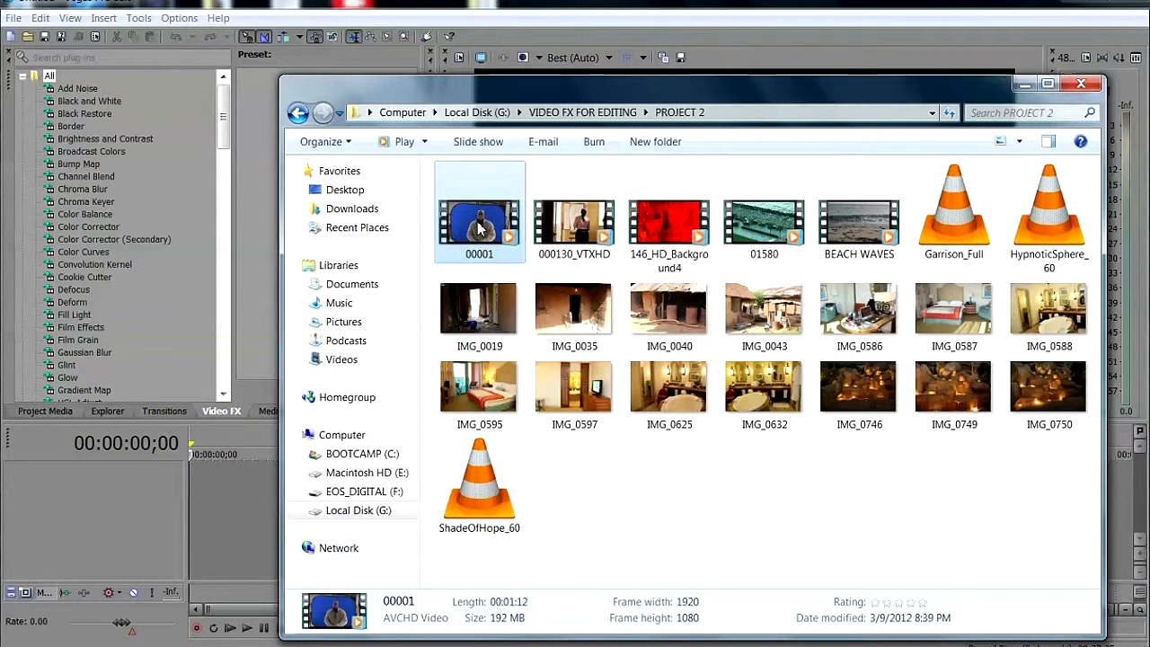
# - Import the video clips 00001, 000130_VTXHD and 01580 from the PROJECT 2 folder into the project media
pyautogui.moveTo(479, 229); pyautogui.dragTo(206, 128)
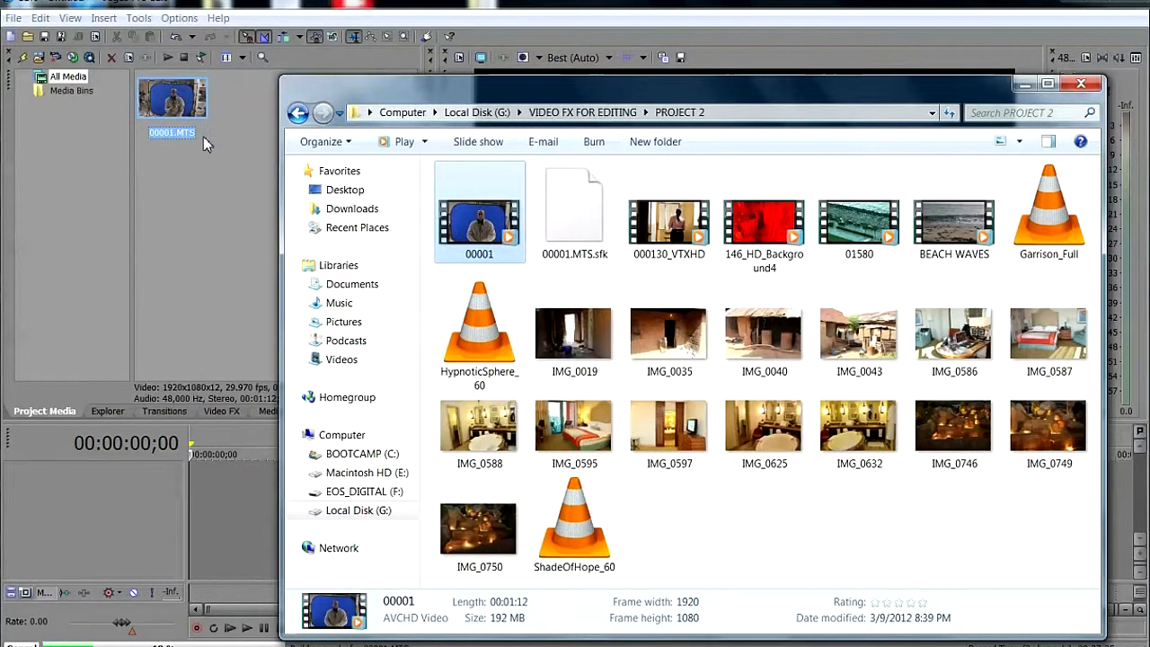
pyautogui.click(665, 239)
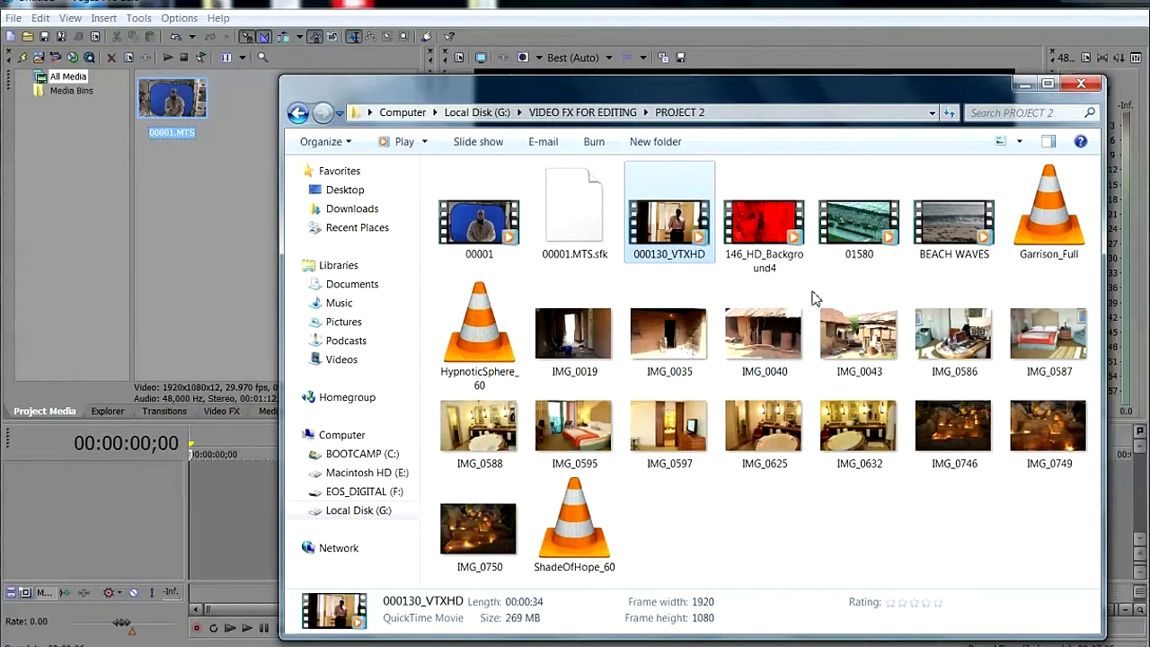
pyautogui.keyDown('ctrl'); pyautogui.click(859, 236); pyautogui.keyUp('ctrl')
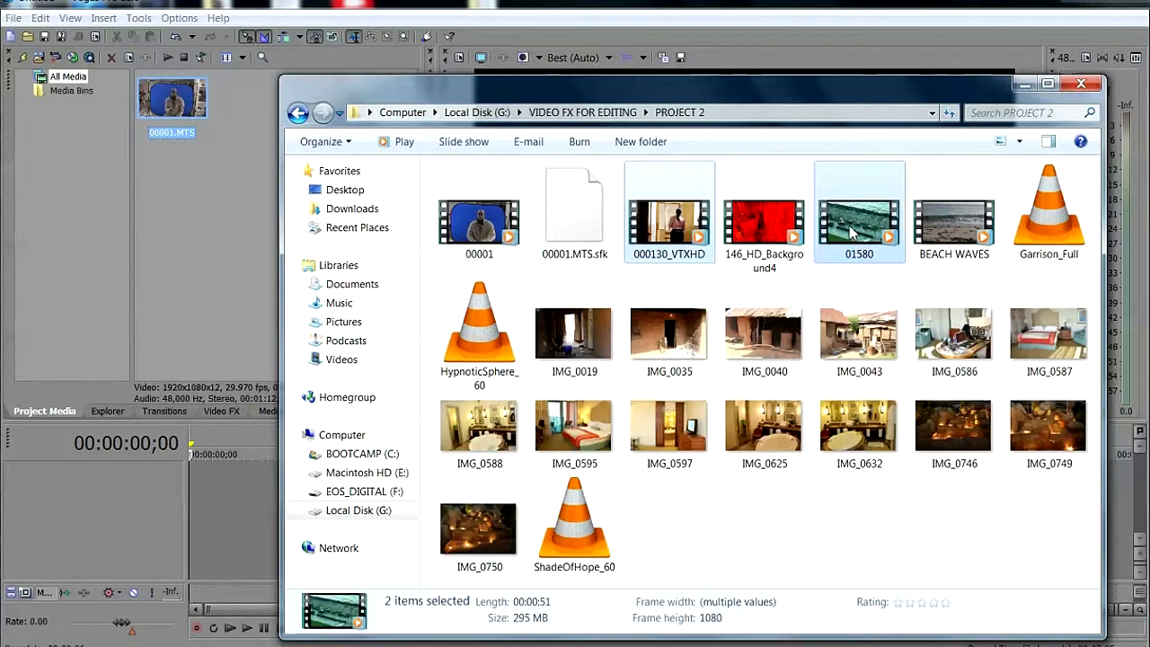
pyautogui.moveTo(854, 234); pyautogui.dragTo(186, 192)
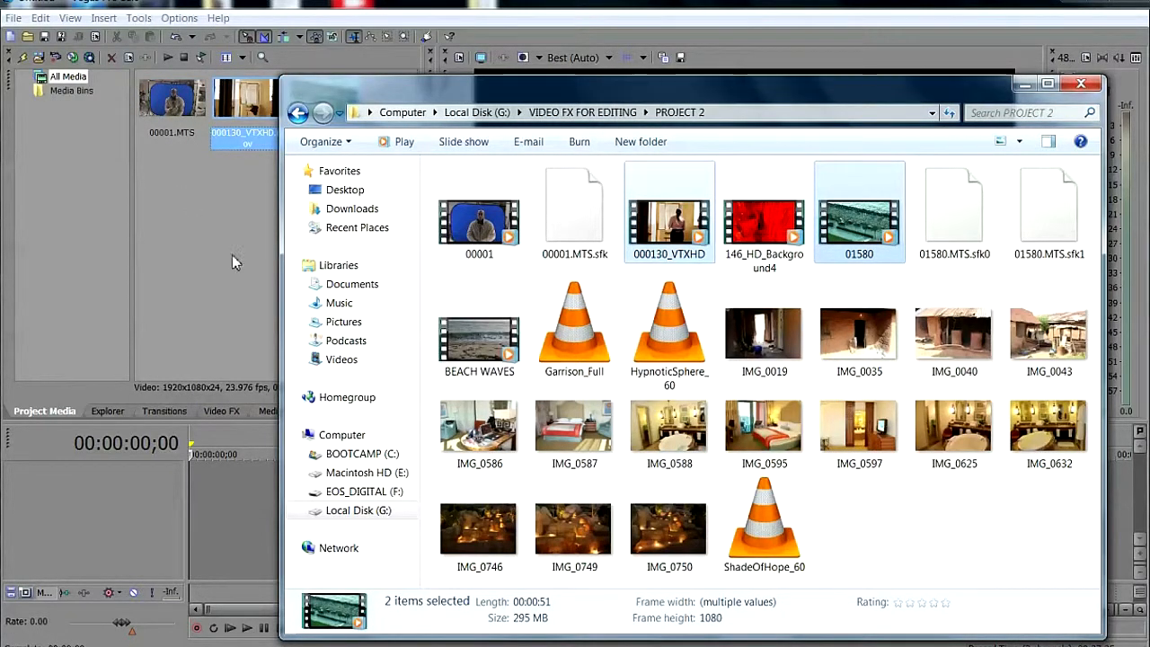
# - Import the images IMG_0019, IMG_0035, IMG_0040, IMG_0587, IMG_0588, IMG_0595, IMG_0597, IMG_0625, IMG_0746 and IMG_0749 into the project media
pyautogui.click(771, 342)
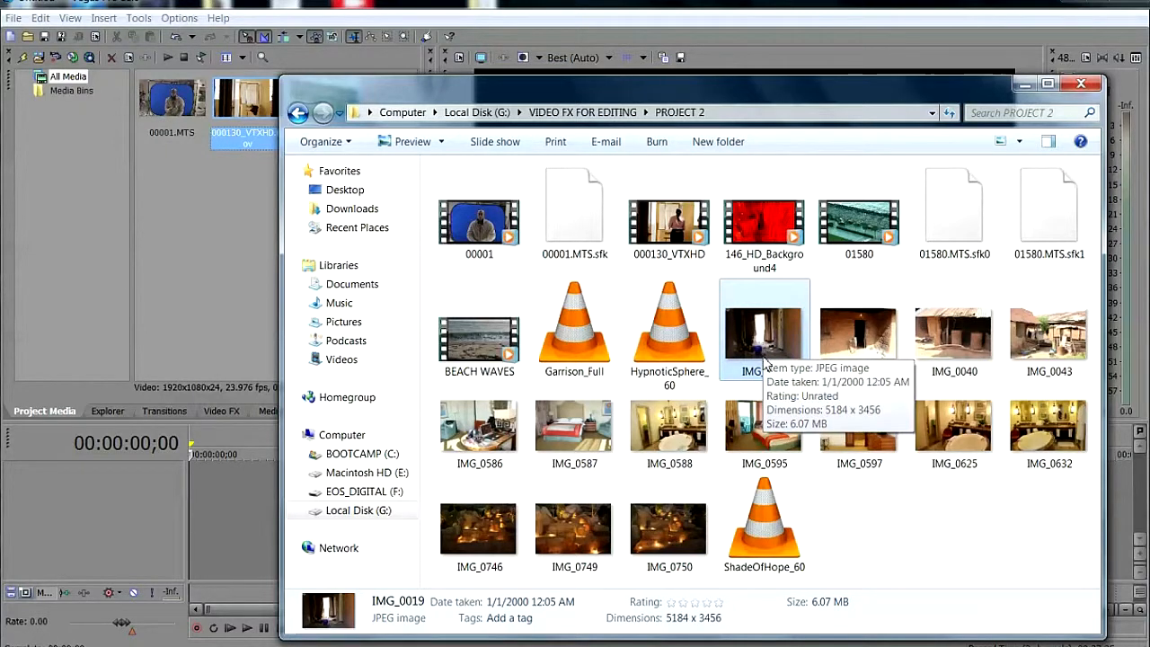
pyautogui.keyDown('ctrl'); pyautogui.click(877, 353); pyautogui.keyUp('ctrl')
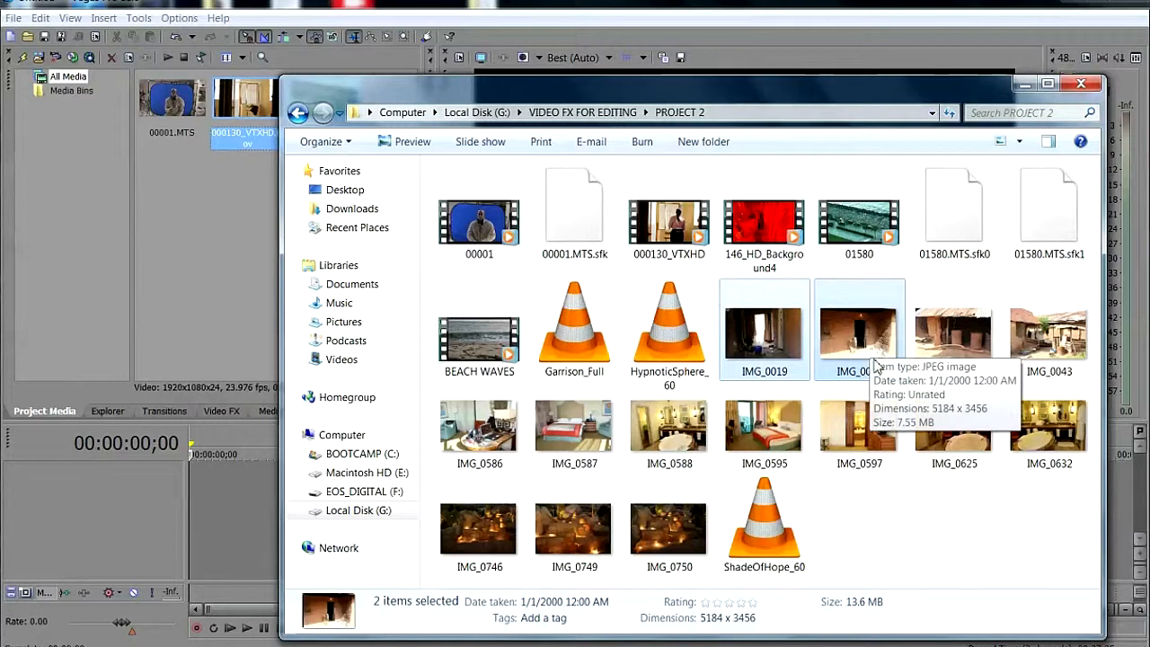
pyautogui.keyDown('ctrl'); pyautogui.click(951, 351); pyautogui.keyUp('ctrl')
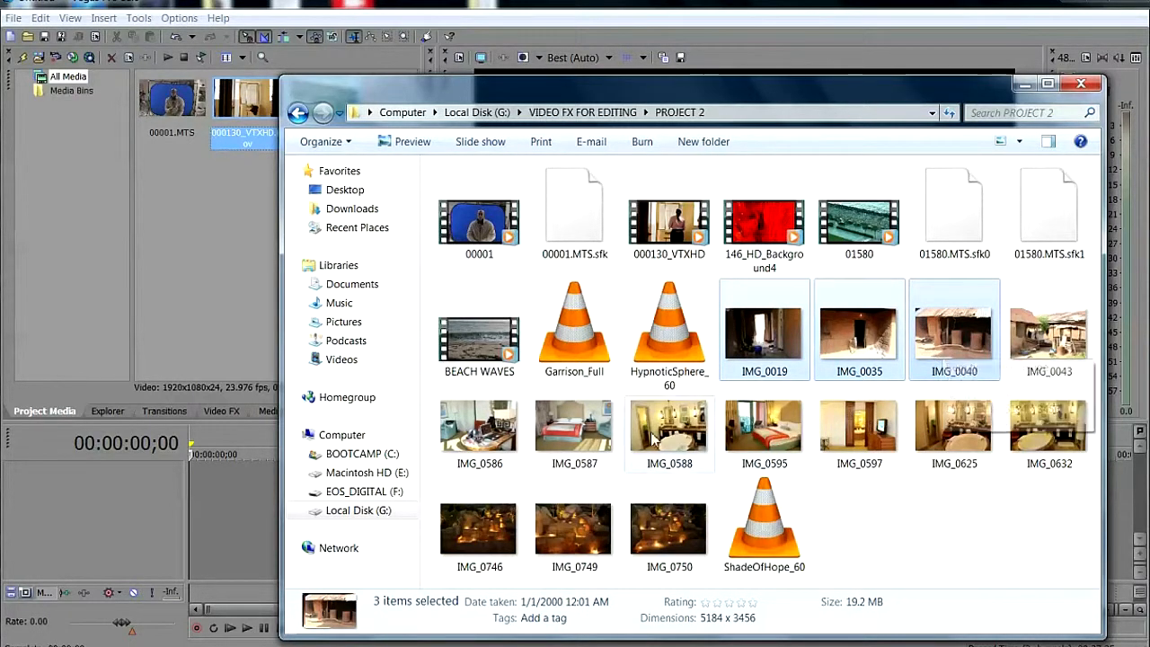
pyautogui.keyDown('ctrl'); pyautogui.click(569, 431); pyautogui.keyUp('ctrl')
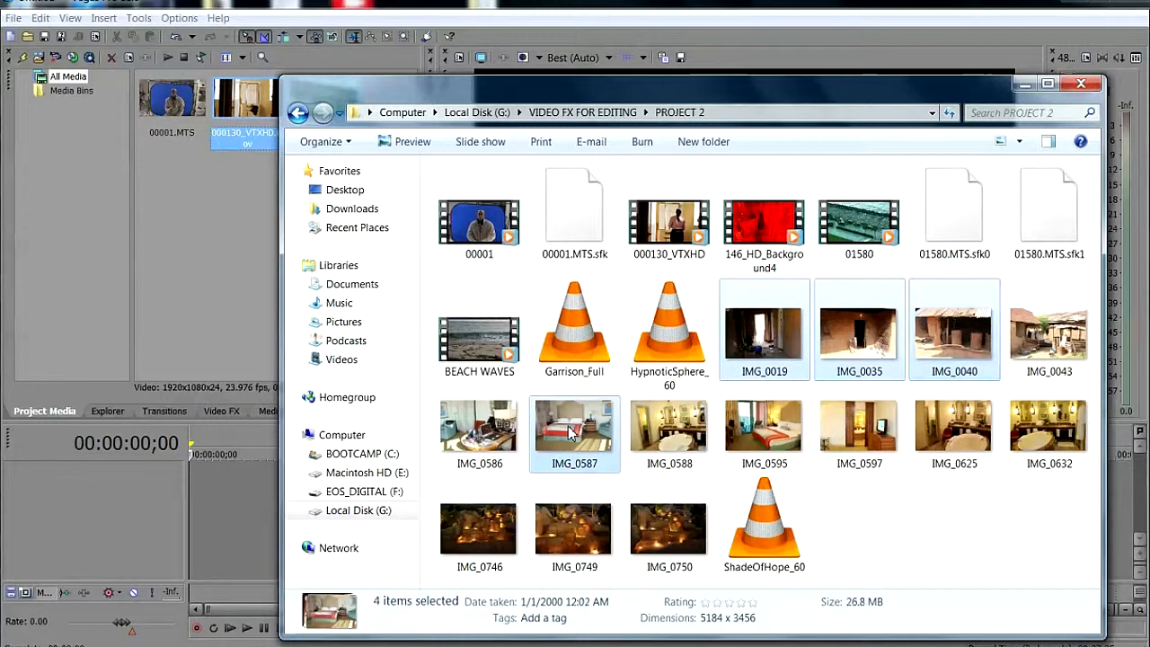
pyautogui.keyDown('ctrl'); pyautogui.click(677, 438); pyautogui.keyUp('ctrl')
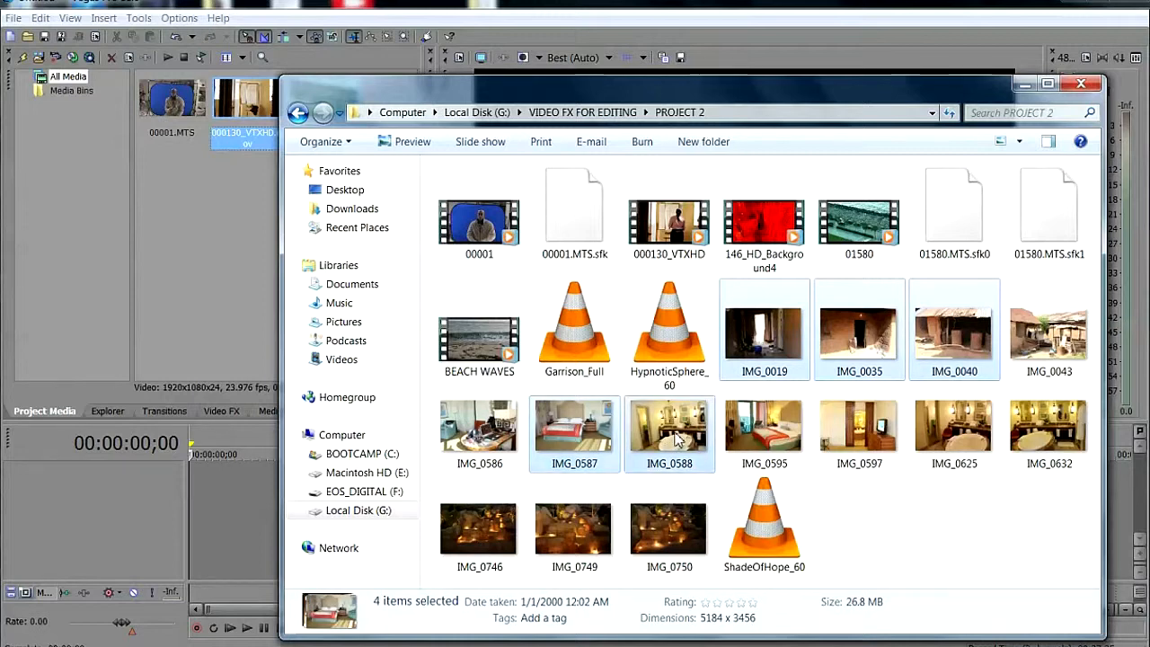
pyautogui.keyDown('ctrl'); pyautogui.click(764, 434); pyautogui.keyUp('ctrl')
pyautogui.keyDown('ctrl'); pyautogui.click(865, 435); pyautogui.keyUp('ctrl')
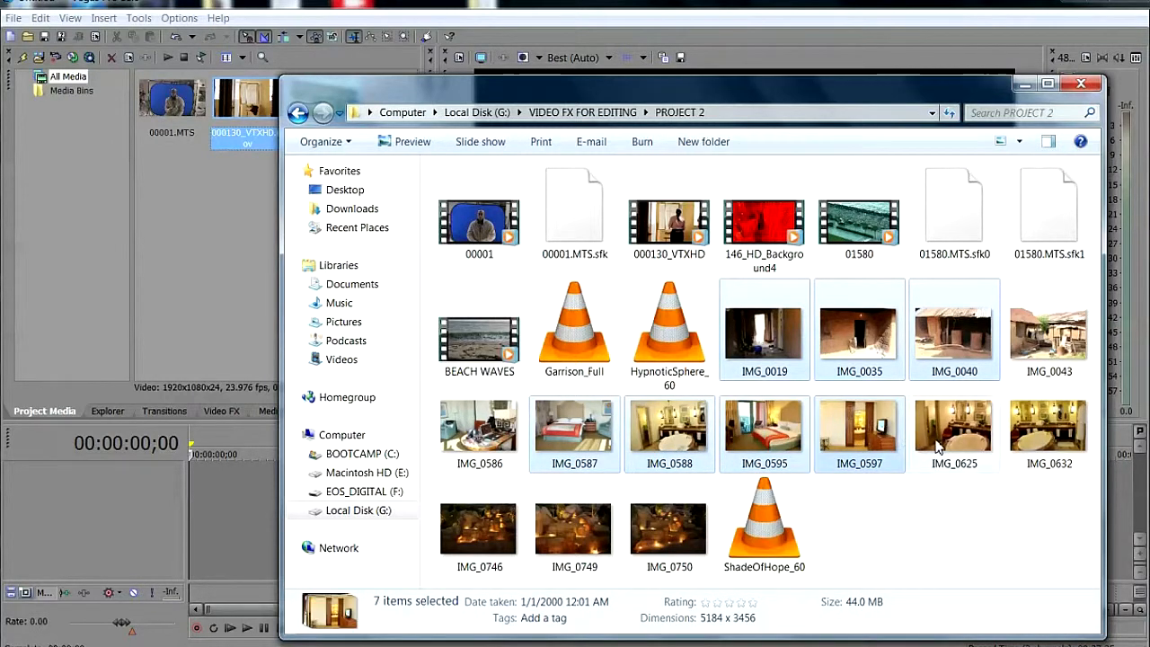
pyautogui.keyDown('ctrl'); pyautogui.click(939, 445); pyautogui.keyUp('ctrl')
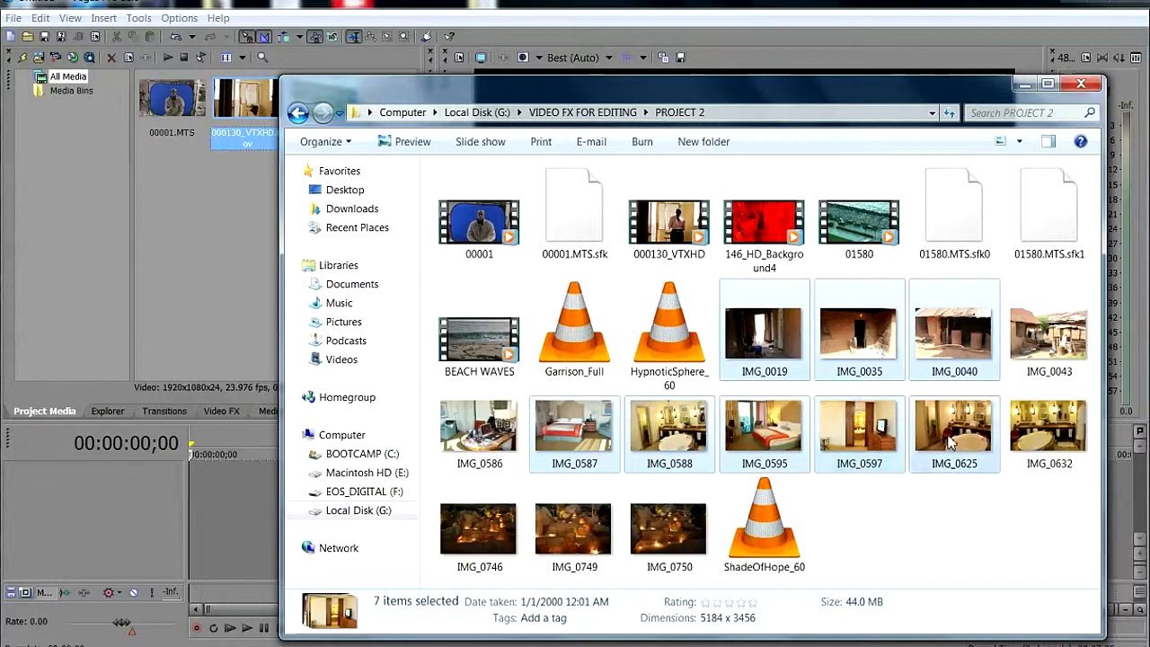
pyautogui.keyDown('ctrl'); pyautogui.click(568, 540); pyautogui.keyUp('ctrl')
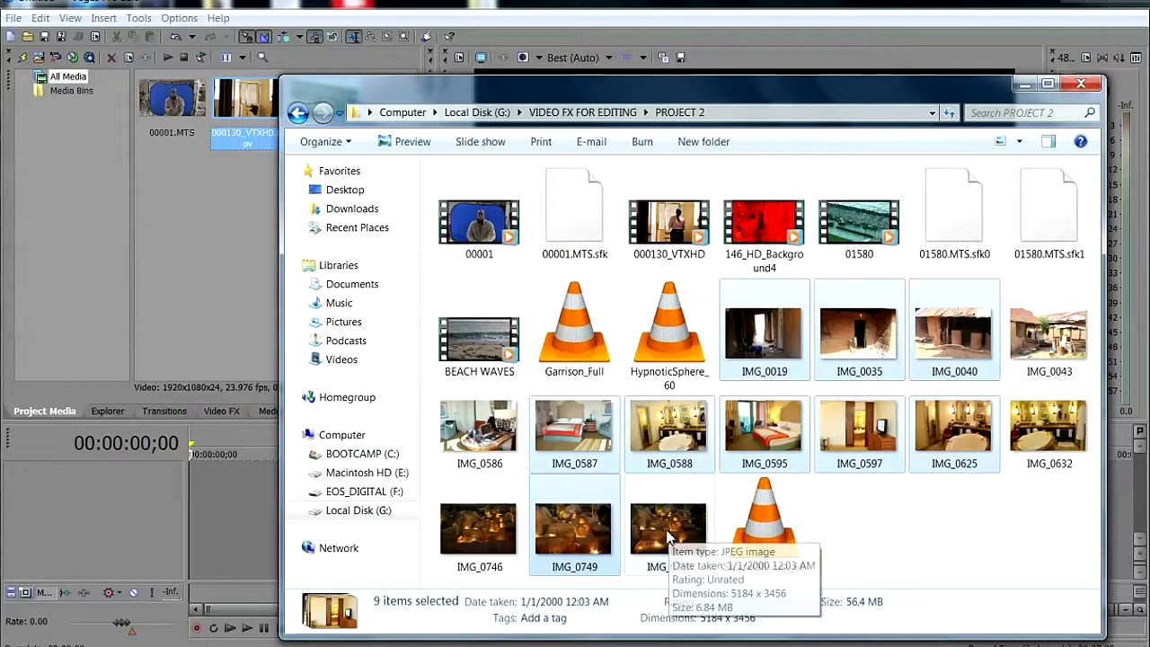
pyautogui.keyDown('ctrl'); pyautogui.click(495, 530); pyautogui.keyUp('ctrl')
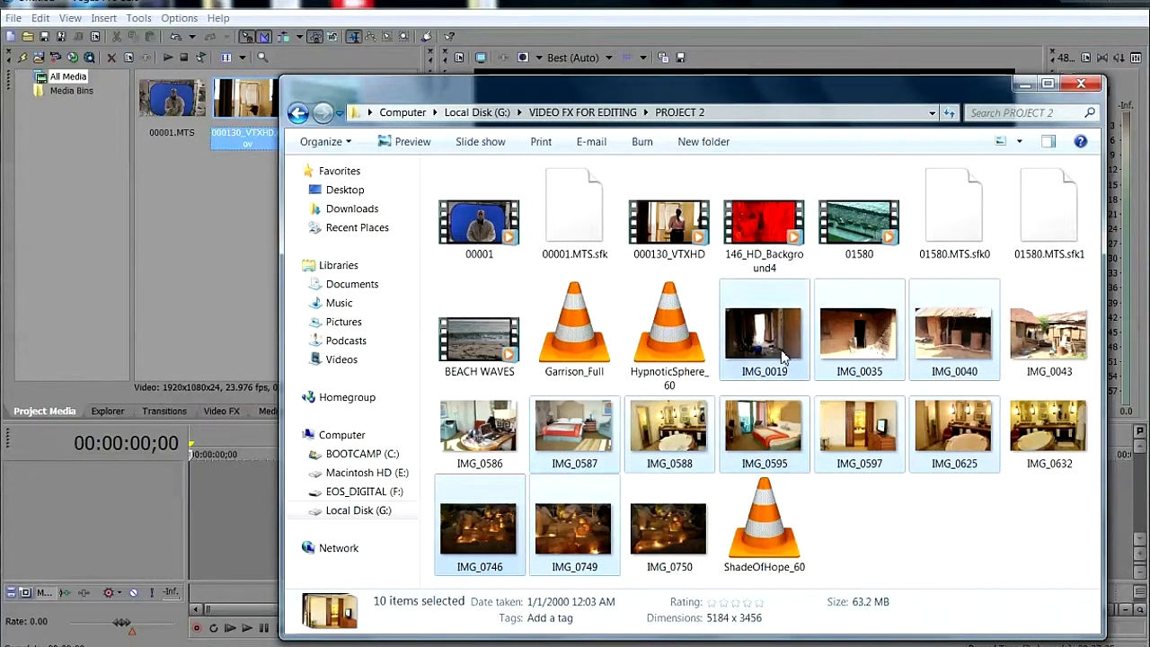
pyautogui.moveTo(775, 354); pyautogui.dragTo(203, 222)
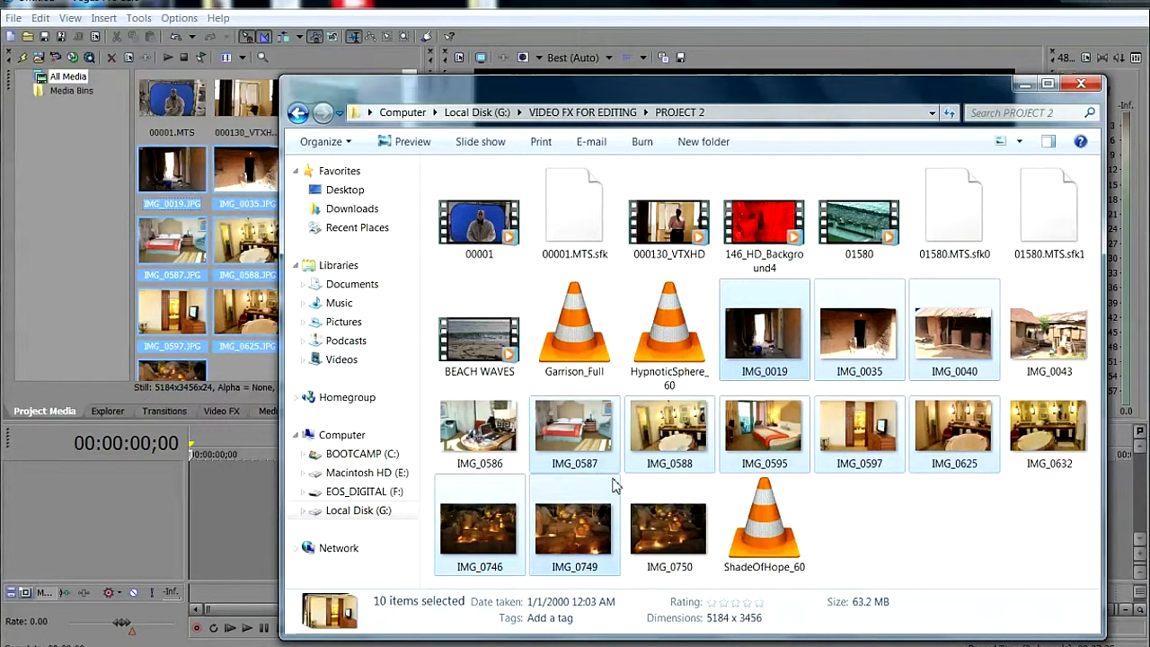
# - Import the audio files Garrison_Full, HypnoticSphere_60 and ShadeOfHope_60 into the project media and minimize the folder window
pyautogui.click(591, 333)
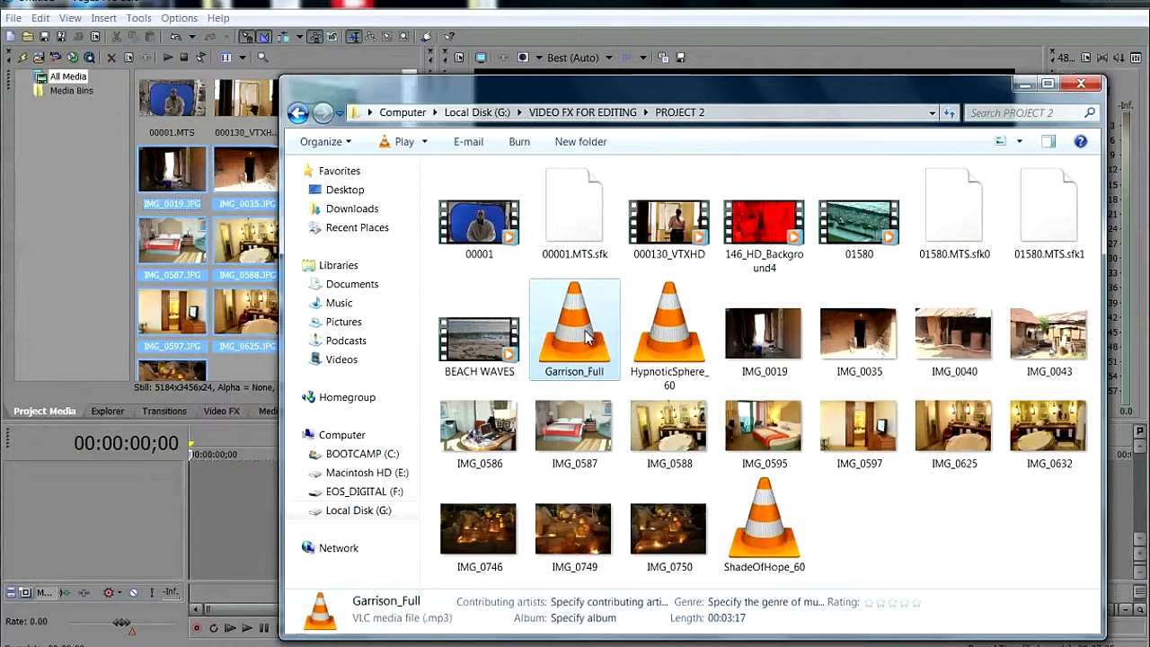
pyautogui.keyDown('ctrl'); pyautogui.click(684, 343); pyautogui.keyUp('ctrl')
pyautogui.keyDown('ctrl'); pyautogui.click(770, 538); pyautogui.keyUp('ctrl')
pyautogui.moveTo(665, 364); pyautogui.dragTo(241, 375)
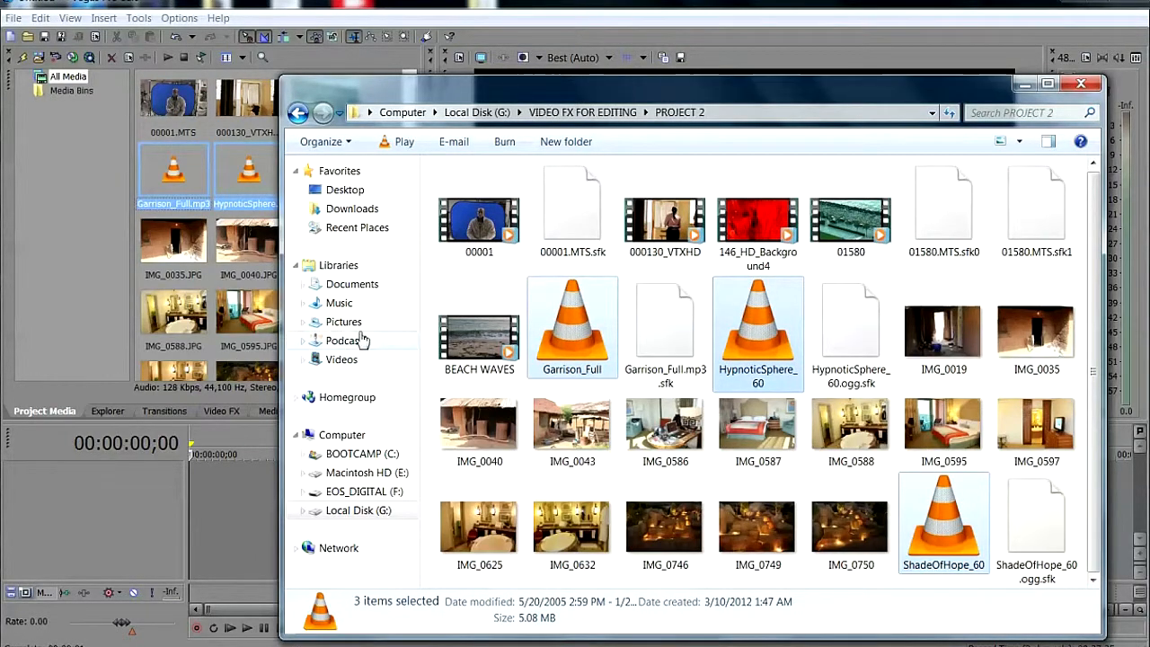
pyautogui.click(1025, 85)
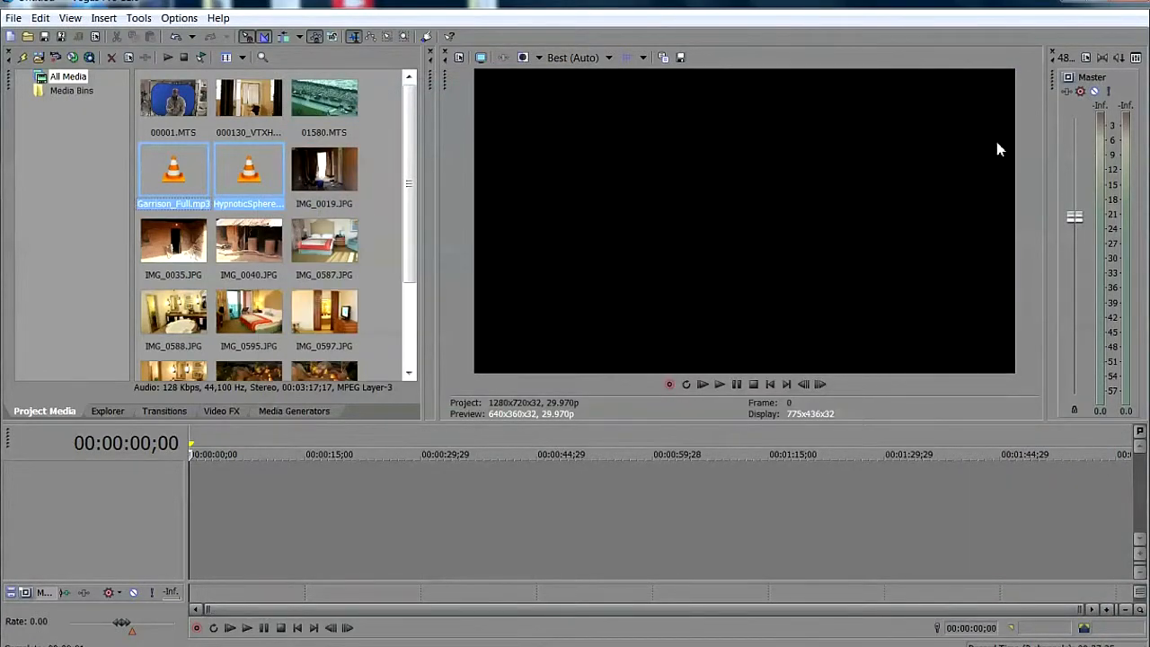
# - Place the 00001.MTS clip at the start of the timeline and play back its first seconds
pyautogui.click(182, 104)
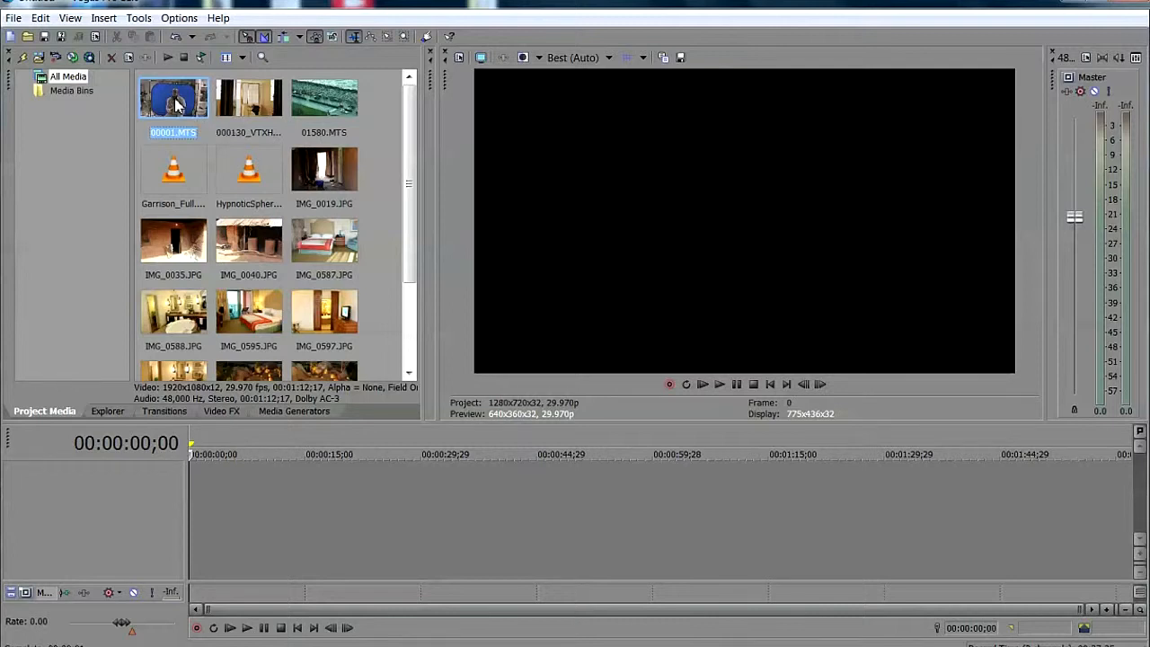
pyautogui.moveTo(157, 356); pyautogui.dragTo(201, 490)
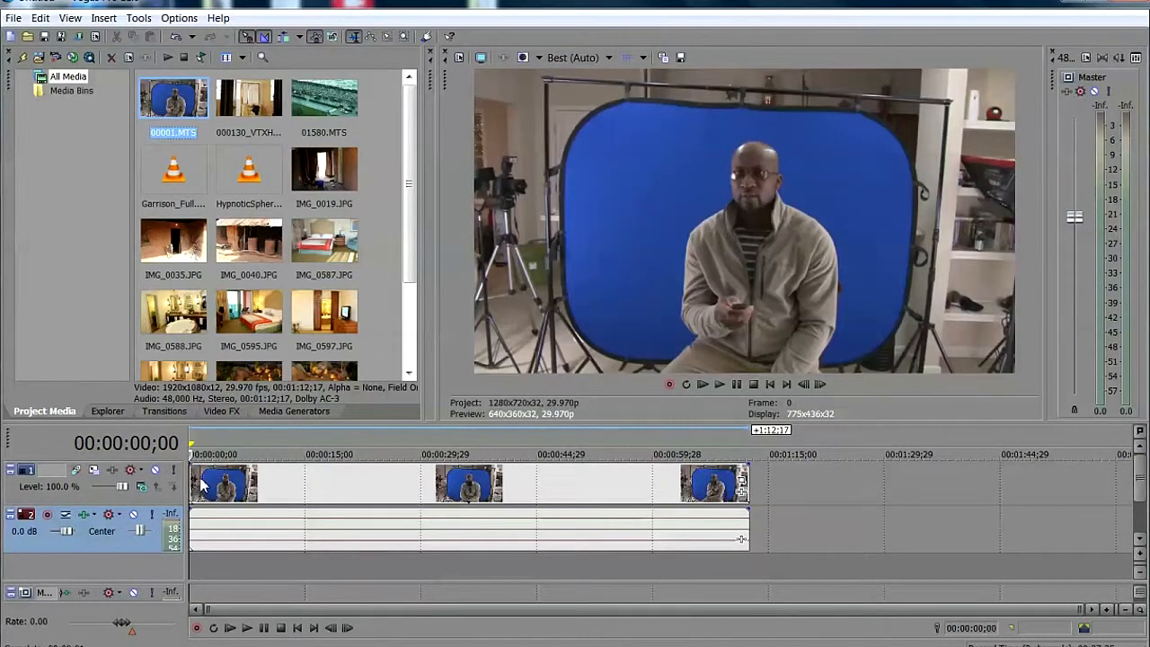
pyautogui.click(247, 628)
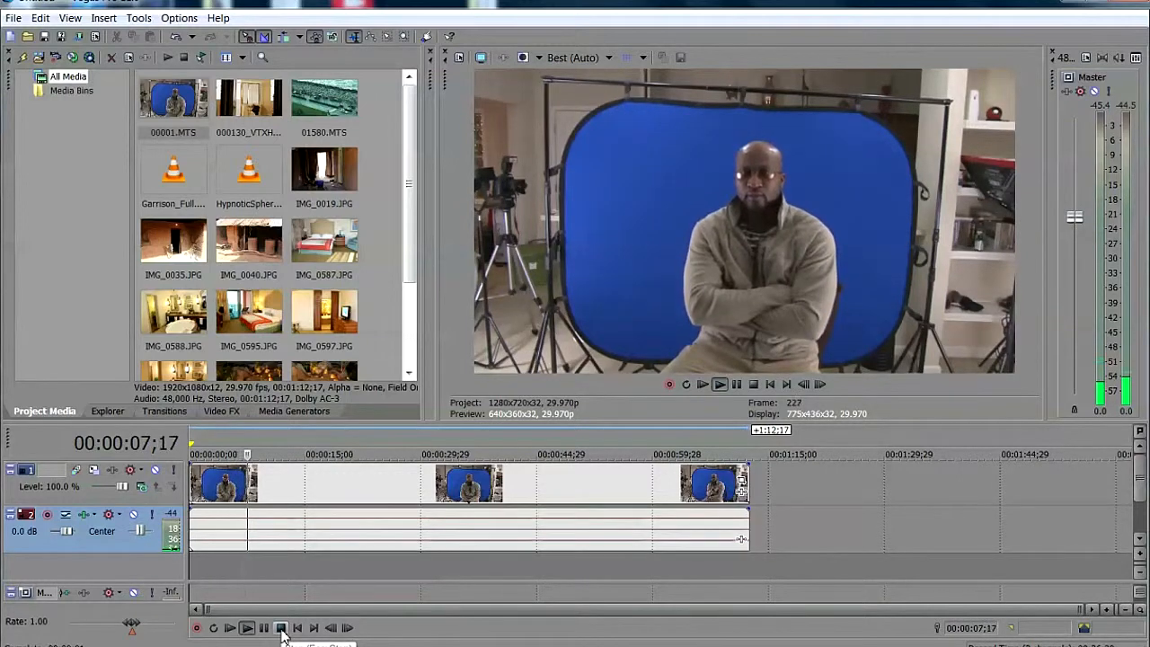
pyautogui.click(281, 628)
# - Remove the 00001 video event from its group with the audio and delete the audio track
pyautogui.click(259, 487)
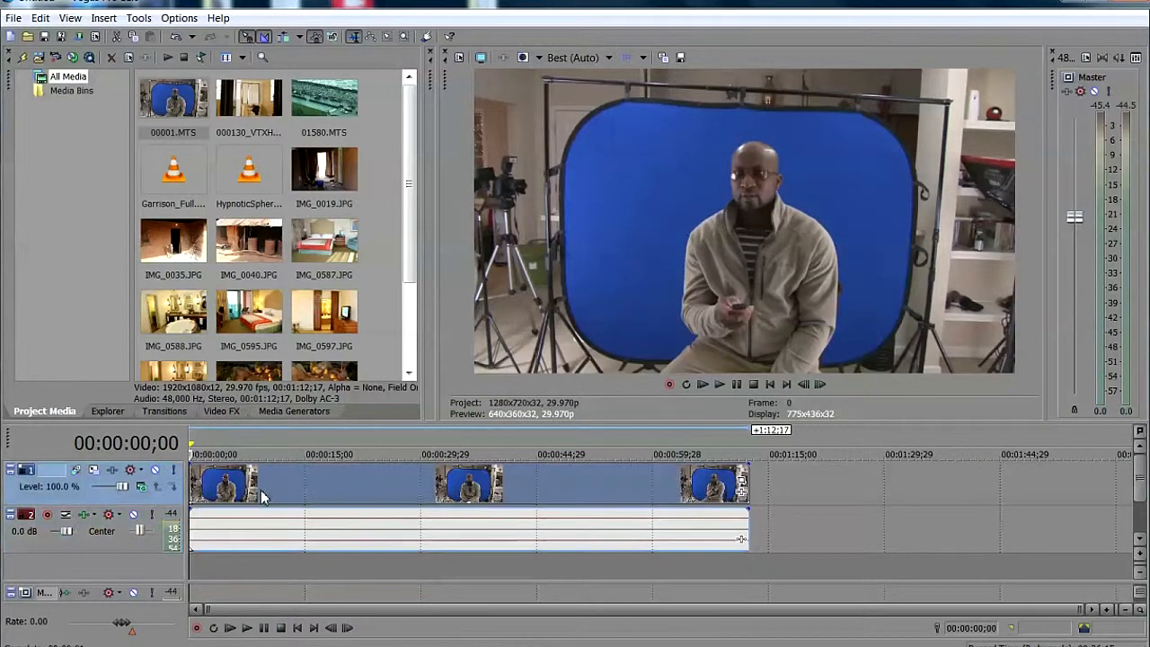
pyautogui.click(357, 490)
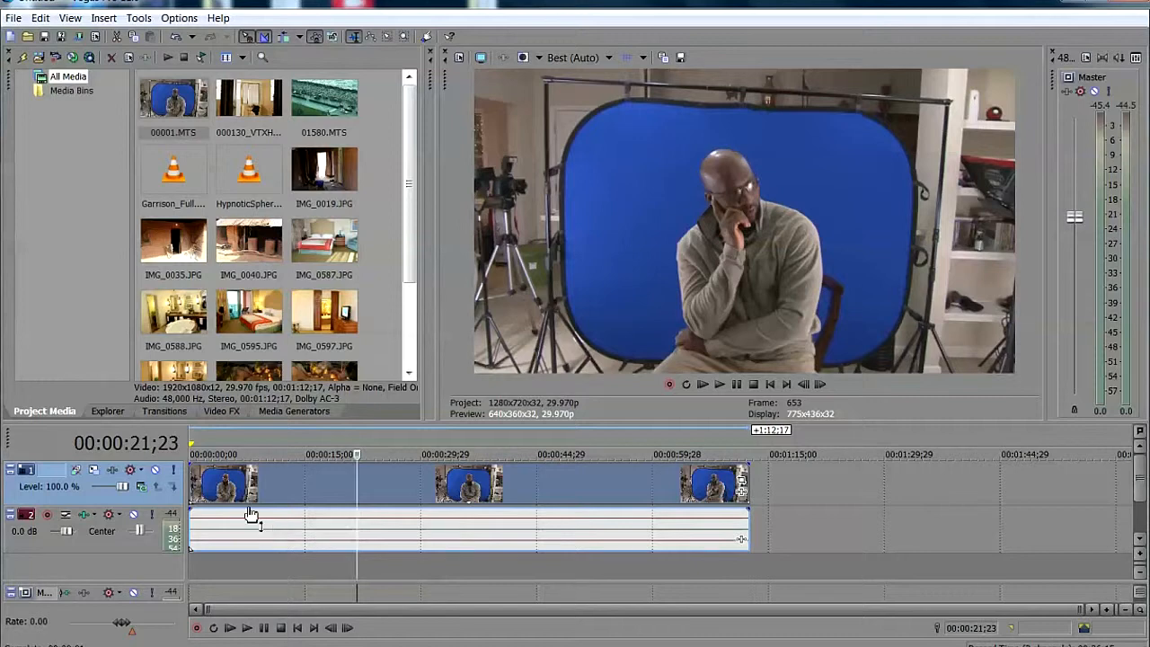
pyautogui.click(274, 488)
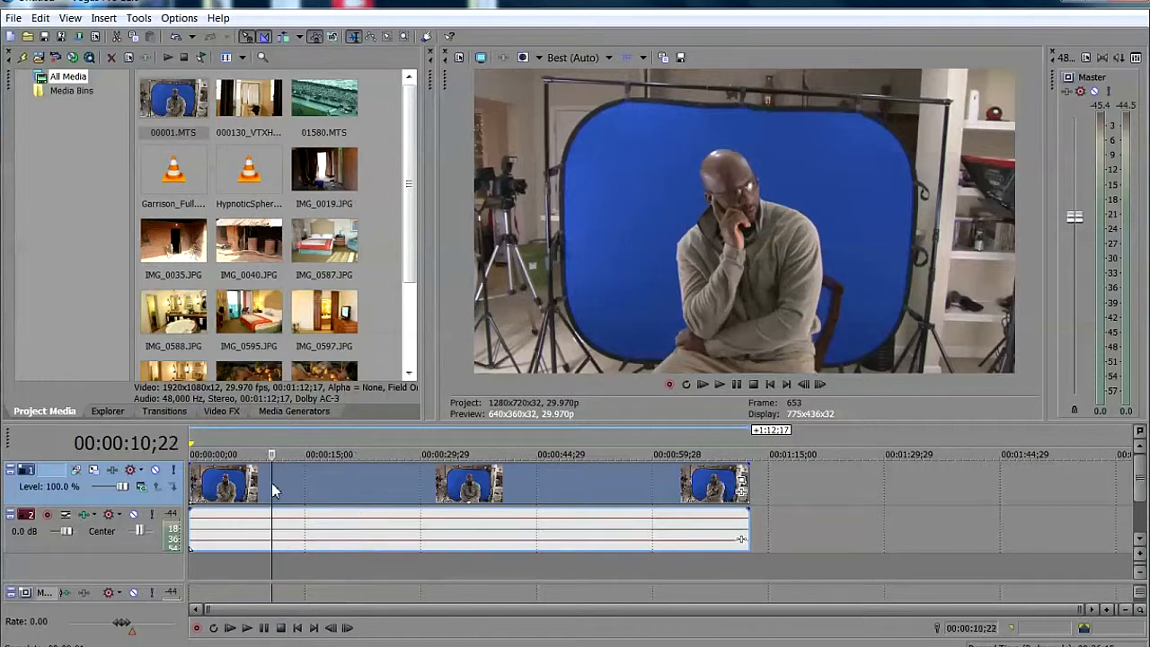
pyautogui.rightClick(273, 486)
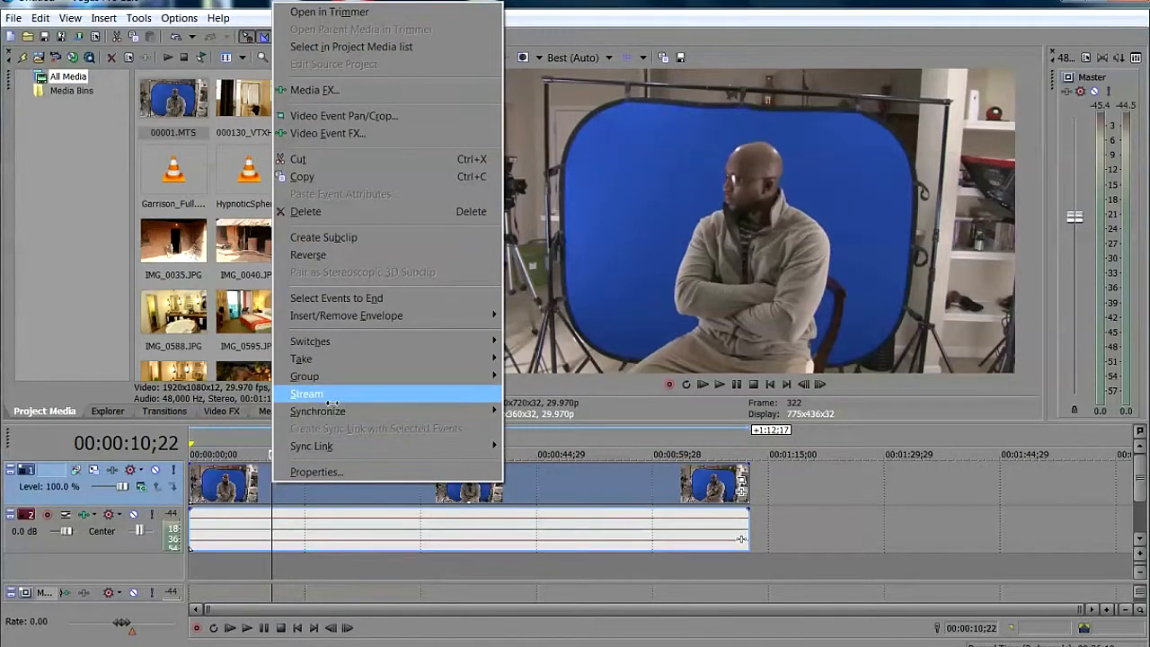
pyautogui.moveTo(383, 384)
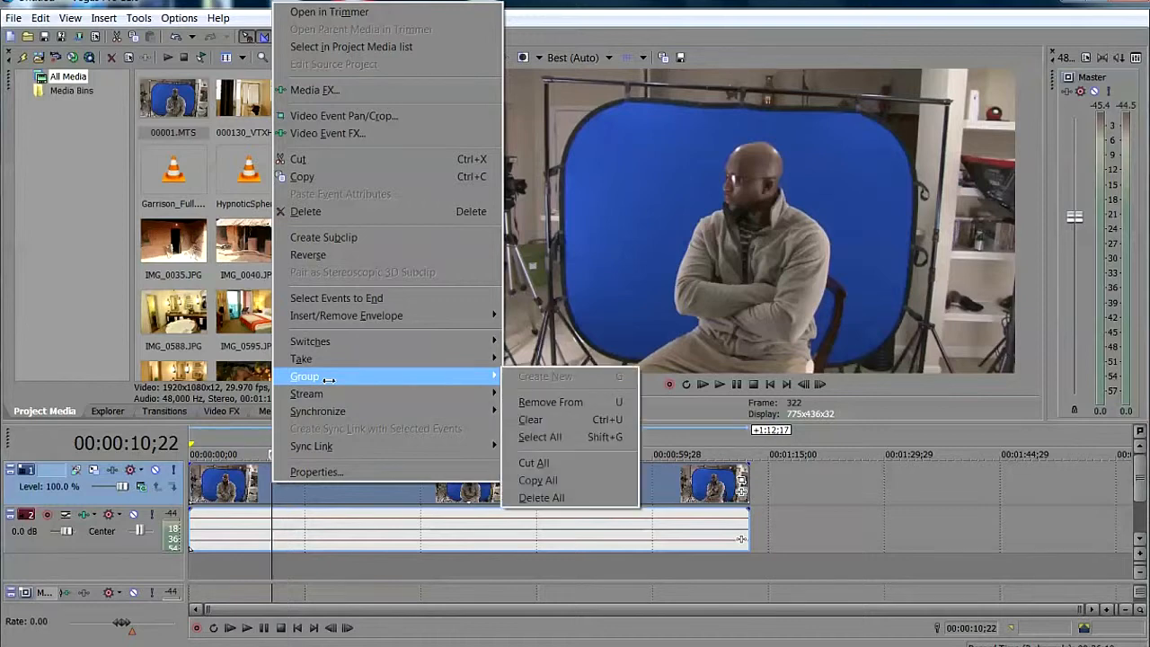
pyautogui.click(557, 403)
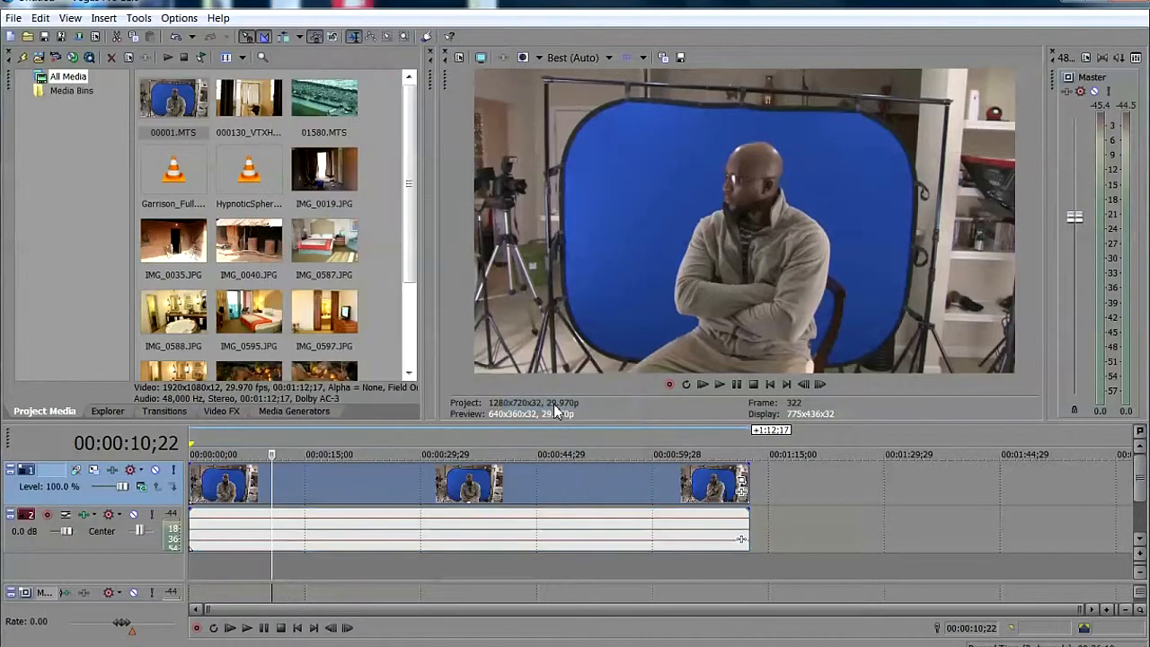
pyautogui.click(337, 527)
pyautogui.moveTo(300, 509)
pyautogui.mouseDown()
pyautogui.moveTo(462, 550)
pyautogui.moveTo(297, 522)
pyautogui.mouseUp()
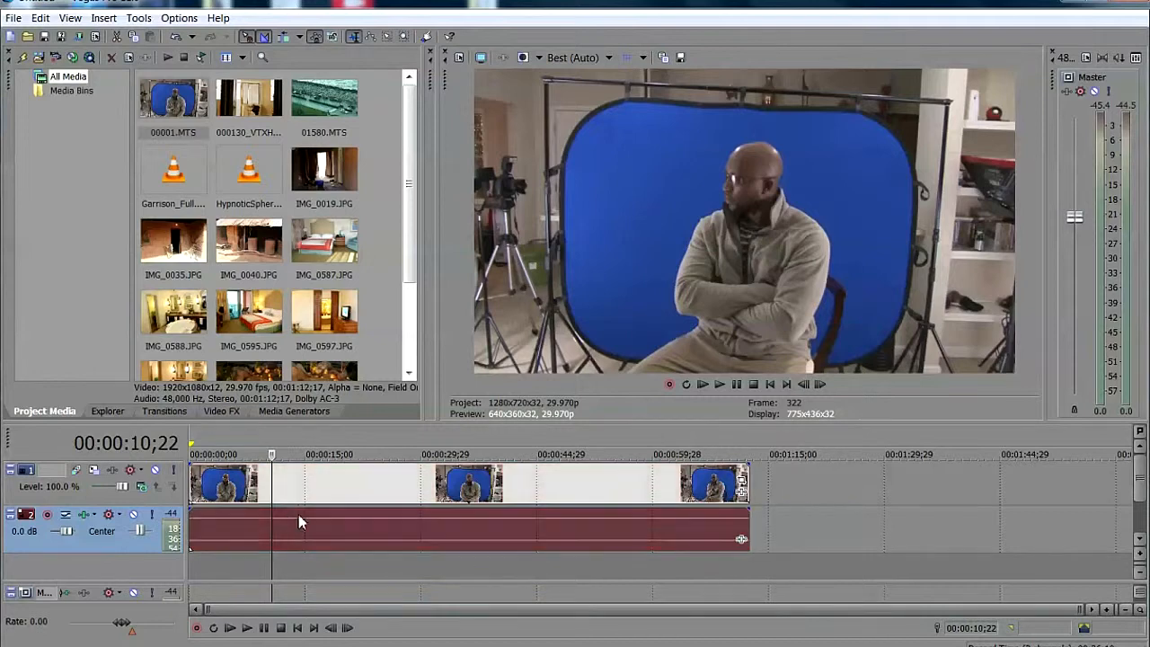
pyautogui.rightClick(137, 548)
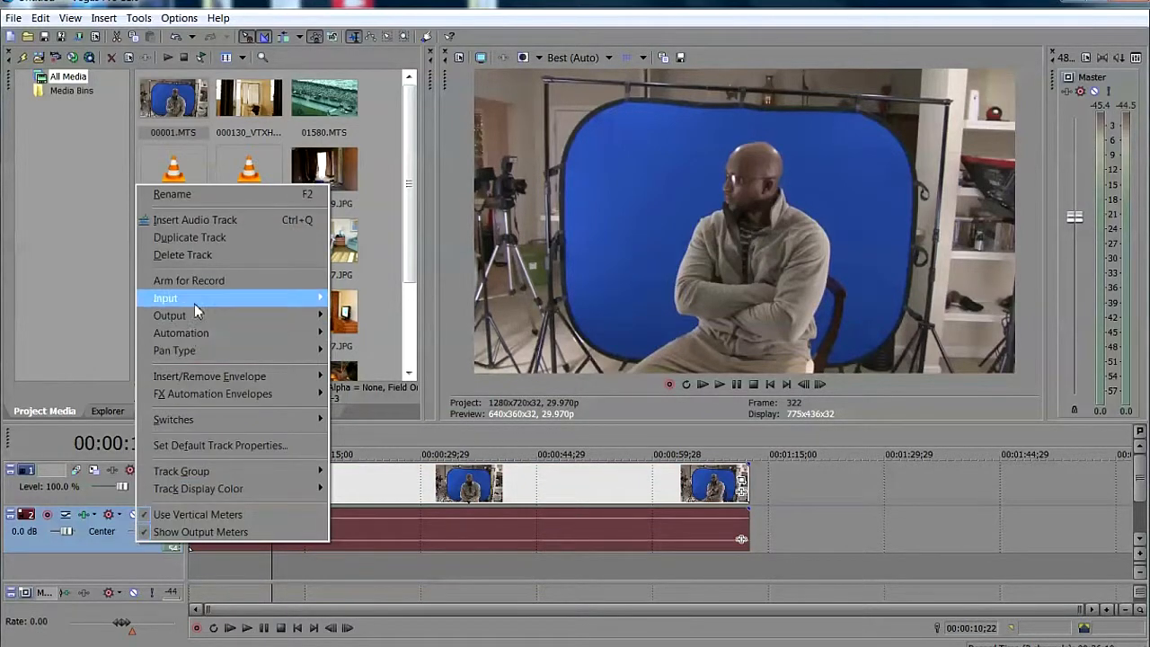
pyautogui.click(196, 257)
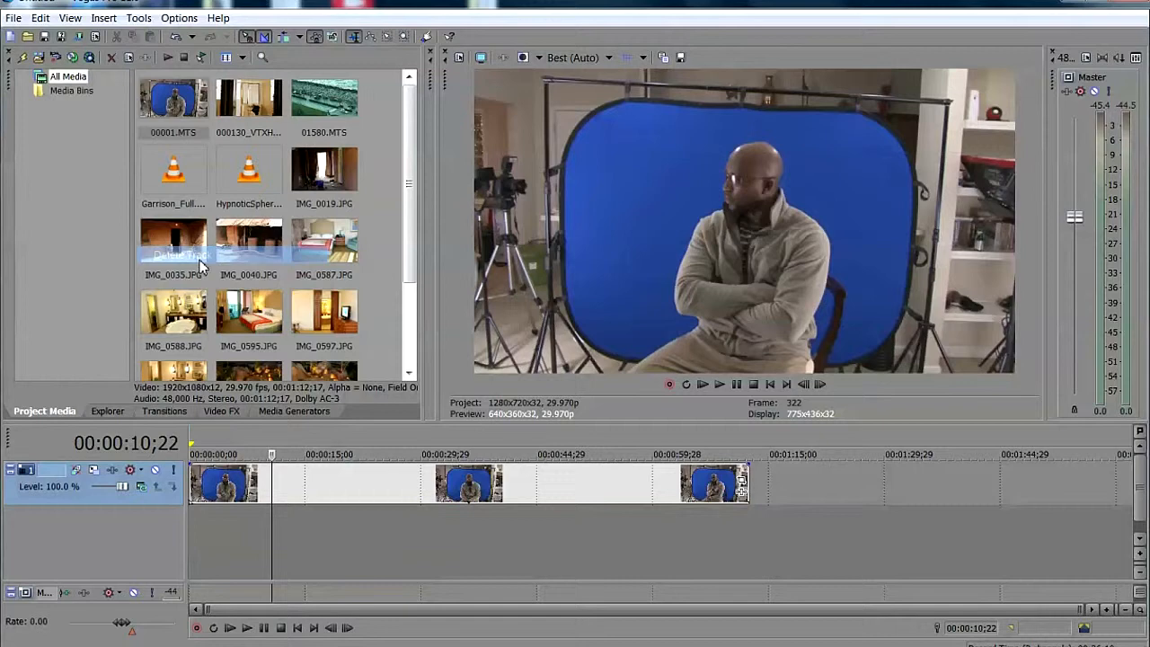
# - Apply the Default preset of the Sharpen video effect to the 00001 clip on the timeline
pyautogui.click(226, 498)
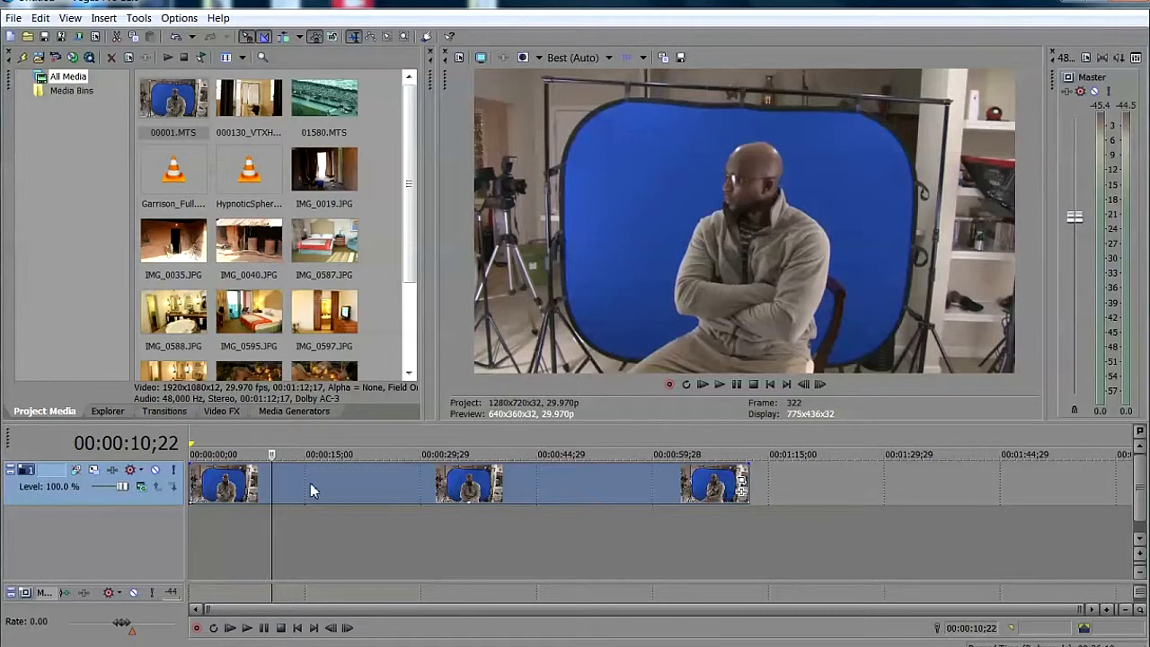
pyautogui.click(340, 491)
pyautogui.click(428, 493)
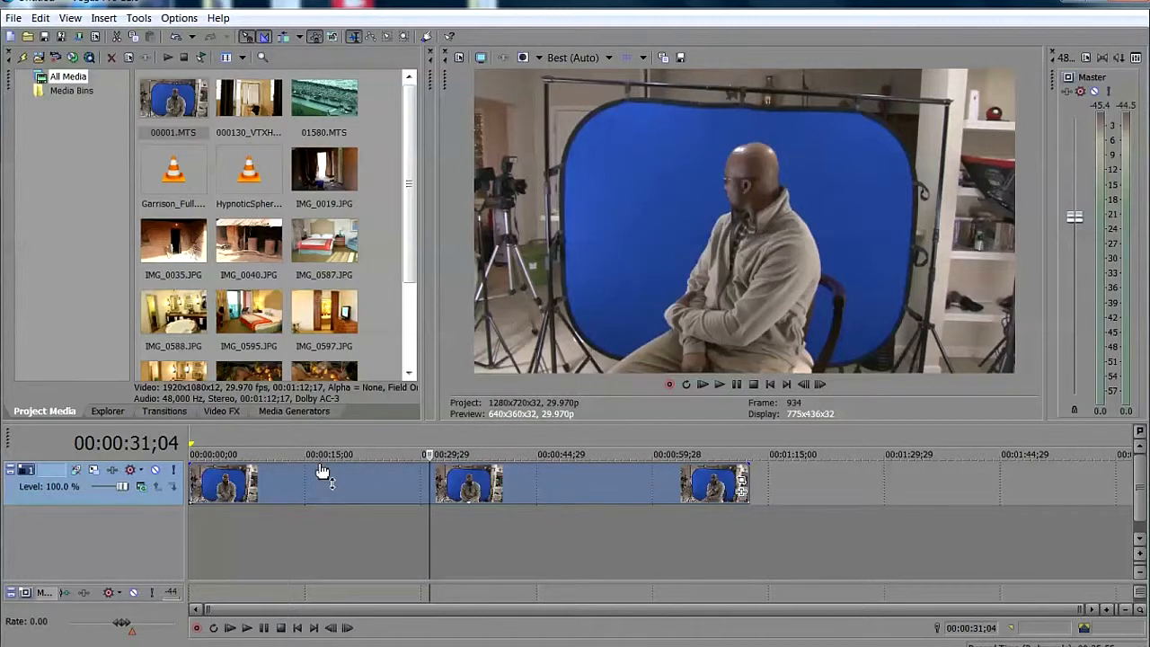
pyautogui.click(227, 415)
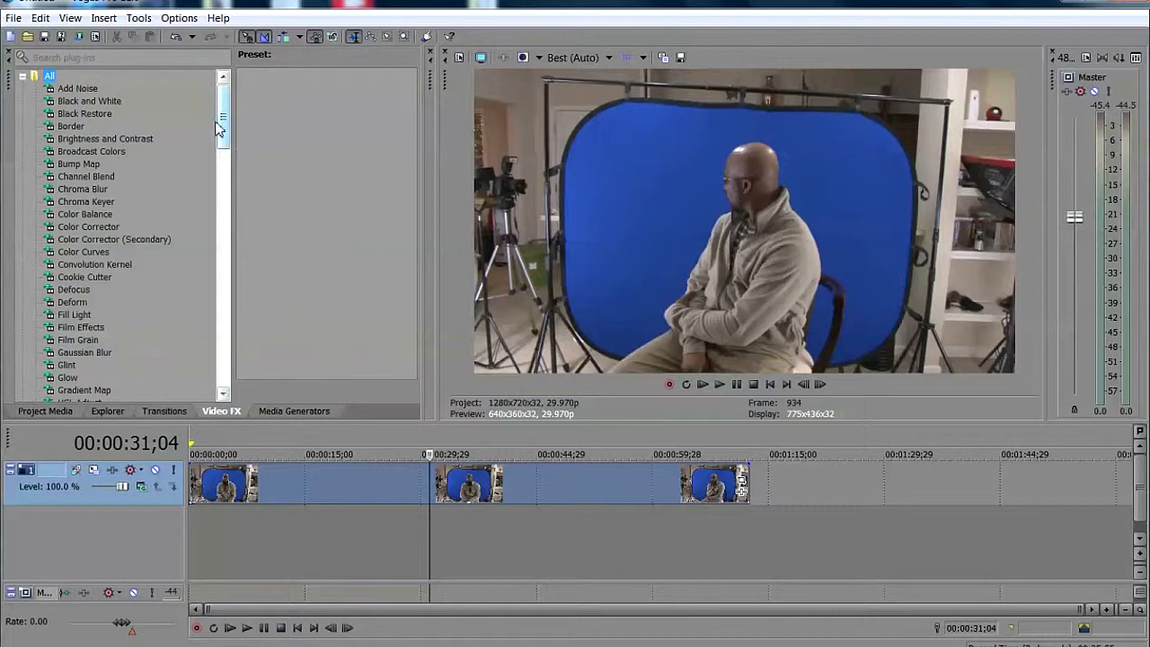
pyautogui.moveTo(223, 126); pyautogui.dragTo(224, 340)
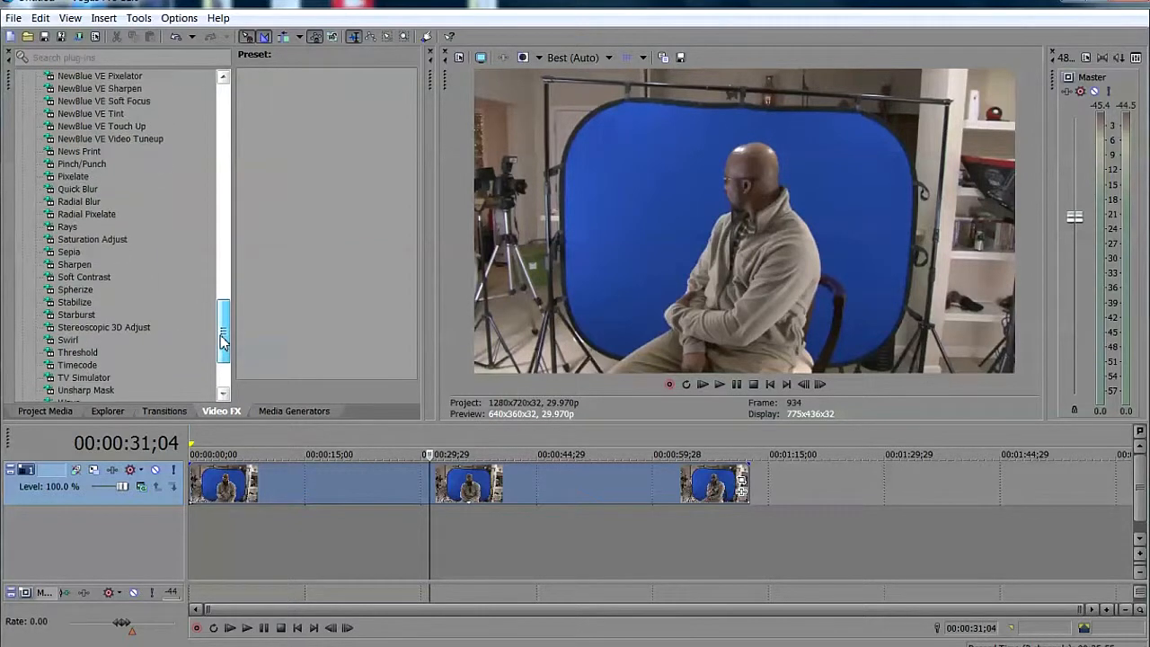
pyautogui.click(75, 264)
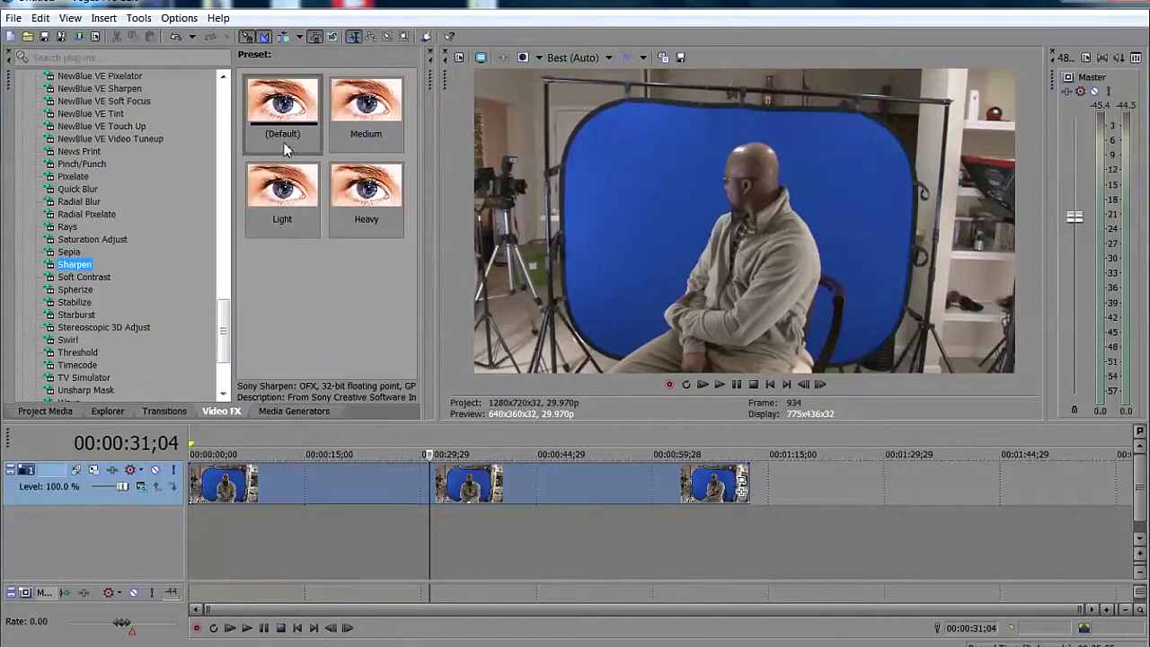
pyautogui.moveTo(289, 106); pyautogui.dragTo(267, 483)
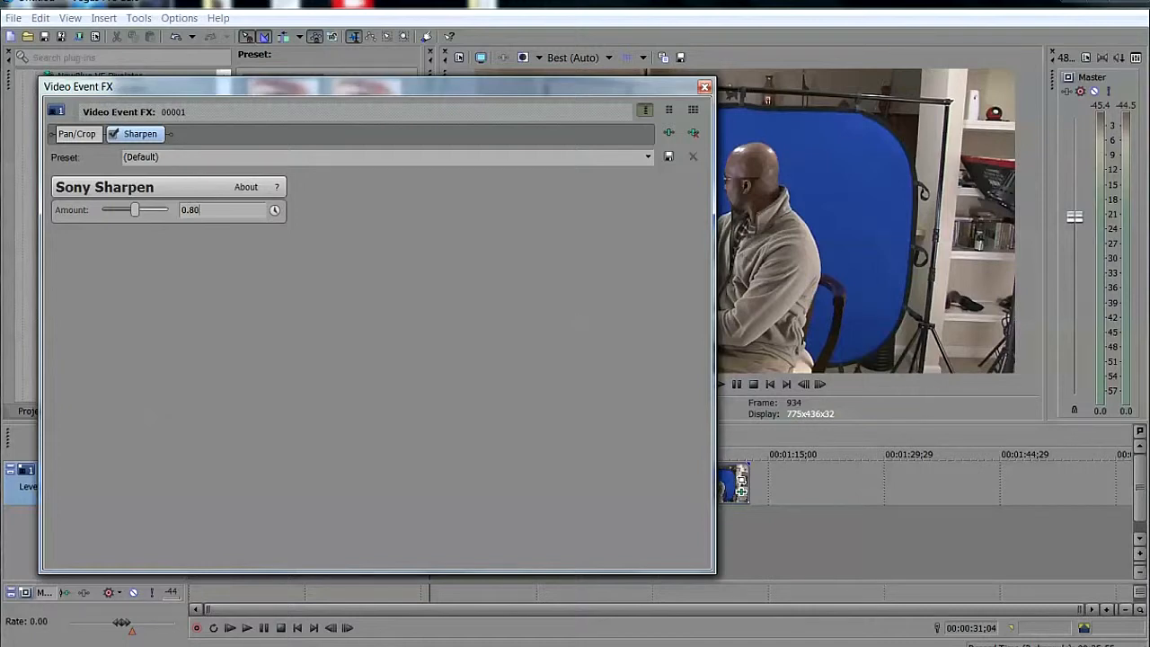
# - Set the Sharpen amount to 0.800, compare the clip with the effect off and on, and close the effect window
pyautogui.press('Return')
pyautogui.moveTo(585, 89); pyautogui.dragTo(558, 290)
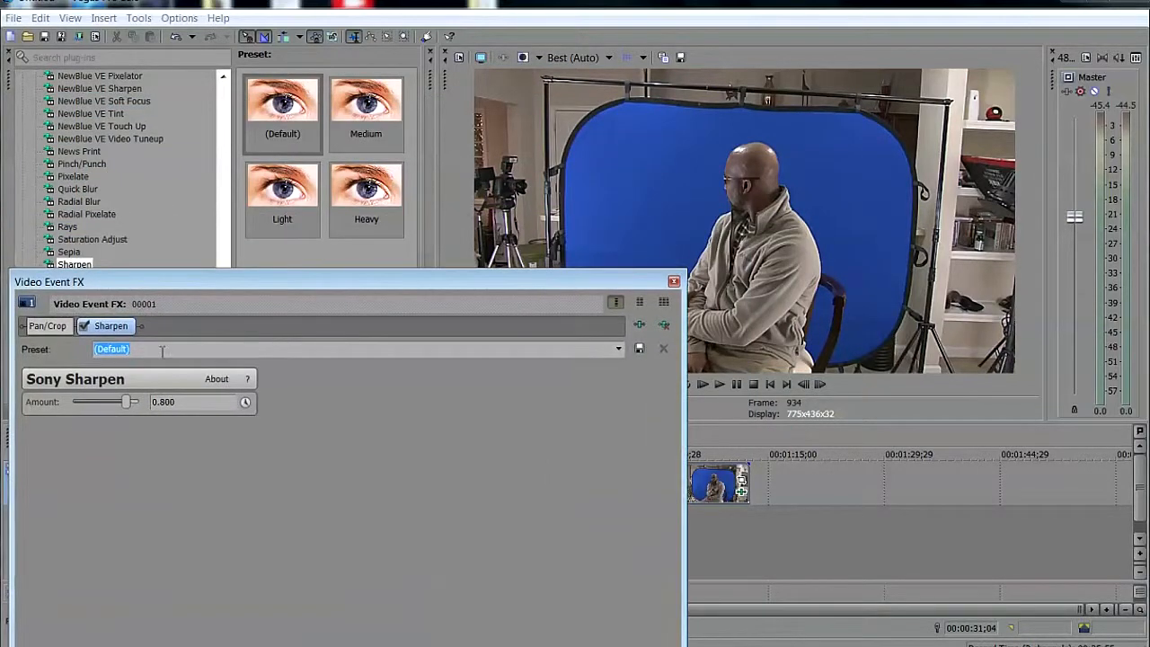
pyautogui.click(84, 325)
pyautogui.click(85, 326)
pyautogui.moveTo(337, 282); pyautogui.dragTo(340, 302)
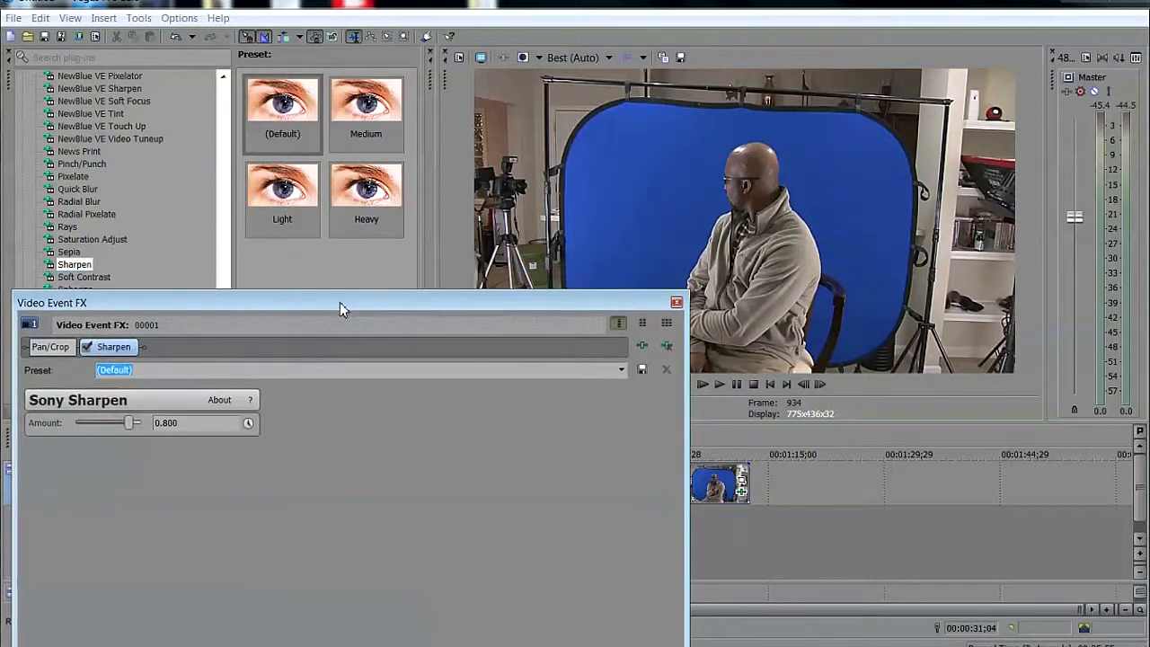
pyautogui.click(677, 302)
# - Apply the Default Brightness and Contrast effect to the 00001 clip with brightness 0.100, contrast 0.200 and contrast center 0.650
pyautogui.moveTo(215, 331); pyautogui.dragTo(227, 495)
pyautogui.click(131, 135)
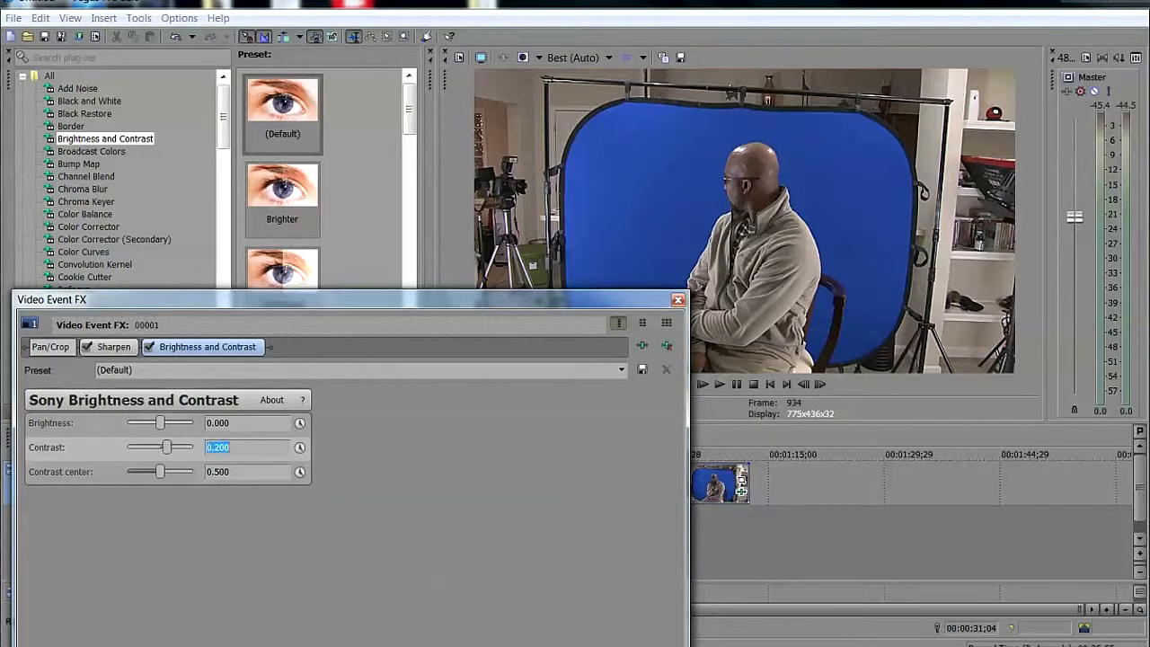
pyautogui.press('Return')
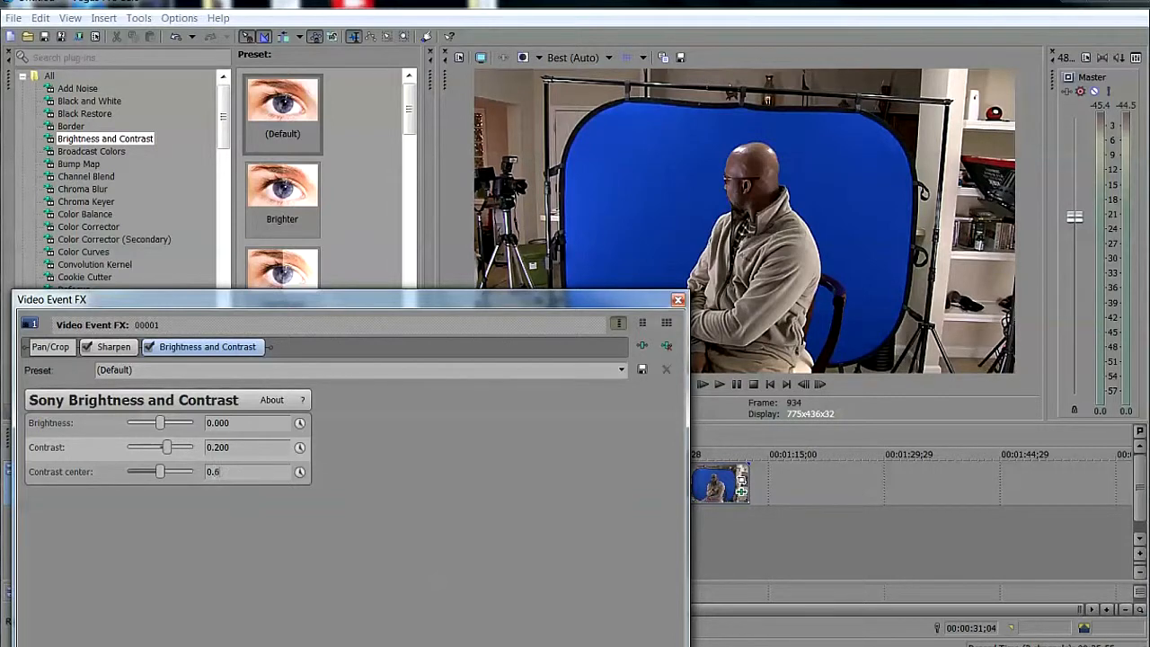
pyautogui.press('Return')
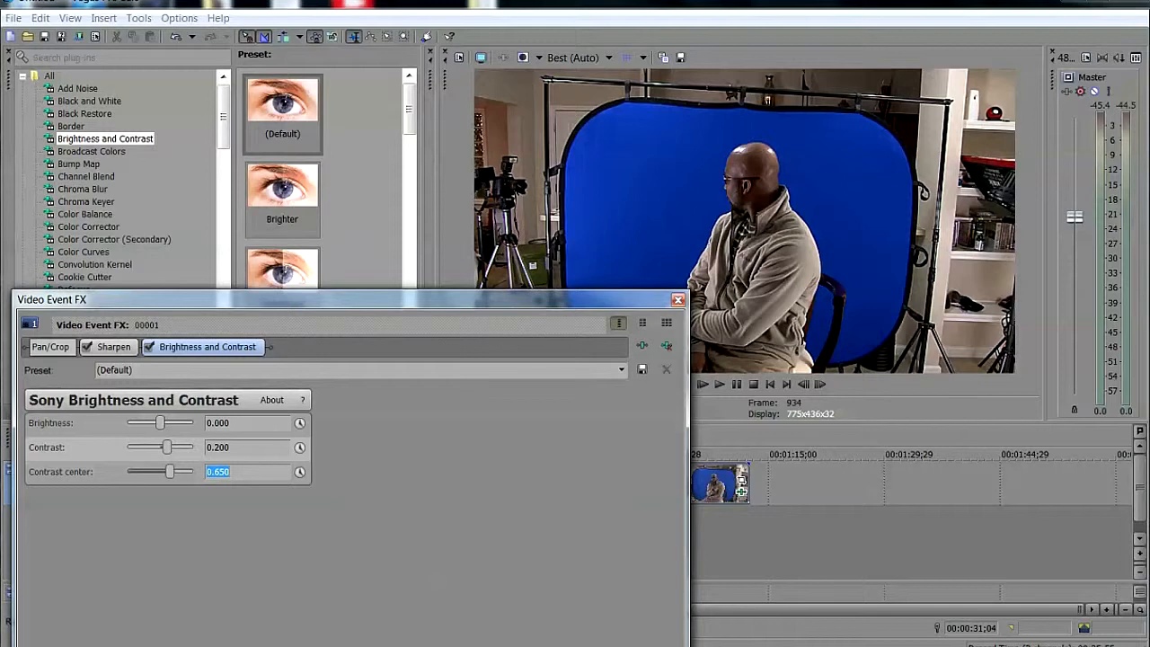
pyautogui.click(241, 423)
pyautogui.press('Return')
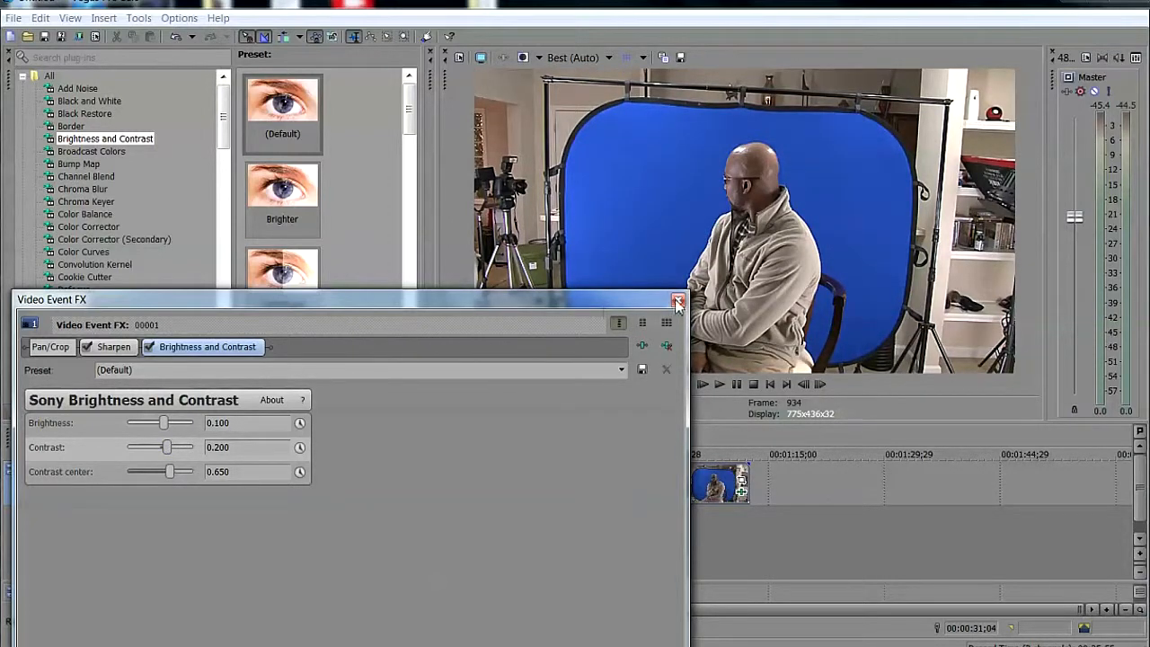
pyautogui.click(678, 301)
# - Examine the 00001 clip at several points and compare it with Sharpen and Brightness and Contrast switched off and on
pyautogui.click(292, 486)
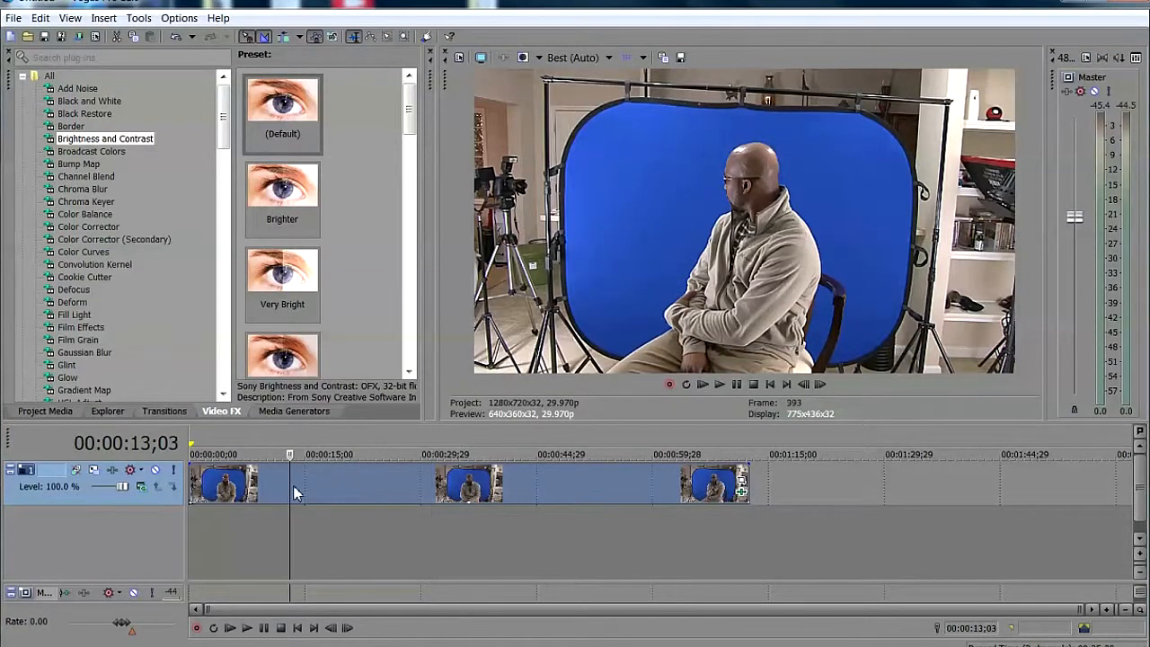
pyautogui.click(339, 491)
pyautogui.click(412, 492)
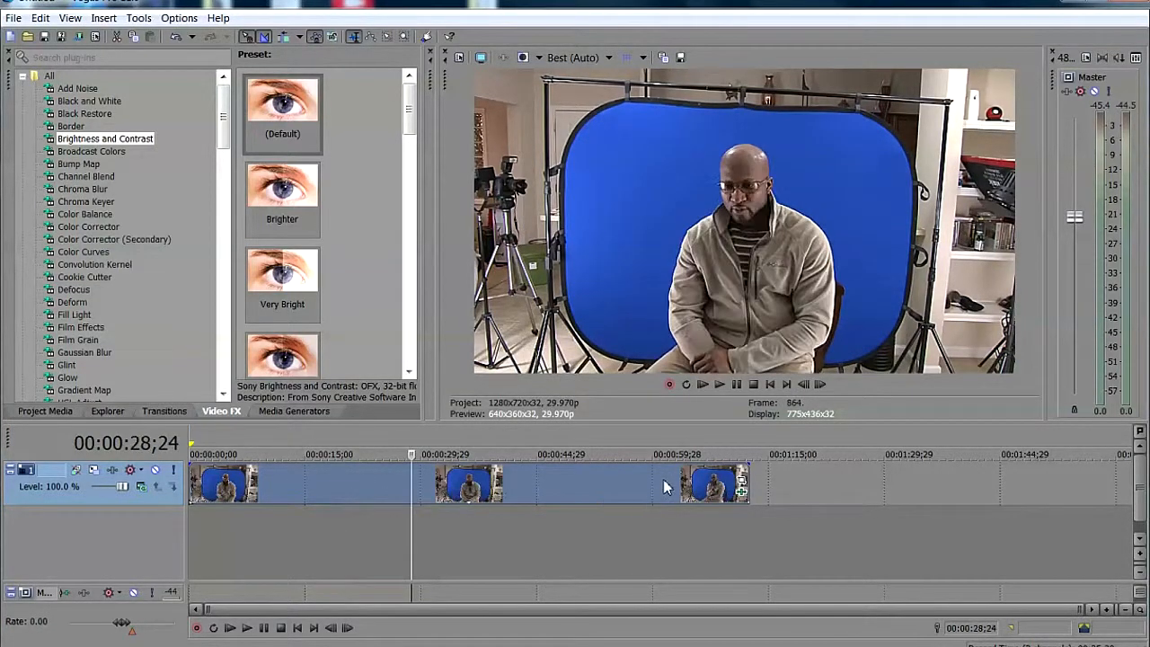
pyautogui.click(745, 494)
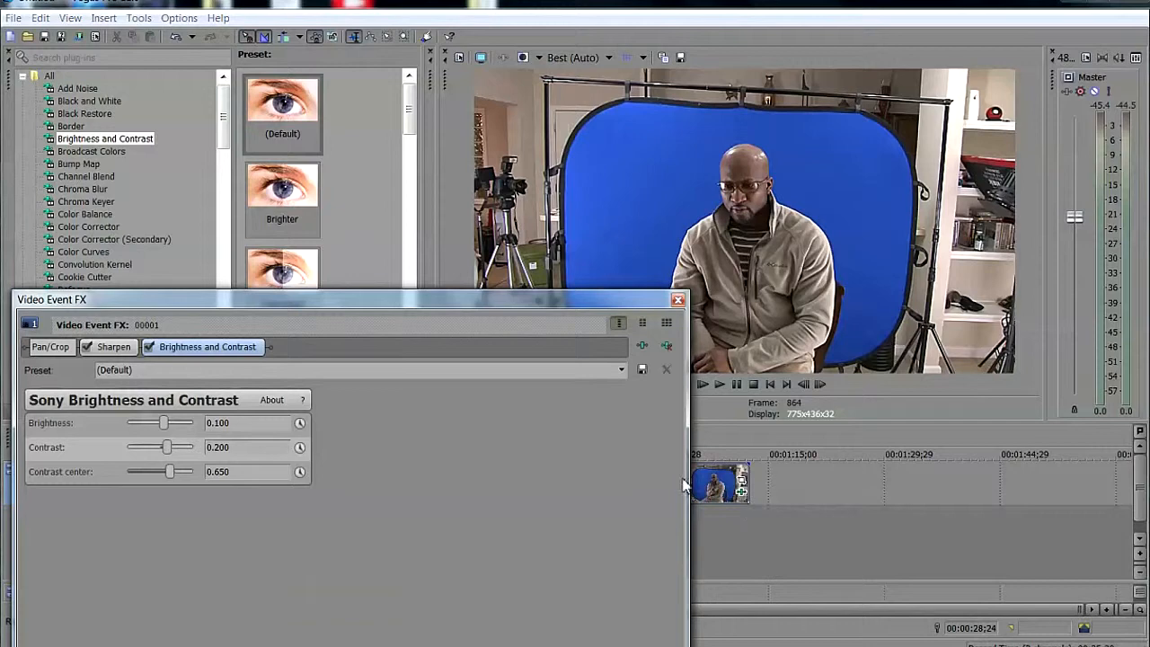
pyautogui.click(87, 348)
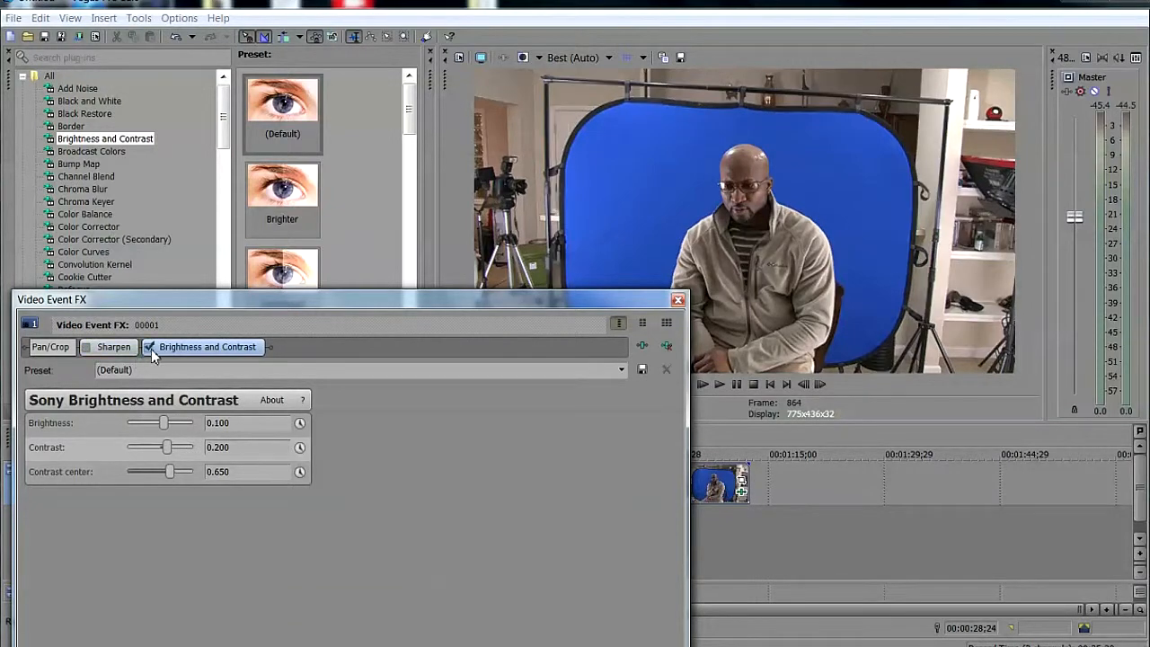
pyautogui.click(149, 348)
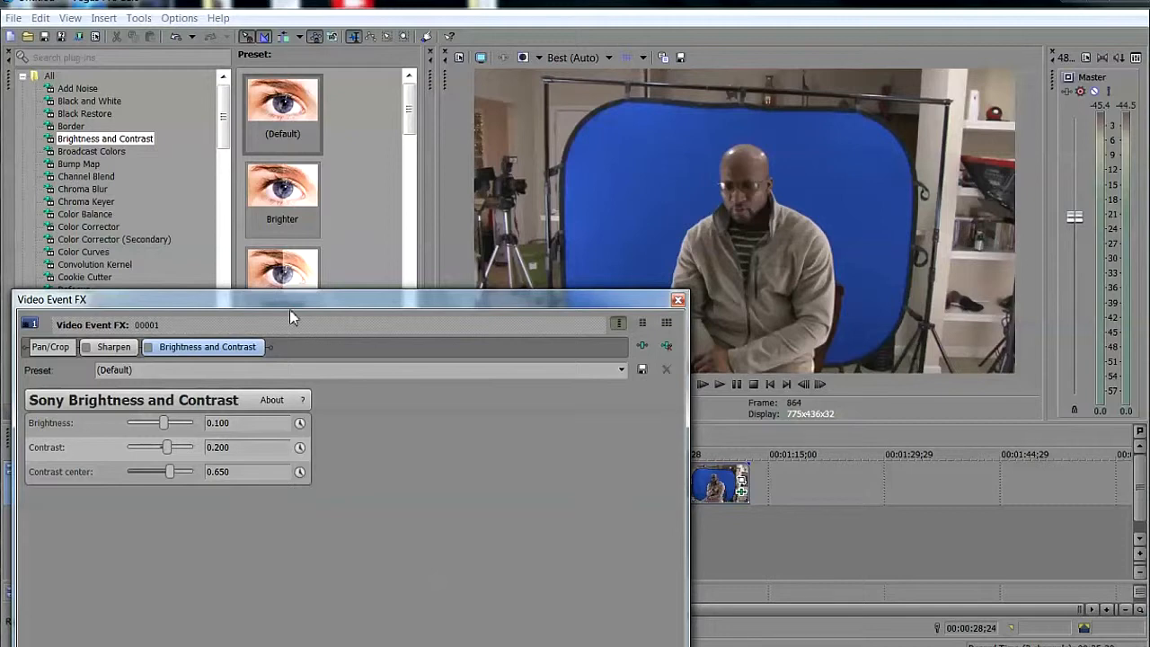
pyautogui.click(148, 348)
pyautogui.click(86, 347)
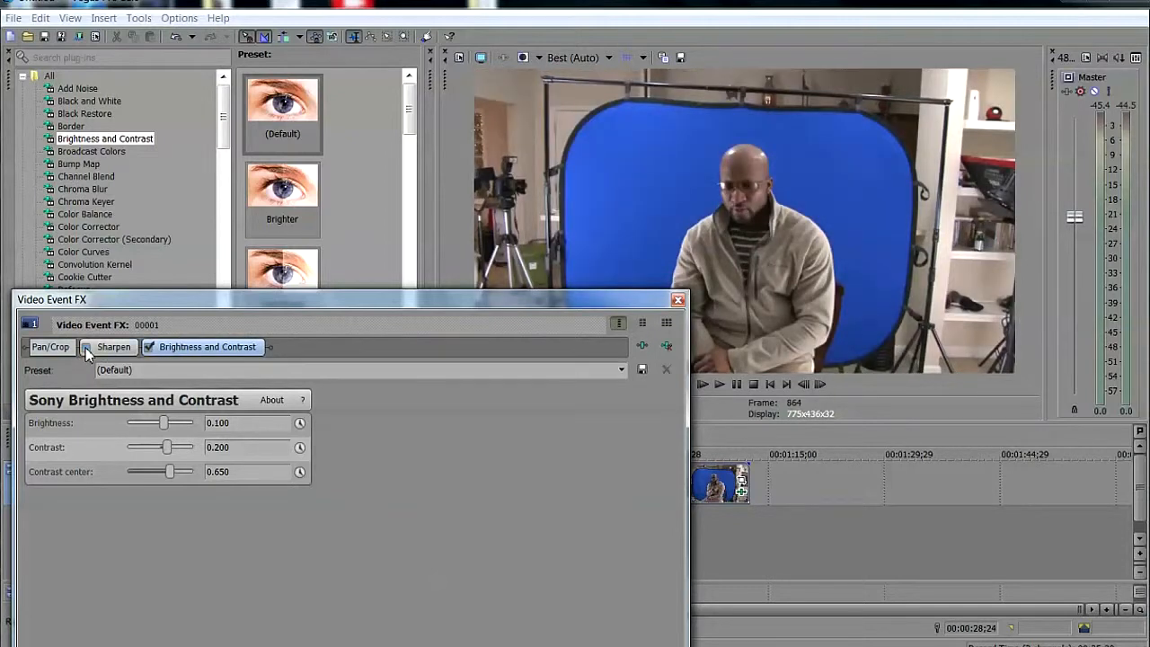
pyautogui.click(677, 300)
# - Position the playhead at 00:00:06;12, open Event Pan/Crop for the 00001 clip and switch to its mask settings
pyautogui.click(238, 568)
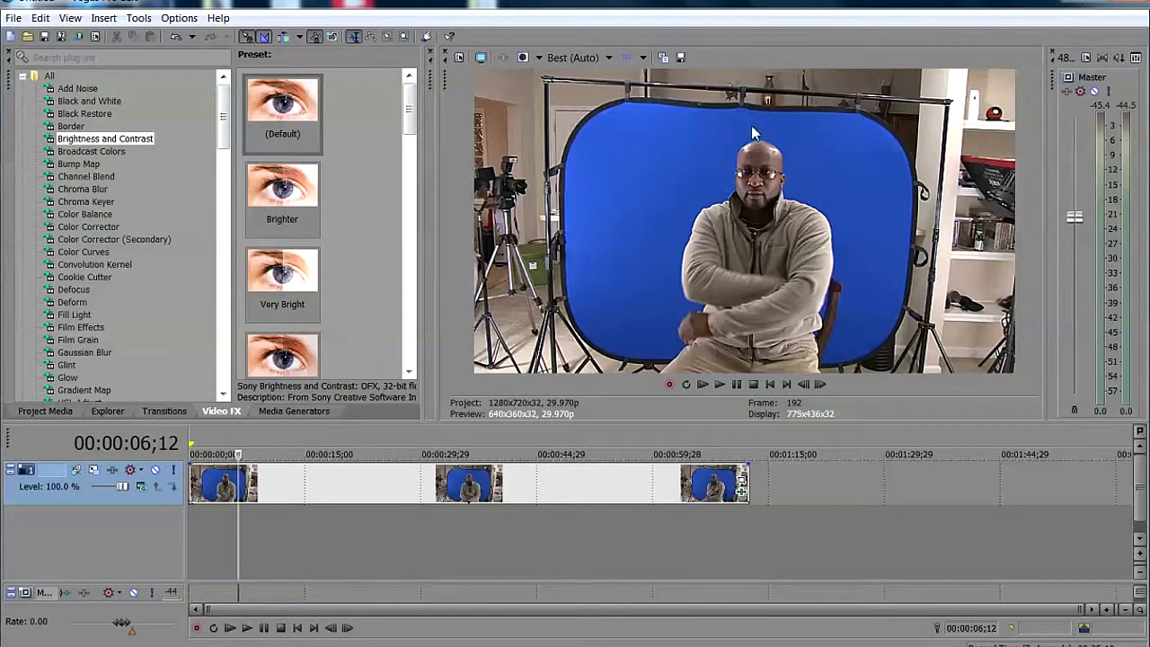
pyautogui.click(744, 485)
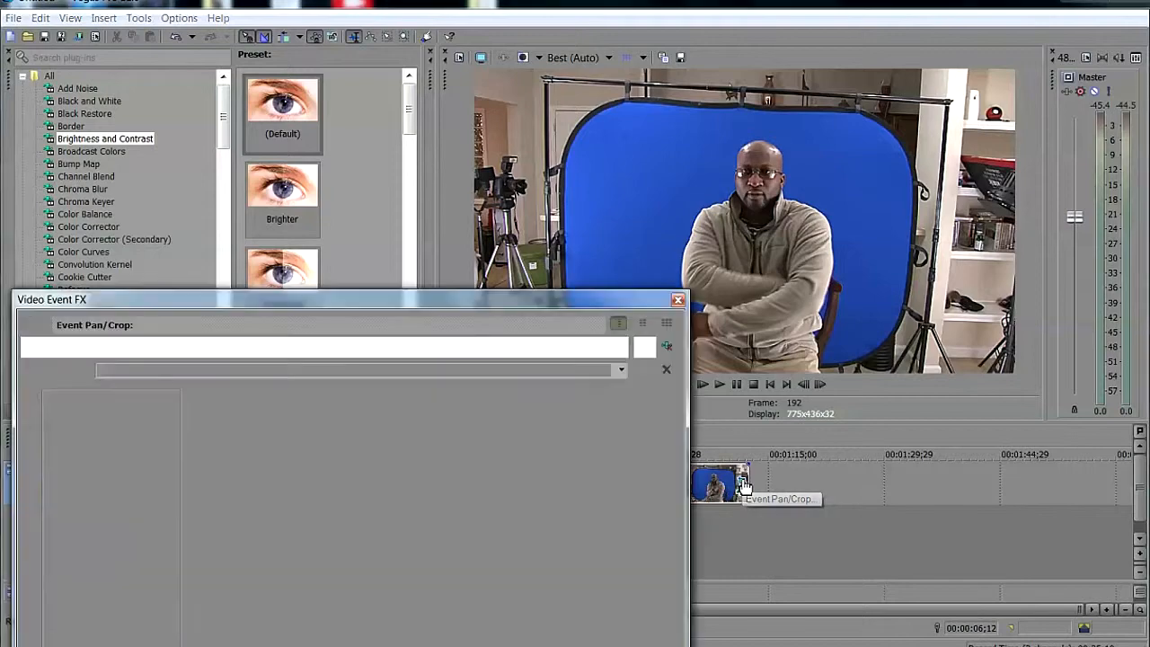
pyautogui.moveTo(336, 303); pyautogui.dragTo(341, 130)
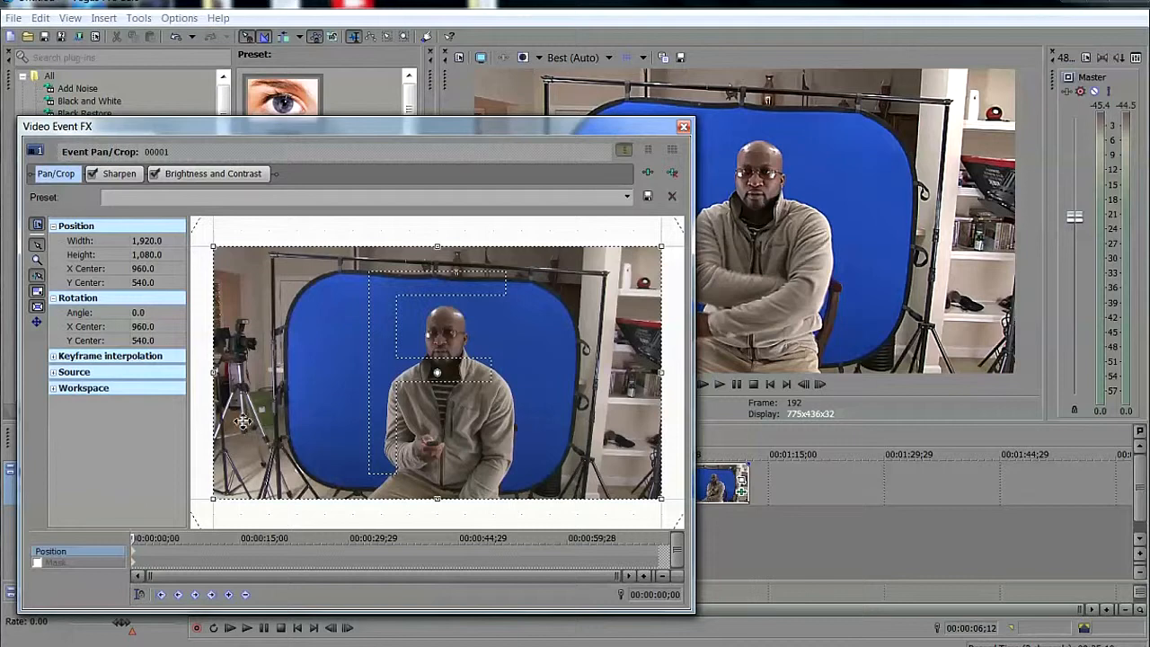
pyautogui.click(37, 563)
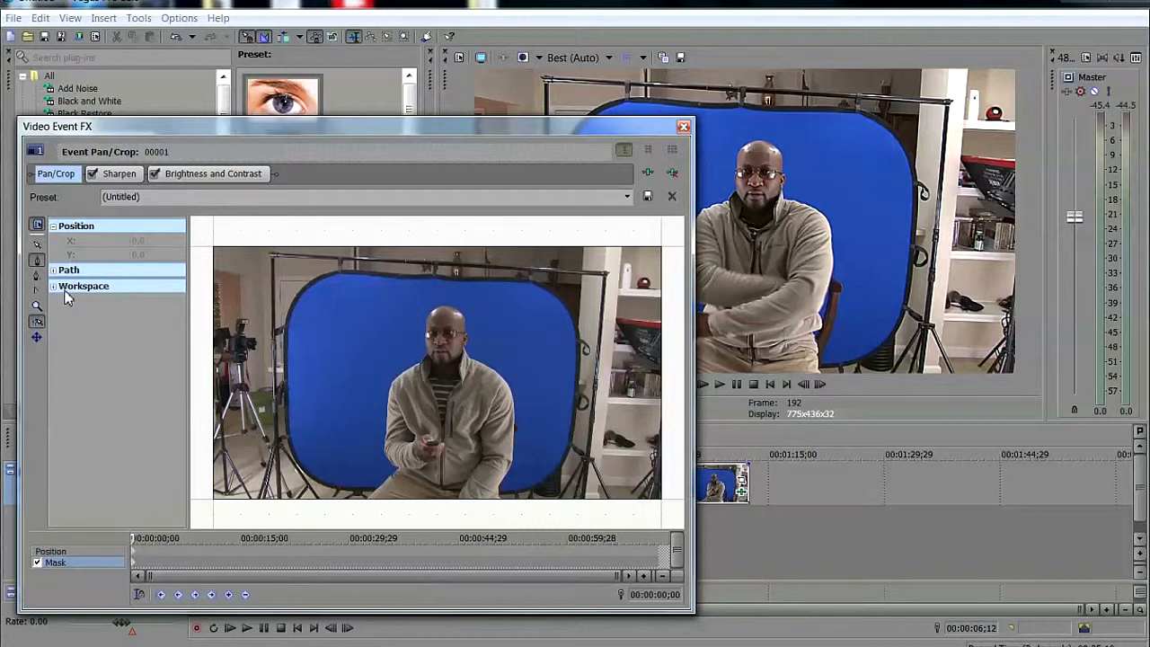
pyautogui.click(53, 553)
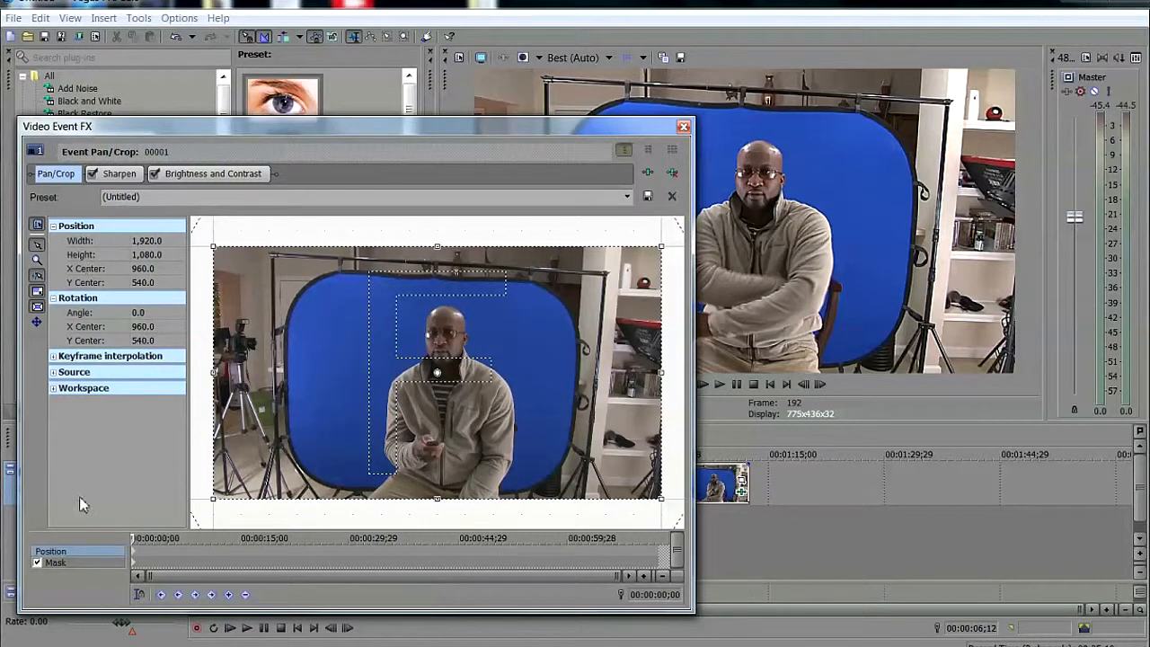
pyautogui.click(36, 564)
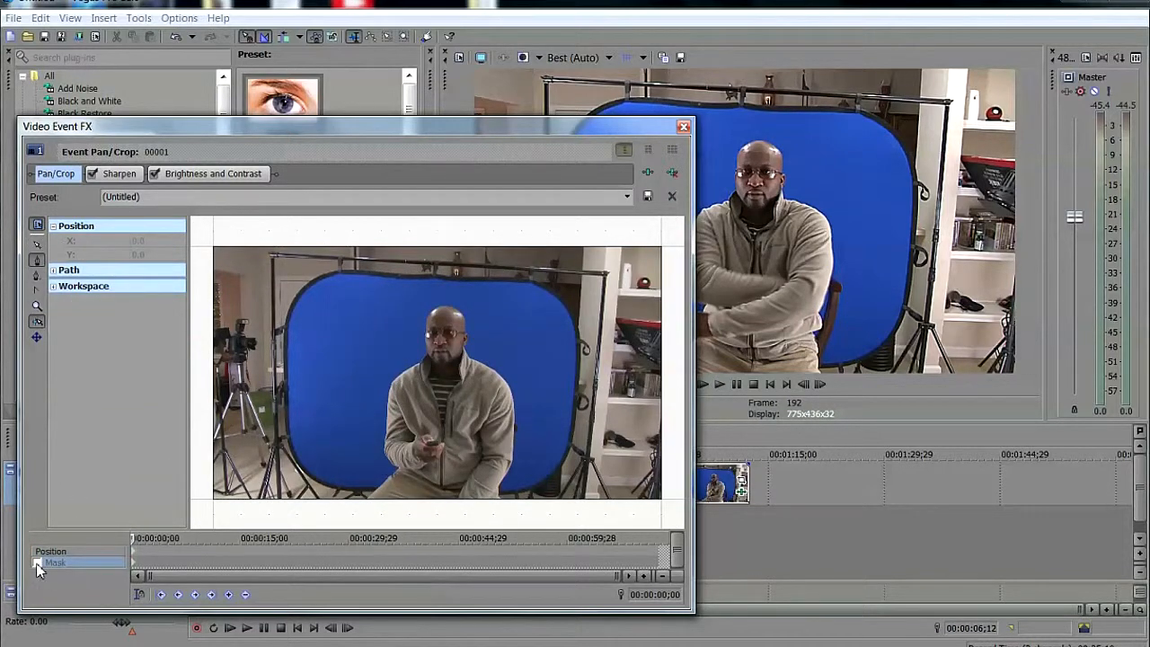
# - Draw a closed mask with the anchor tool just inside the blue screen's edge, running across the man's lap along the lower side
pyautogui.click(36, 262)
pyautogui.click(360, 483)
pyautogui.click(319, 475)
pyautogui.click(294, 431)
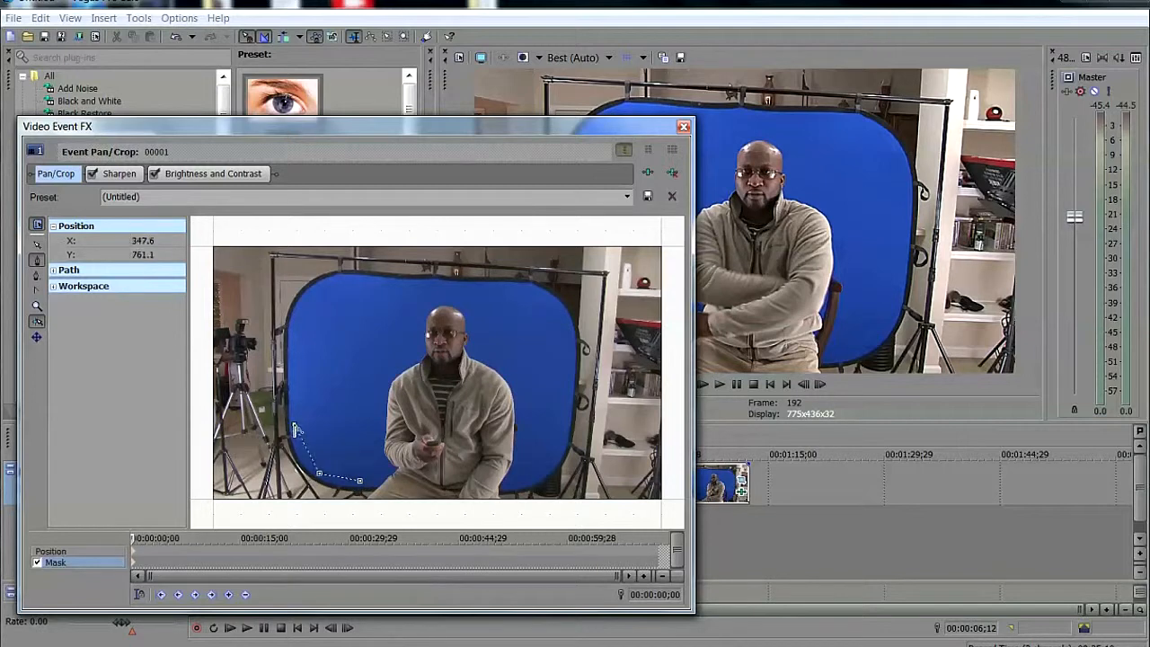
pyautogui.click(292, 368)
pyautogui.click(296, 320)
pyautogui.click(318, 289)
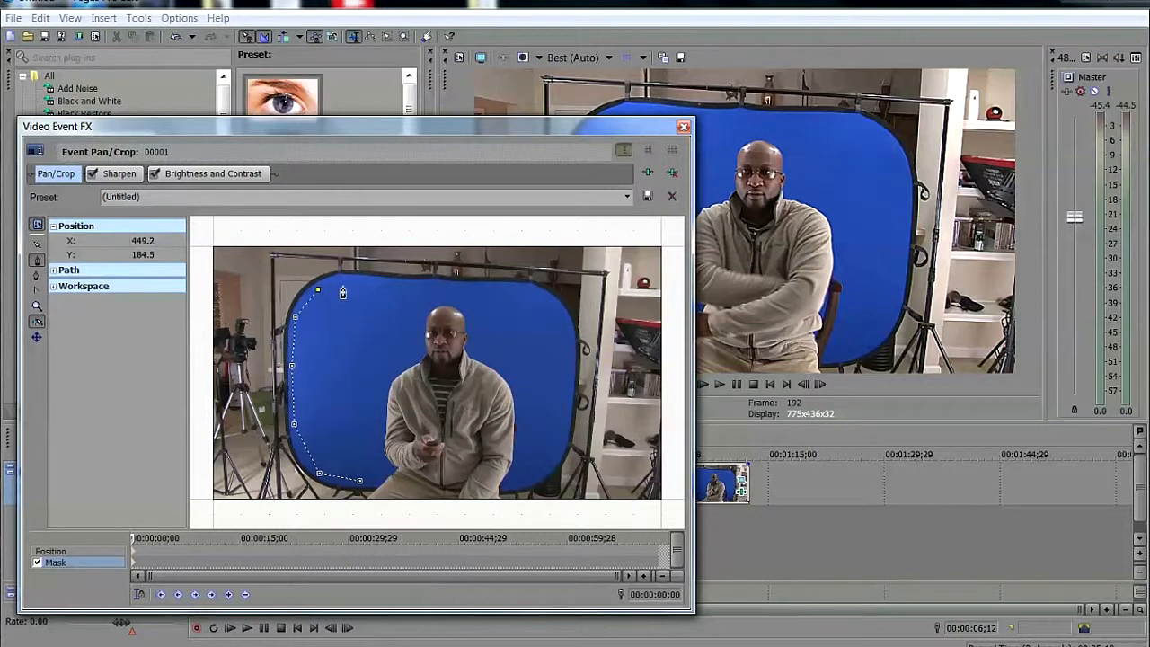
pyautogui.click(339, 281)
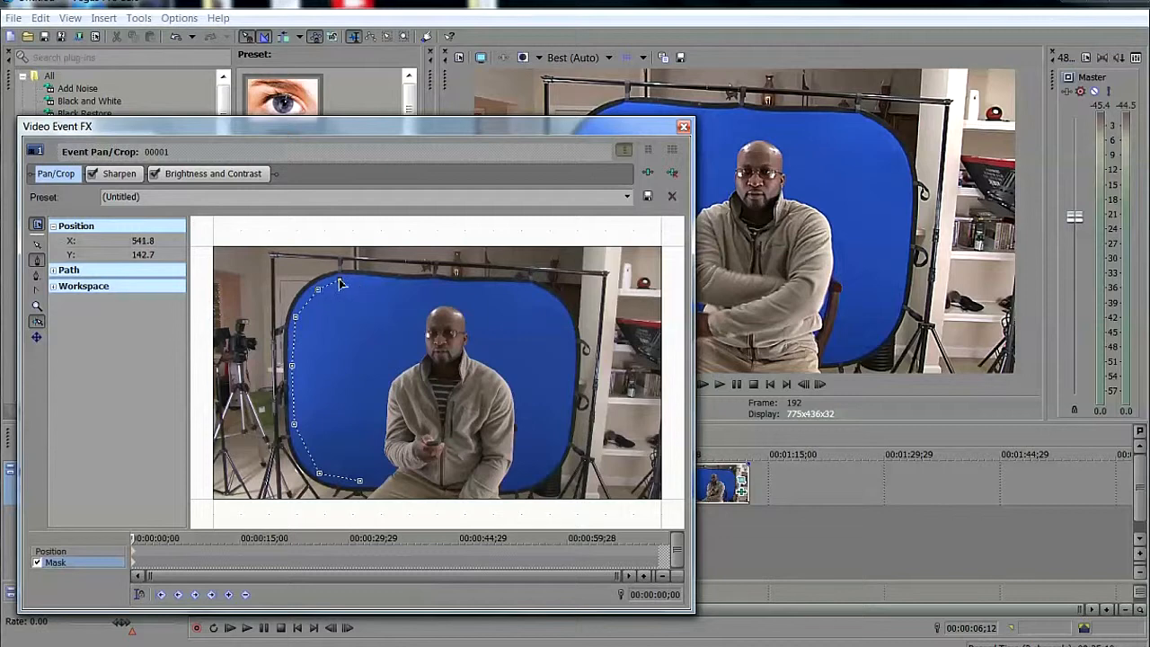
pyautogui.click(400, 288)
pyautogui.click(432, 285)
pyautogui.click(484, 288)
pyautogui.click(526, 288)
pyautogui.click(549, 305)
pyautogui.click(564, 329)
pyautogui.click(571, 363)
pyautogui.click(566, 391)
pyautogui.click(563, 438)
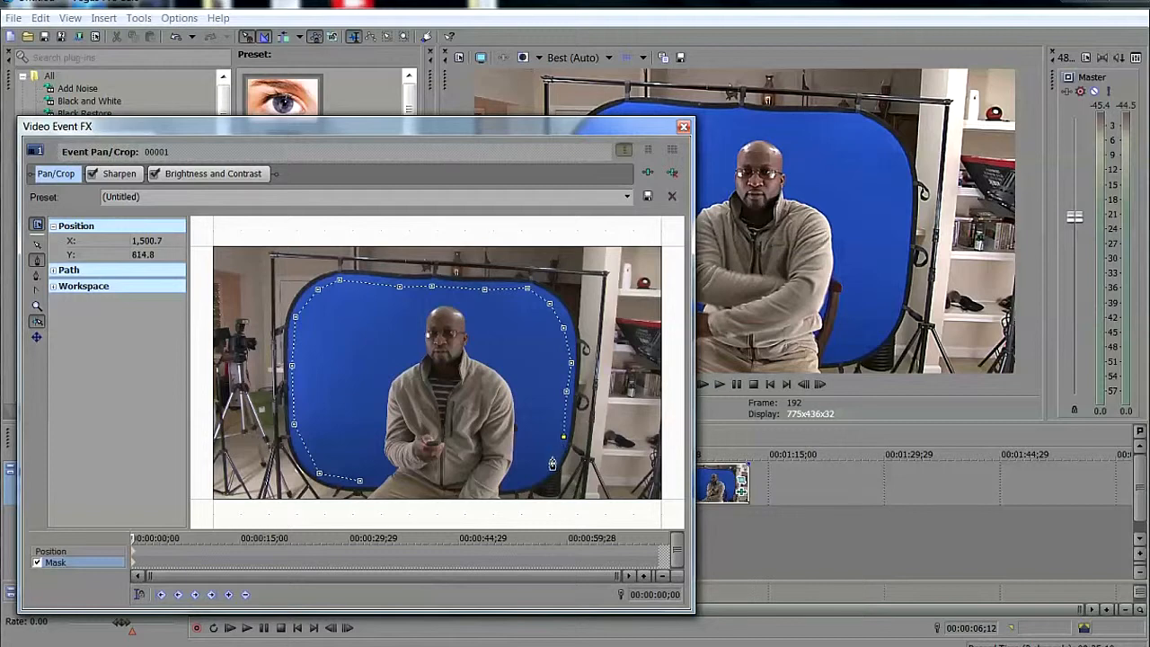
pyautogui.click(555, 461)
pyautogui.click(538, 483)
pyautogui.click(503, 486)
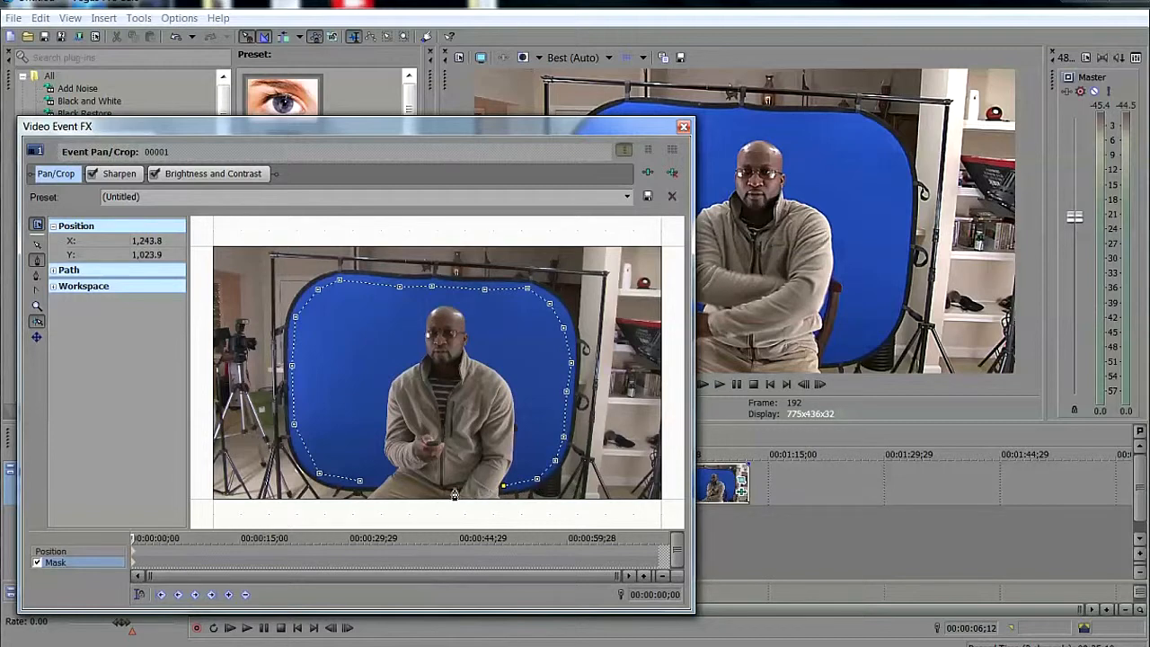
pyautogui.click(440, 490)
pyautogui.click(385, 490)
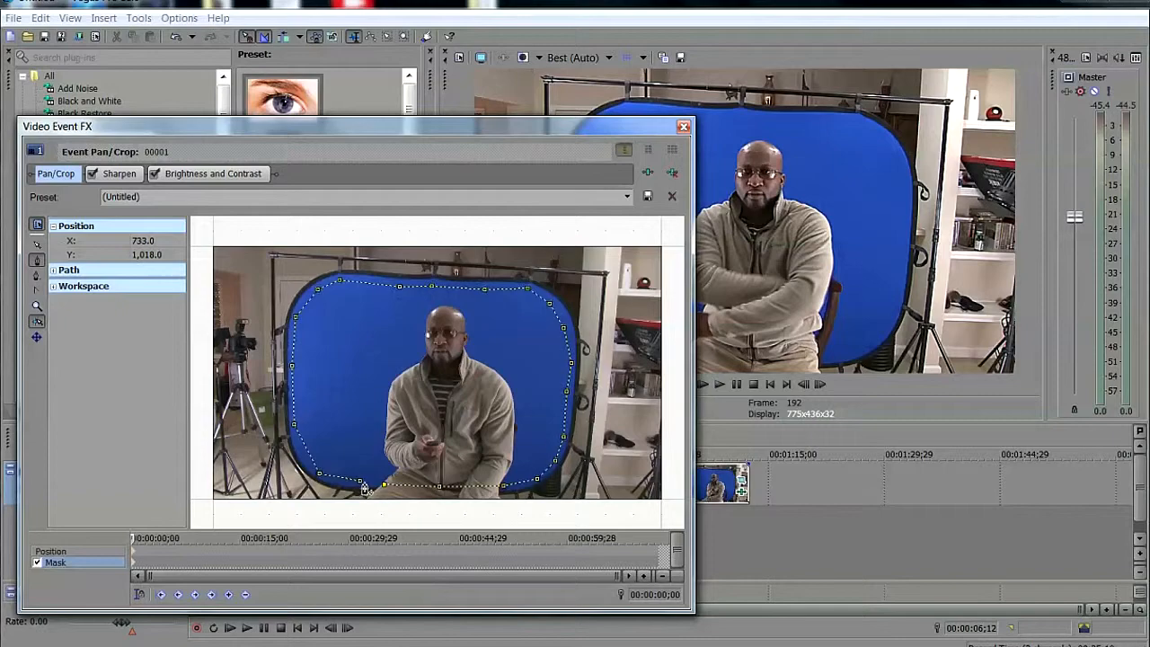
pyautogui.click(362, 487)
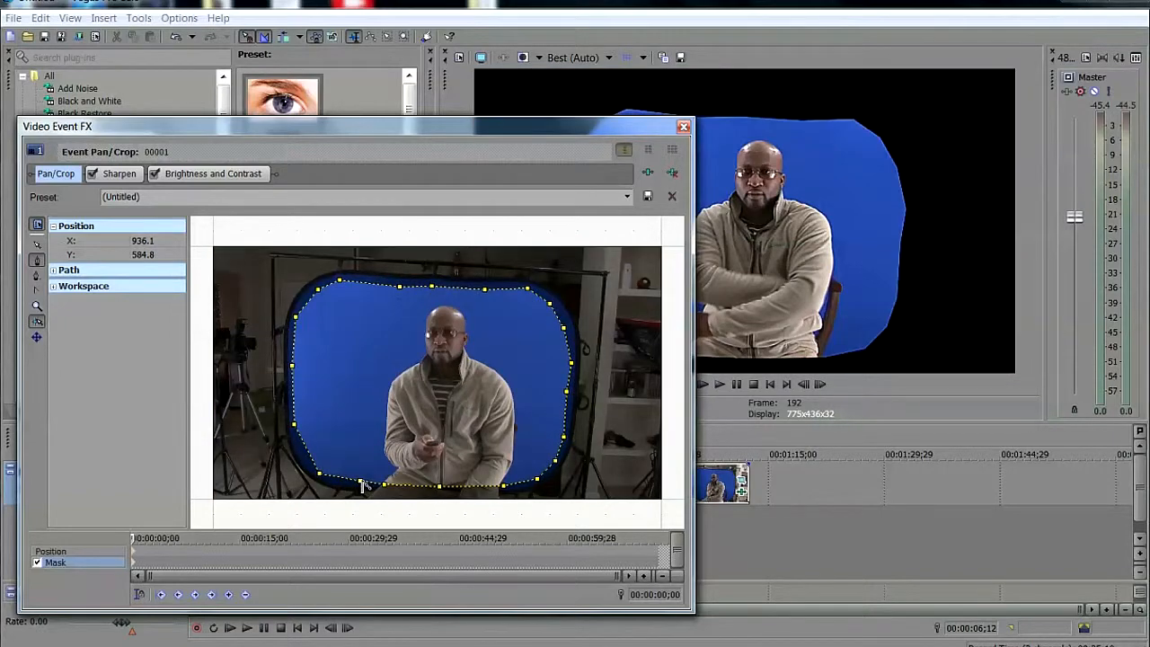
# - Check the masked clip in the preview, switch from the mask to the position settings and close Event Pan/Crop
pyautogui.moveTo(469, 135); pyautogui.dragTo(355, 159)
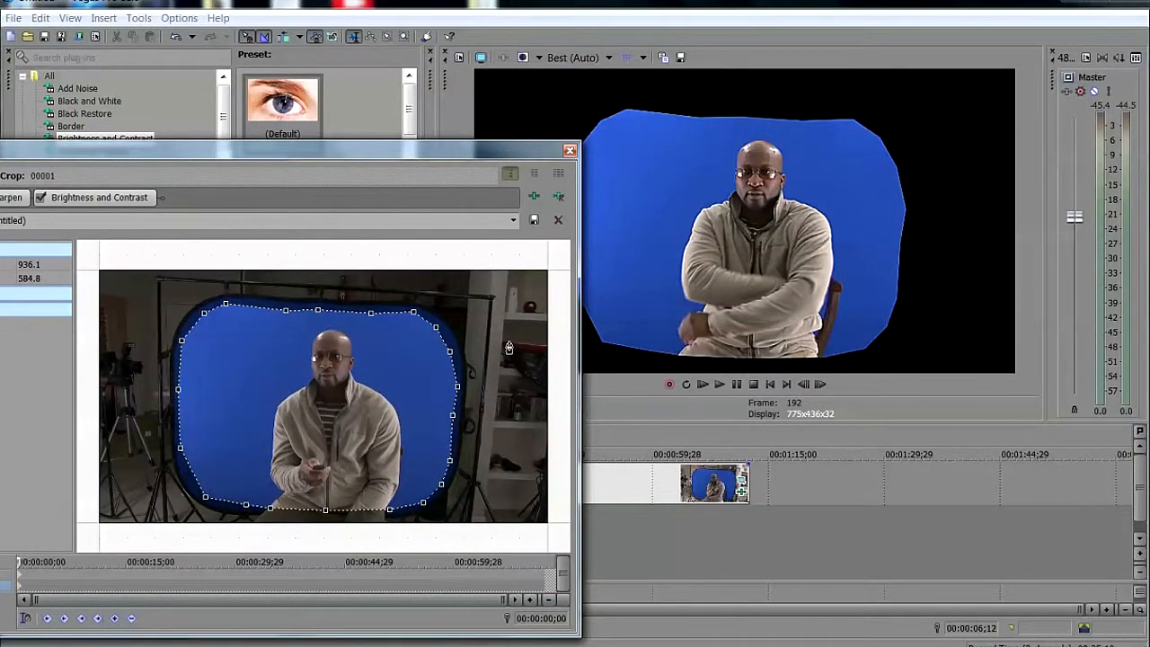
pyautogui.moveTo(362, 150); pyautogui.dragTo(558, 142)
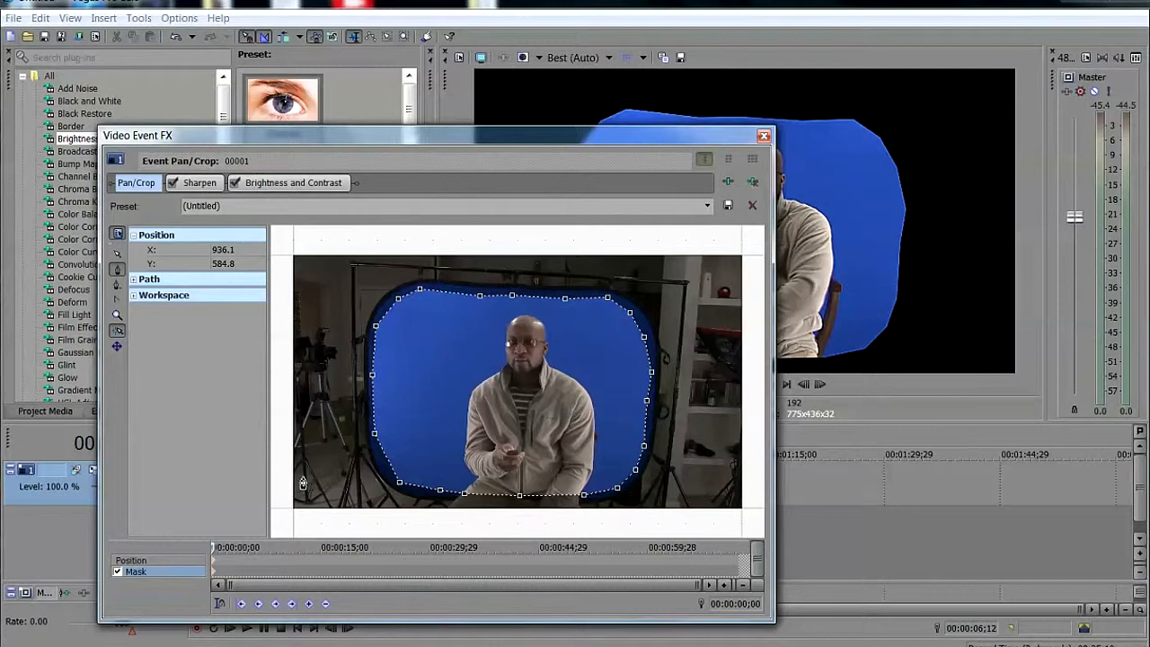
pyautogui.click(130, 561)
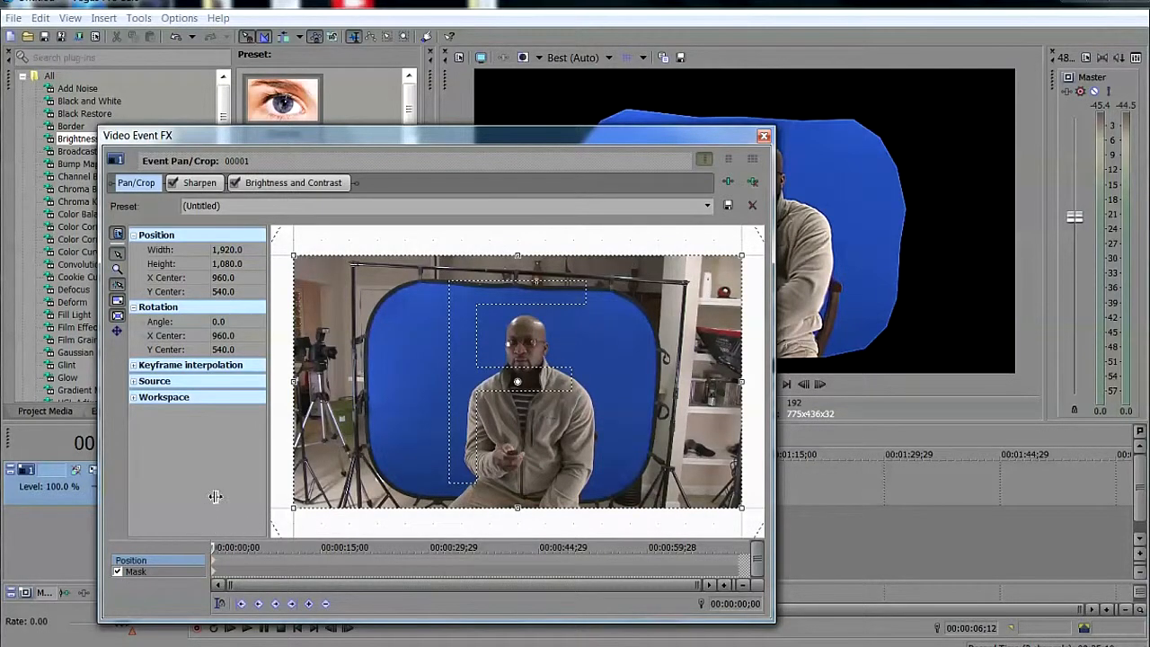
pyautogui.click(764, 137)
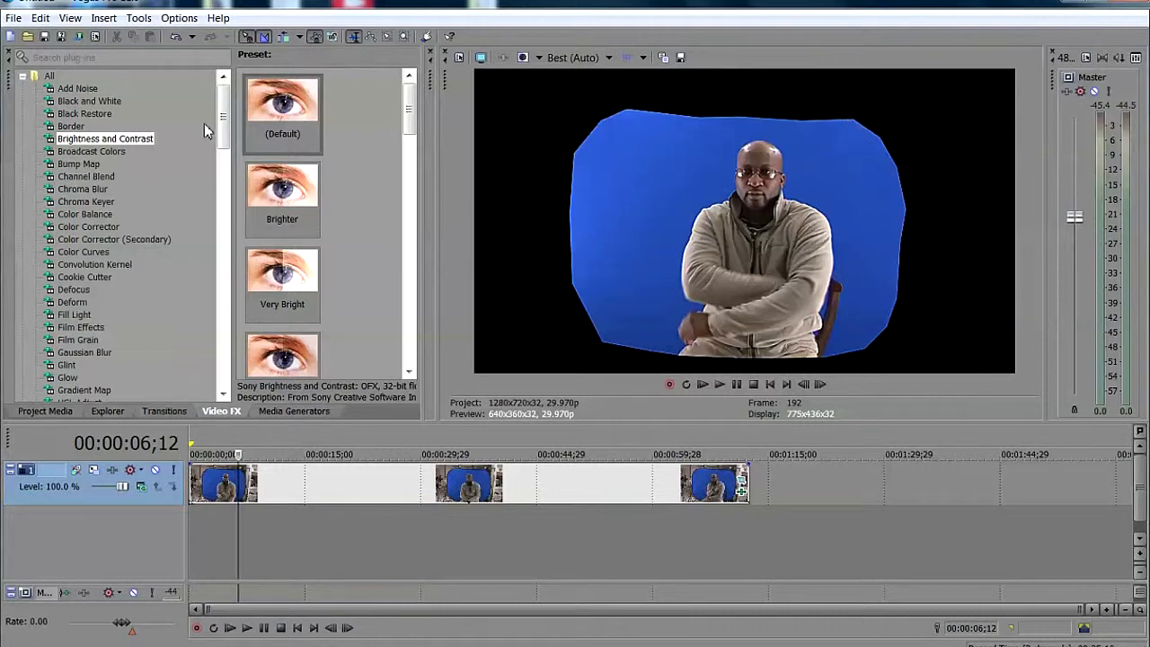
# - Apply the Blue Screen preset of the Chroma Keyer effect to the 00001 clip on the timeline
pyautogui.moveTo(222, 109); pyautogui.dragTo(223, 115)
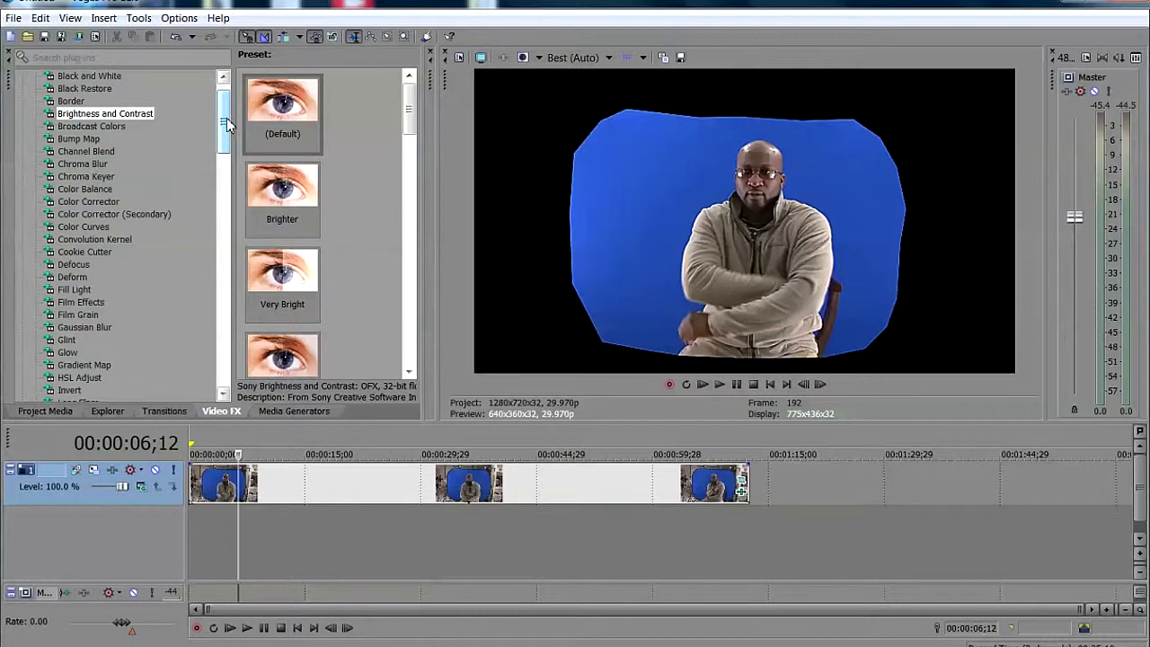
pyautogui.click(94, 177)
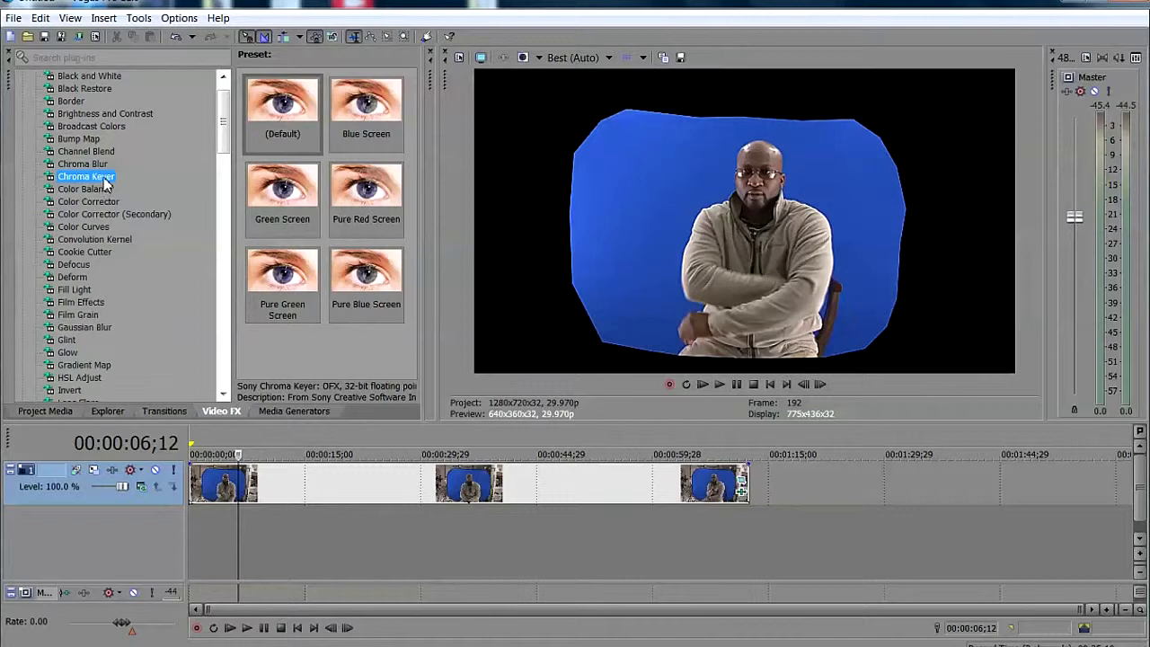
pyautogui.click(293, 106)
pyautogui.click(362, 111)
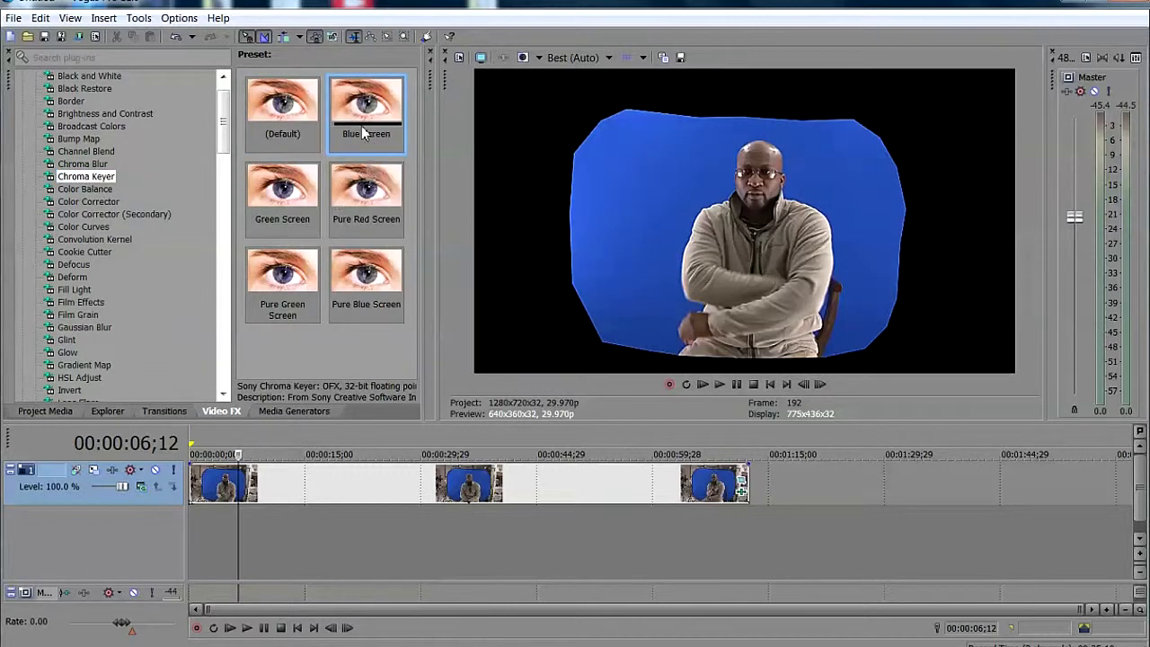
pyautogui.moveTo(366, 107); pyautogui.dragTo(244, 488)
# - Set the Chroma Keyer's low threshold to 0.400, high threshold to 0.684 and blur amount to 0.084
pyautogui.moveTo(465, 142); pyautogui.dragTo(415, 278)
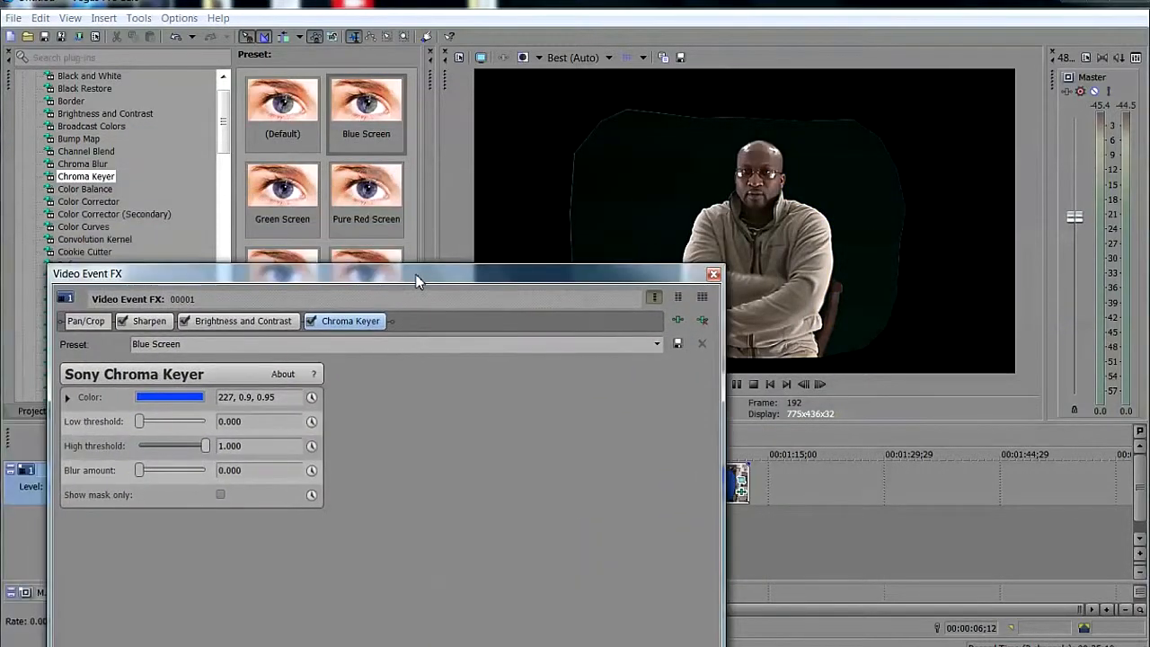
pyautogui.moveTo(140, 419); pyautogui.dragTo(186, 445)
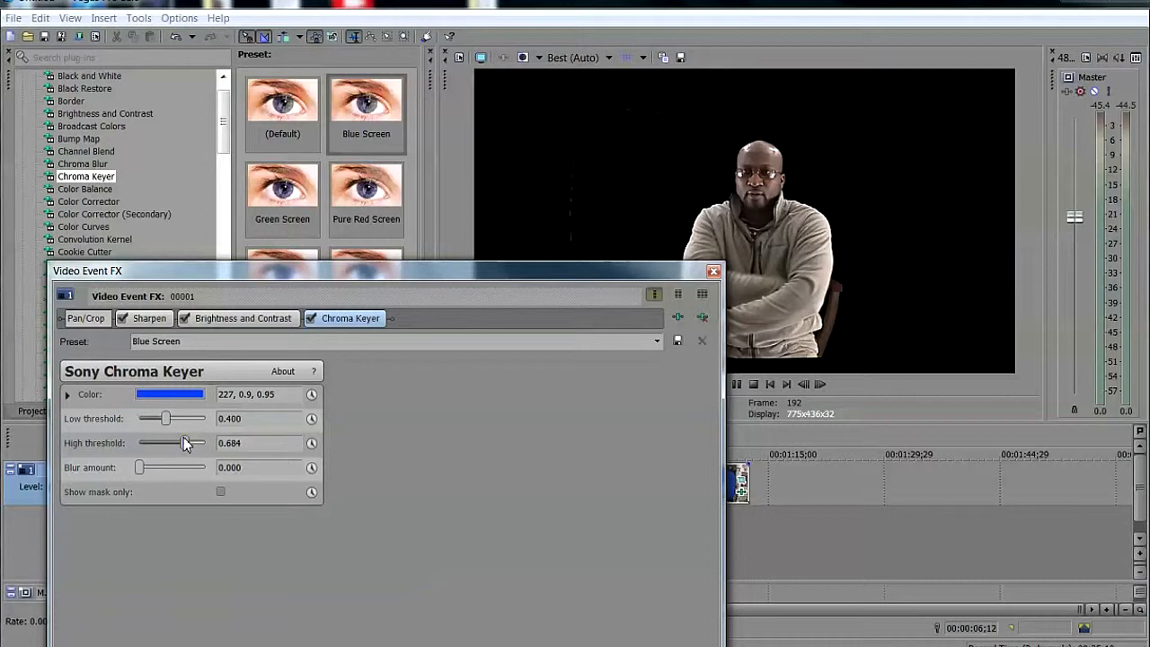
pyautogui.moveTo(140, 467); pyautogui.dragTo(148, 474)
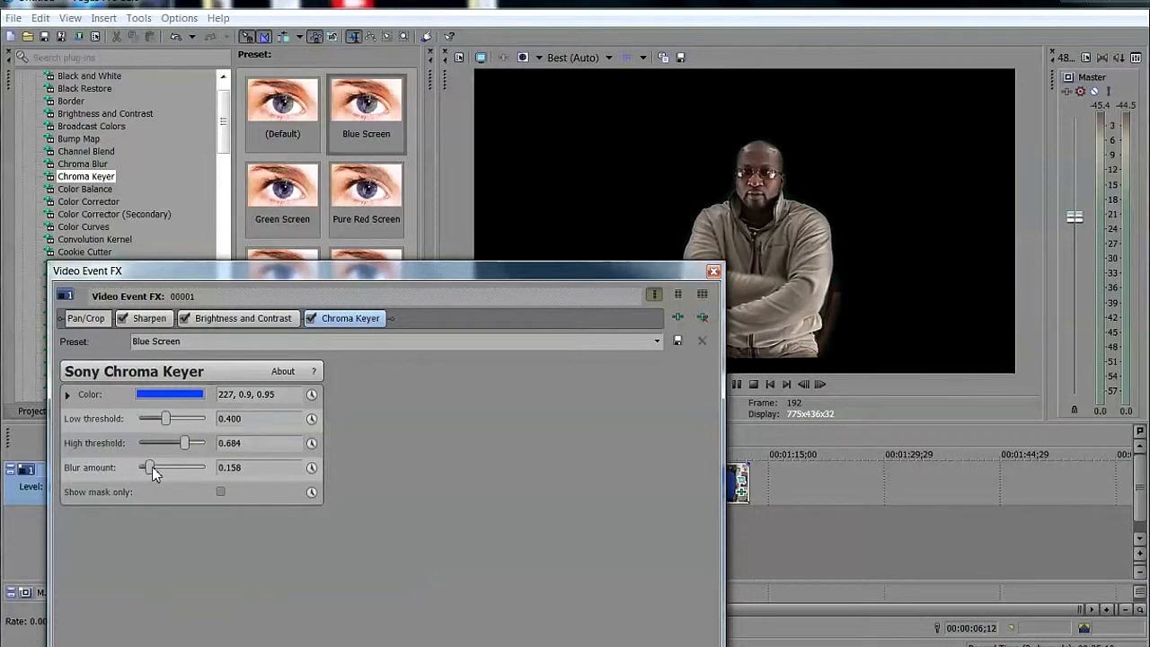
pyautogui.moveTo(346, 276); pyautogui.dragTo(381, 157)
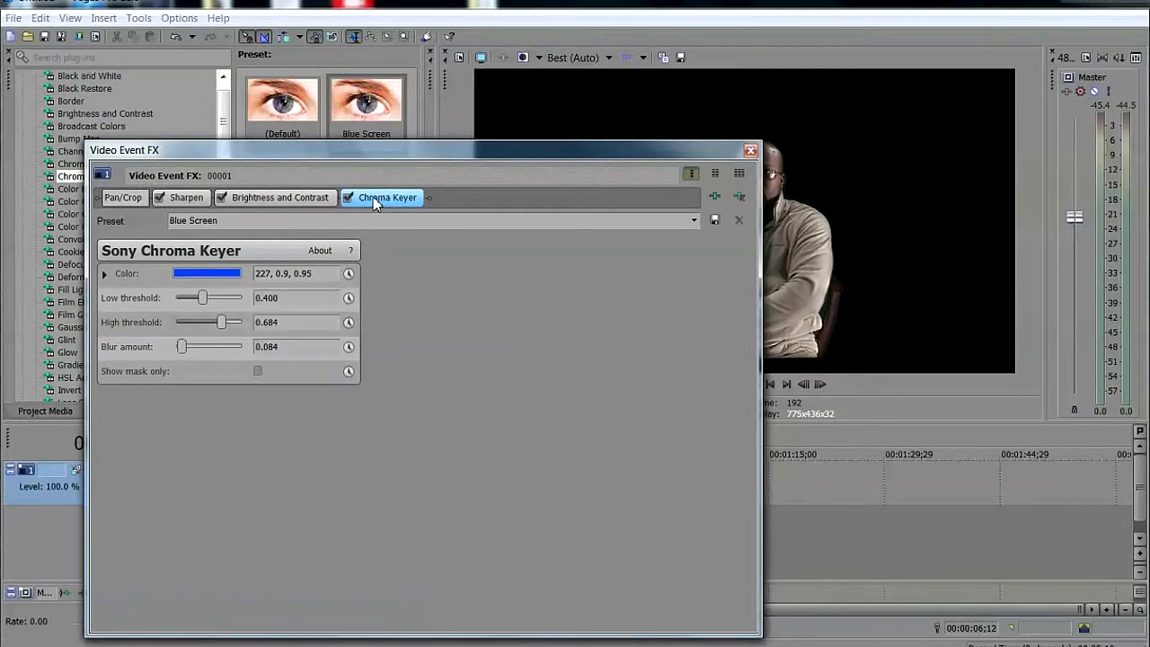
pyautogui.moveTo(391, 157); pyautogui.dragTo(310, 161)
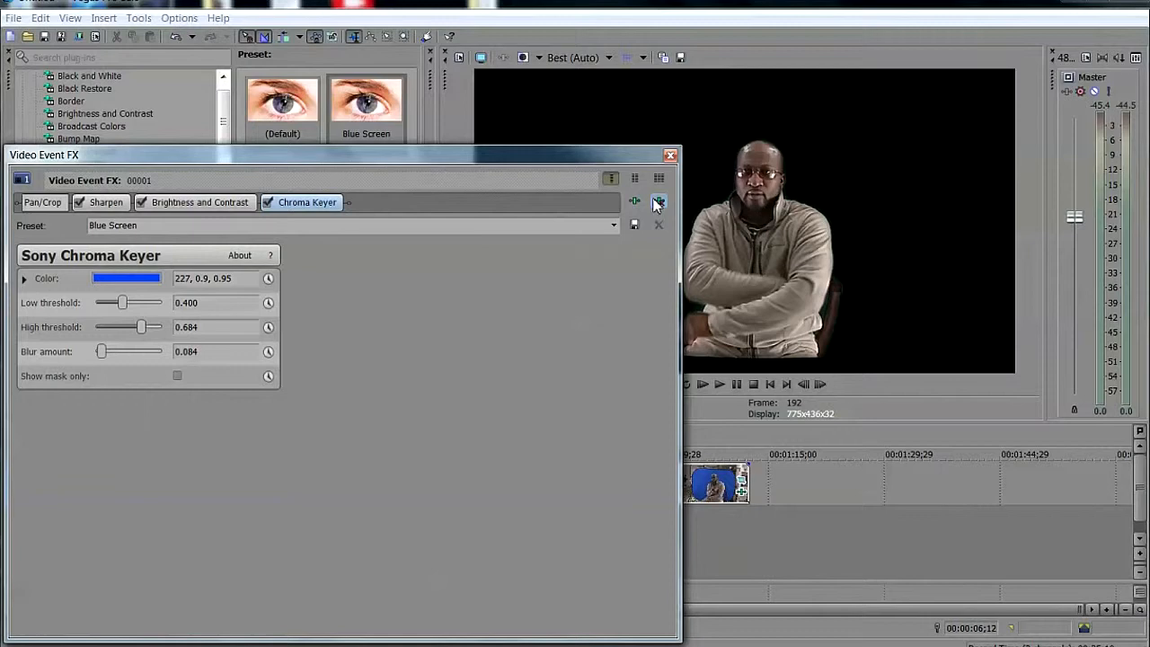
# - Remove the Chroma Keyer from the 00001 clip and apply the Default preset of NewBlue V2 Chroma Key instead
pyautogui.click(658, 203)
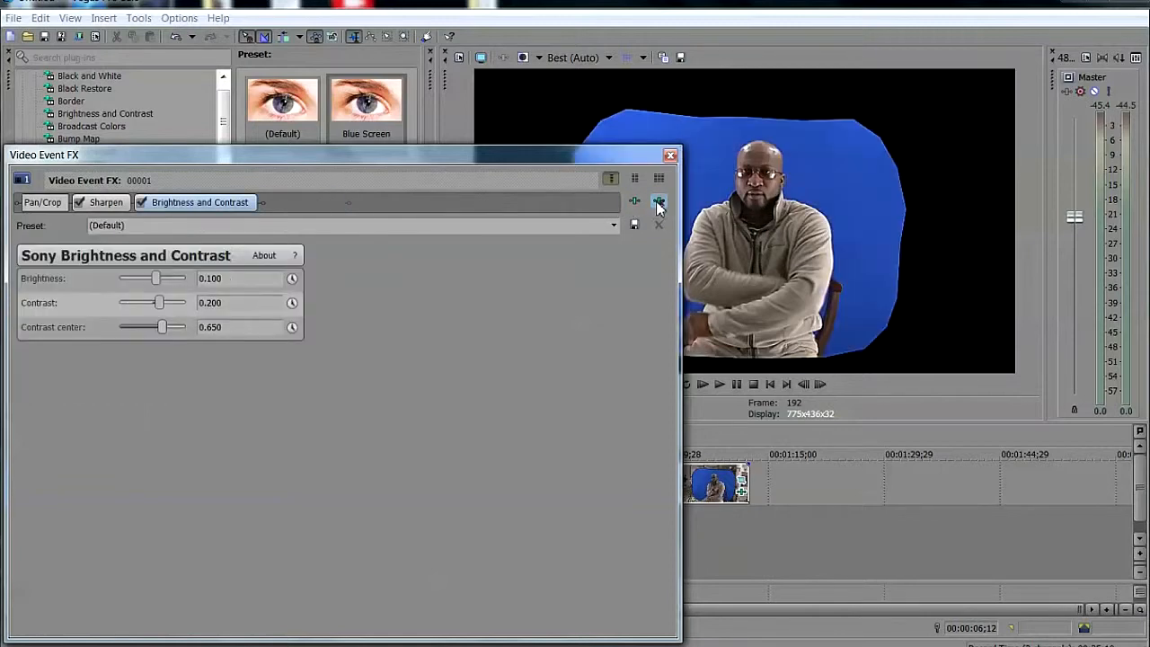
pyautogui.click(670, 155)
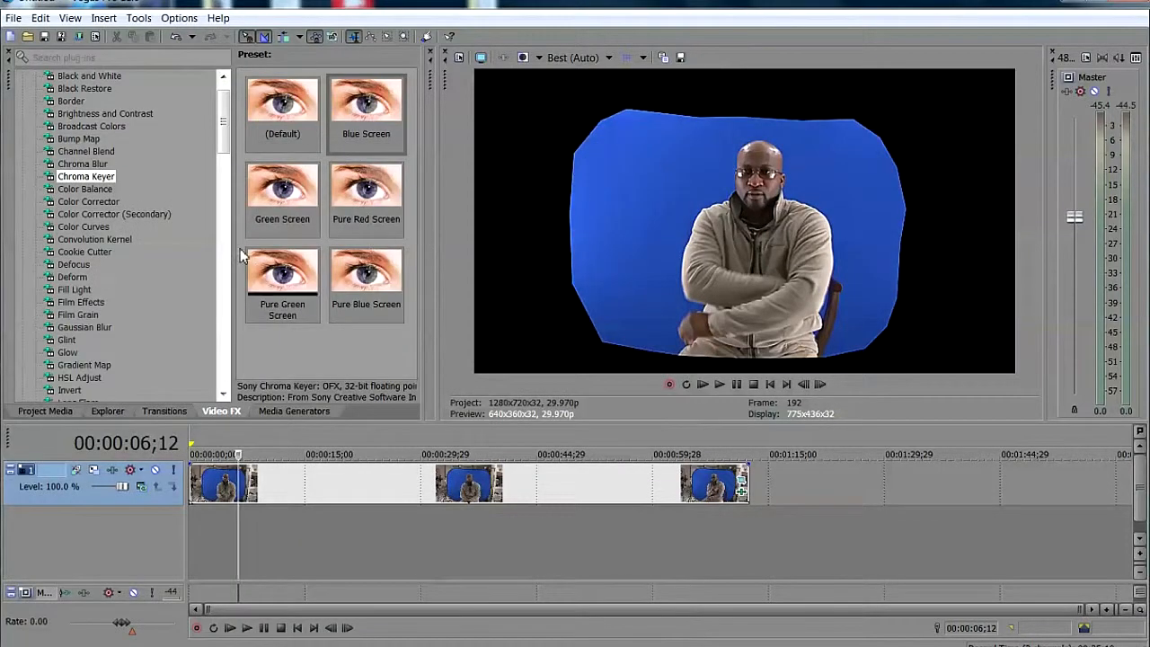
pyautogui.moveTo(224, 121); pyautogui.dragTo(231, 242)
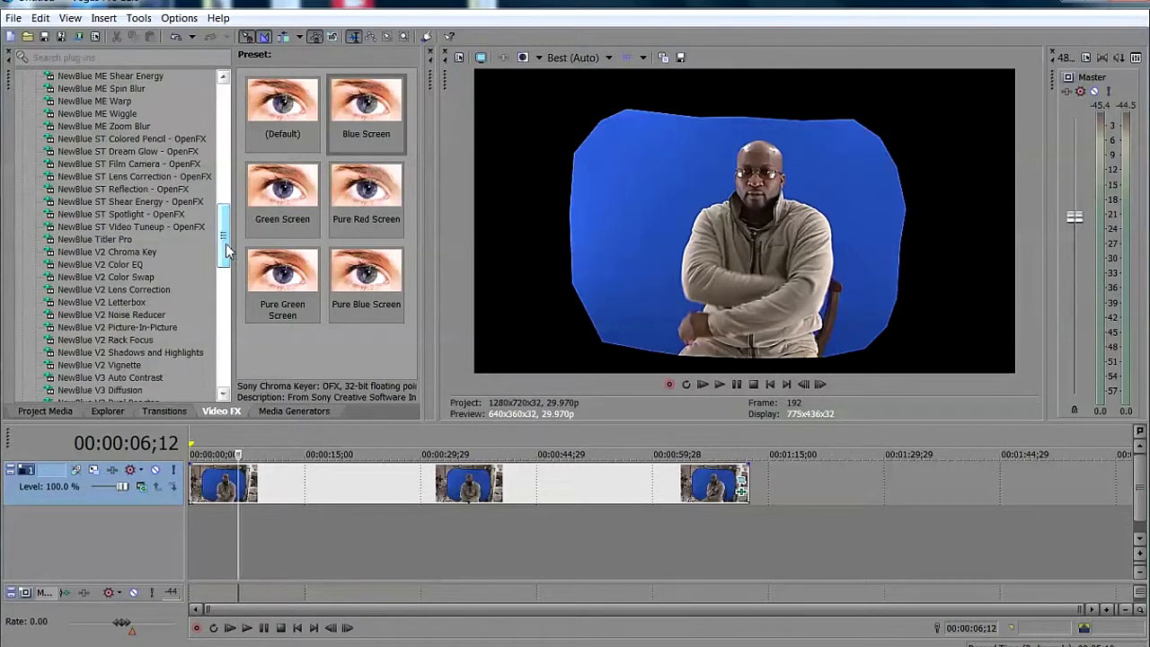
pyautogui.click(106, 253)
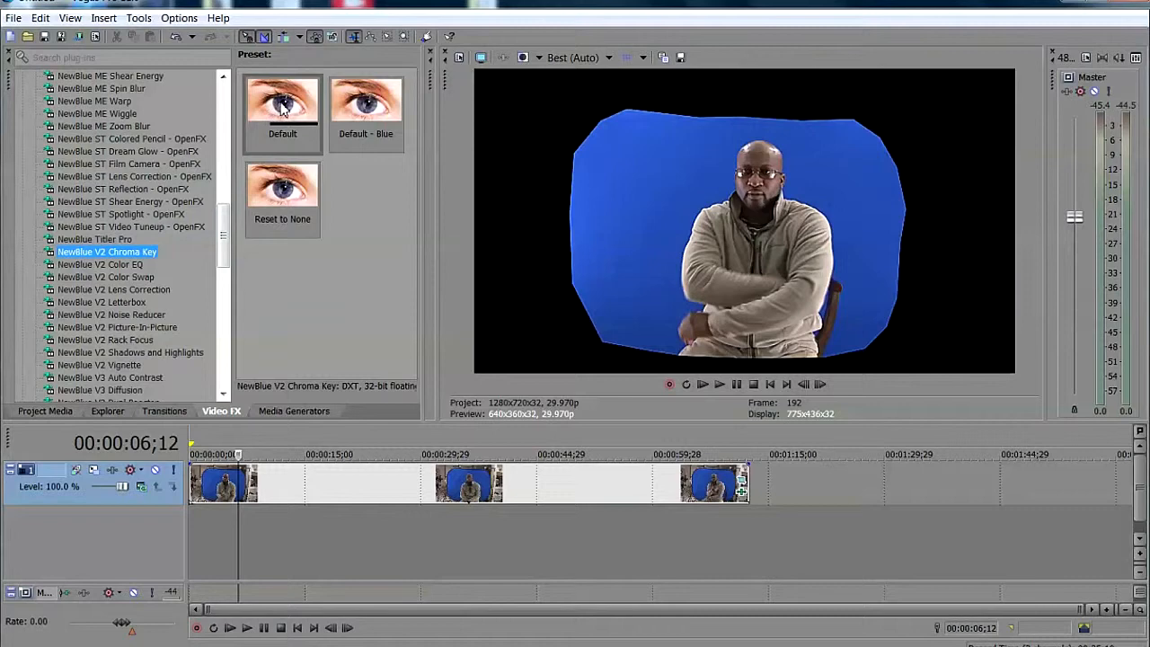
pyautogui.moveTo(282, 106); pyautogui.dragTo(260, 489)
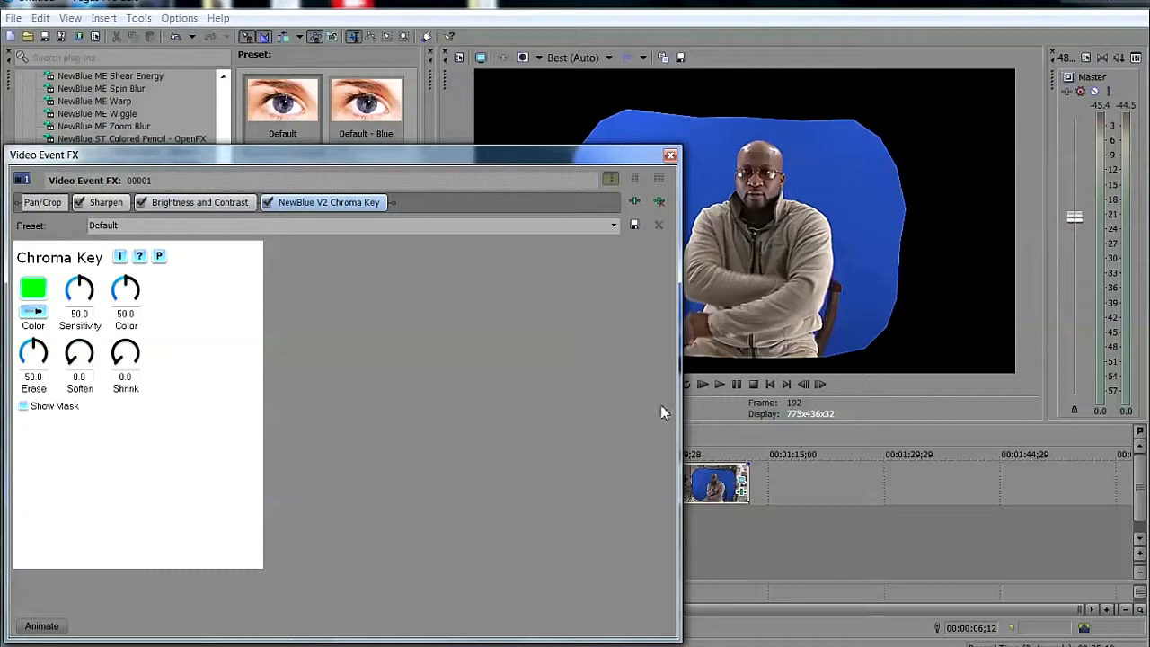
# - Sample the blue backdrop beside the man in the preview as the NewBlue Chroma Key color
pyautogui.moveTo(681, 413); pyautogui.dragTo(382, 409)
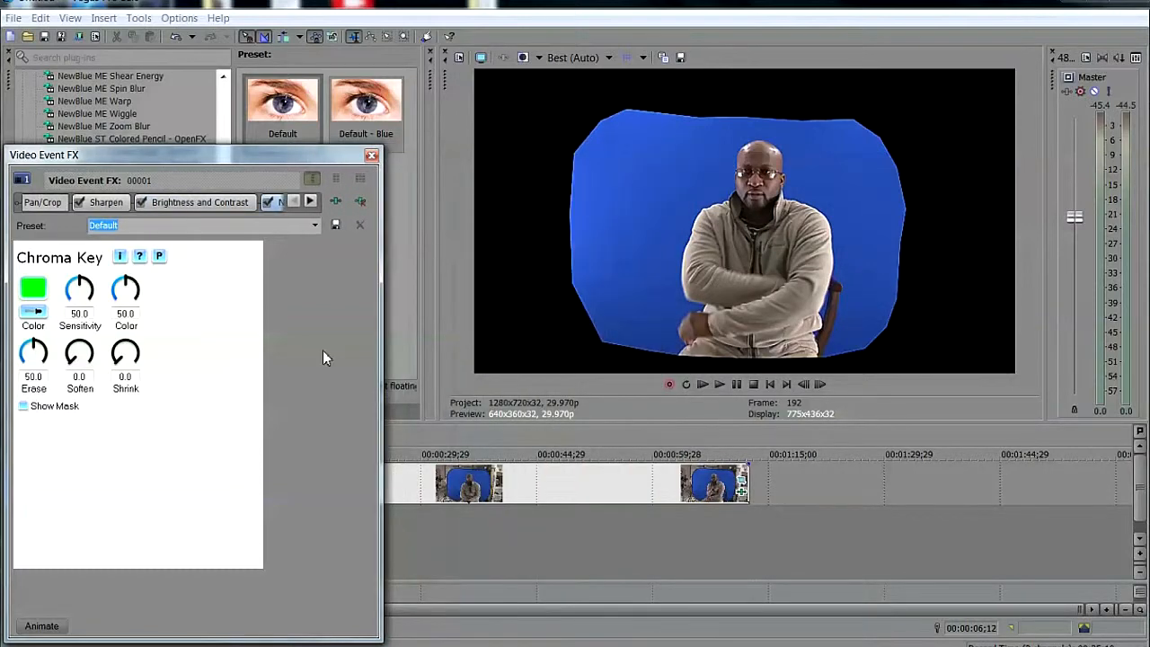
pyautogui.moveTo(171, 155); pyautogui.dragTo(186, 155)
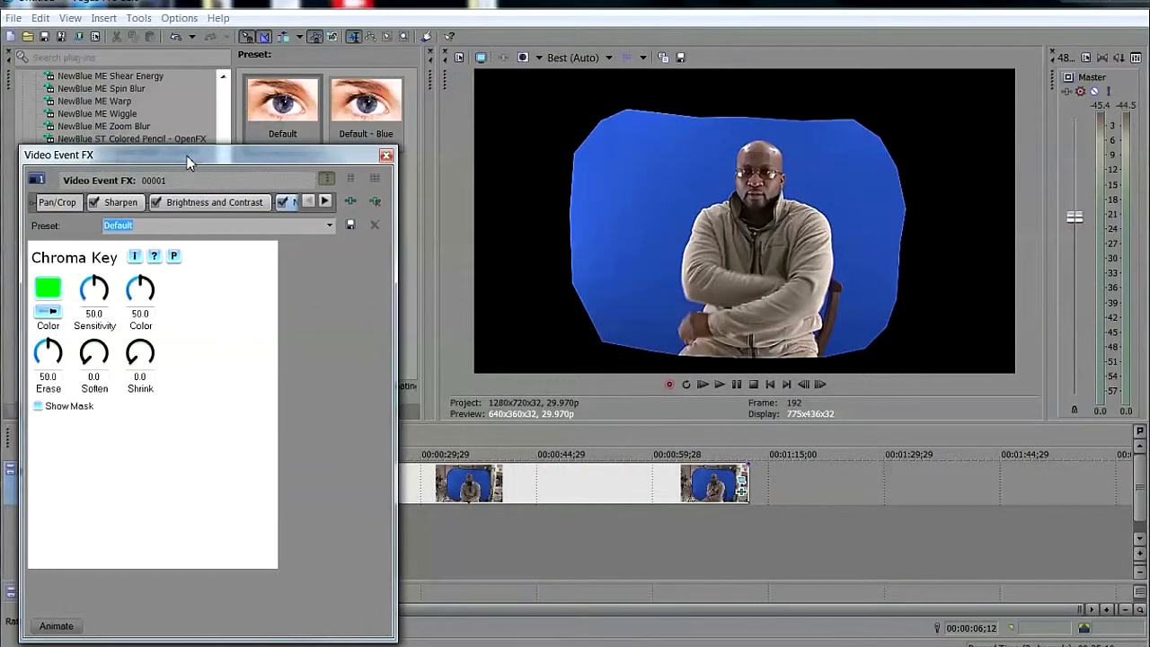
pyautogui.click(52, 313)
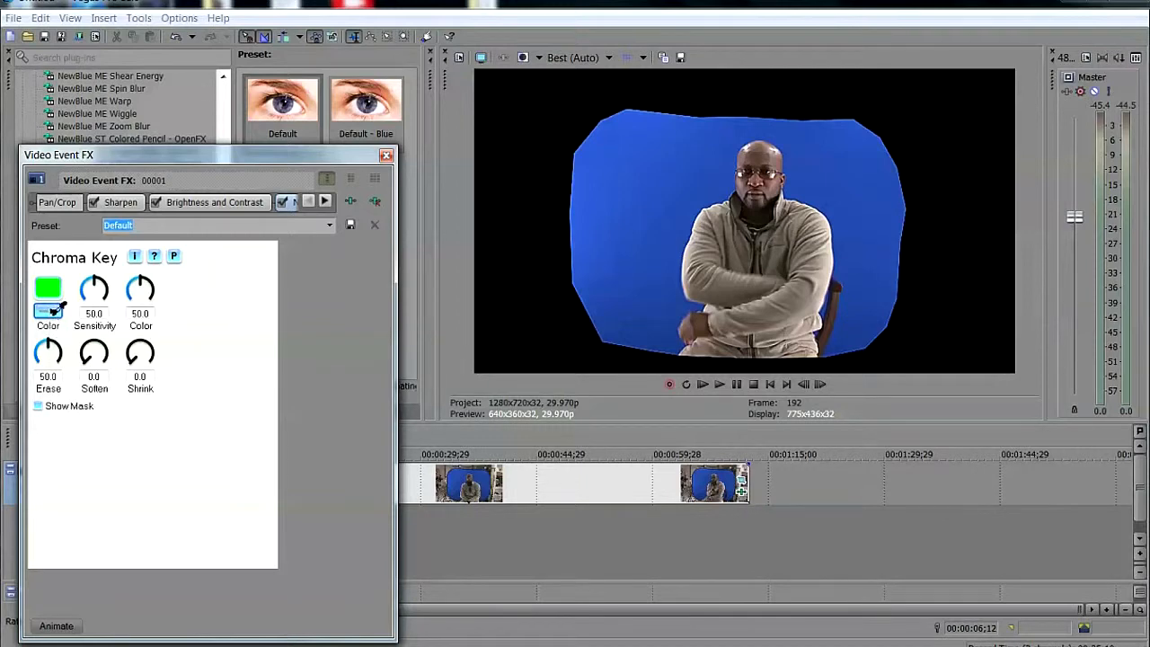
pyautogui.click(618, 194)
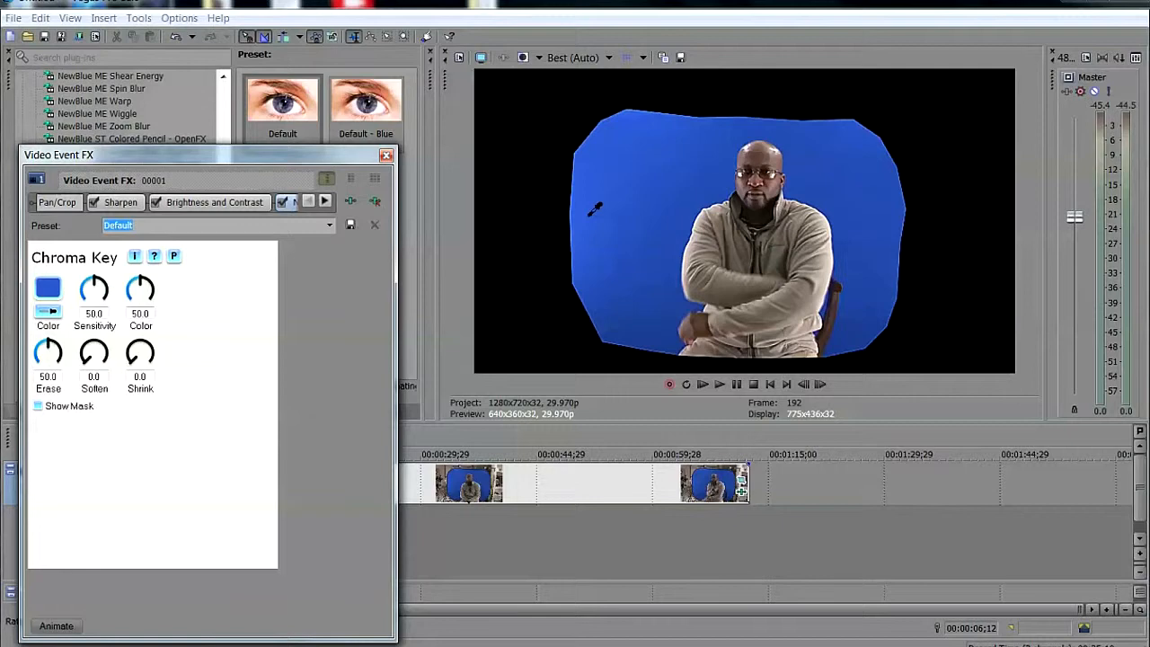
pyautogui.click(597, 215)
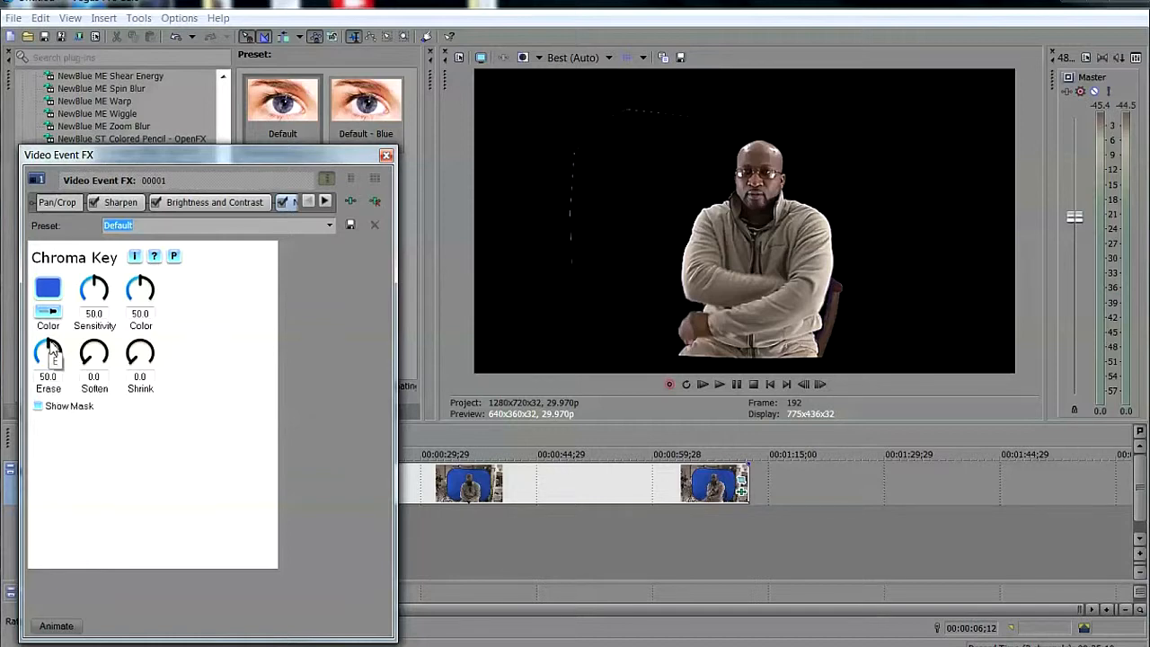
# - Set the NewBlue Chroma Key's Erase to 100 and its Sensitivity to 54
pyautogui.moveTo(50, 344); pyautogui.dragTo(56, 378)
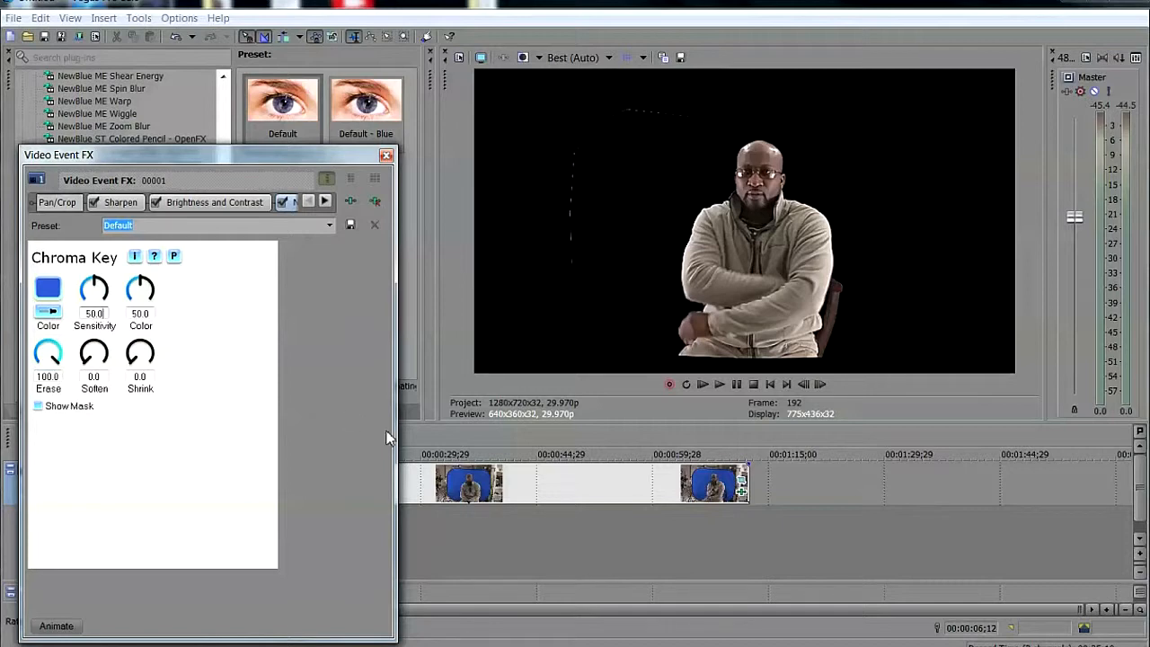
pyautogui.write('2')
pyautogui.press('Tab')
pyautogui.moveTo(99, 291); pyautogui.dragTo(101, 277)
pyautogui.moveTo(102, 280)
pyautogui.mouseDown()
pyautogui.moveTo(109, 314)
pyautogui.moveTo(105, 266)
pyautogui.mouseUp()
pyautogui.click(106, 313)
pyautogui.press('Tab')
pyautogui.write('53')
pyautogui.press('Tab')
pyautogui.click(103, 313)
pyautogui.write('4')
pyautogui.press('Tab')
# - Set the NewBlue Chroma Key's Soften to 5 and its Shrink to 9
pyautogui.click(151, 378)
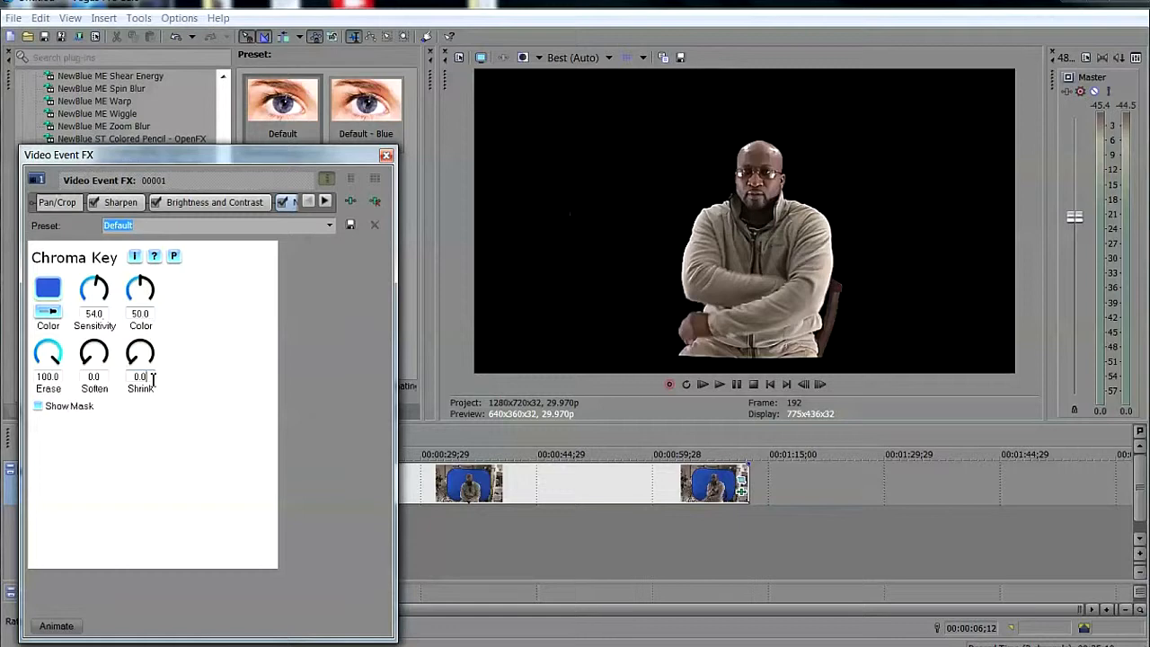
pyautogui.click(105, 379)
pyautogui.write('5')
pyautogui.press('Tab')
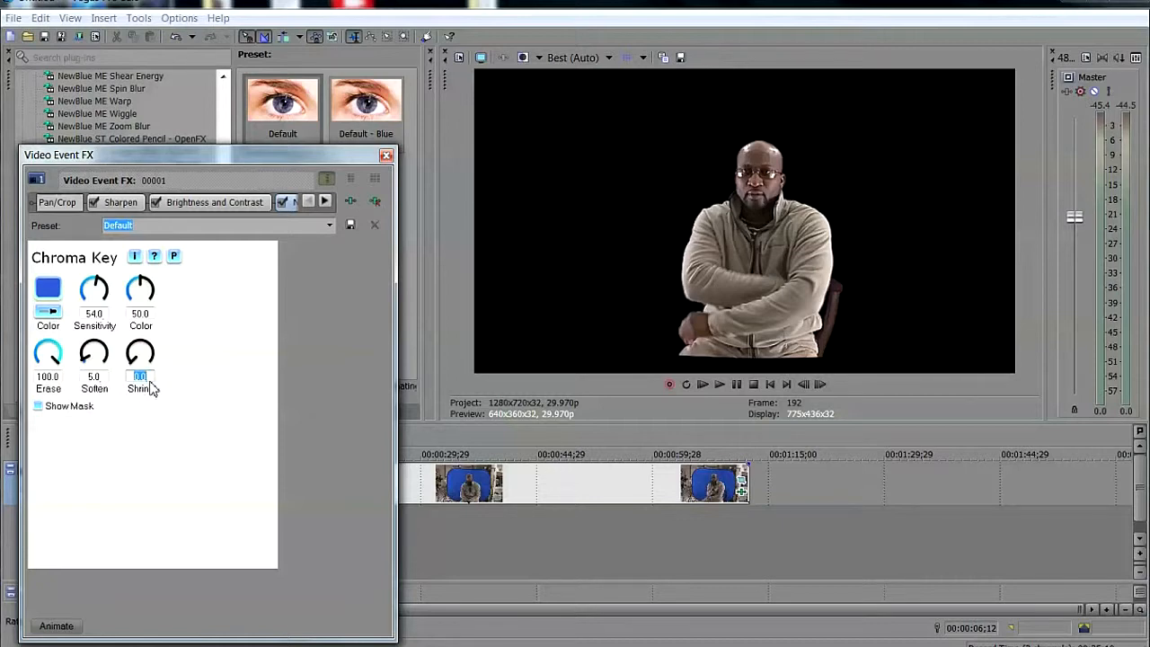
pyautogui.write('9')
pyautogui.press('Return')
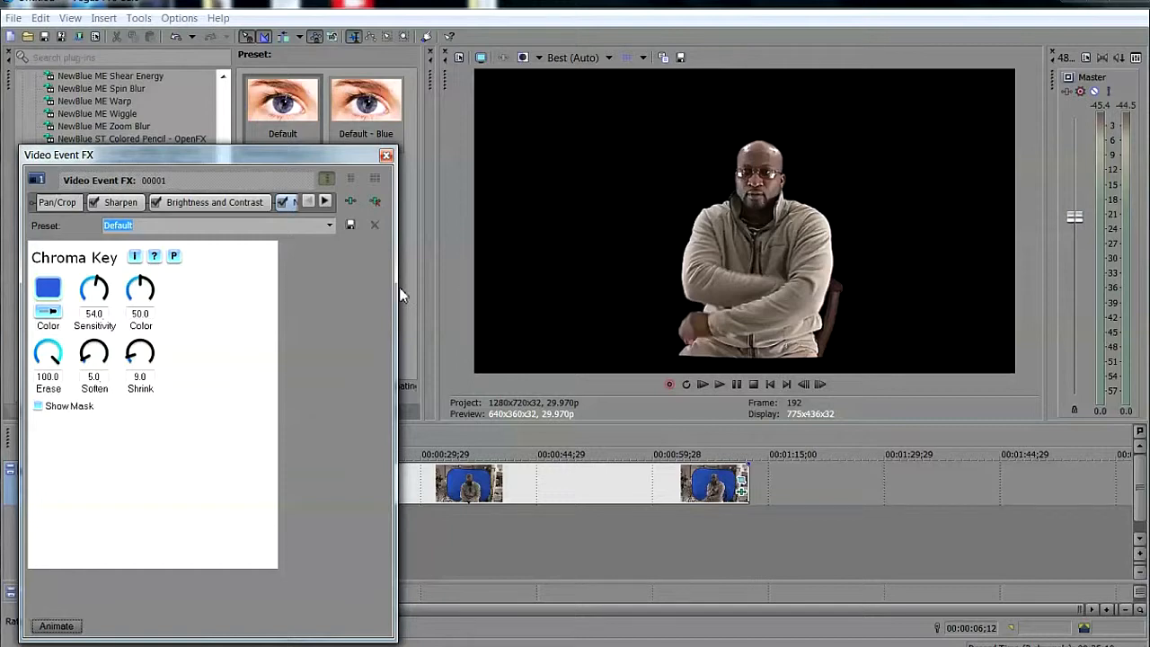
# - Try a Shrink value of 11 in the NewBlue Chroma Key and set it back to 9
pyautogui.moveTo(136, 357)
pyautogui.mouseDown()
pyautogui.moveTo(136, 368)
pyautogui.moveTo(159, 337)
pyautogui.moveTo(123, 362)
pyautogui.mouseUp()
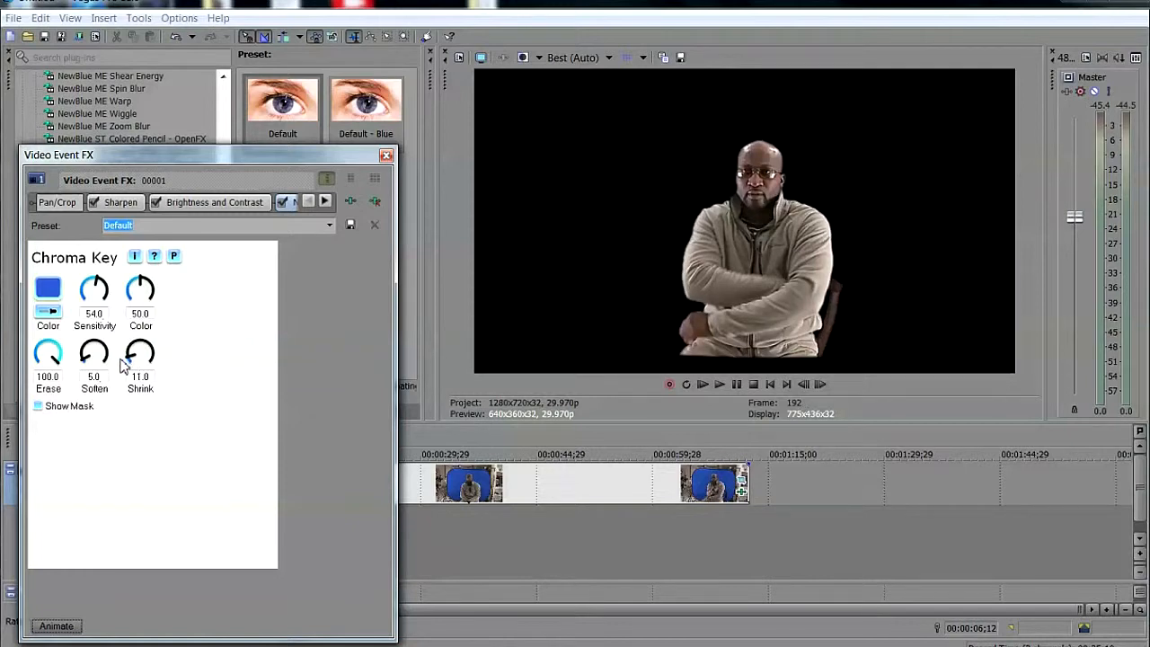
pyautogui.doubleClick(147, 376)
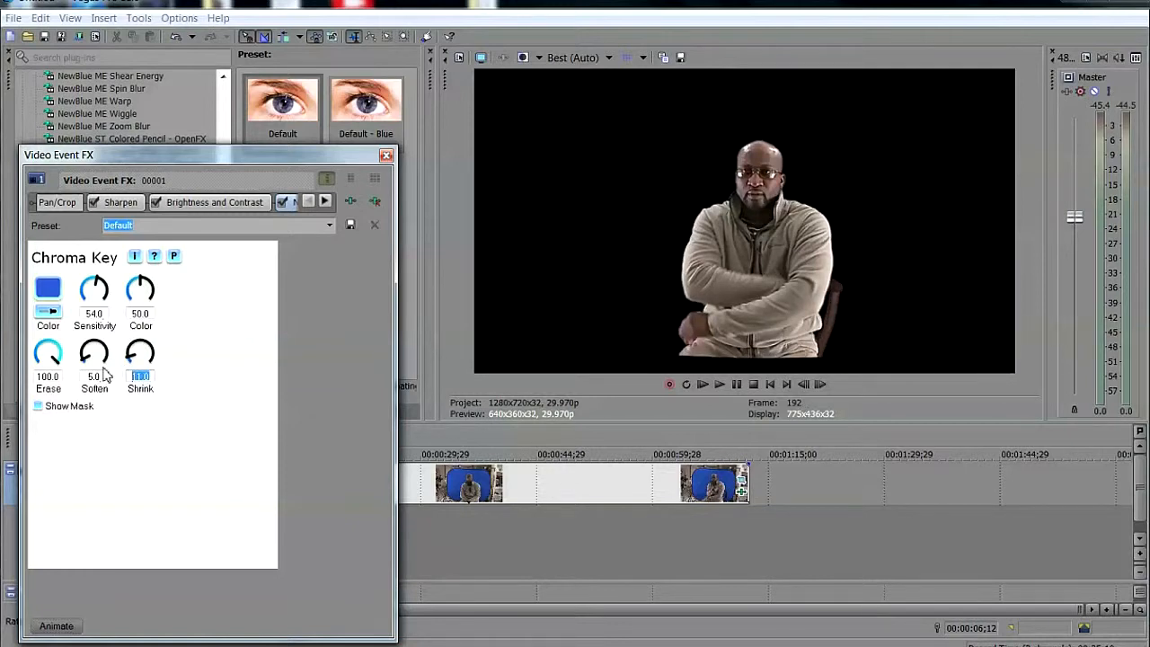
pyautogui.write('9')
pyautogui.press('Return')
# - Close the clip's effect settings and play the keyed clip from 00:00:02;21 to check the result
pyautogui.click(386, 156)
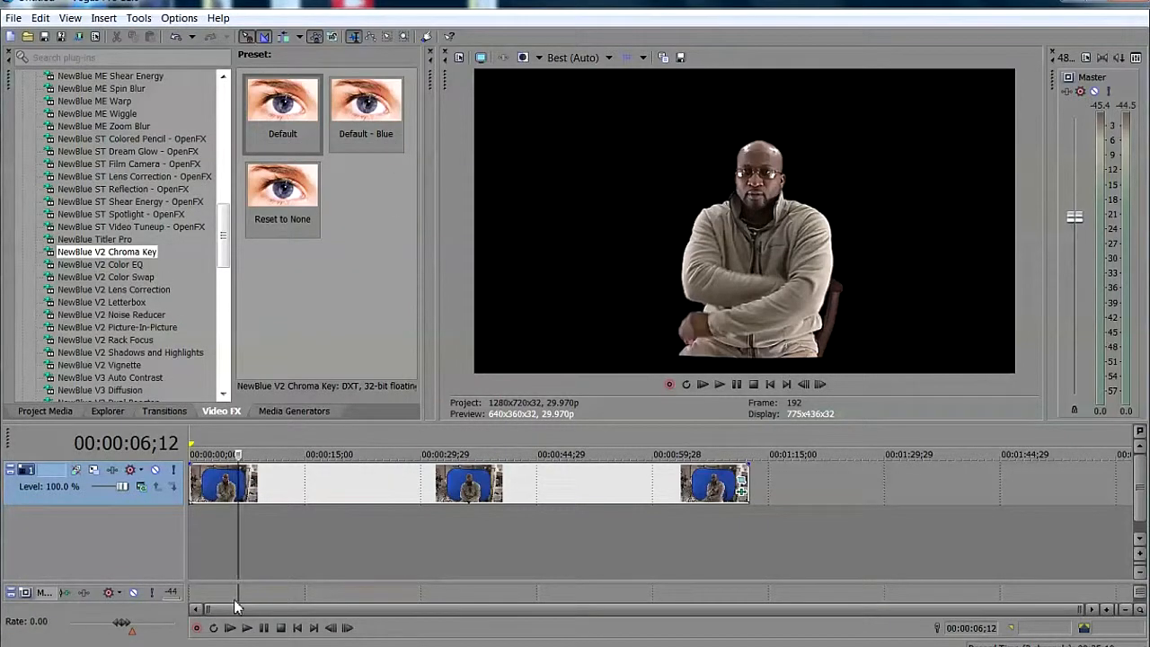
pyautogui.click(212, 566)
pyautogui.click(247, 628)
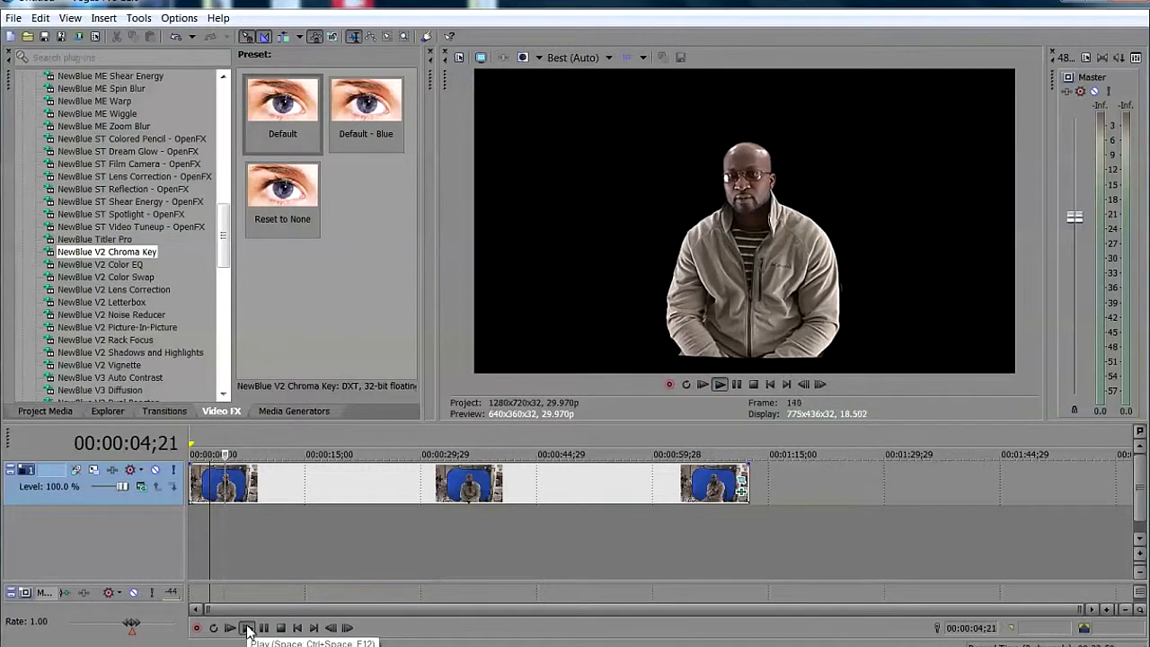
pyautogui.click(278, 629)
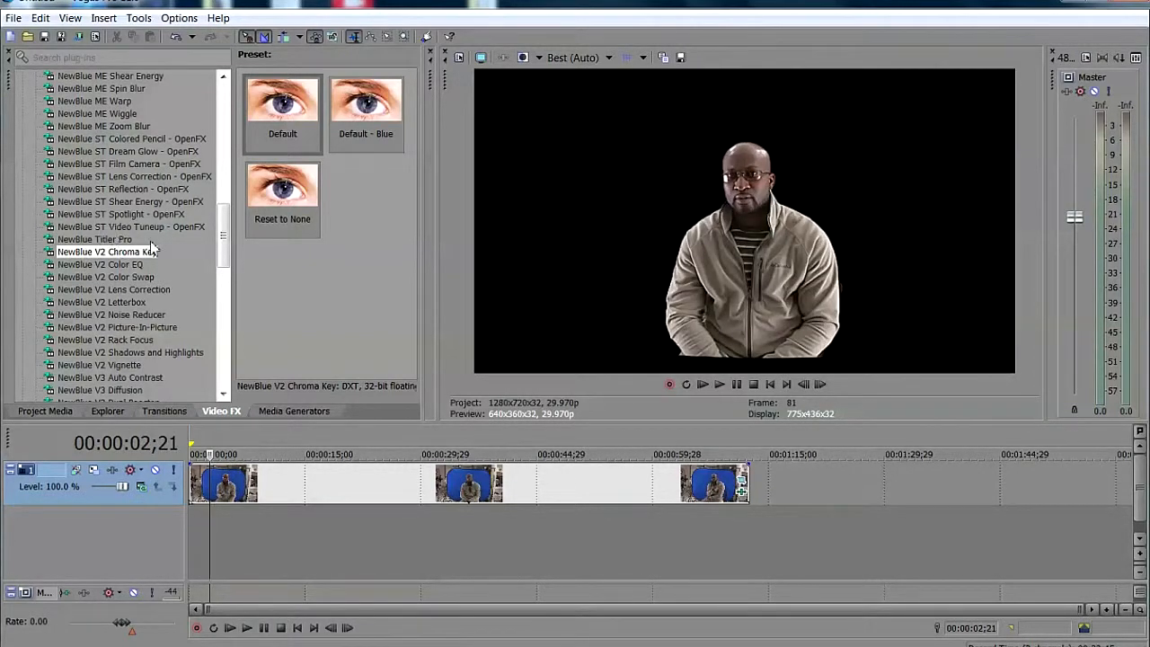
# - Preview the music files Garrison_Full.mp3, HypnoticSphere_60.ogg and ShadeOfHope_60.ogg in the project media
pyautogui.click(43, 412)
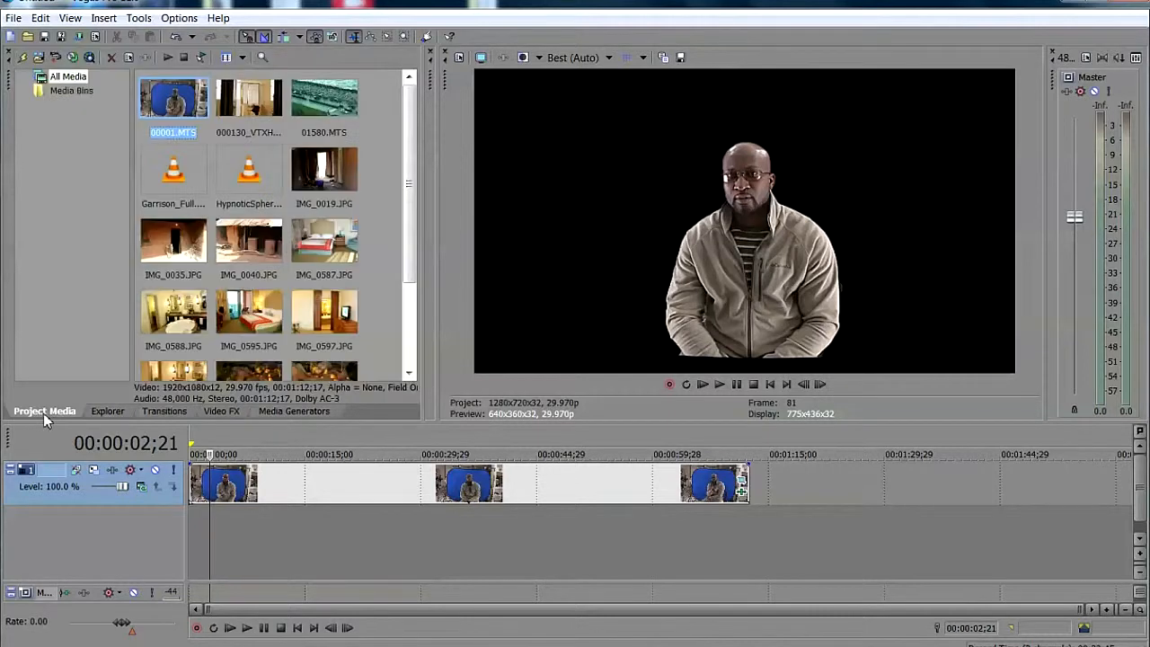
pyautogui.moveTo(440, 216); pyautogui.dragTo(577, 224)
pyautogui.click(179, 174)
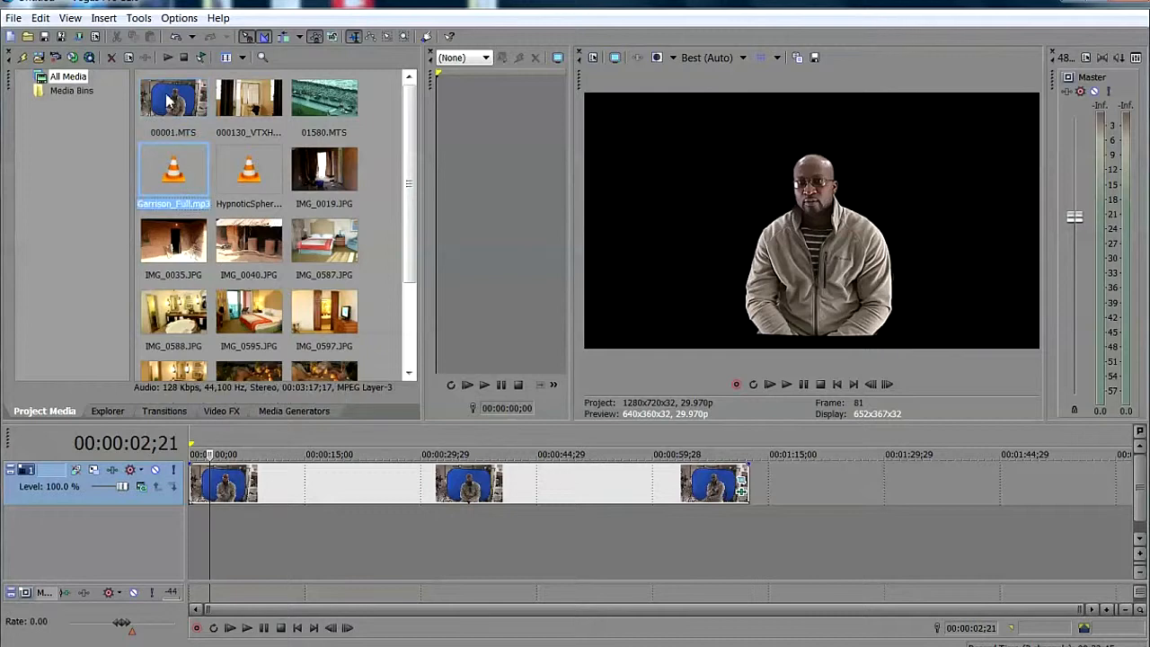
pyautogui.click(169, 60)
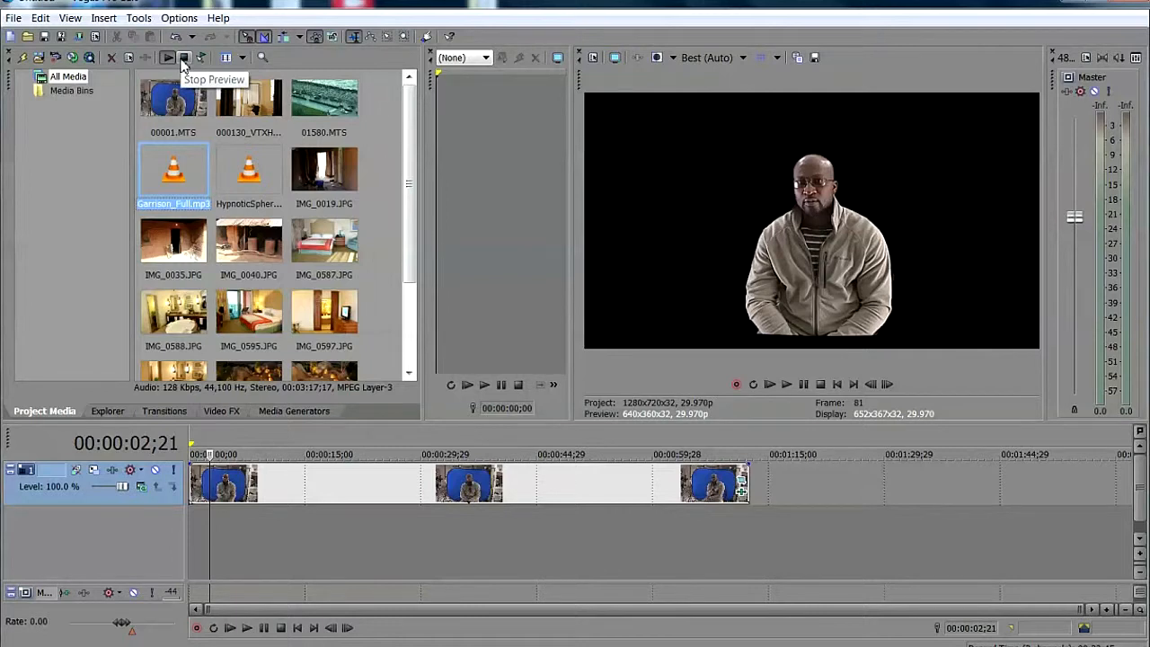
pyautogui.press('Right')
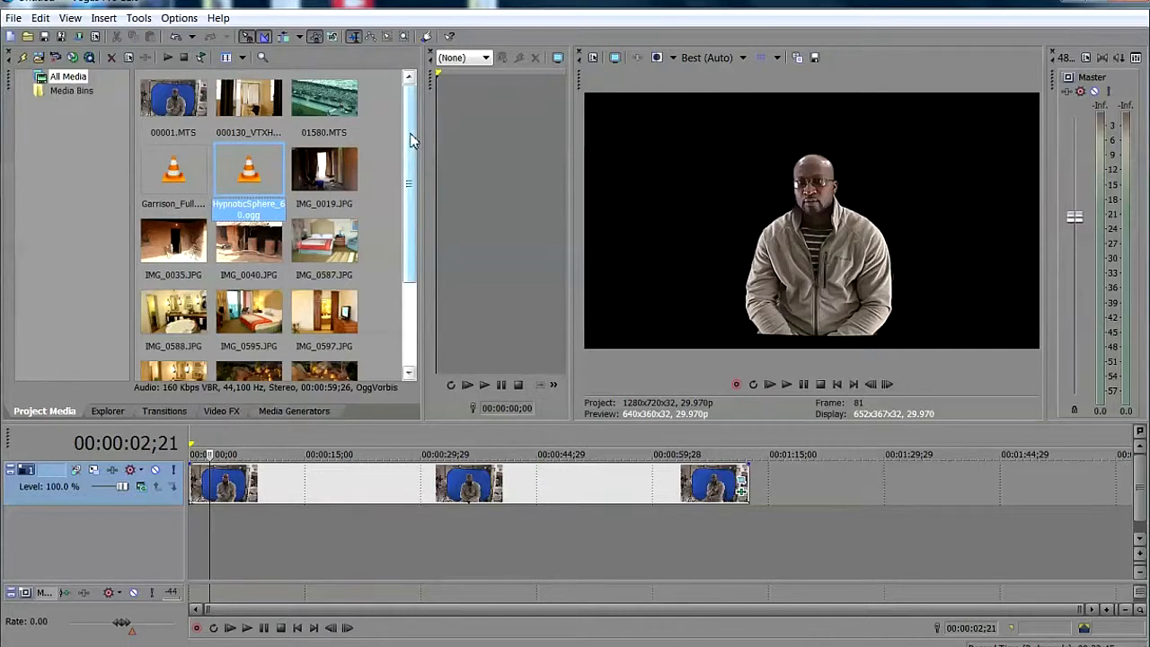
pyautogui.scroll(-2, 395, 189)
pyautogui.click(150, 311)
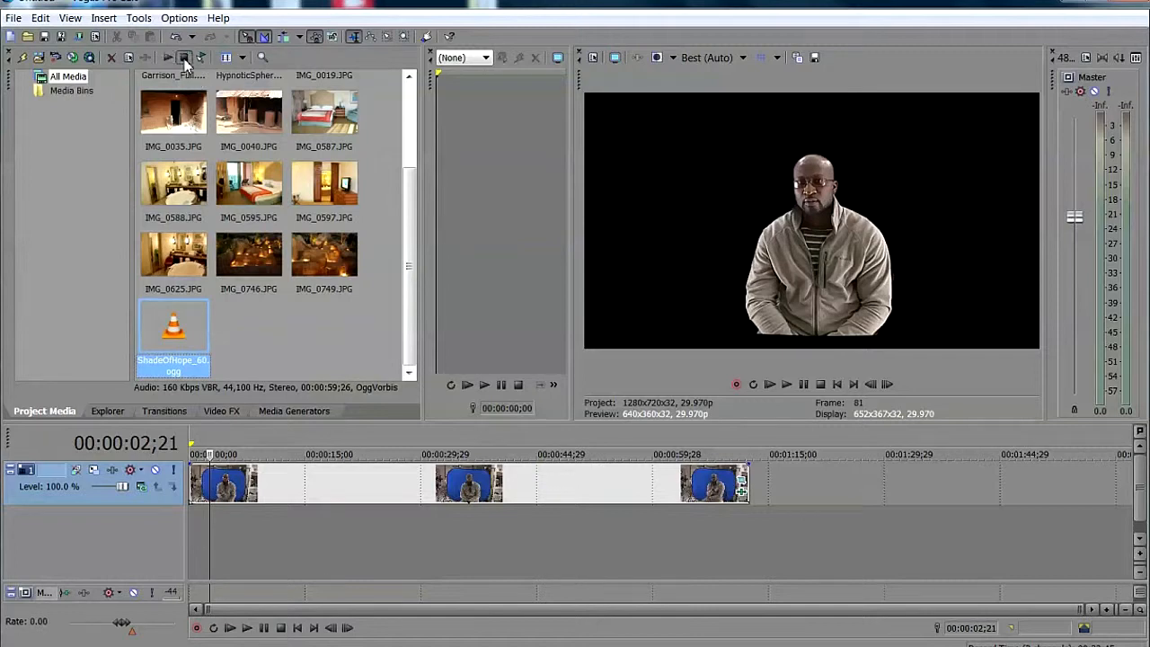
pyautogui.scroll(2, 377, 146)
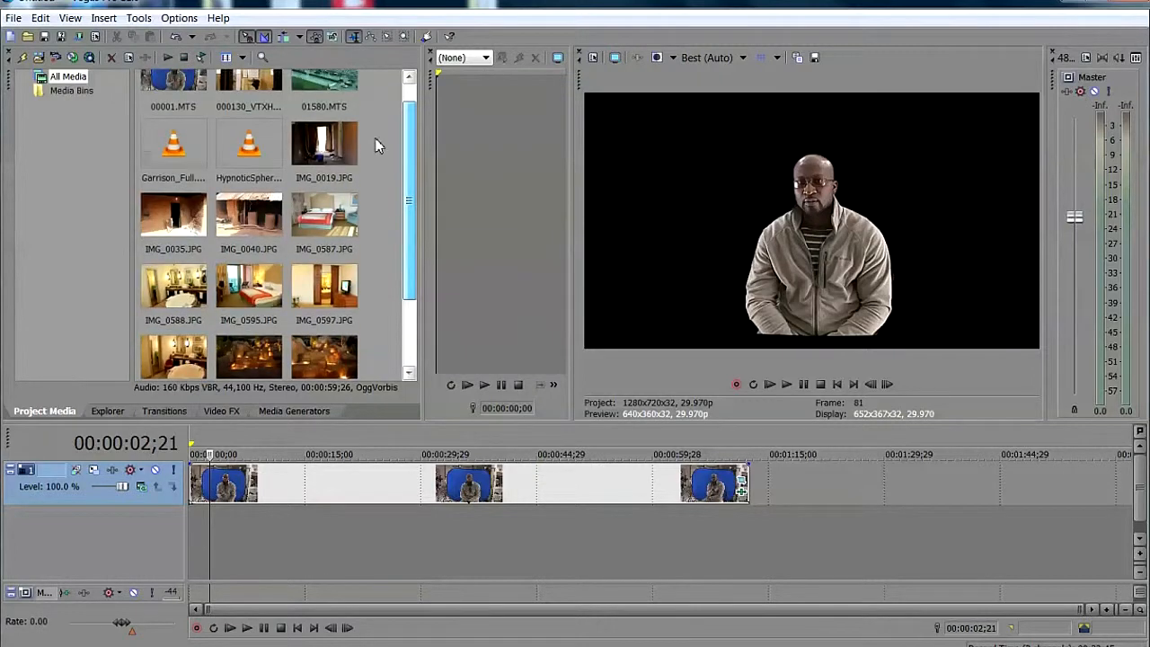
pyautogui.click(249, 144)
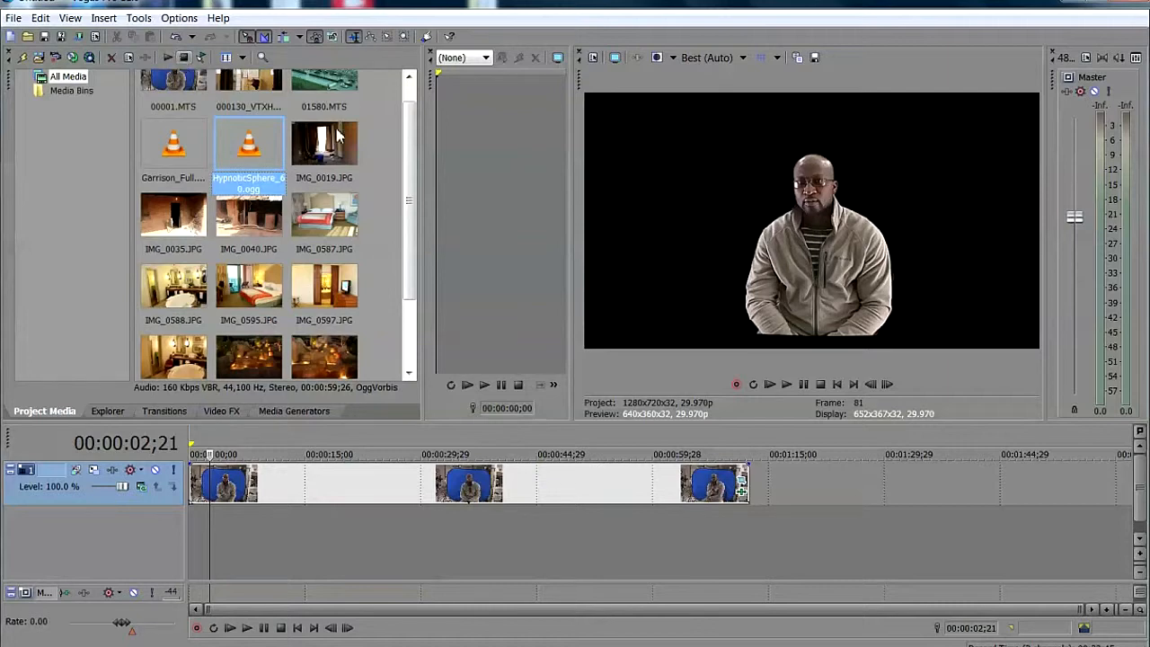
pyautogui.moveTo(411, 148); pyautogui.dragTo(407, 257)
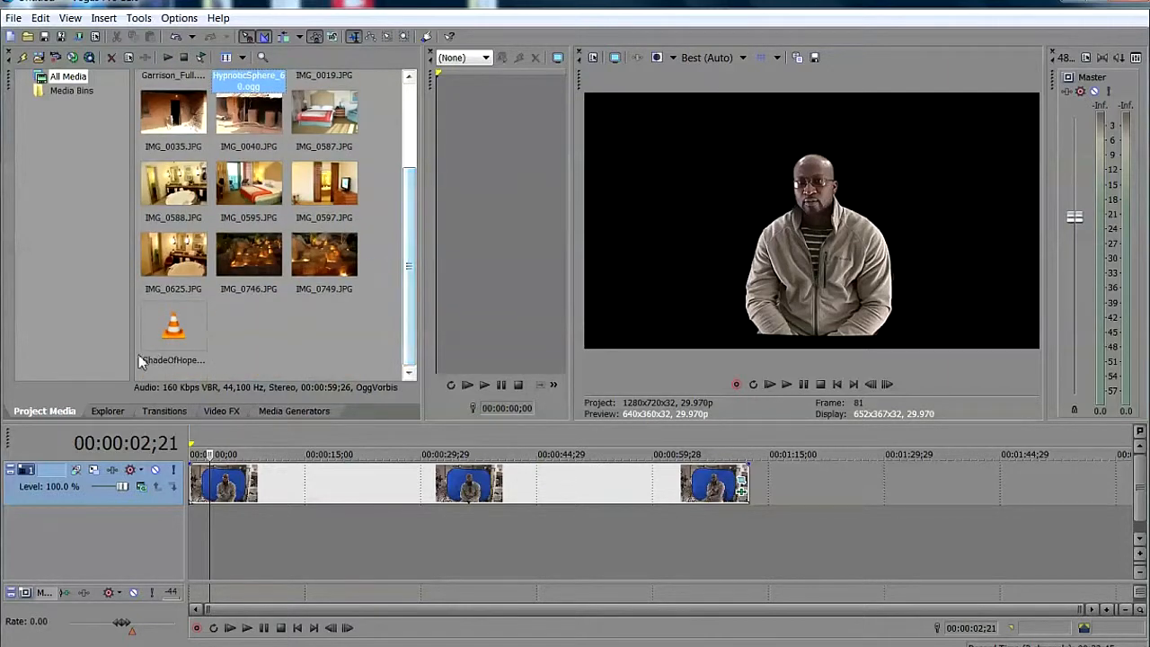
# - Add ShadeOfHope_60.ogg on a new audio track beneath the video at the timeline's start and play the project
pyautogui.click(171, 337)
pyautogui.moveTo(173, 322); pyautogui.dragTo(169, 519)
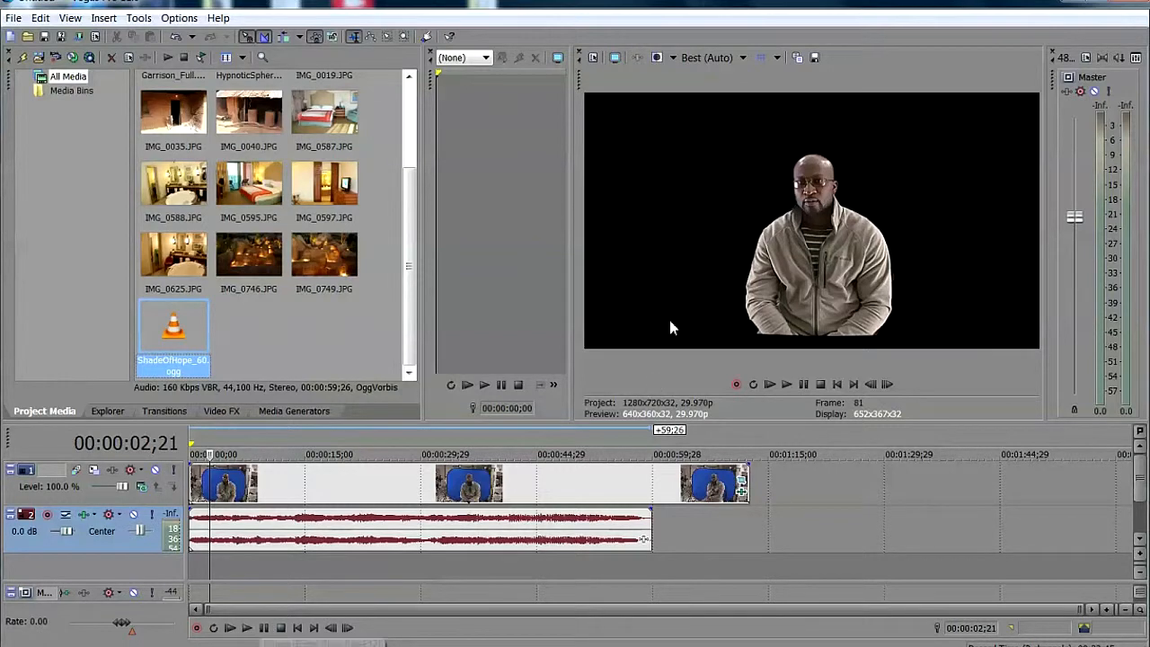
pyautogui.moveTo(572, 287); pyautogui.dragTo(445, 282)
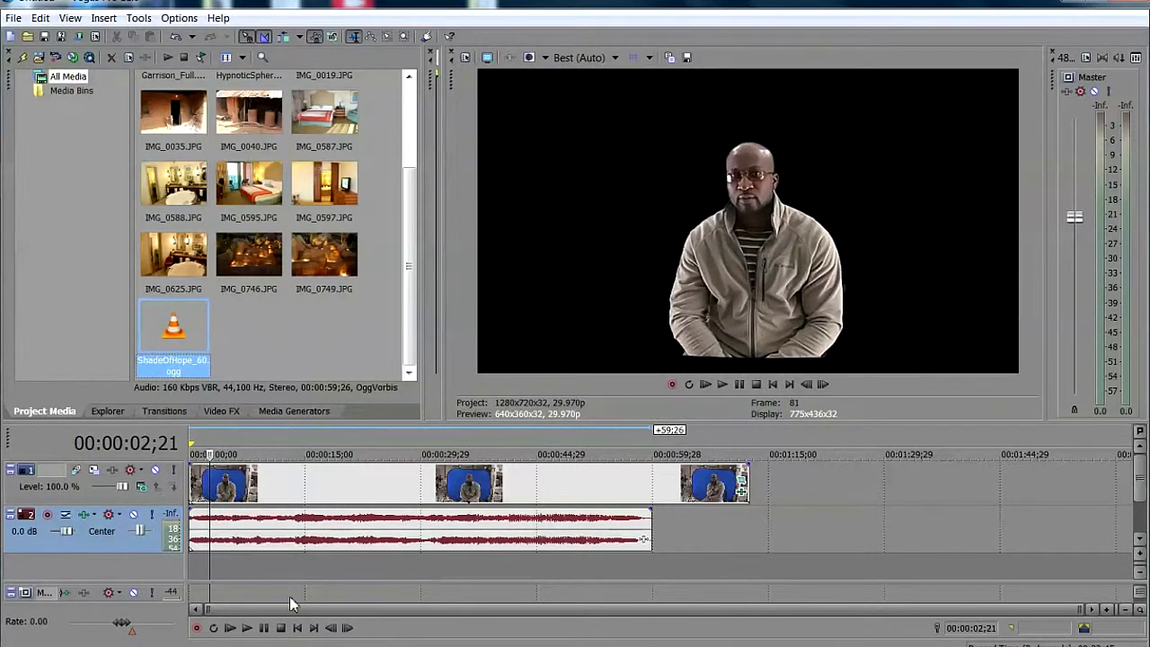
pyautogui.click(246, 628)
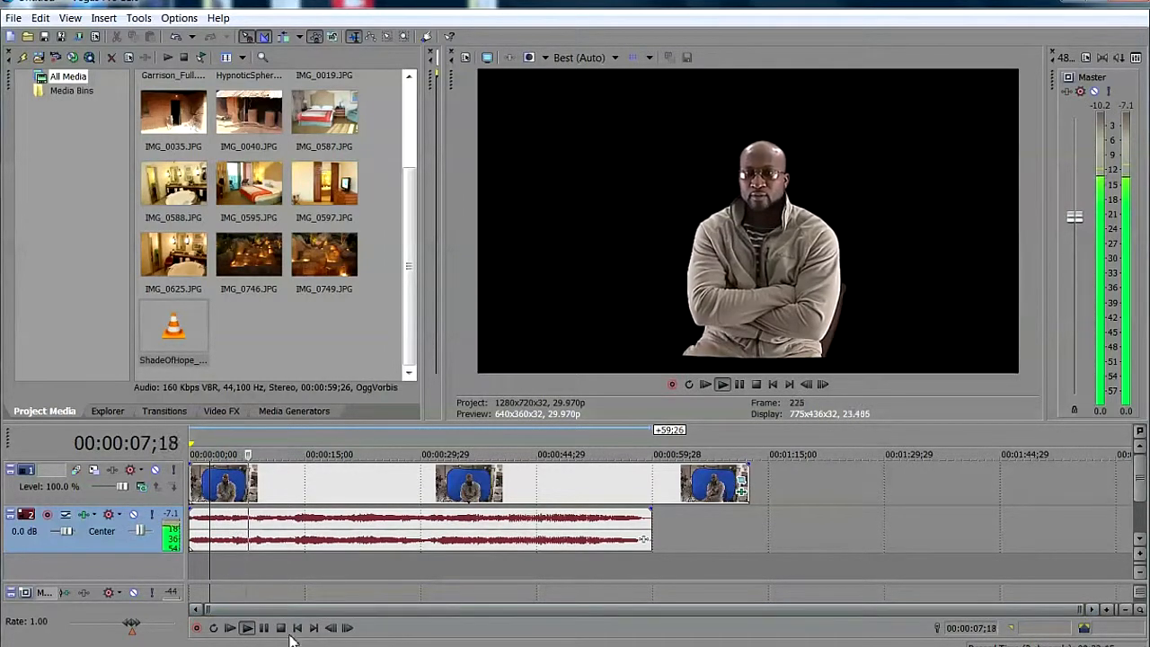
# - Stop playback, open the keyed clip's Pan/Crop settings and turn its mask off and on again to compare
pyautogui.click(280, 628)
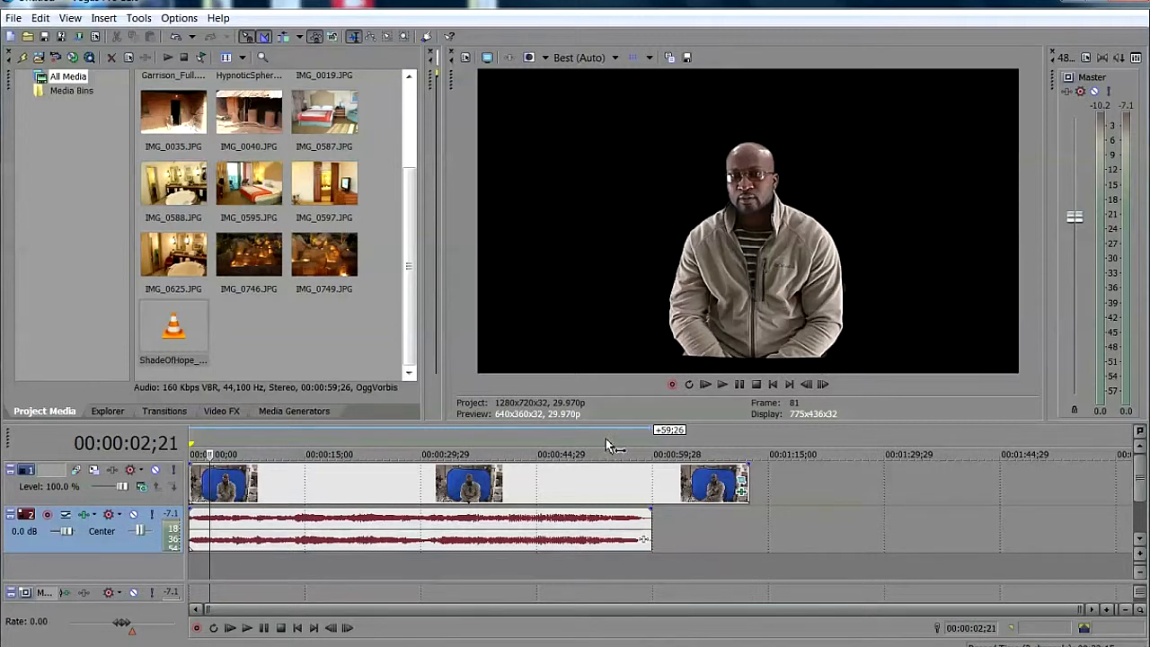
pyautogui.click(743, 483)
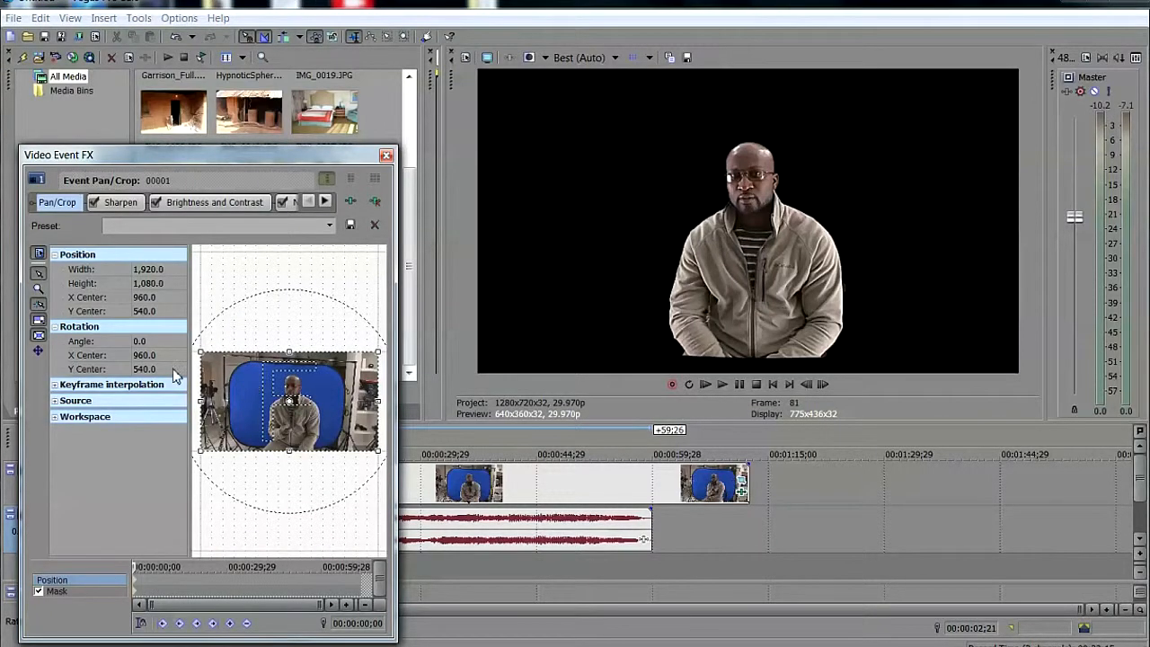
pyautogui.moveTo(398, 270); pyautogui.dragTo(584, 277)
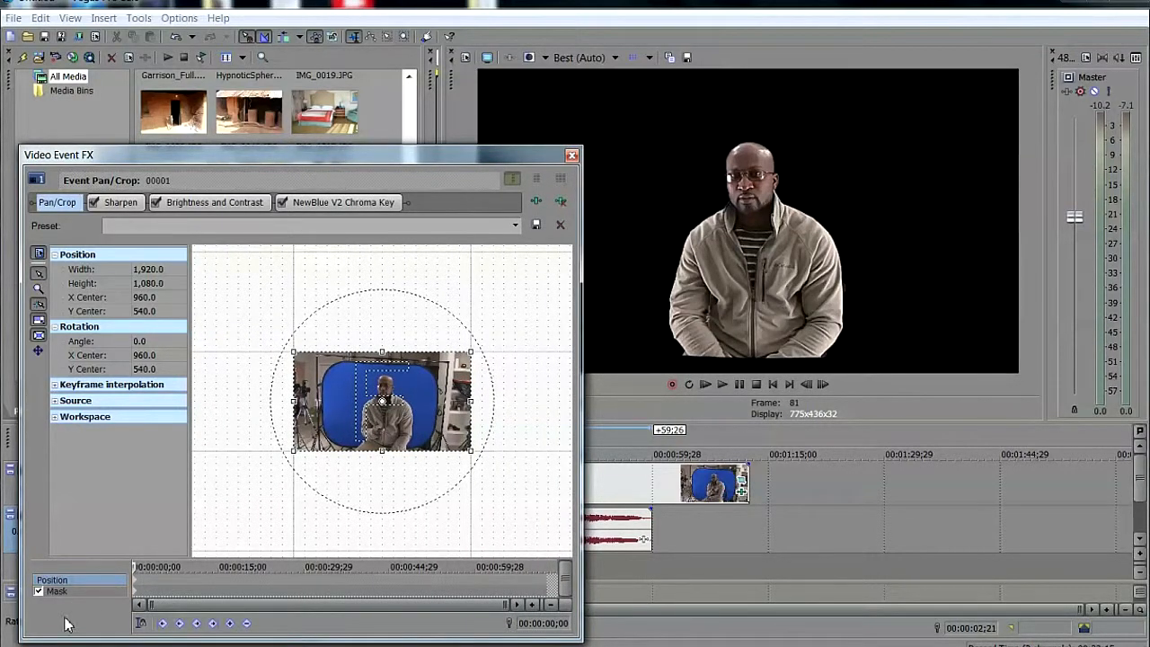
pyautogui.click(39, 592)
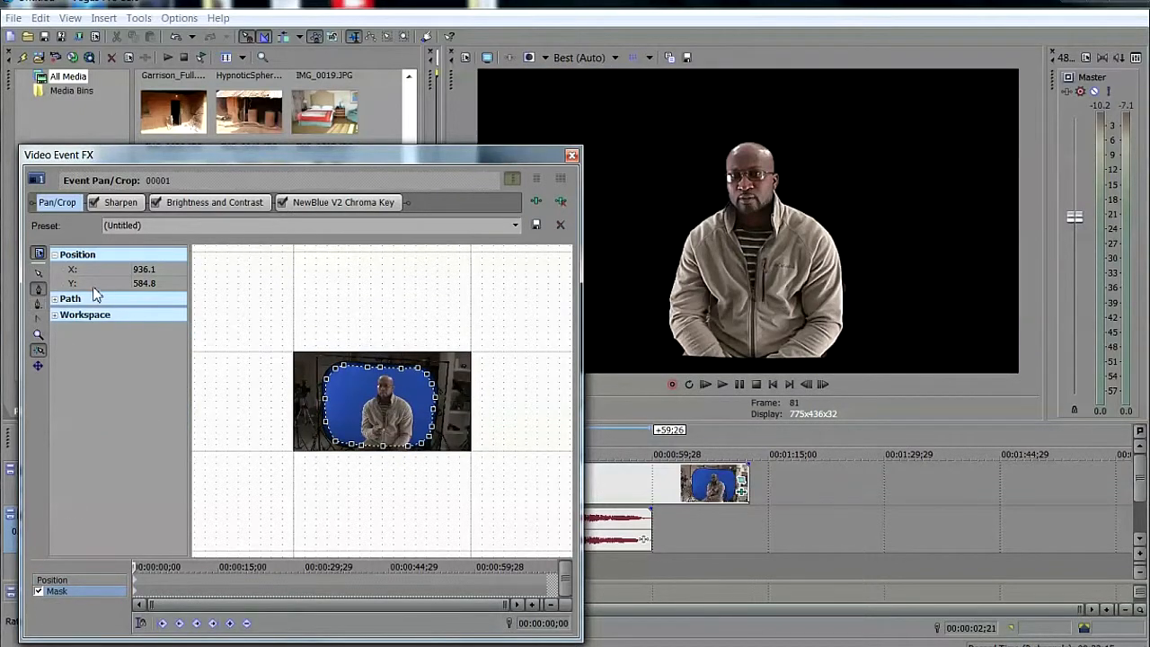
pyautogui.click(39, 590)
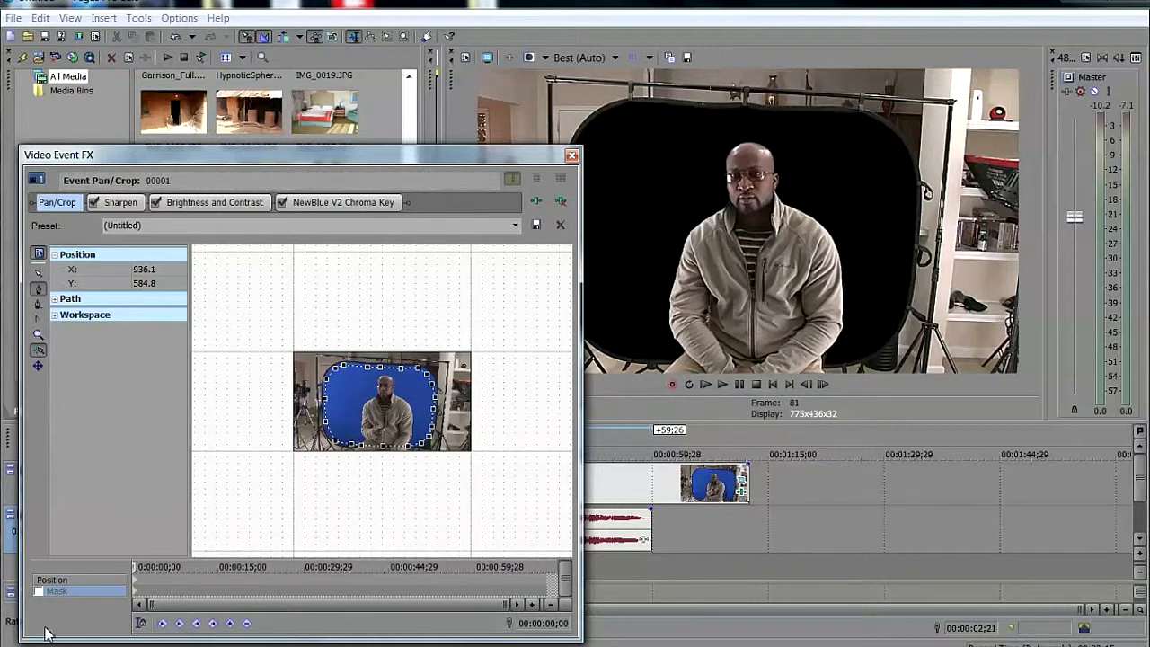
pyautogui.click(39, 591)
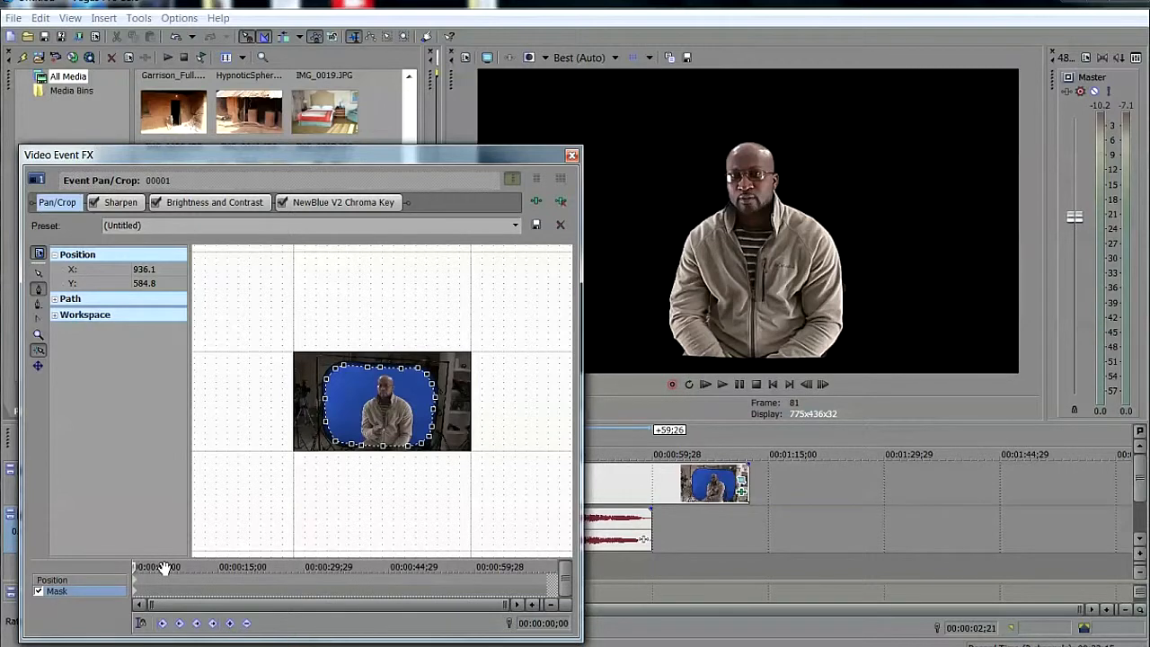
# - Enlarge the seated man by reducing the keyed clip's crop frame to 1,680 by 945
pyautogui.click(58, 581)
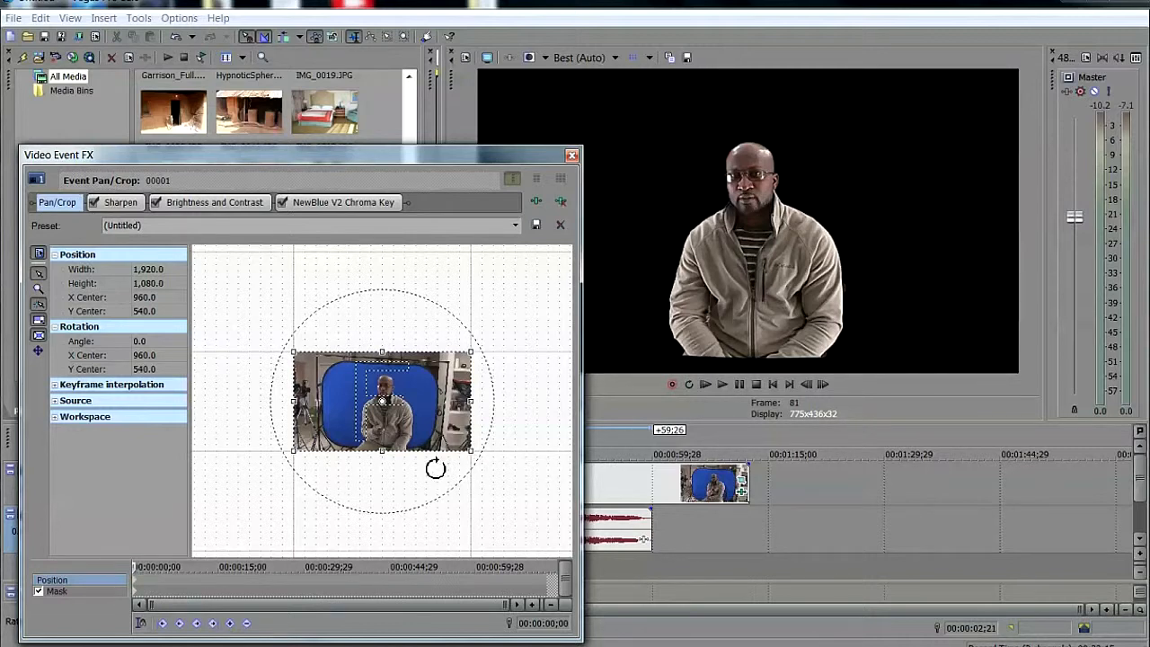
pyautogui.moveTo(425, 477)
pyautogui.mouseDown()
pyautogui.moveTo(380, 476)
pyautogui.moveTo(364, 453)
pyautogui.moveTo(334, 445)
pyautogui.moveTo(368, 495)
pyautogui.moveTo(403, 506)
pyautogui.moveTo(436, 496)
pyautogui.mouseUp()
pyautogui.moveTo(473, 453); pyautogui.dragTo(466, 447)
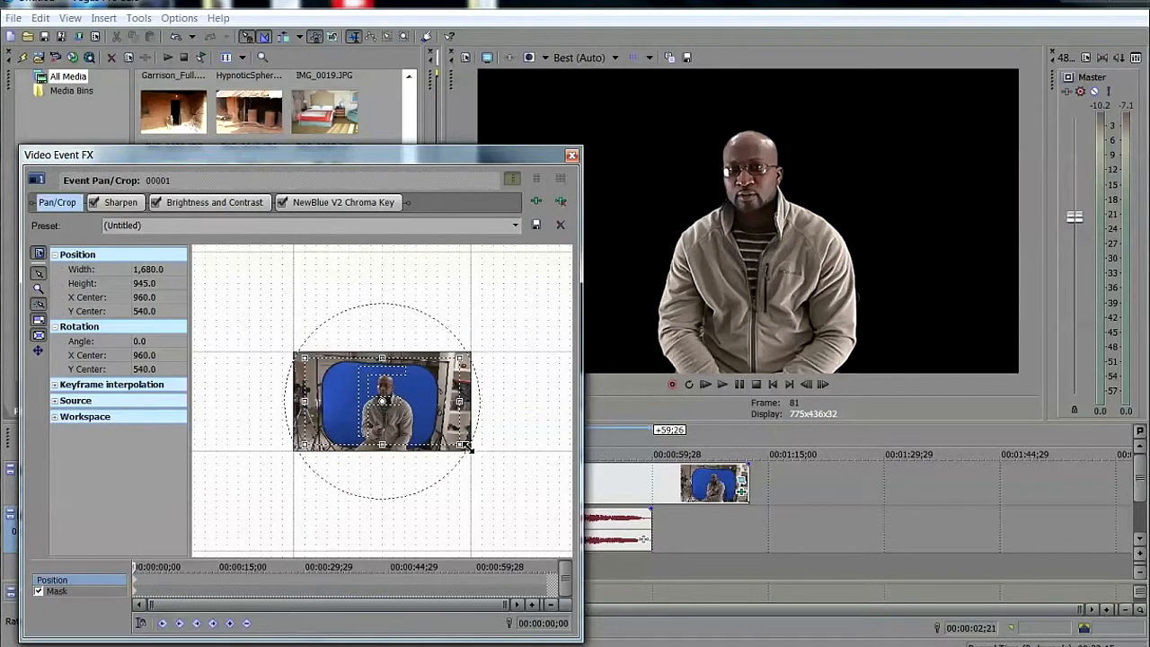
# - Try a crop frame of 5,520 by 3,105, return it to 1,680 by 945 and close the clip's settings
pyautogui.moveTo(466, 446); pyautogui.dragTo(593, 563)
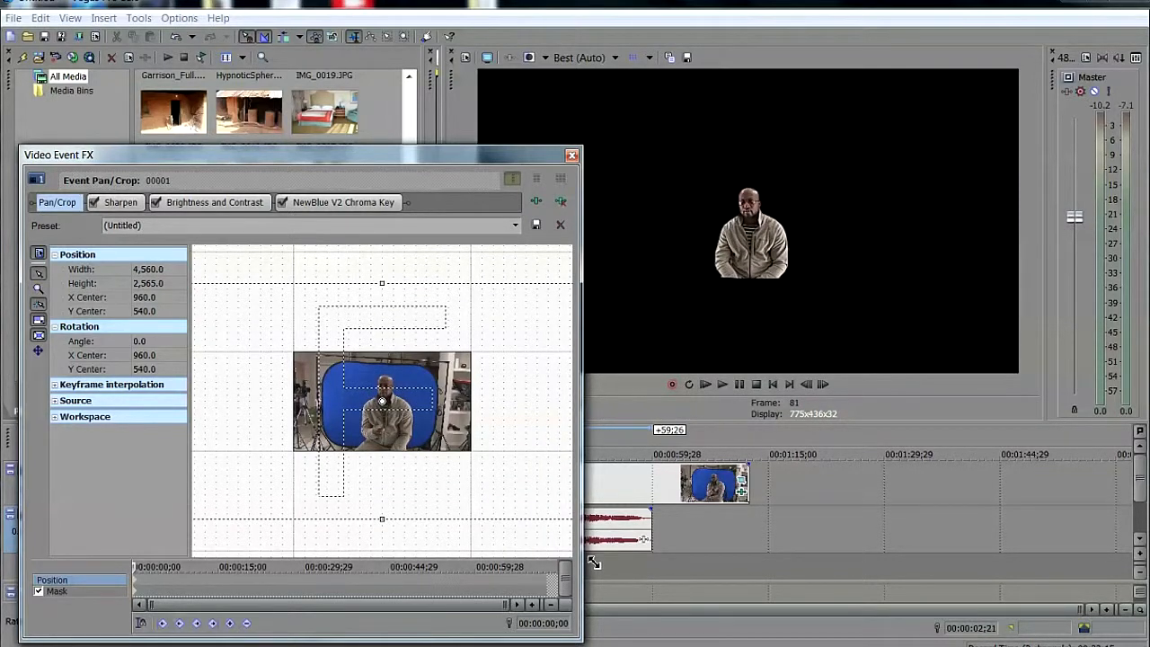
pyautogui.moveTo(593, 563); pyautogui.dragTo(632, 593)
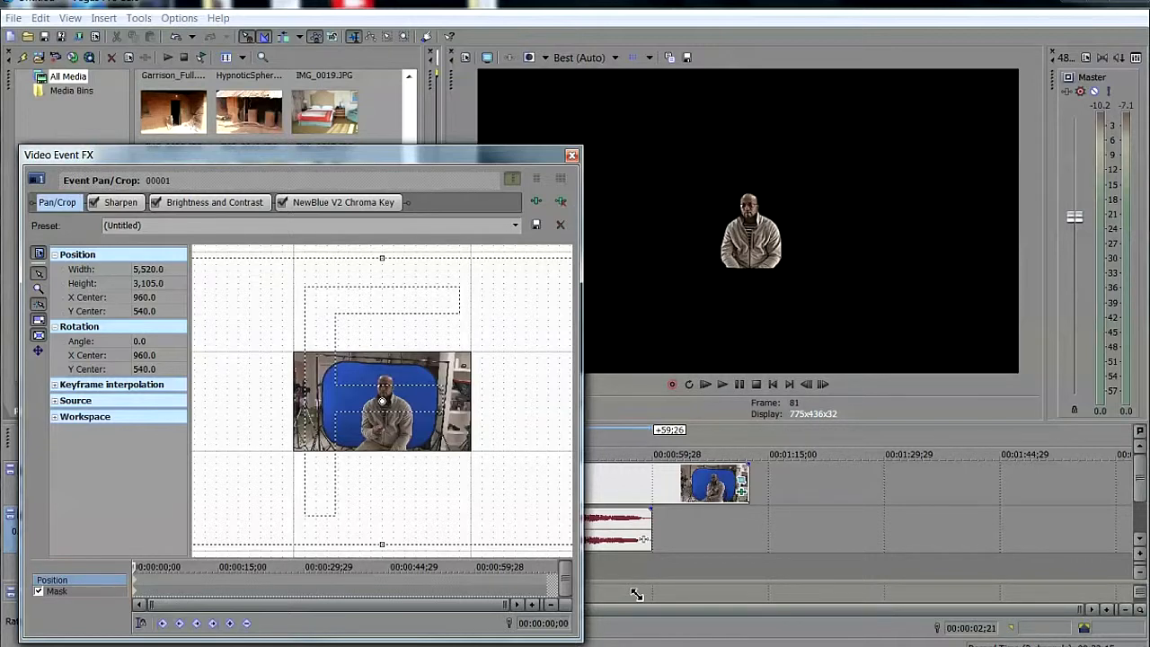
pyautogui.moveTo(636, 595); pyautogui.dragTo(462, 444)
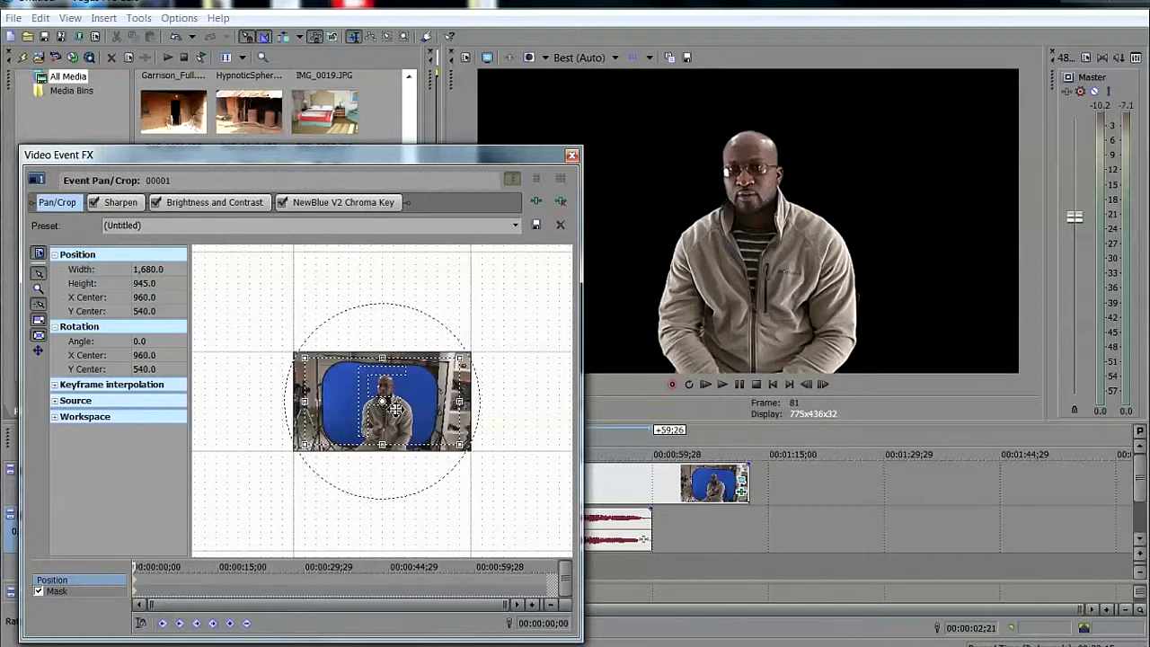
pyautogui.click(572, 155)
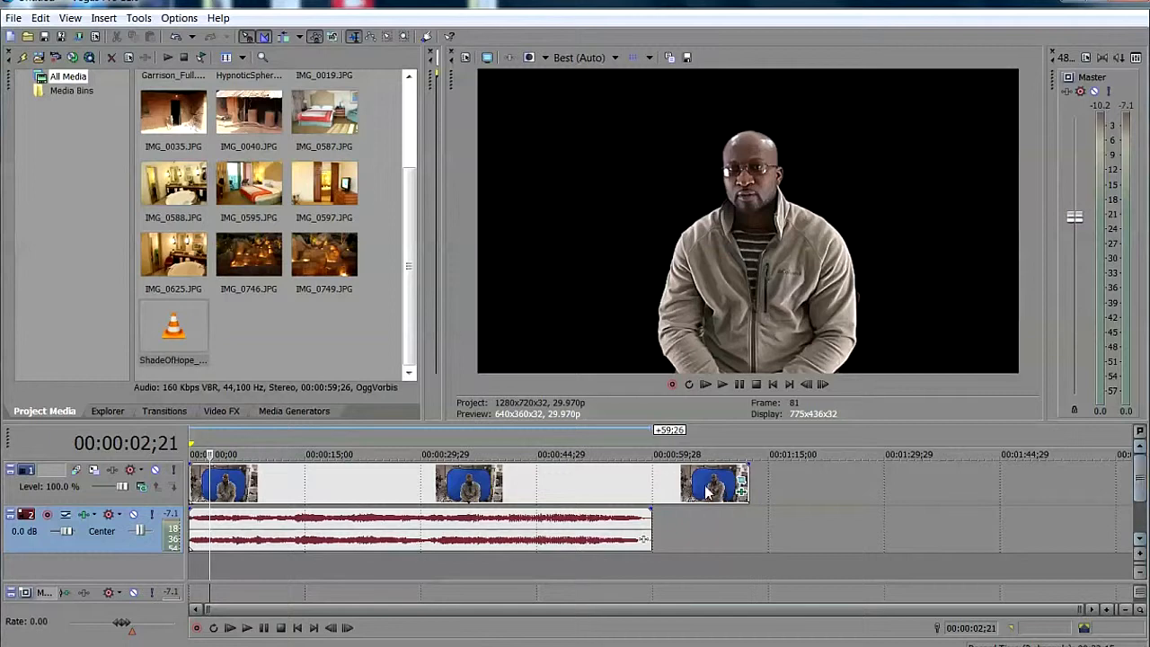
# - Add IMG_0019.JPG on a new video track below the music at the timeline's start and extend it by about 2 seconds
pyautogui.moveTo(416, 184); pyautogui.dragTo(420, 97)
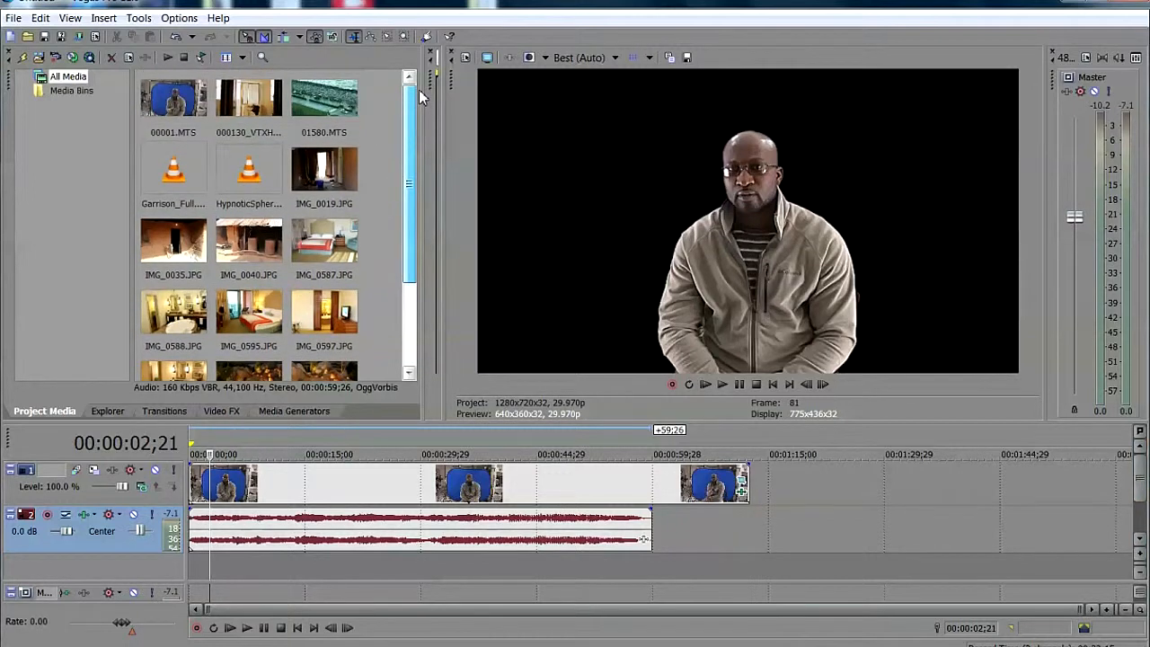
pyautogui.click(329, 175)
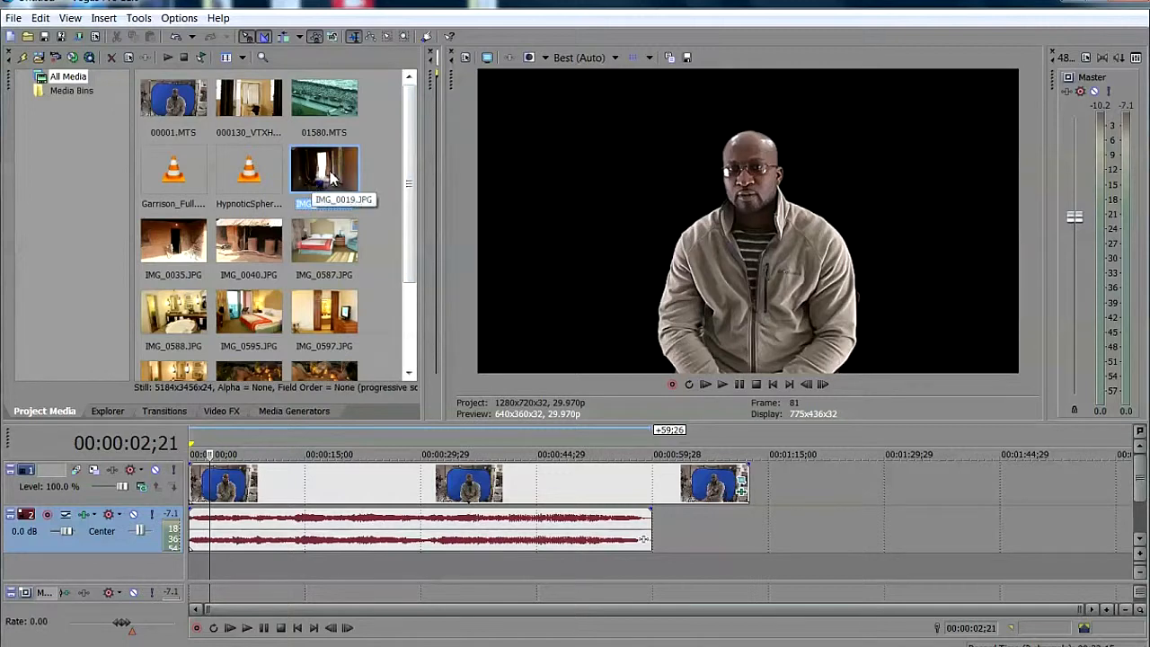
pyautogui.click(1141, 486)
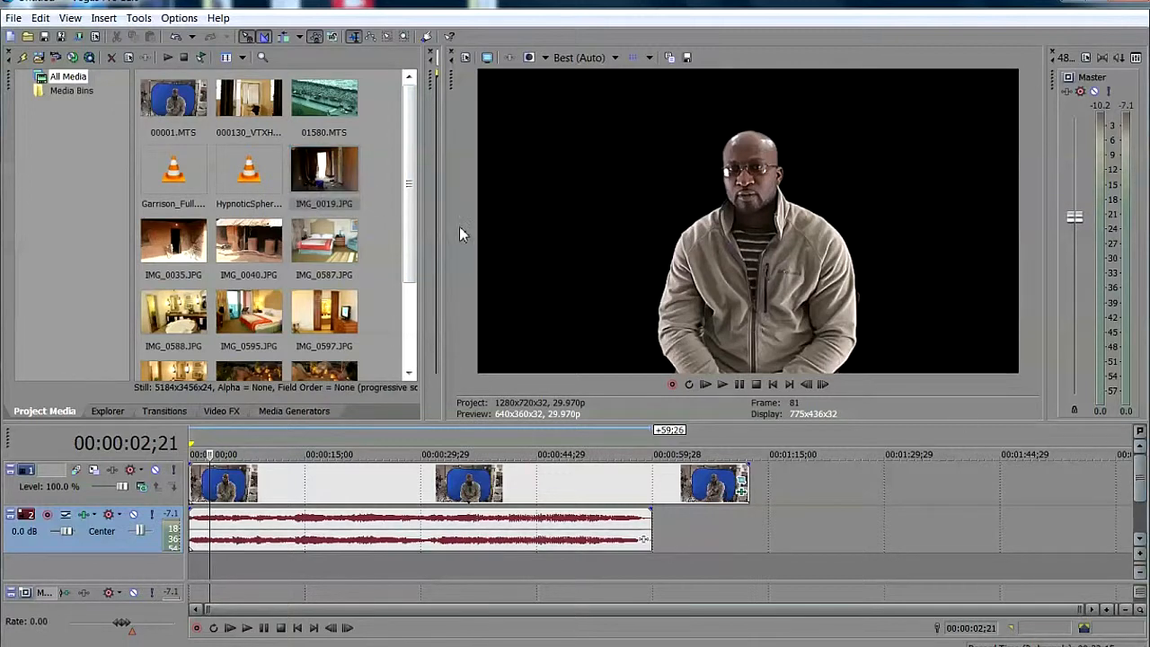
pyautogui.click(314, 175)
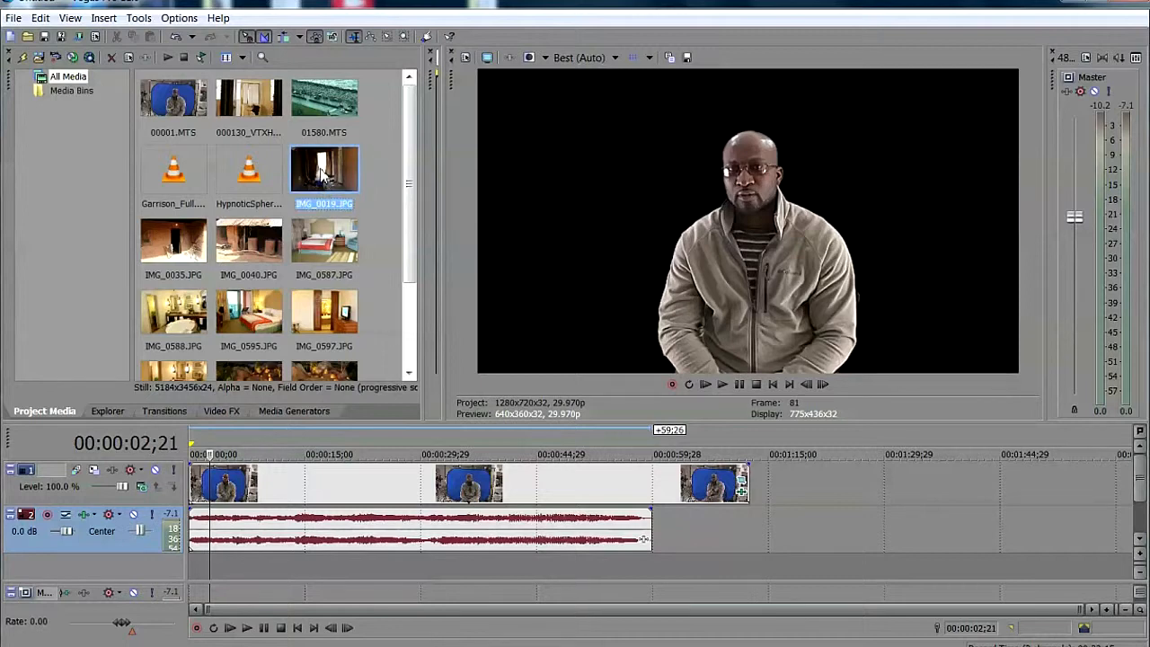
pyautogui.moveTo(321, 174); pyautogui.dragTo(191, 567)
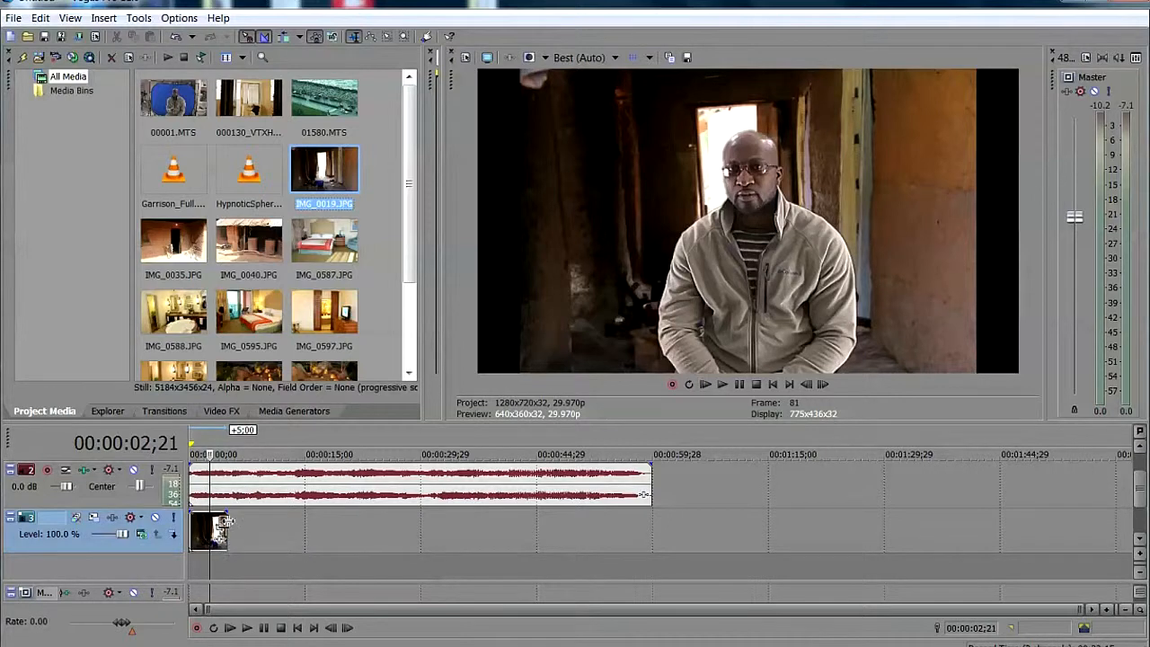
pyautogui.moveTo(229, 524); pyautogui.dragTo(237, 527)
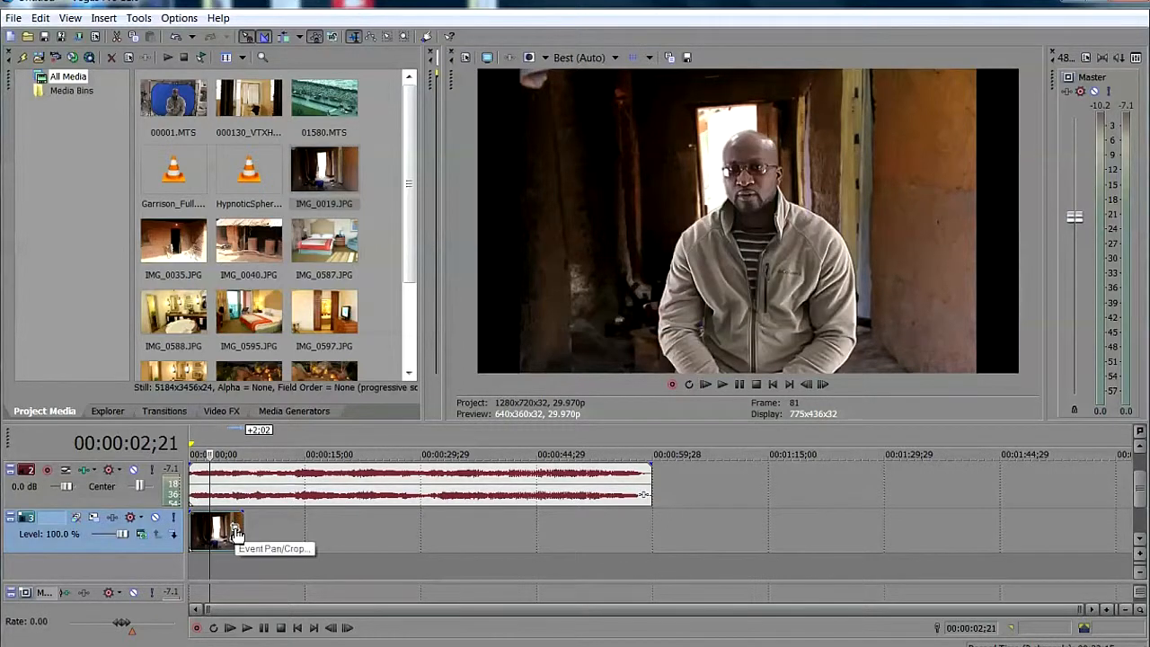
# - Crop the IMG_0019 background with the 16:9 Widescreen TV aspect ratio preset and close its Pan/Crop settings
pyautogui.click(237, 532)
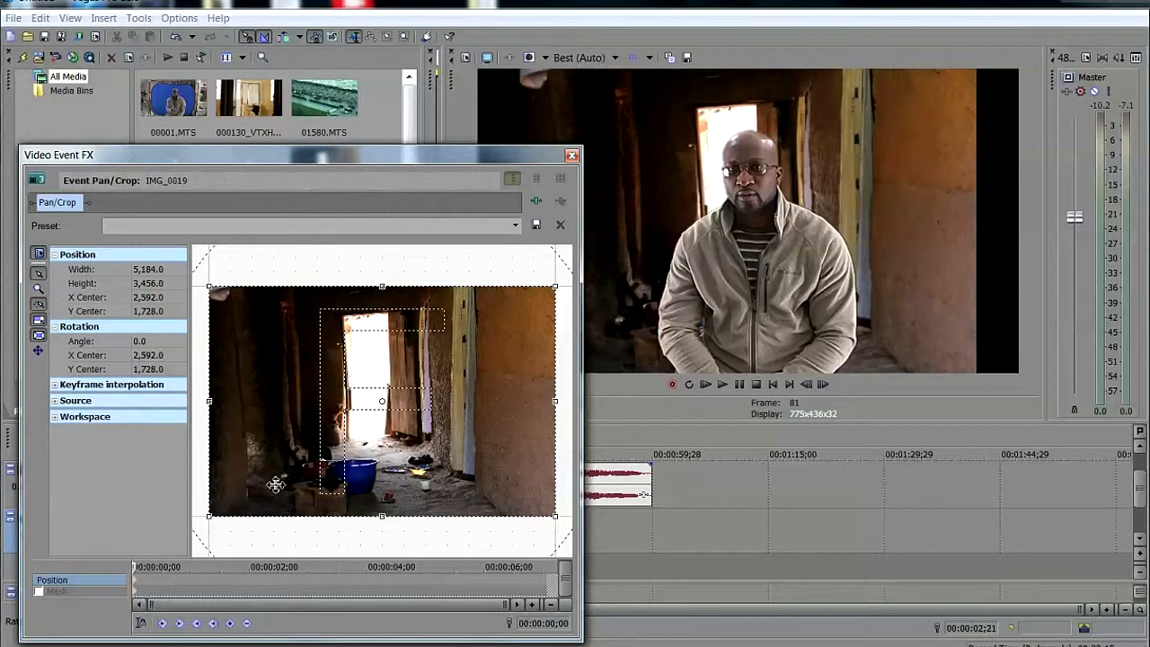
pyautogui.click(514, 227)
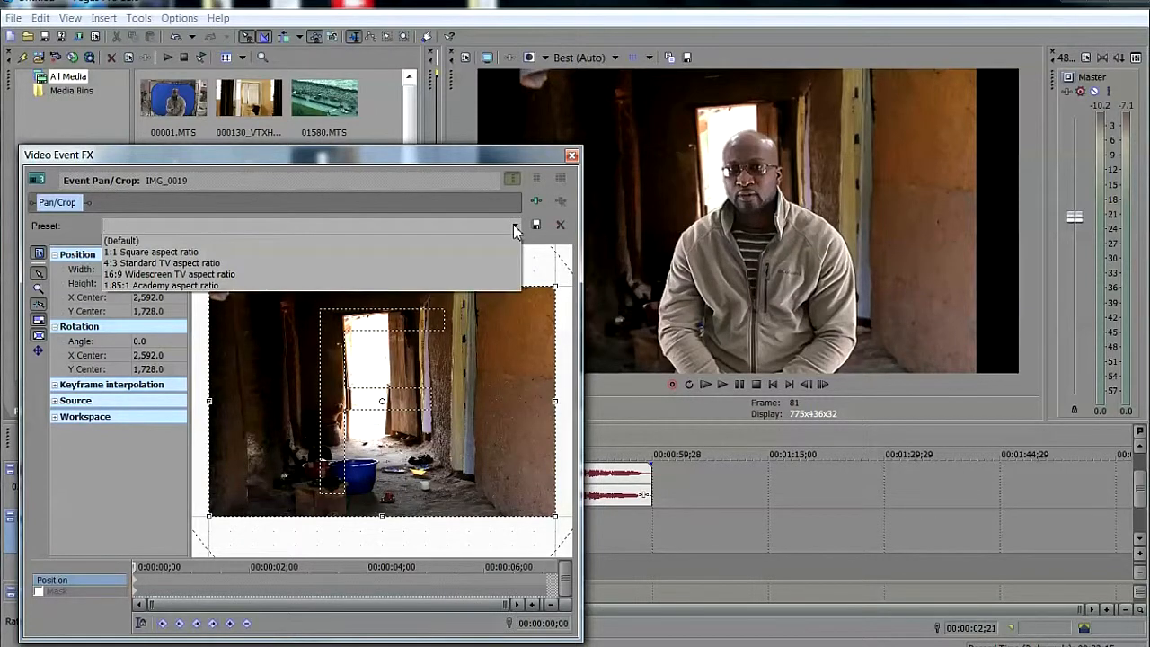
pyautogui.click(273, 281)
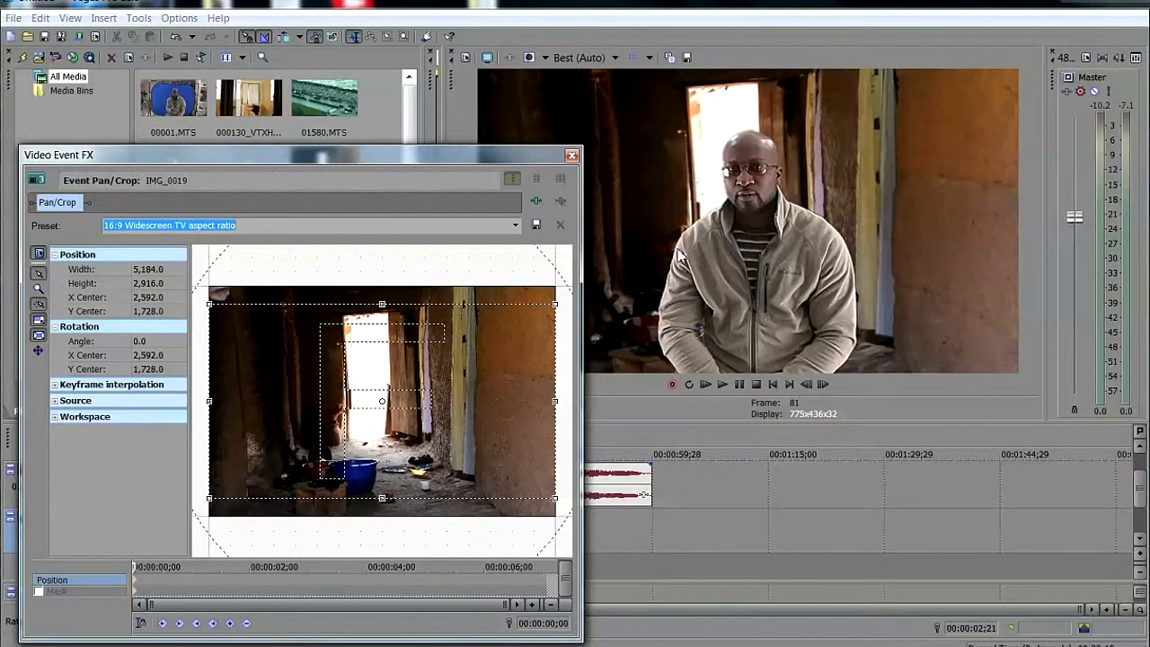
pyautogui.click(571, 158)
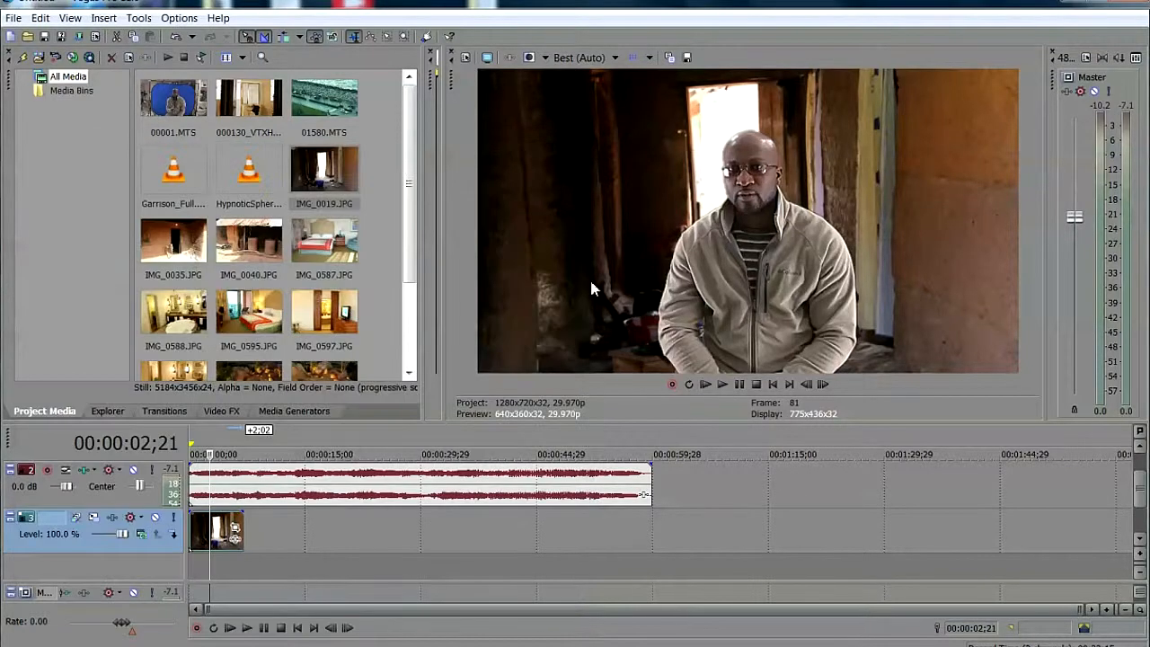
# - Play the project from the timeline's start to check the man over the first background picture, then stop
pyautogui.click(296, 630)
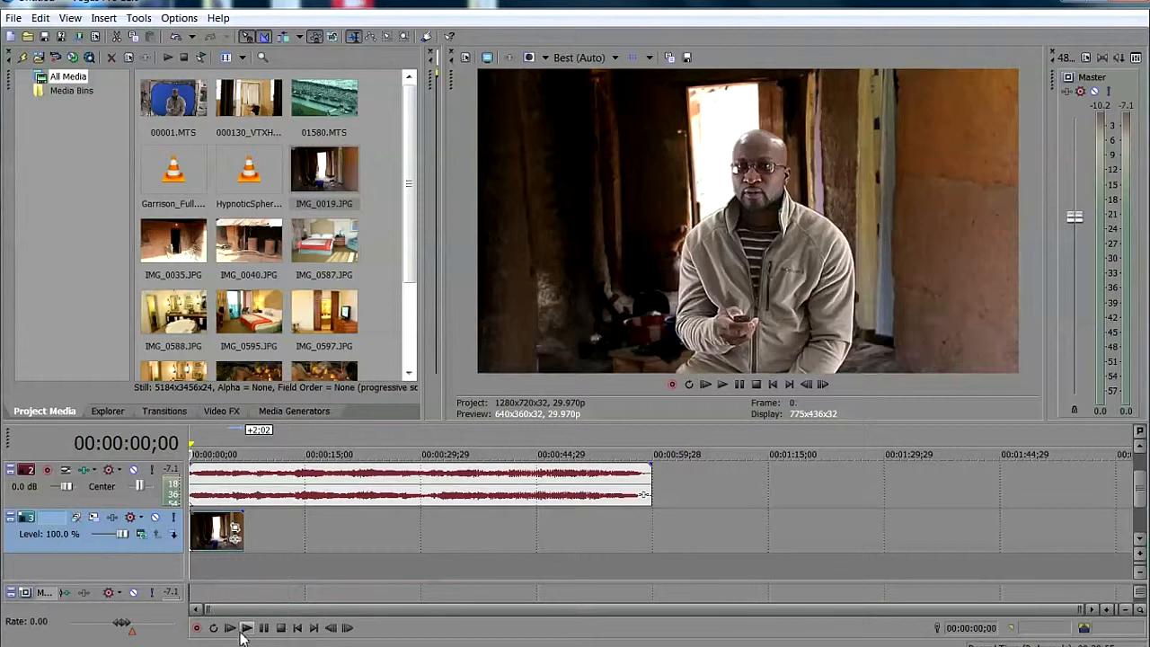
pyautogui.click(247, 629)
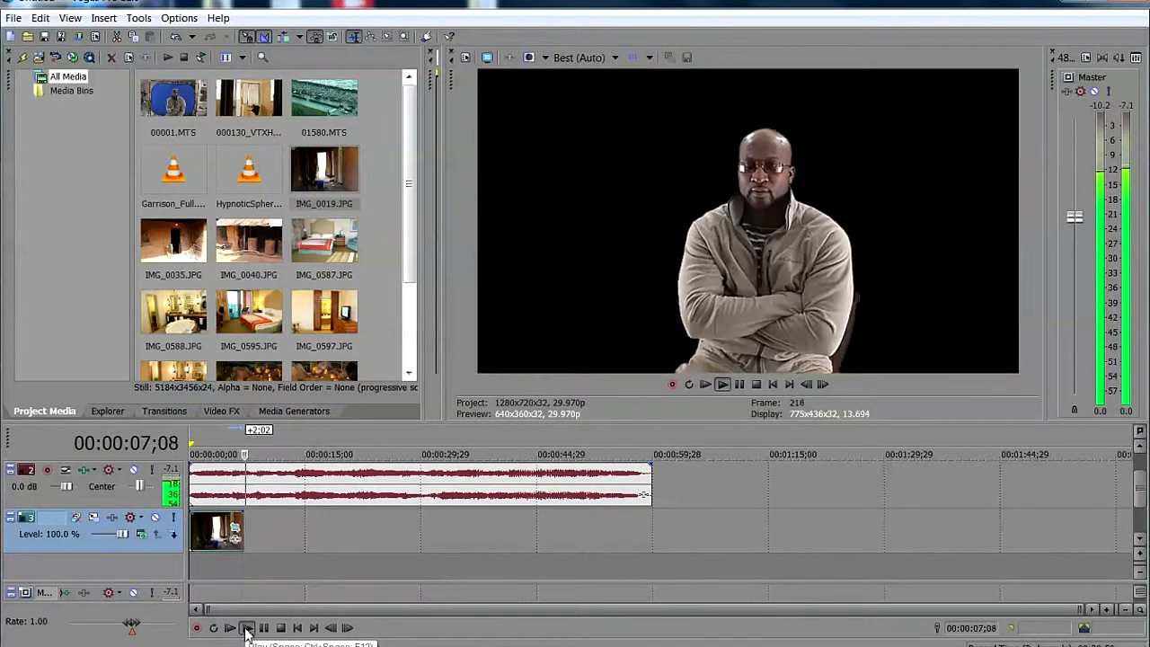
pyautogui.click(278, 629)
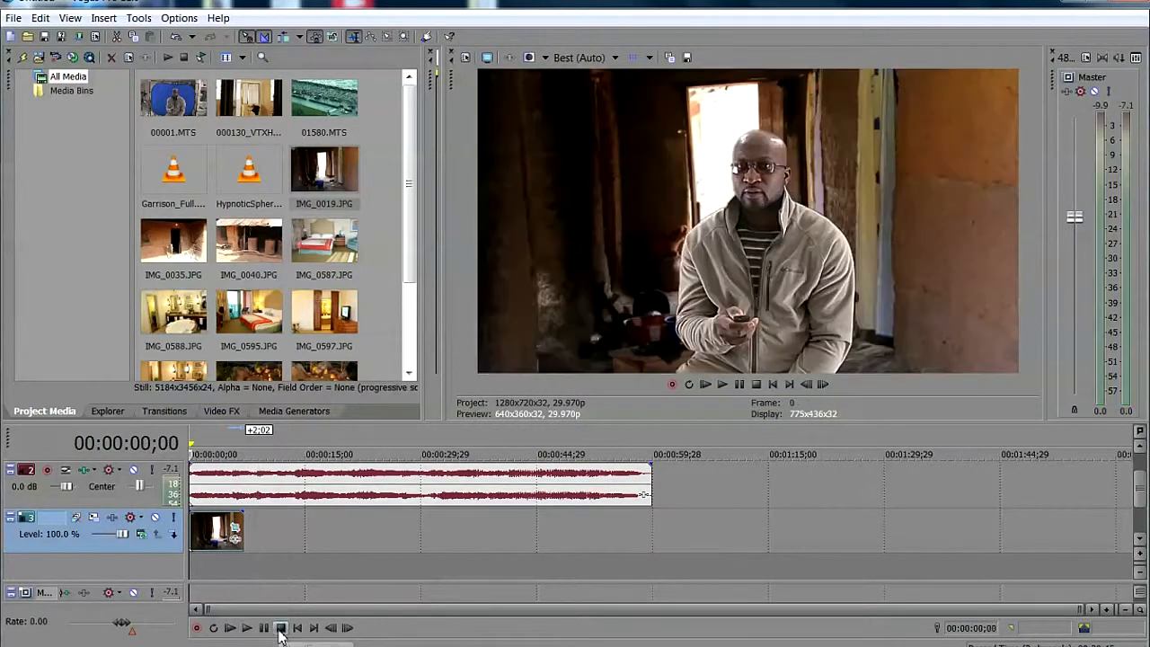
# - Place IMG_0040.JPG directly after the first background picture and play the project from the start to check it
pyautogui.click(258, 241)
pyautogui.moveTo(258, 241); pyautogui.dragTo(260, 537)
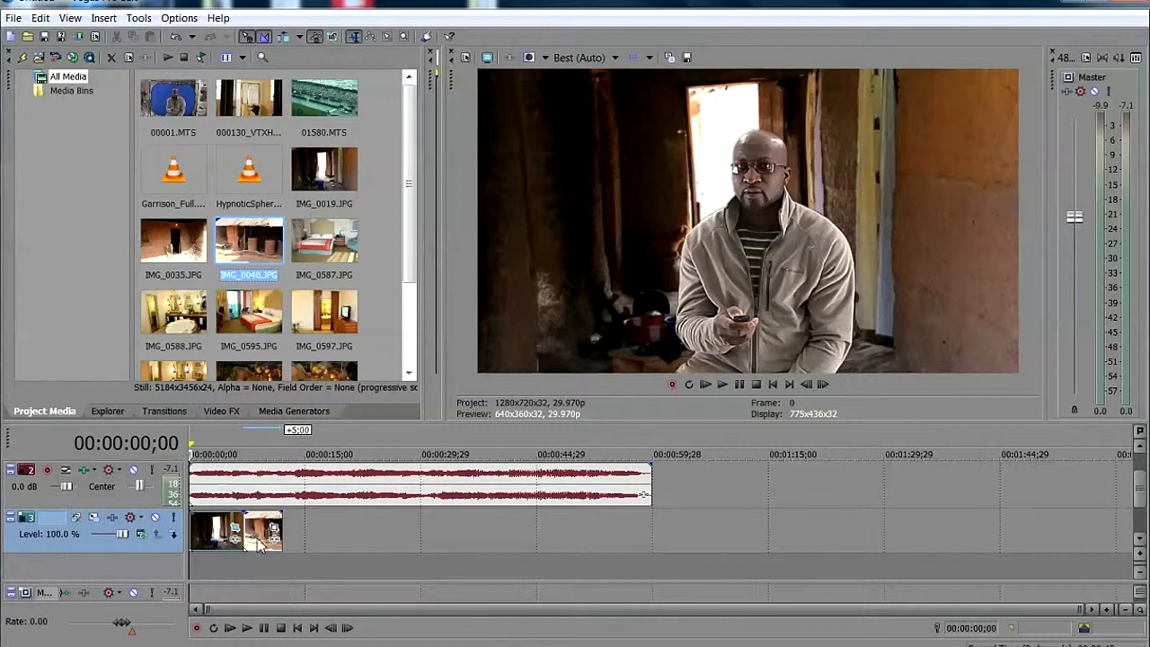
pyautogui.click(248, 629)
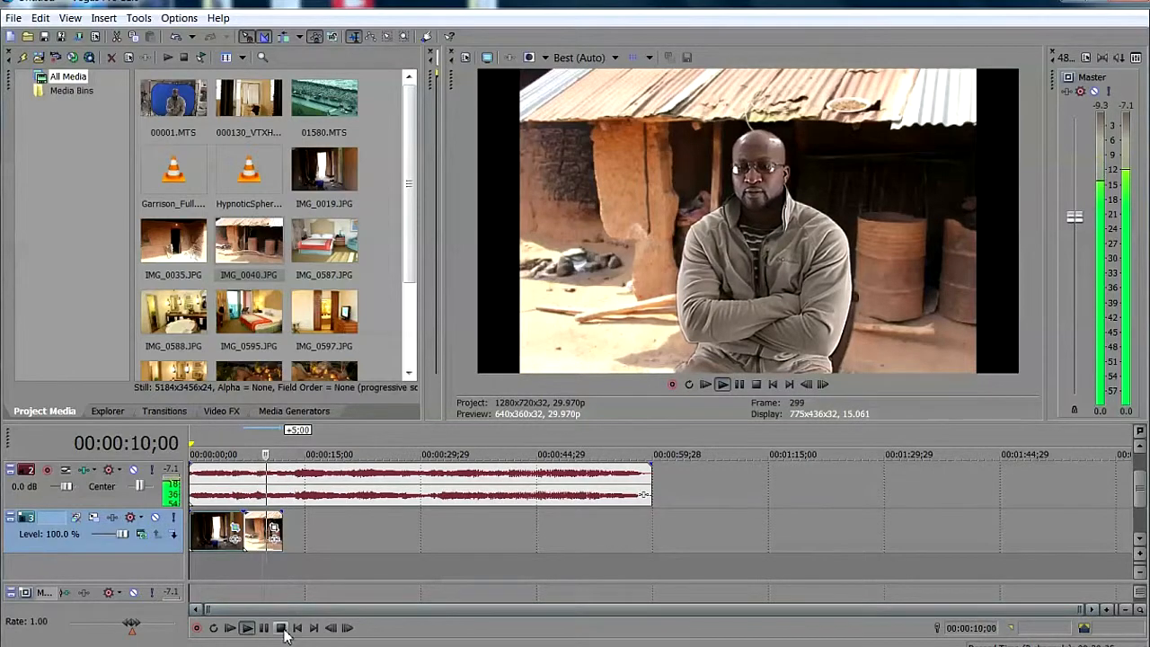
pyautogui.click(280, 628)
# - Crop the IMG_0040 background with the 16:9 Widescreen TV aspect ratio preset and close its Pan/Crop settings
pyautogui.click(260, 535)
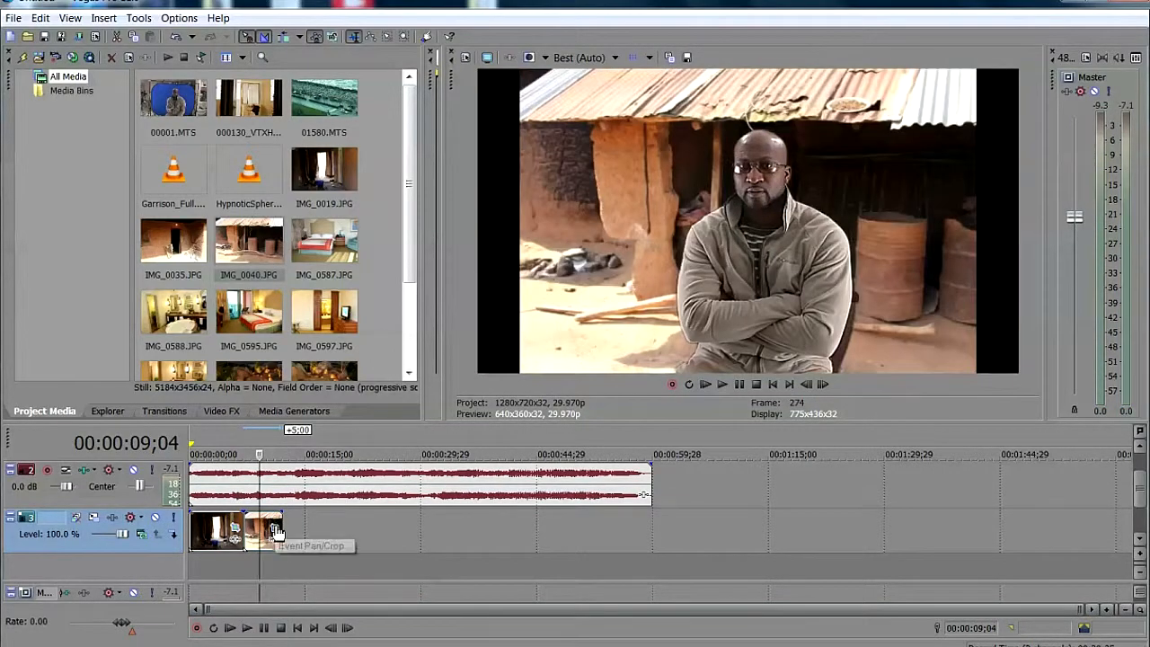
pyautogui.click(274, 530)
pyautogui.click(515, 226)
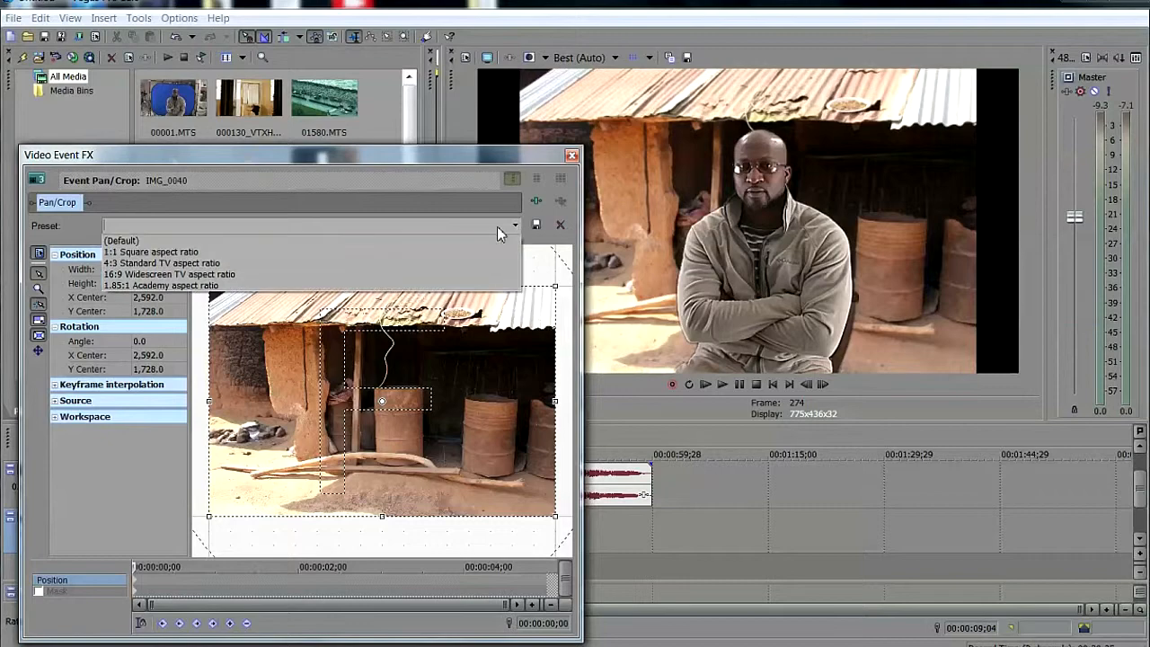
pyautogui.click(186, 278)
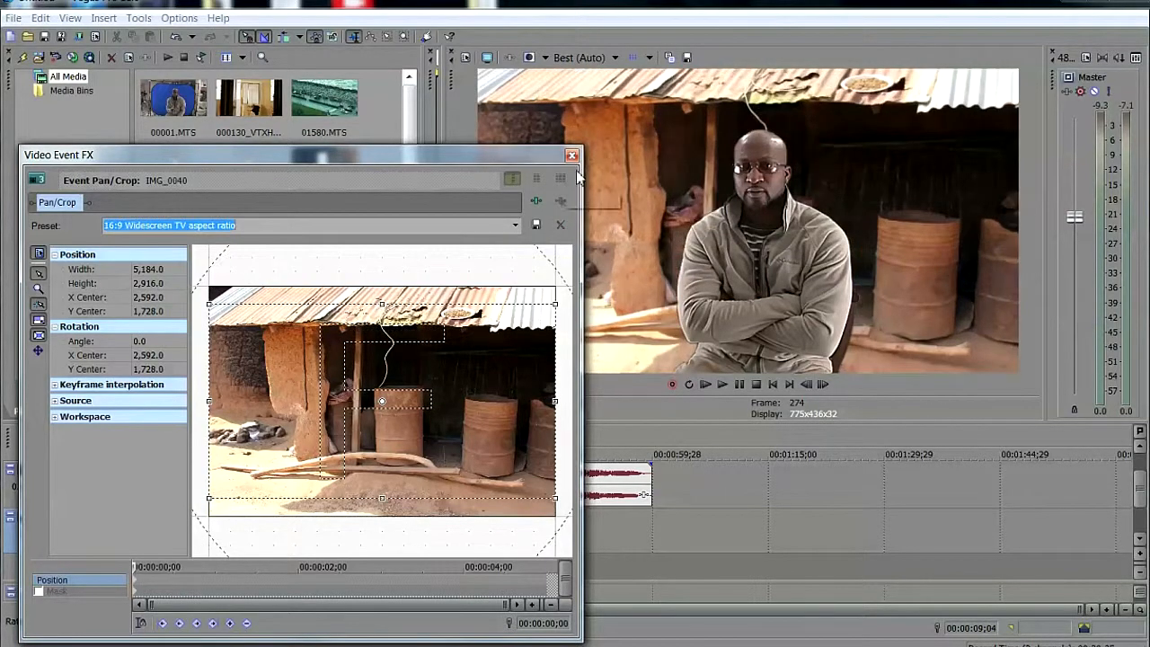
pyautogui.click(571, 157)
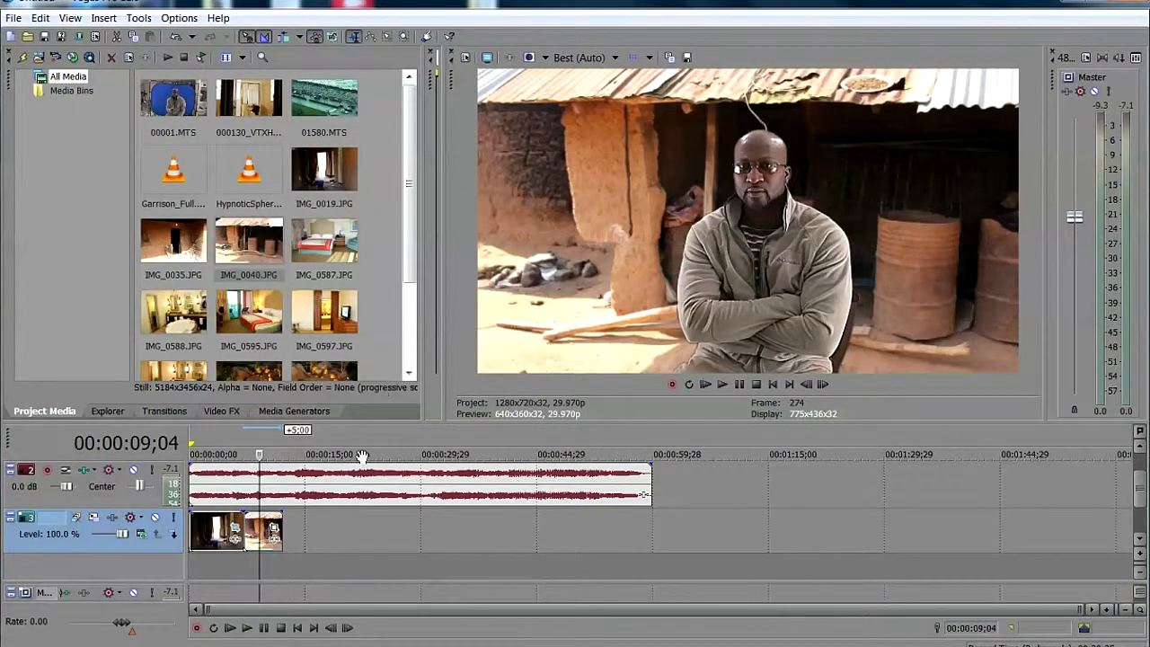
# - Move the playhead to 00:00:13;00 and add a second copy of IMG_0040.JPG directly after the existing background pictures
pyautogui.click(287, 530)
pyautogui.click(258, 245)
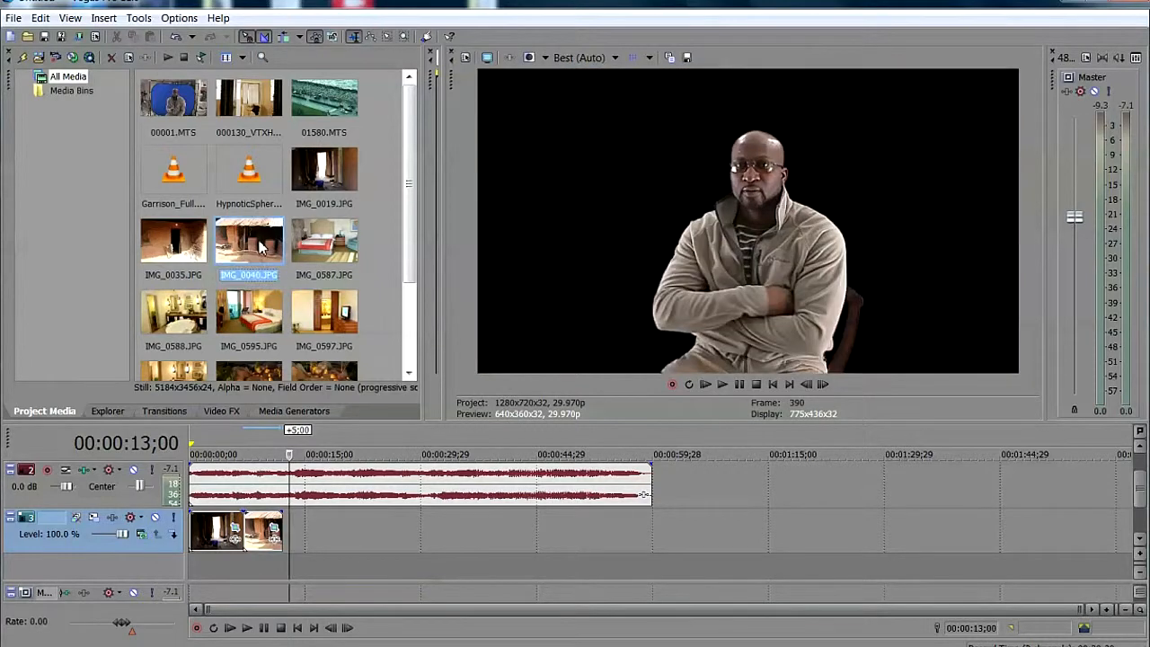
pyautogui.moveTo(259, 244); pyautogui.dragTo(285, 540)
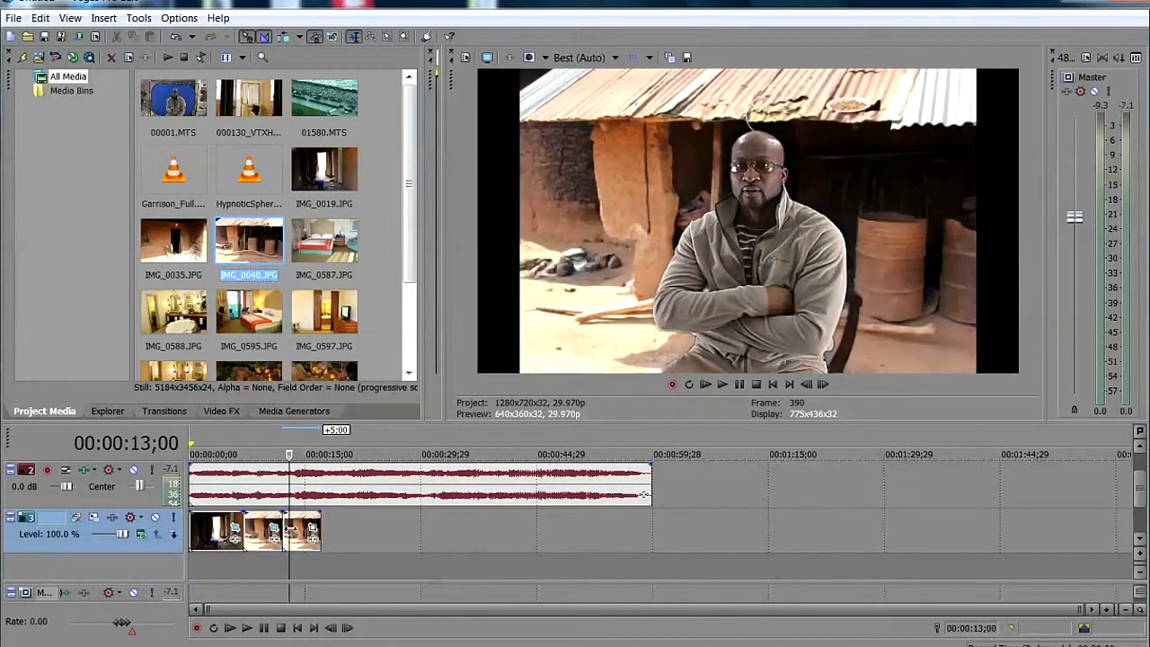
# - Crop the second IMG_0040 background copy with the 16:9 Widescreen TV aspect ratio preset and close its Pan/Crop settings
pyautogui.click(313, 530)
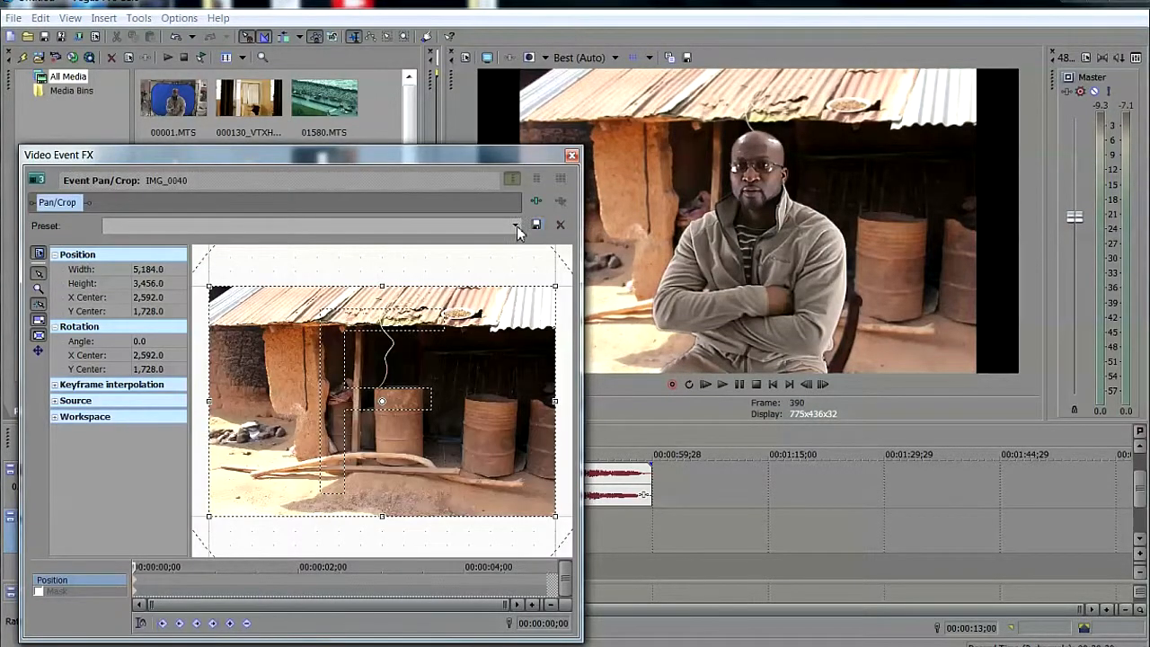
pyautogui.click(517, 227)
pyautogui.click(459, 286)
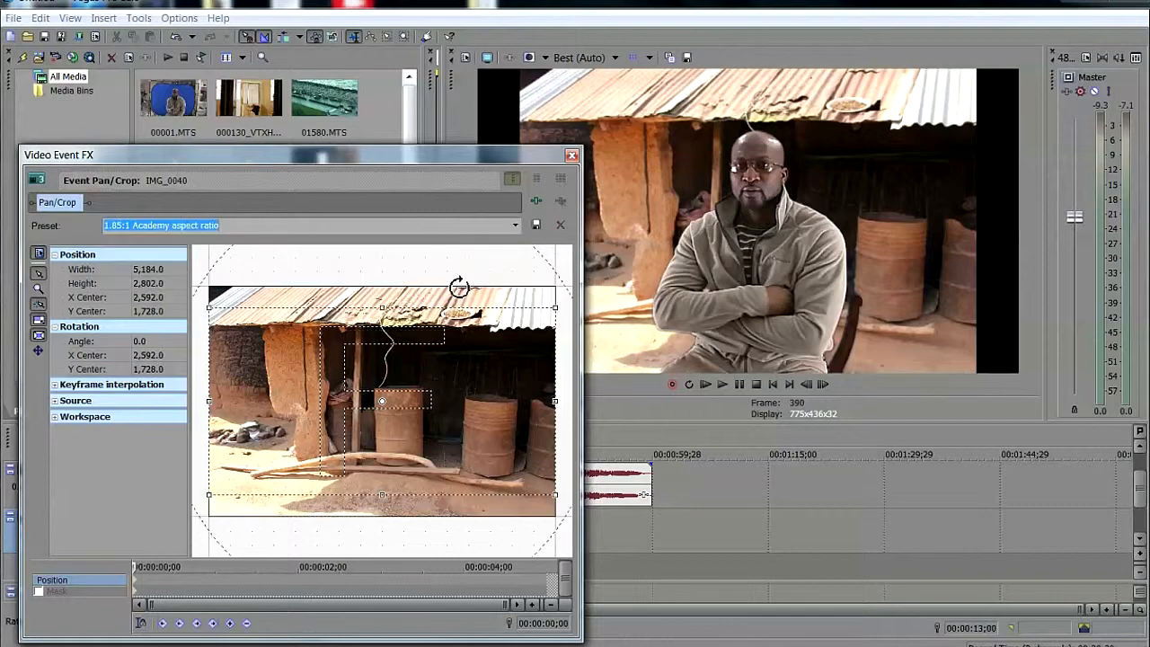
pyautogui.click(515, 225)
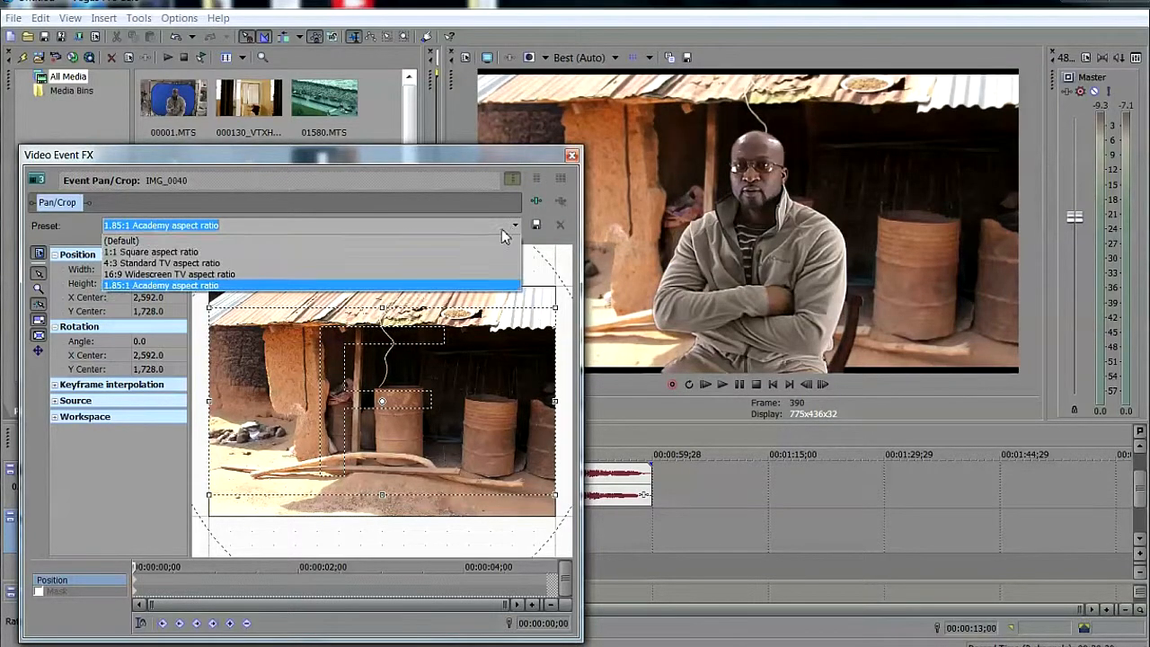
pyautogui.click(176, 284)
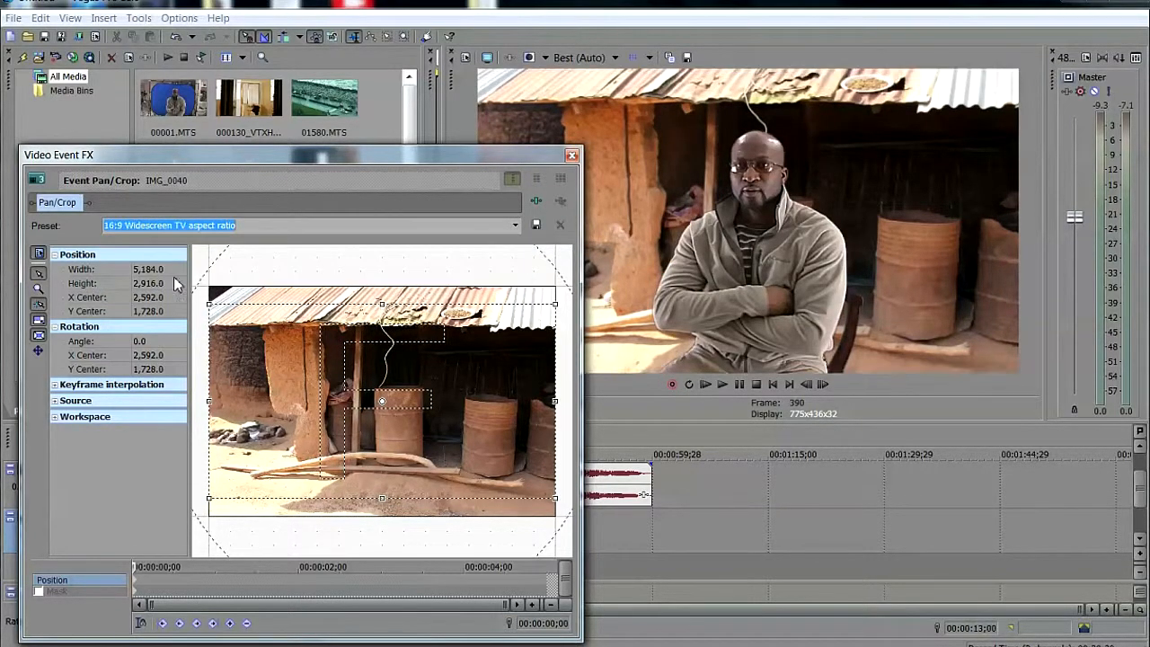
pyautogui.click(571, 156)
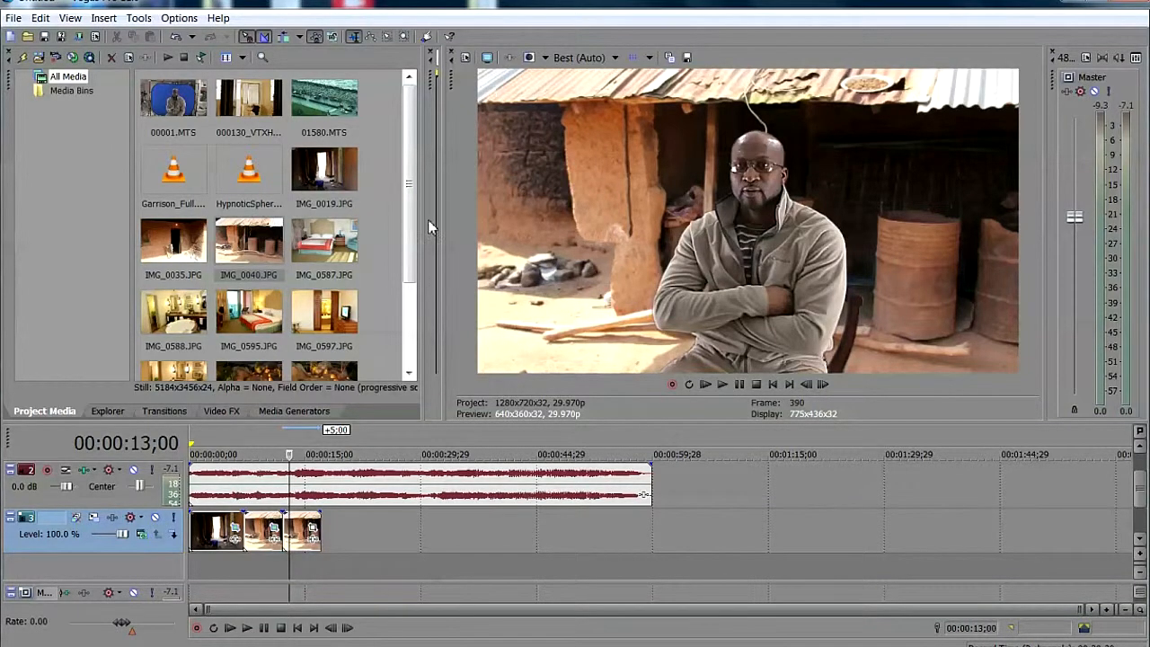
# - Add the 01580.MTS video directly after the background pictures and play the project from 00:00:13;00 to check it, then stop
pyautogui.click(353, 105)
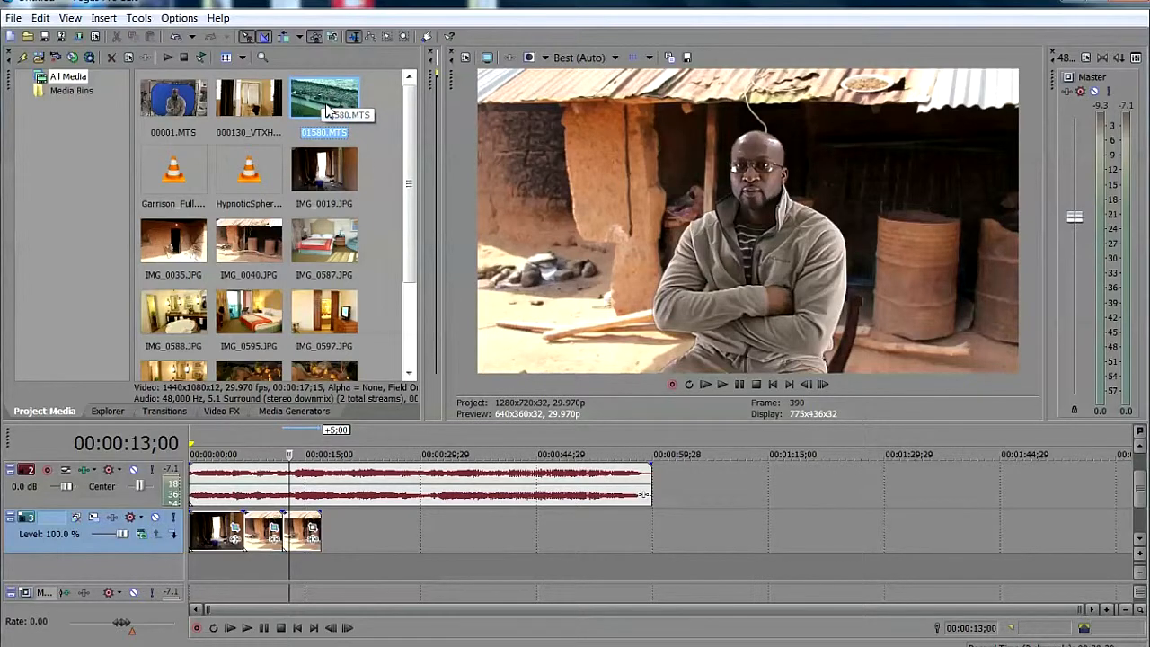
pyautogui.moveTo(337, 238); pyautogui.dragTo(327, 531)
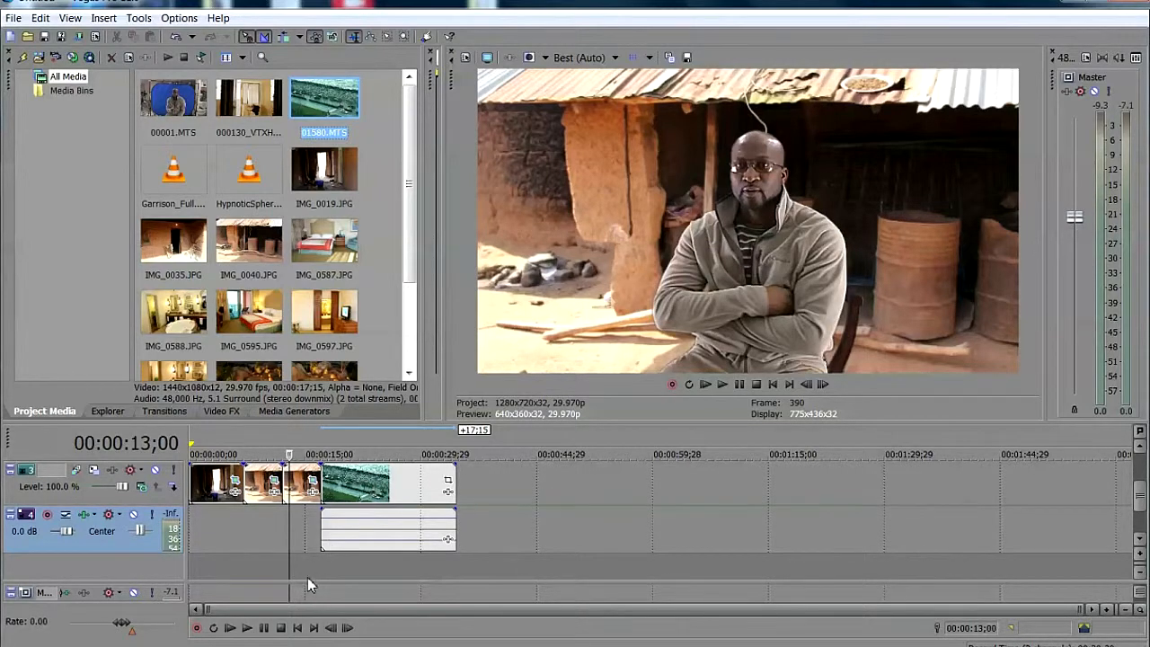
pyautogui.click(247, 627)
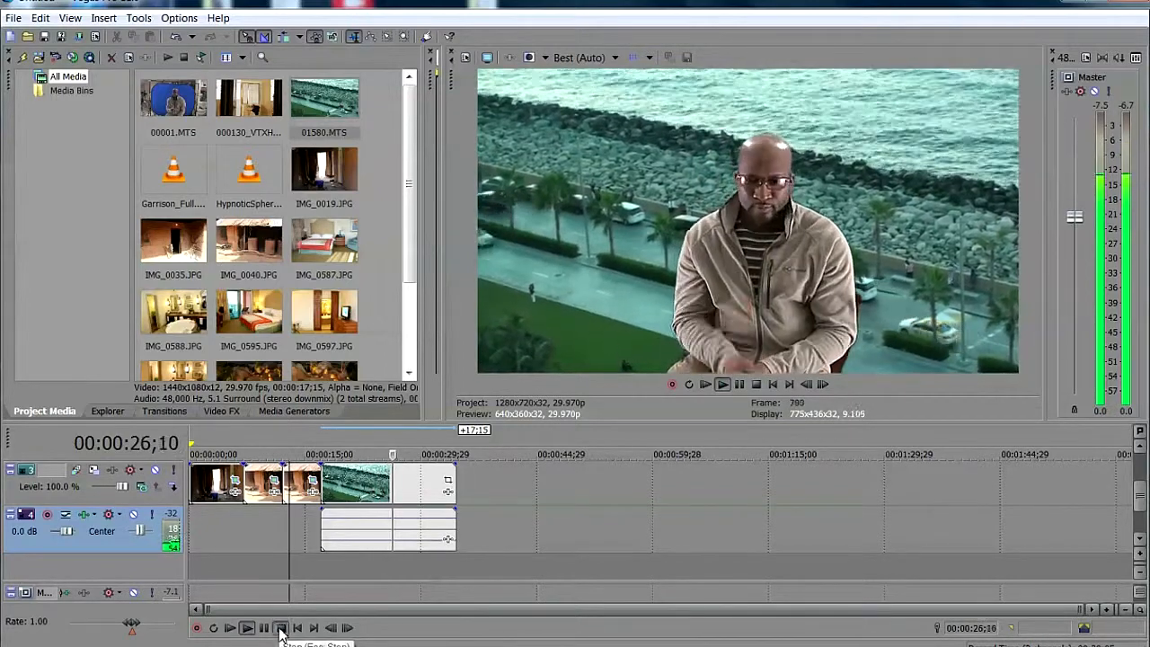
pyautogui.click(281, 629)
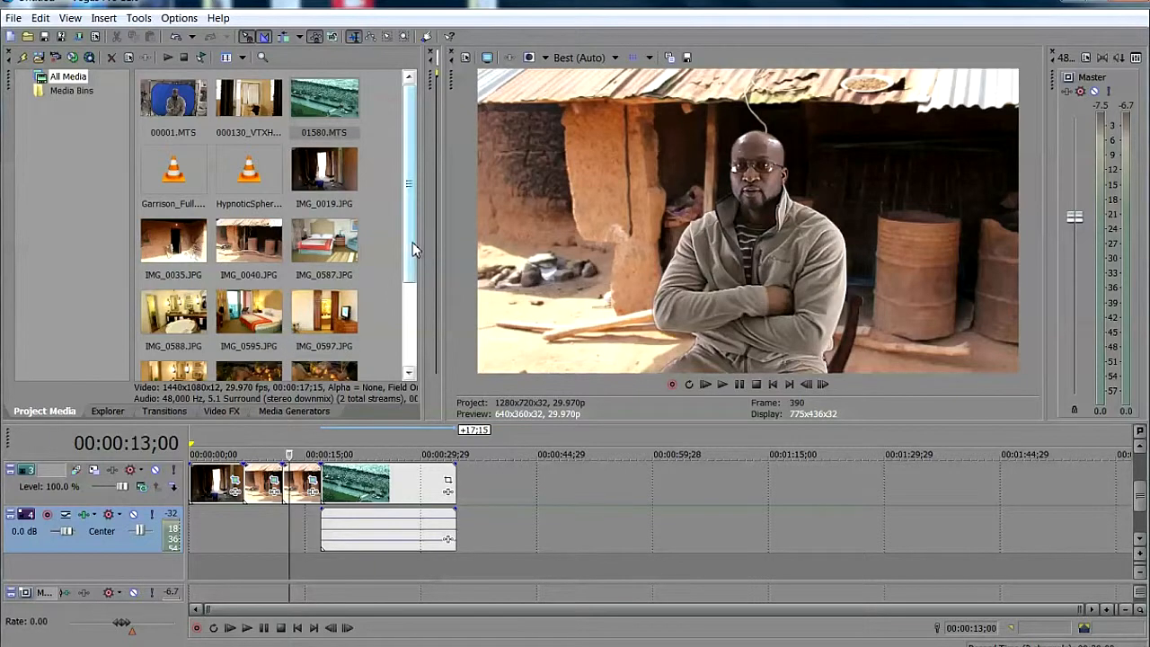
# - Shift the 01580.MTS clip later on the timeline and place IMG_0588.JPG, IMG_0595.JPG and IMG_0597.JPG in sequence after the second IMG_0040 copy
pyautogui.scroll(-1, 412, 242)
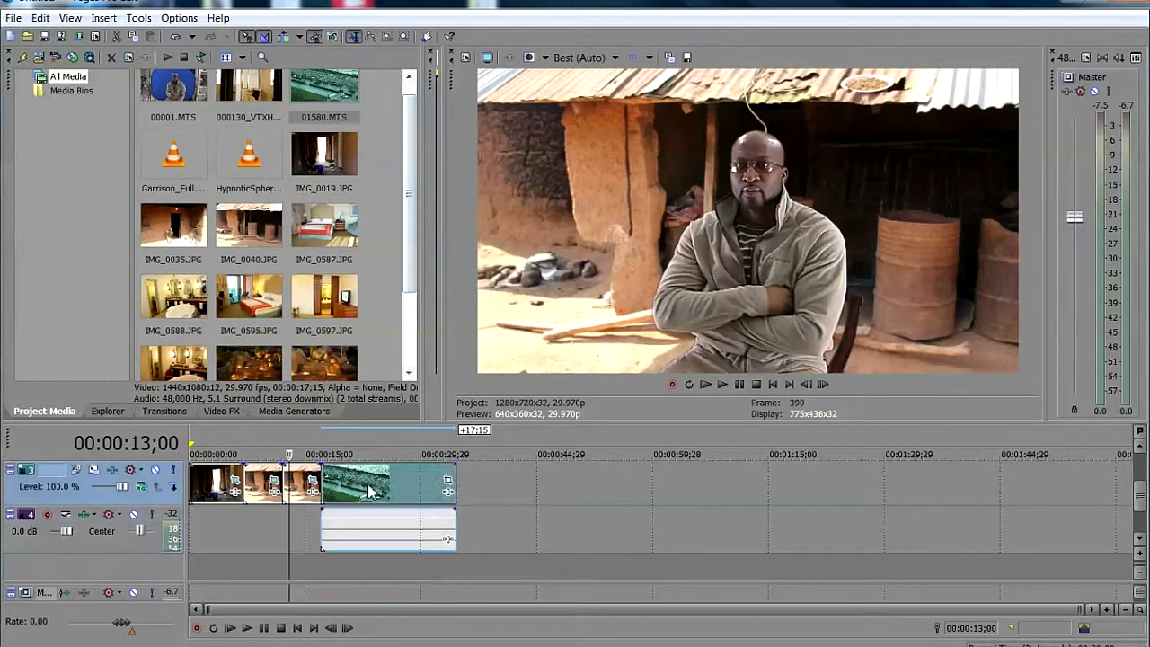
pyautogui.moveTo(357, 469); pyautogui.dragTo(490, 470)
pyautogui.click(184, 305)
pyautogui.moveTo(199, 305); pyautogui.dragTo(340, 490)
pyautogui.moveTo(252, 328); pyautogui.dragTo(373, 485)
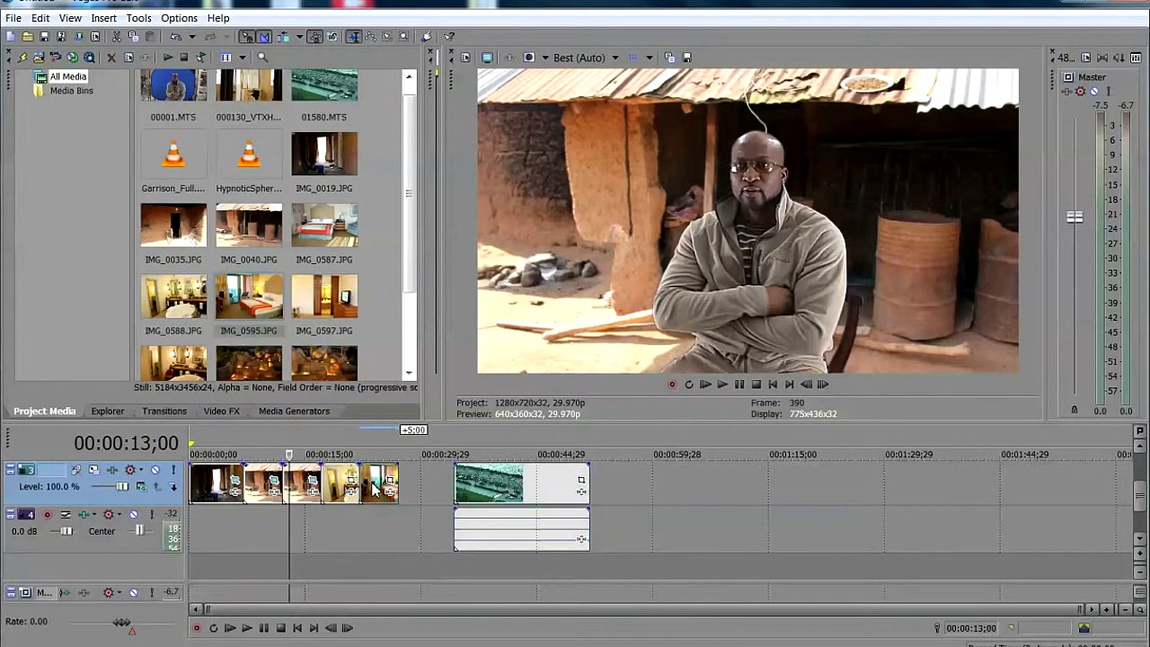
pyautogui.click(373, 485)
pyautogui.click(332, 485)
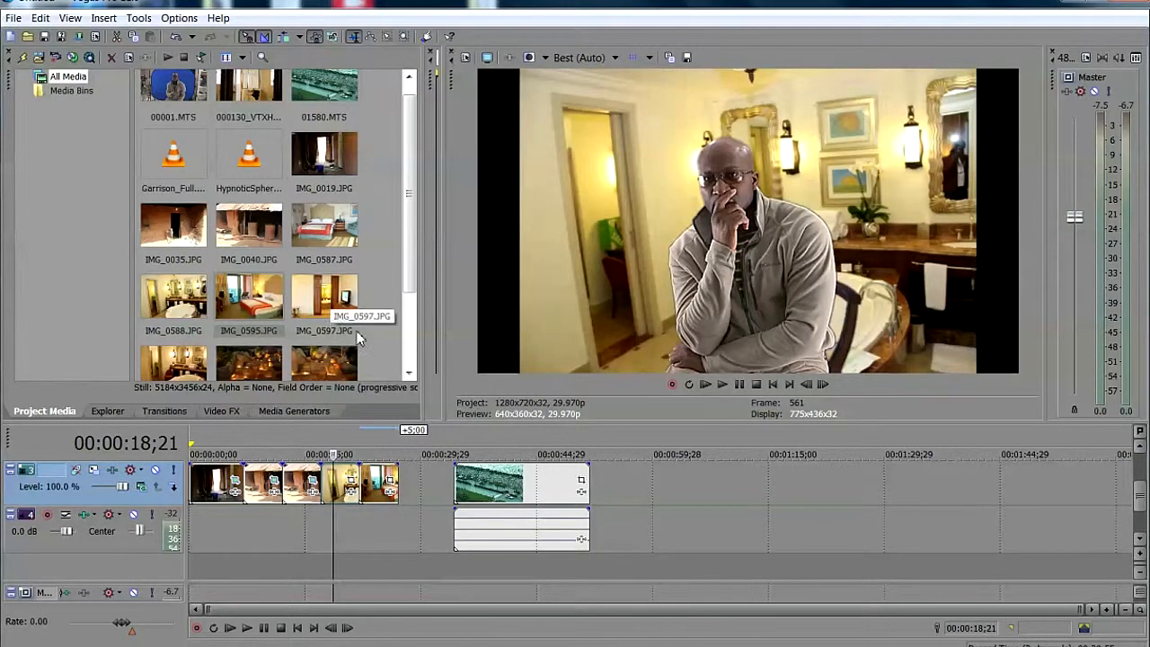
pyautogui.moveTo(338, 310); pyautogui.dragTo(409, 477)
# - Crop the IMG_0588 background with the 16:9 Widescreen TV aspect ratio preset and close its Pan/Crop settings
pyautogui.moveTo(1141, 495)
pyautogui.mouseDown()
pyautogui.moveTo(1143, 470)
pyautogui.moveTo(1143, 509)
pyautogui.moveTo(1143, 472)
pyautogui.moveTo(1142, 483)
pyautogui.mouseUp()
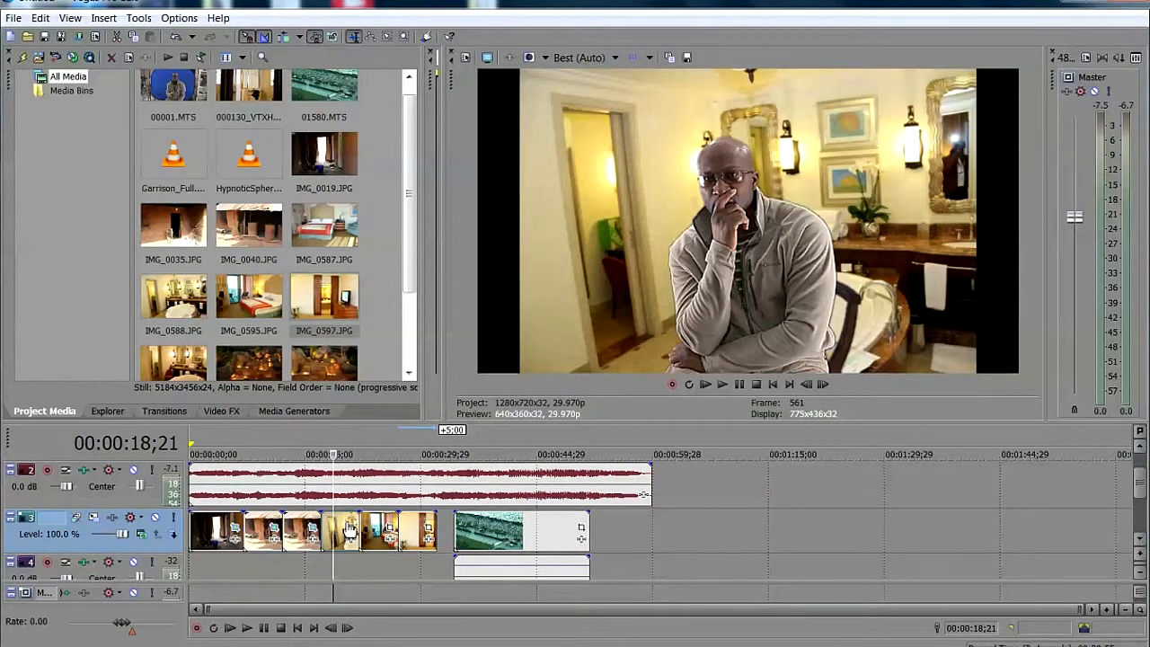
pyautogui.click(351, 532)
pyautogui.click(328, 225)
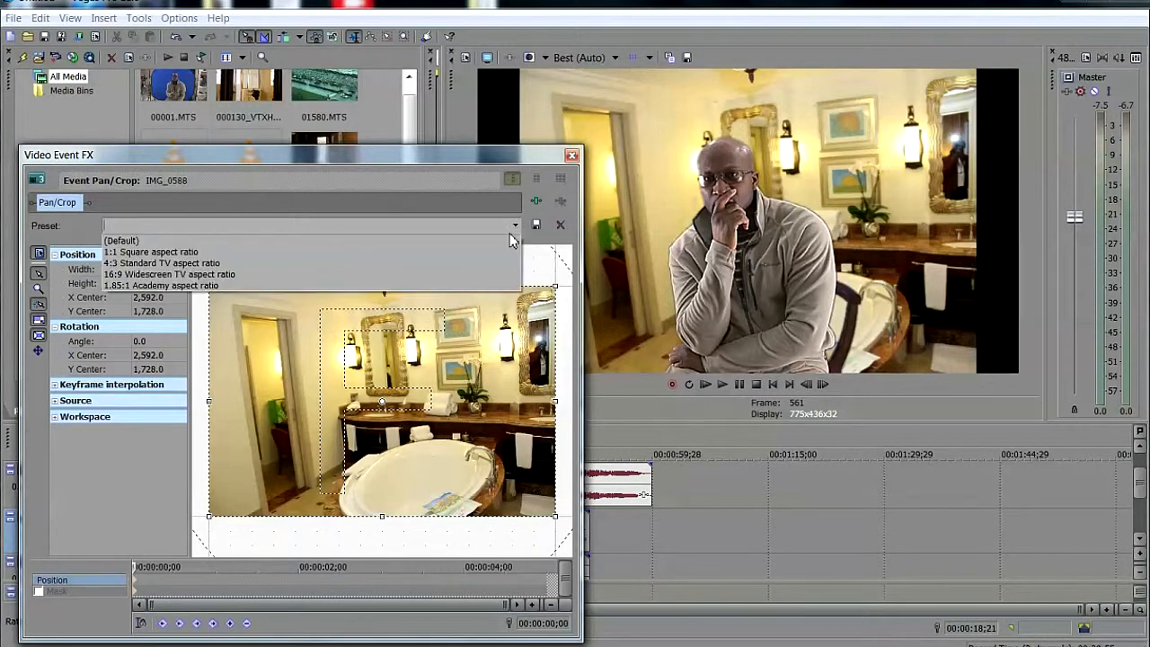
pyautogui.click(302, 274)
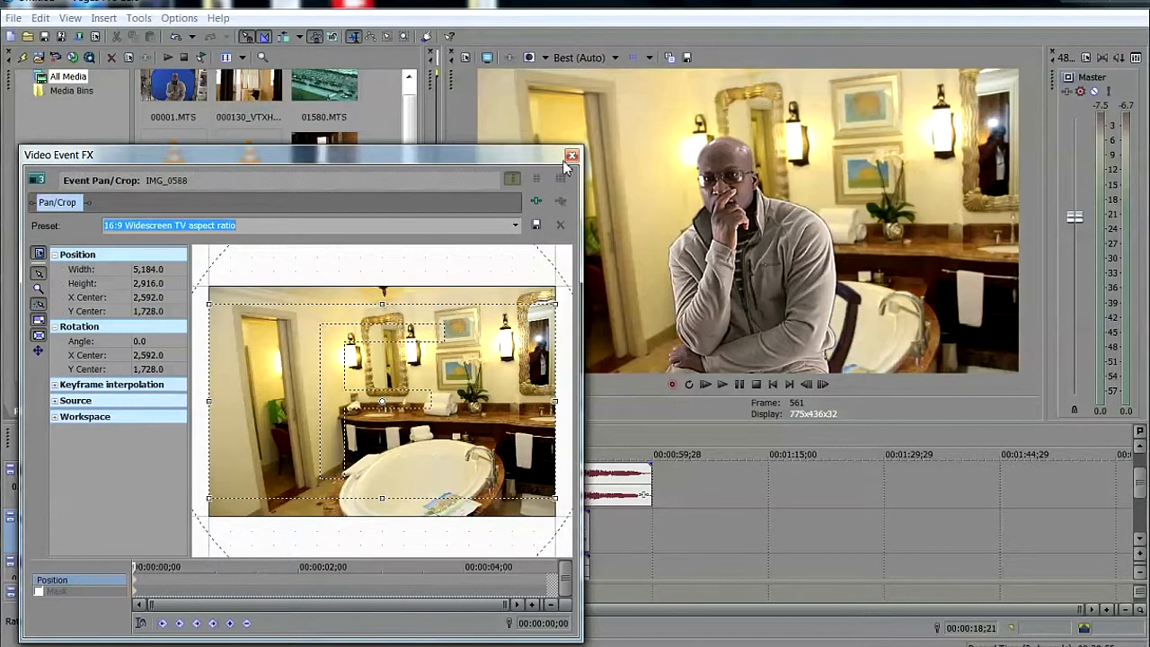
pyautogui.click(572, 156)
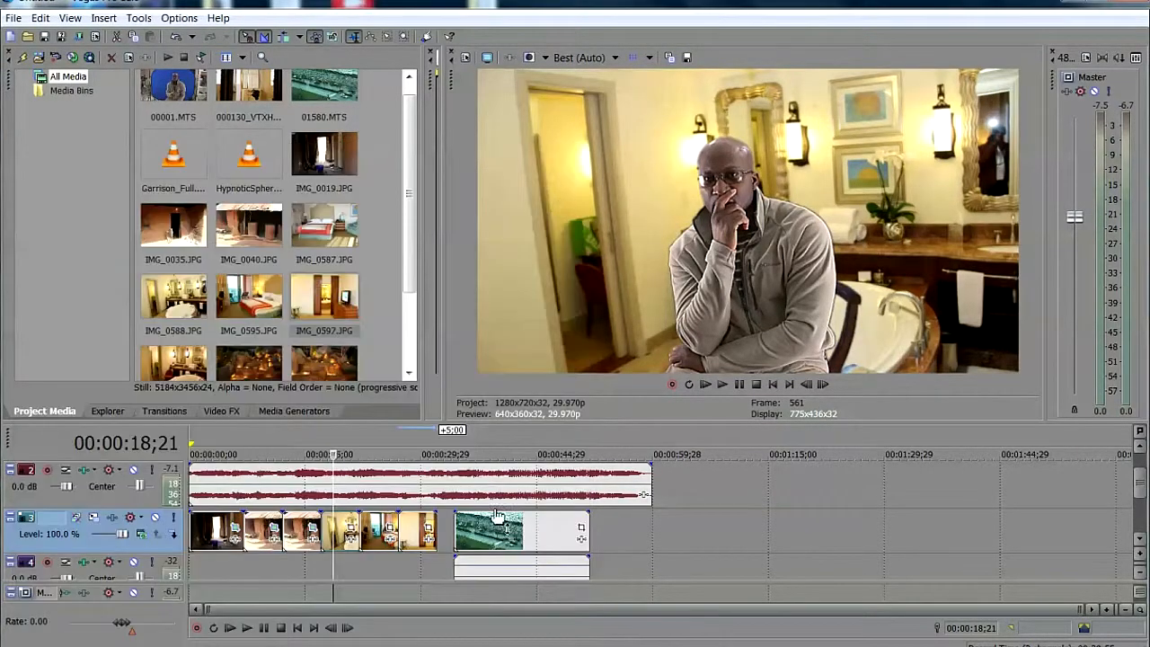
# - Crop the IMG_0595 background with the 16:9 Widescreen TV aspect ratio preset and close its Pan/Crop settings
pyautogui.click(381, 530)
pyautogui.click(390, 530)
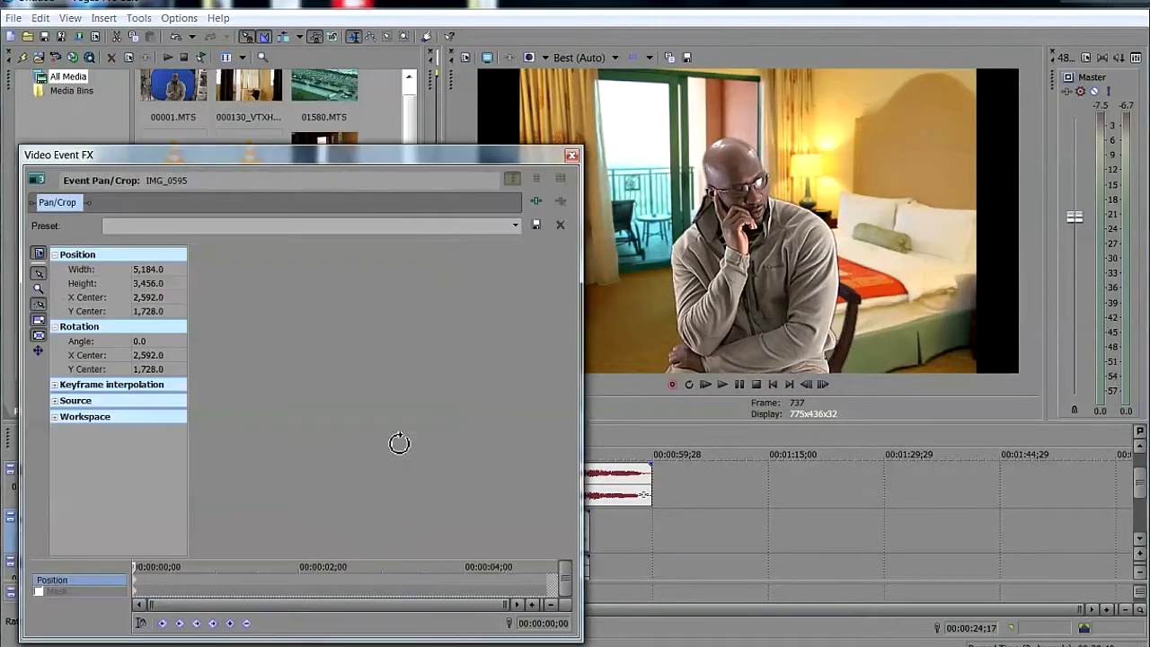
pyautogui.click(517, 228)
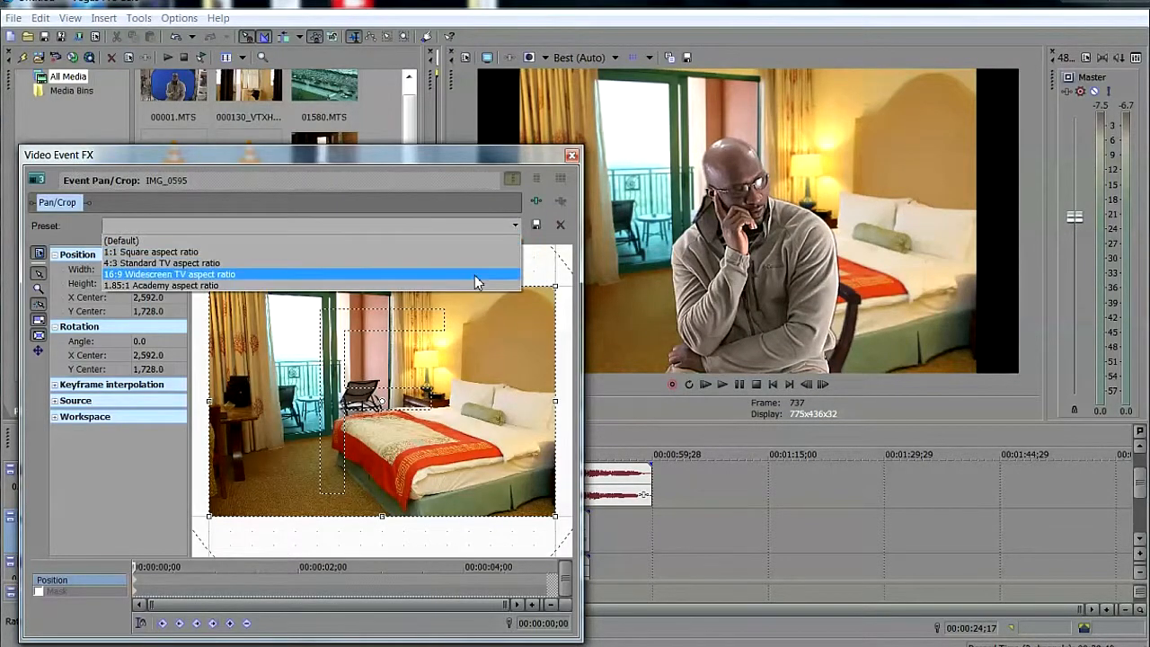
pyautogui.click(475, 275)
pyautogui.click(571, 155)
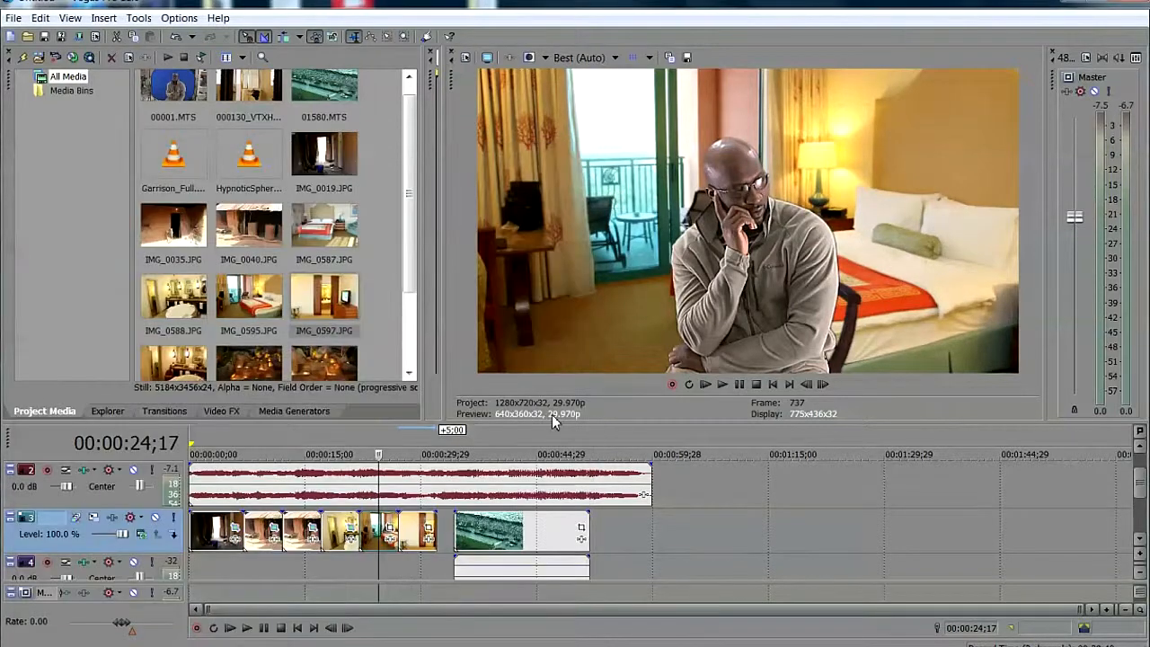
# - Crop the IMG_0597 background with the 16:9 Widescreen TV aspect ratio preset and close its Pan/Crop settings
pyautogui.click(413, 537)
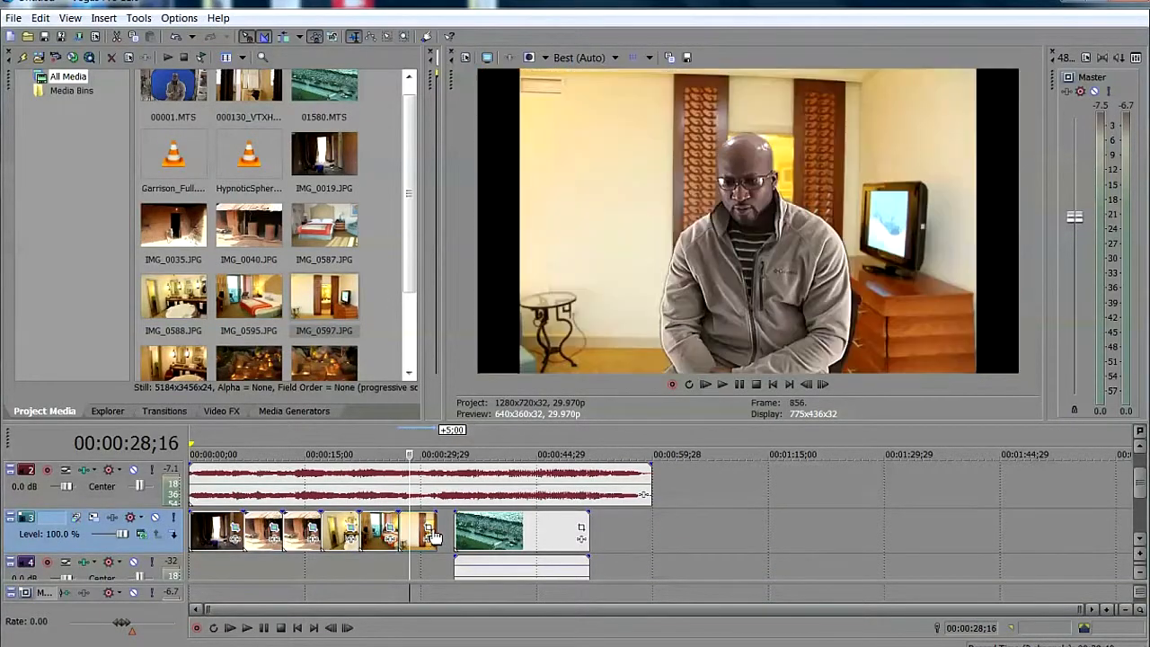
pyautogui.click(428, 530)
pyautogui.click(515, 226)
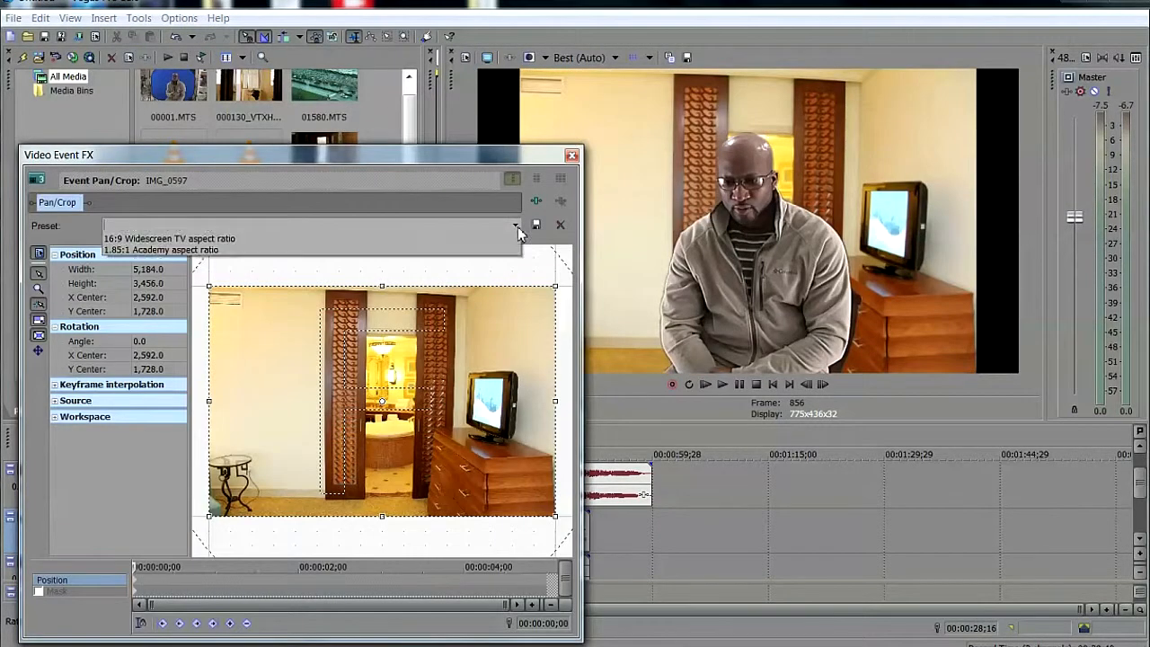
pyautogui.click(508, 274)
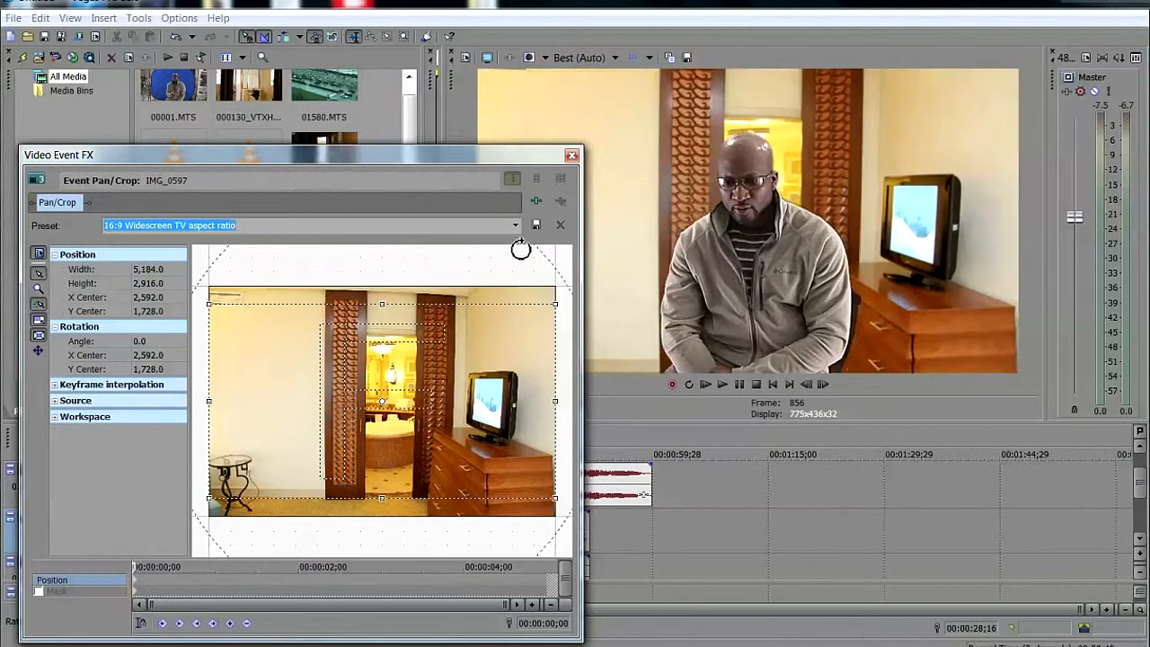
pyautogui.click(571, 155)
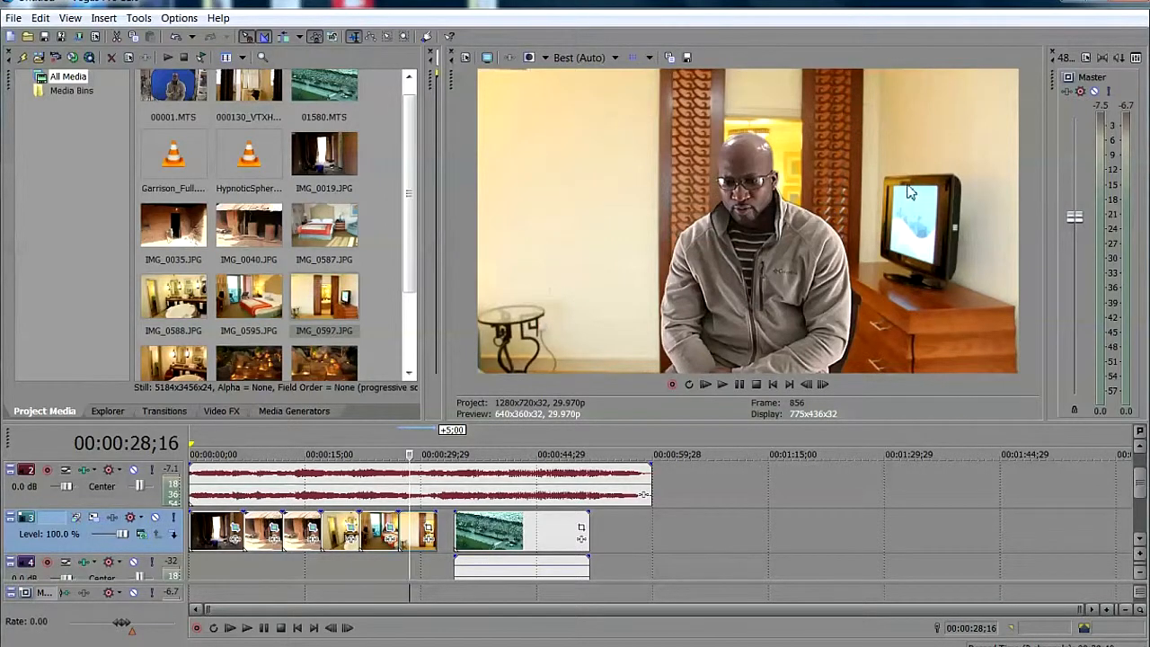
# - Show the mask in the 00001 clip's NewBlue V2 Chroma Key effect and set its Sensitivity to 58.7
pyautogui.moveTo(1139, 485); pyautogui.dragTo(1145, 462)
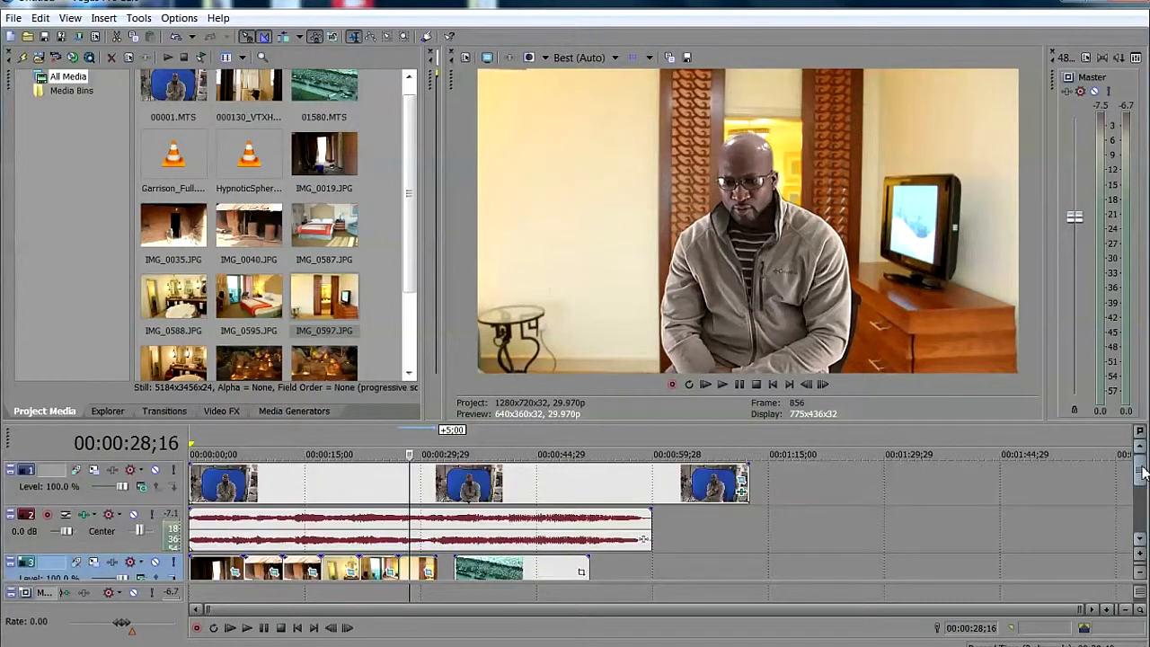
pyautogui.click(396, 488)
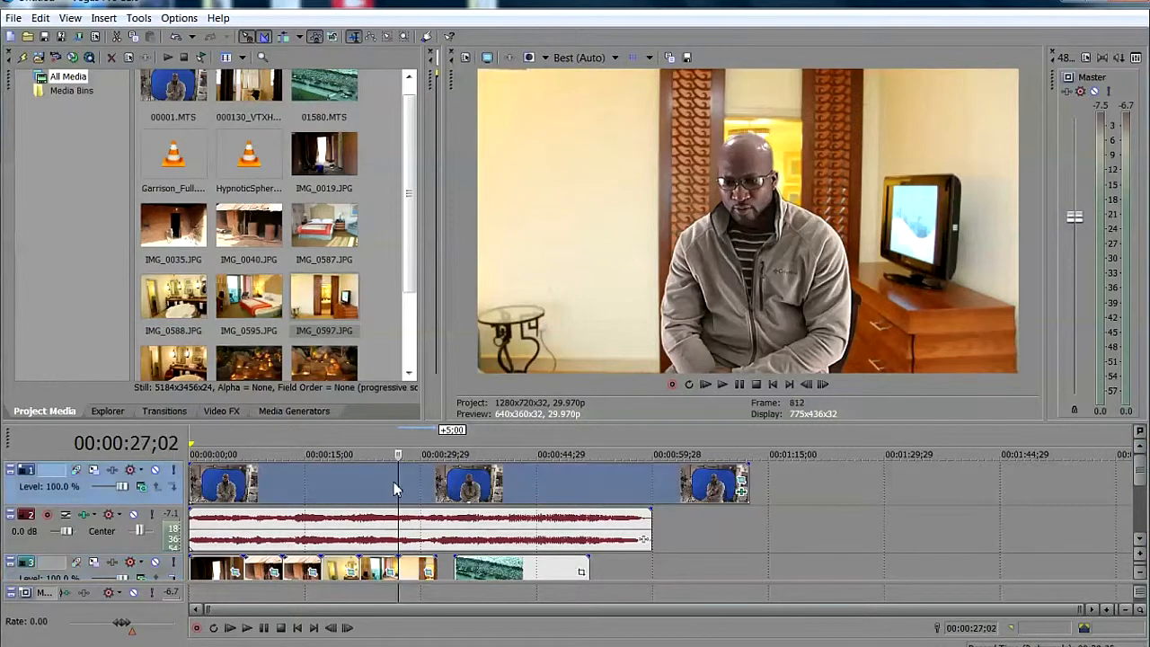
pyautogui.click(742, 490)
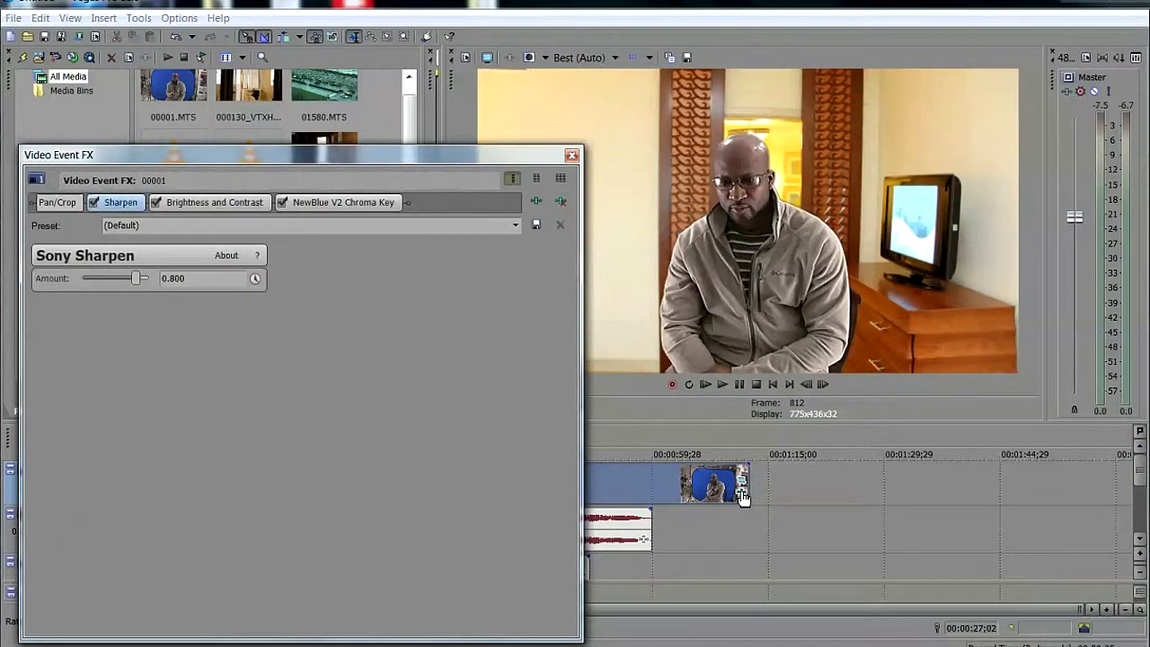
pyautogui.click(572, 157)
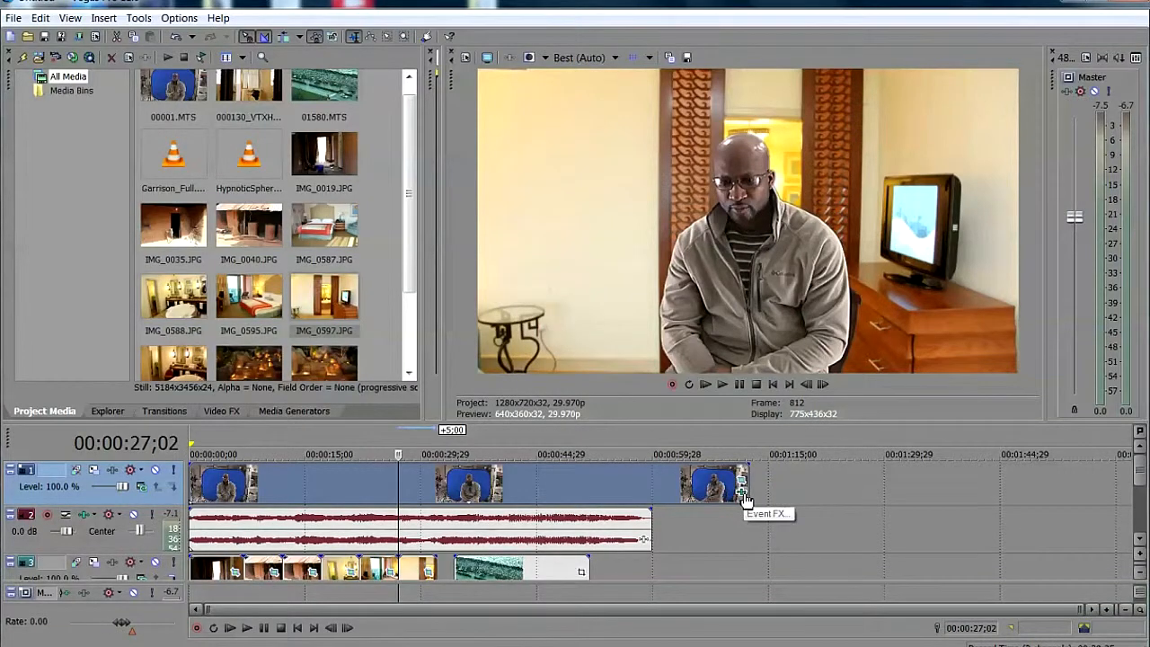
pyautogui.click(744, 494)
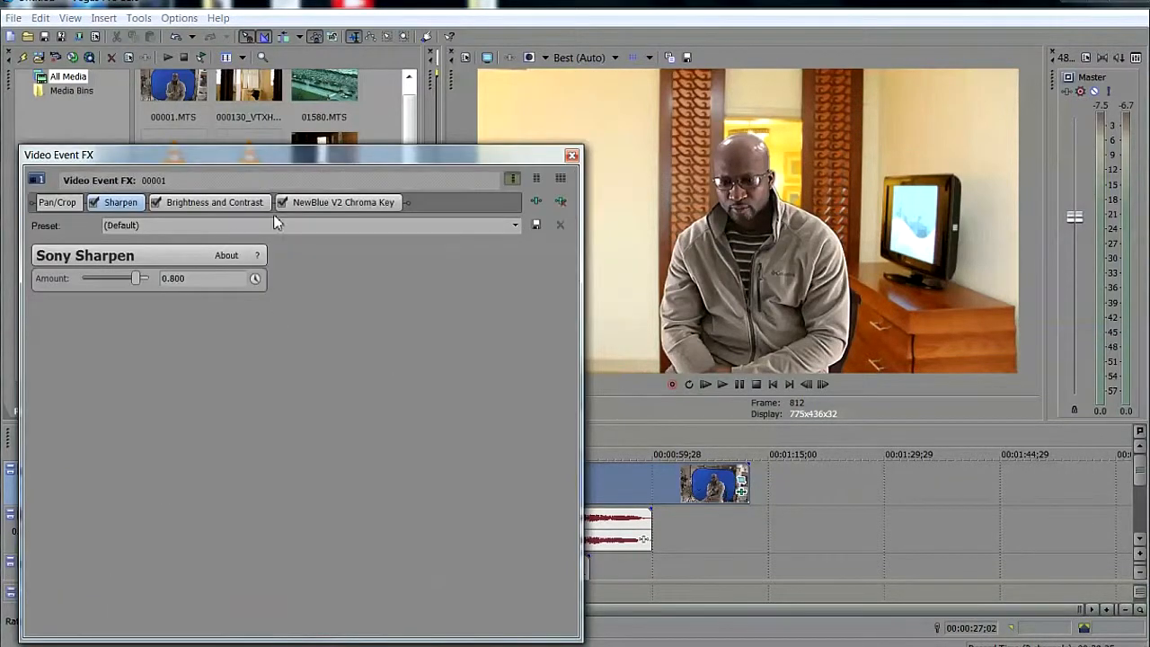
pyautogui.click(314, 205)
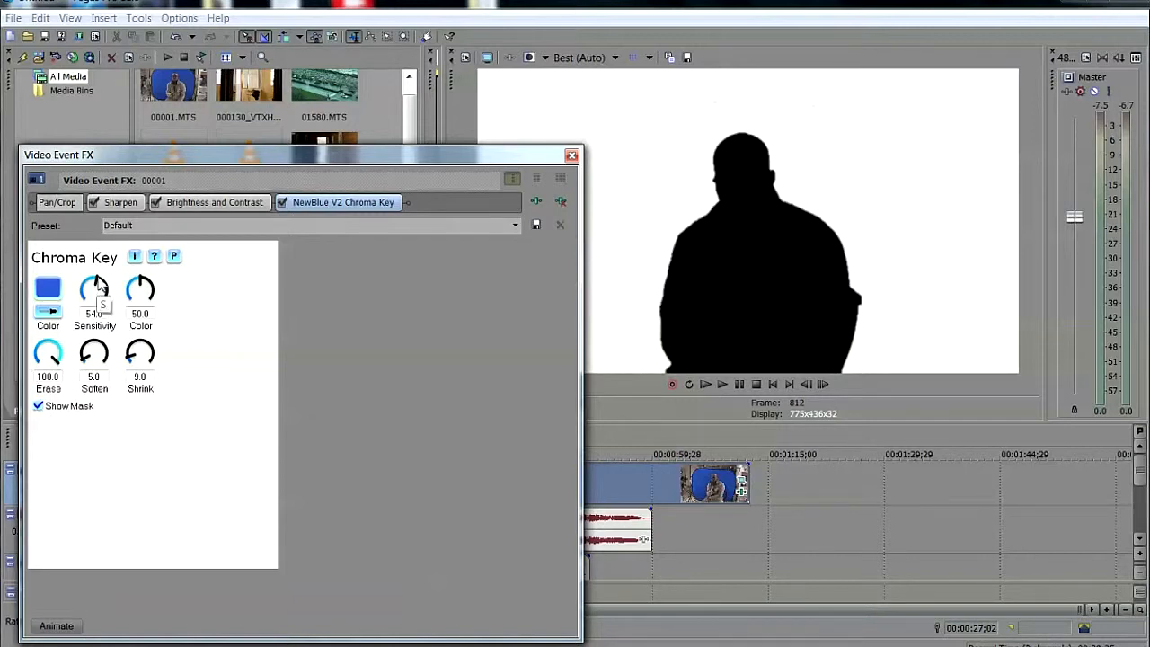
pyautogui.moveTo(98, 285); pyautogui.dragTo(102, 284)
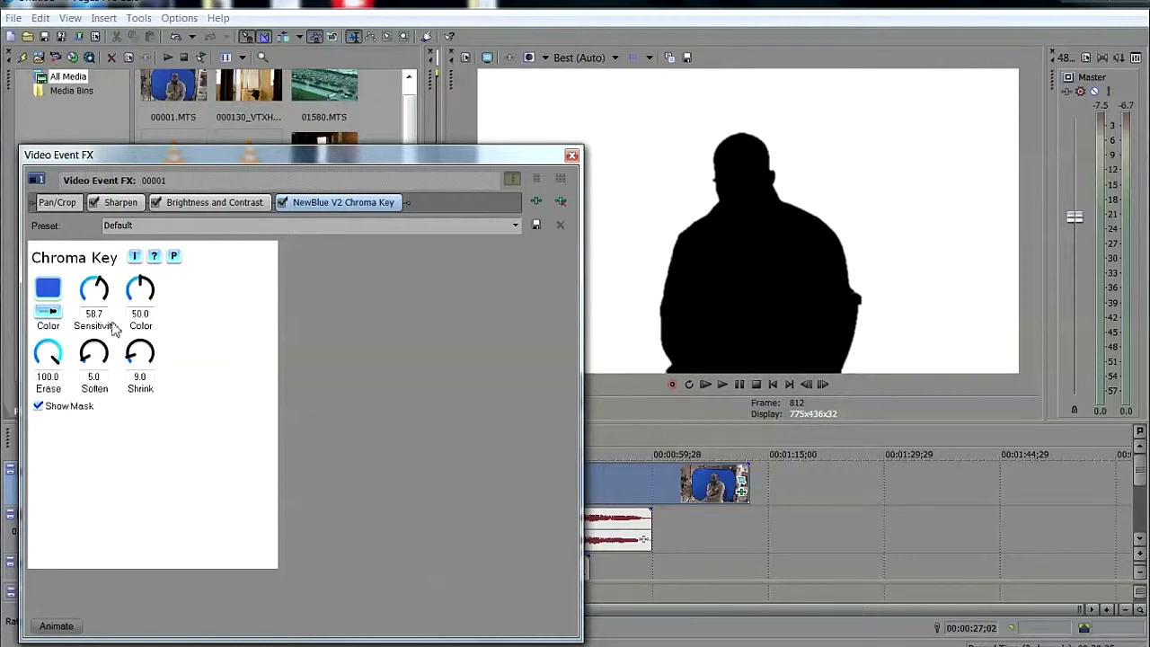
# - Set the chroma key's Color to 100.0 with the mask hidden, close the effect settings and check the man's edges at 00:00:19;23
pyautogui.moveTo(140, 284); pyautogui.dragTo(145, 282)
pyautogui.click(38, 406)
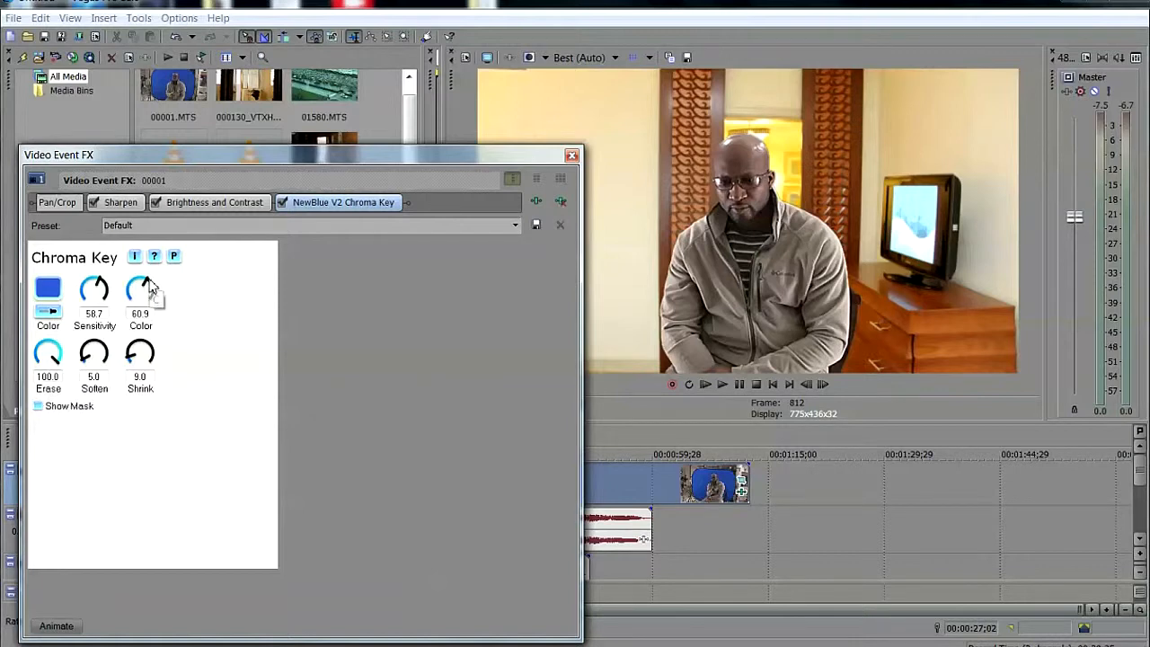
pyautogui.moveTo(139, 279); pyautogui.dragTo(177, 392)
pyautogui.click(37, 407)
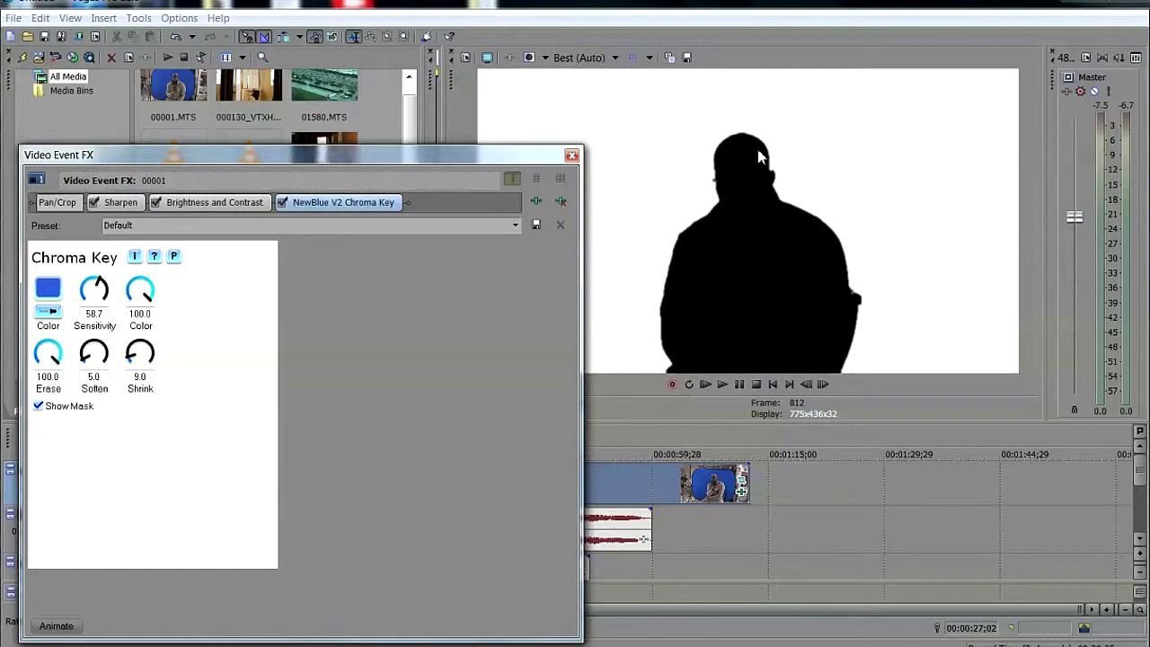
pyautogui.click(38, 406)
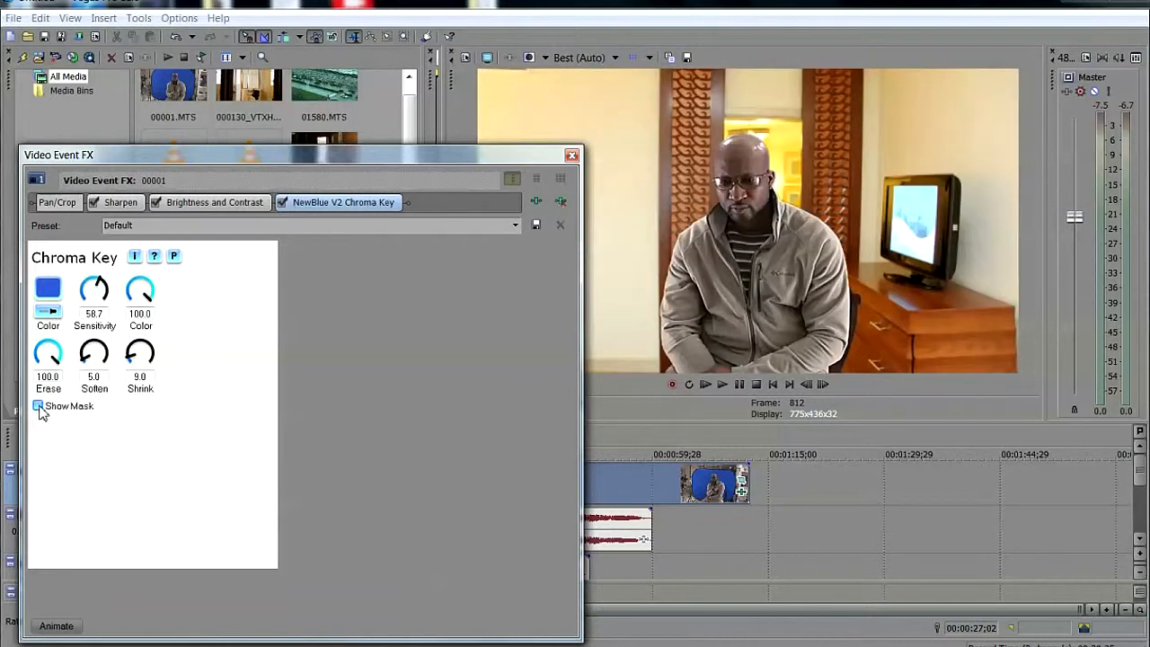
pyautogui.click(572, 155)
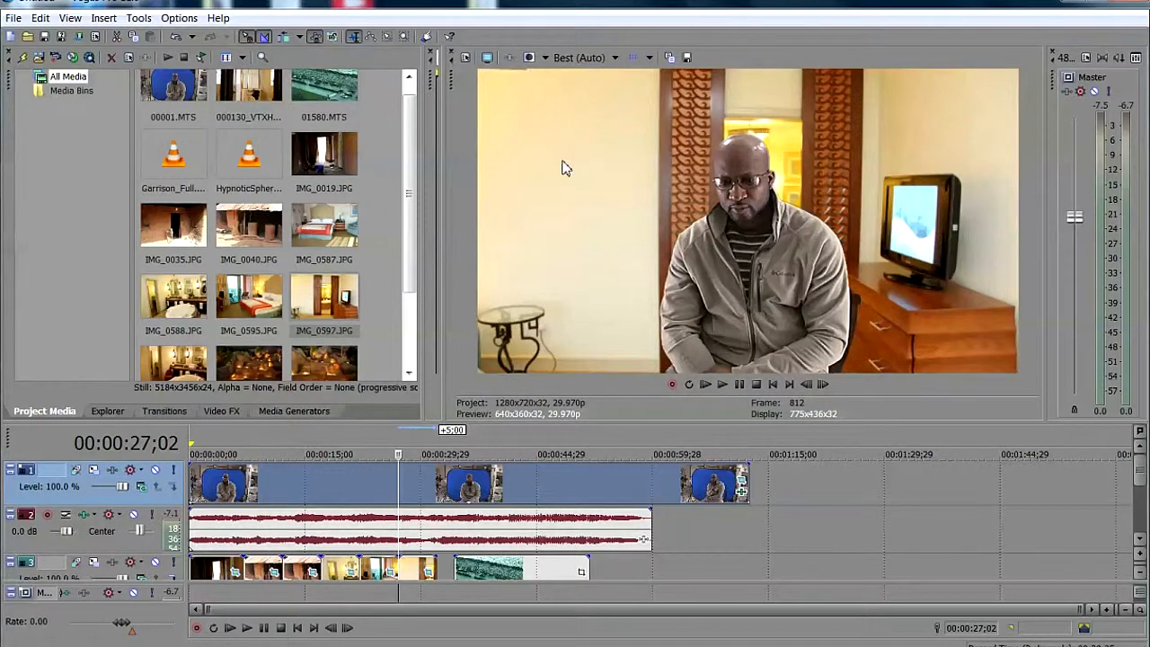
pyautogui.click(342, 493)
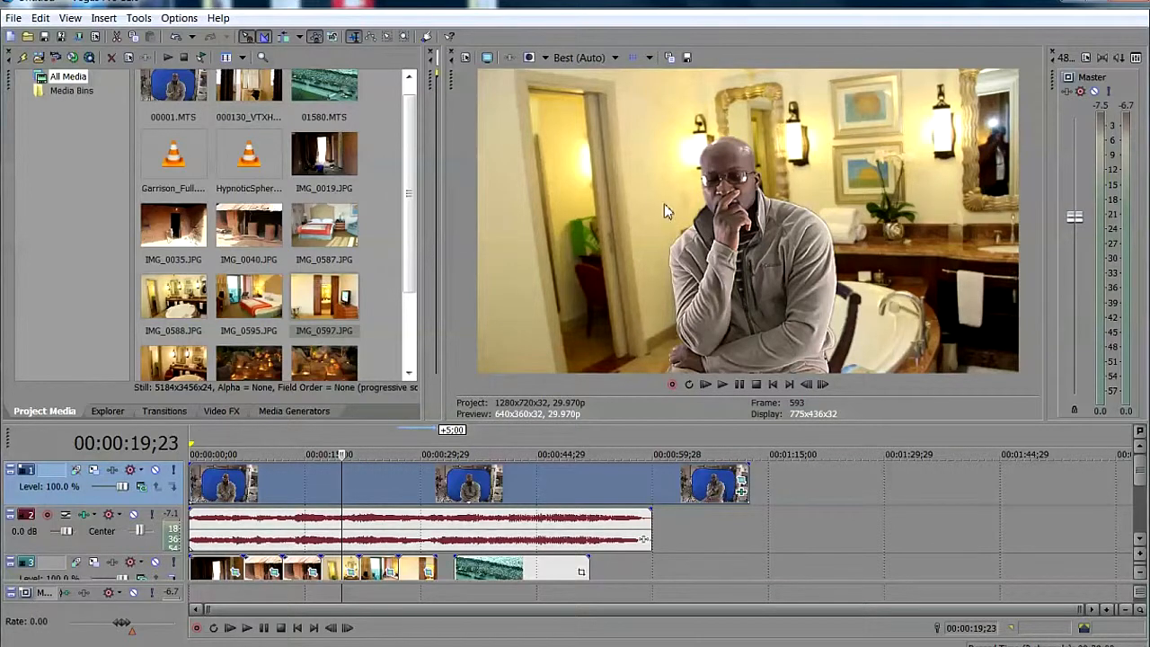
# - Check the keyed man against the hut backgrounds at several points between 00:00:03;16 and 00:00:15;27
pyautogui.click(311, 492)
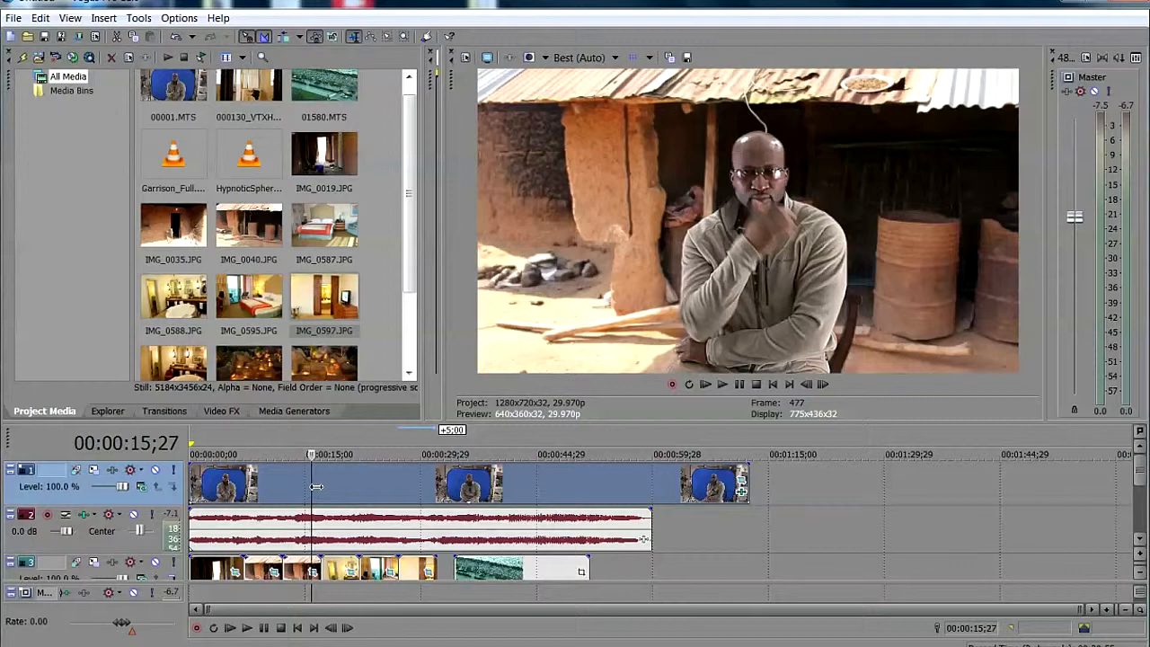
pyautogui.click(271, 494)
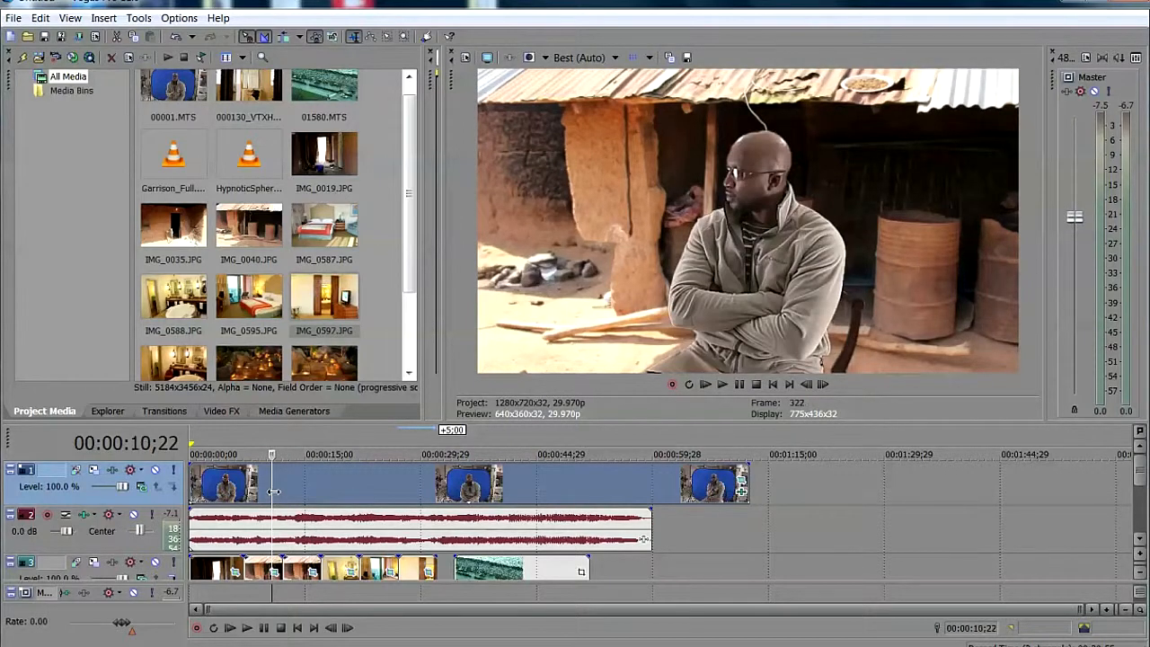
pyautogui.click(216, 493)
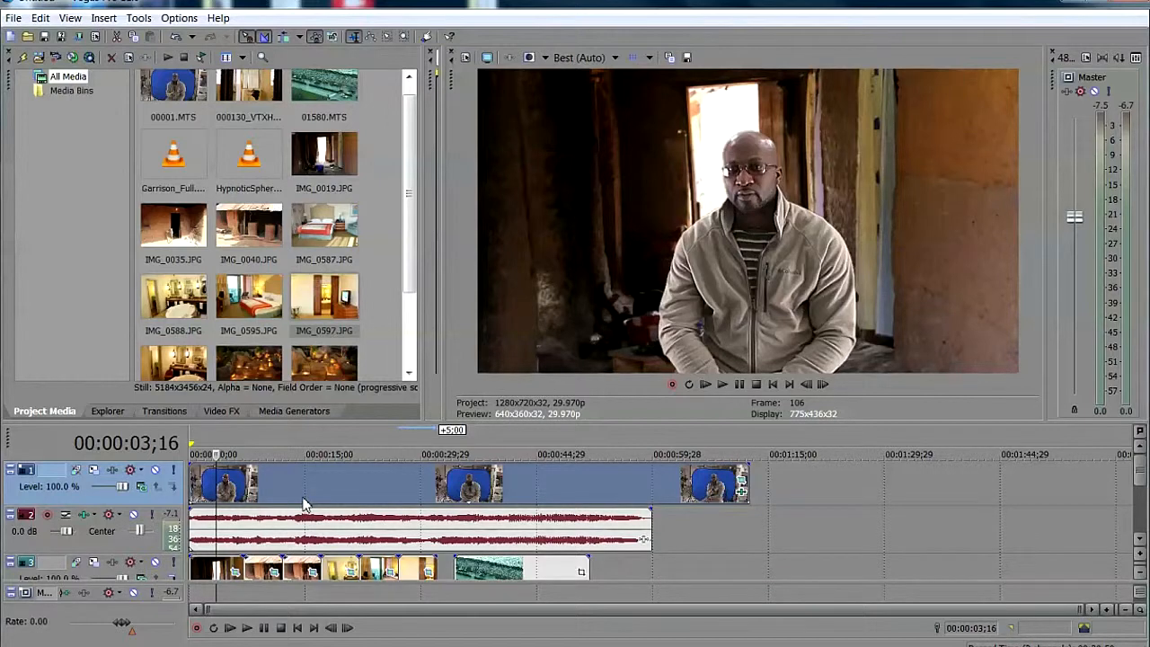
pyautogui.click(267, 497)
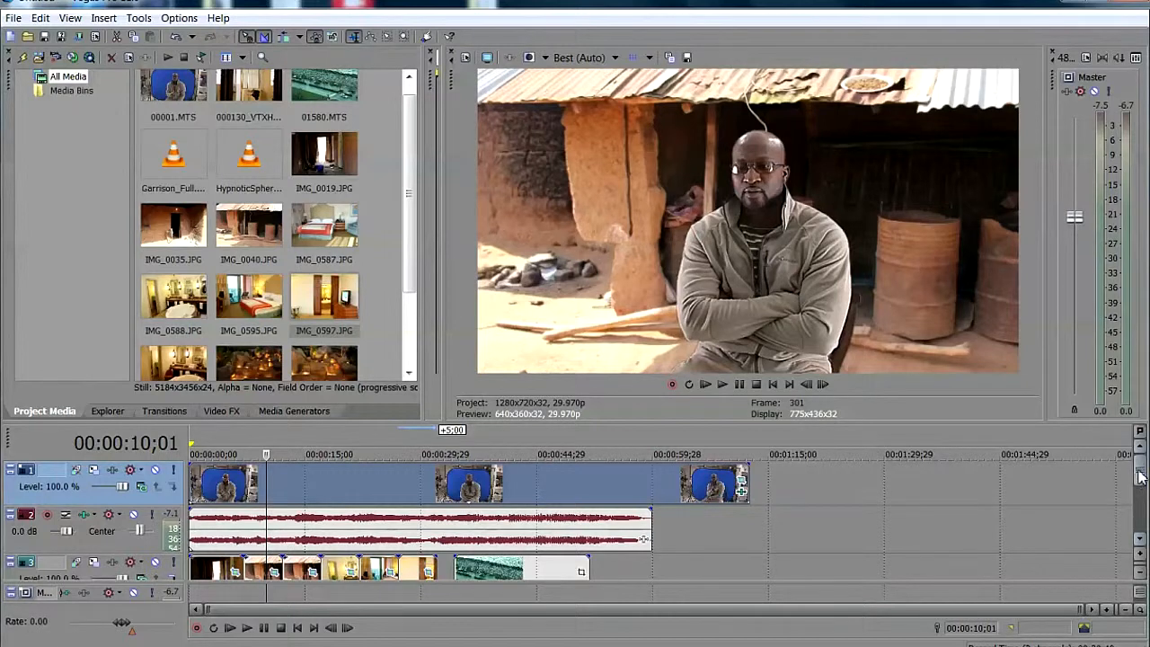
# - Add the Sharpen effect with the default preset to the IMG_0019 background, set its Amount to 0.800 and close the effect settings
pyautogui.scroll(-1, 1140, 478)
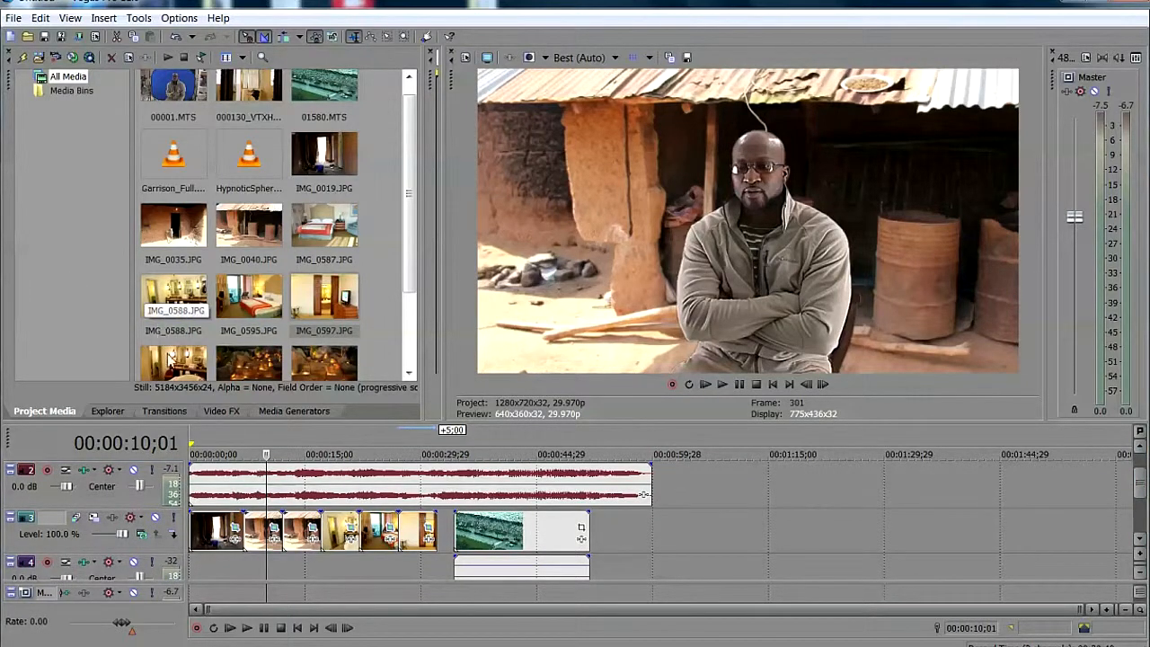
pyautogui.click(226, 412)
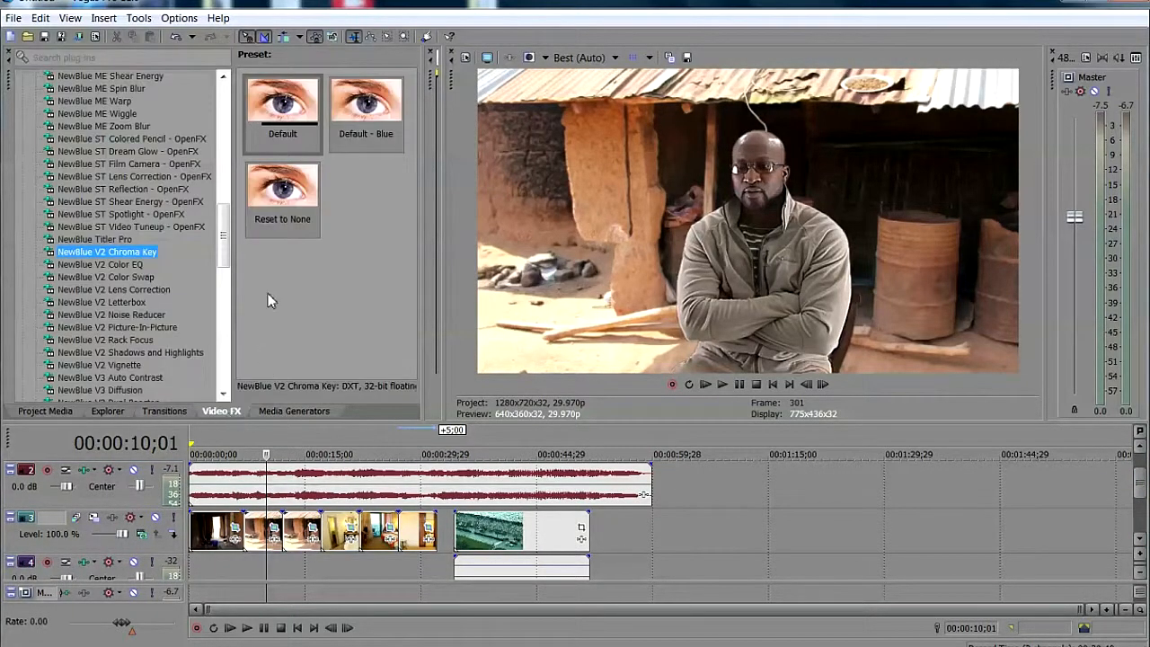
pyautogui.click(203, 530)
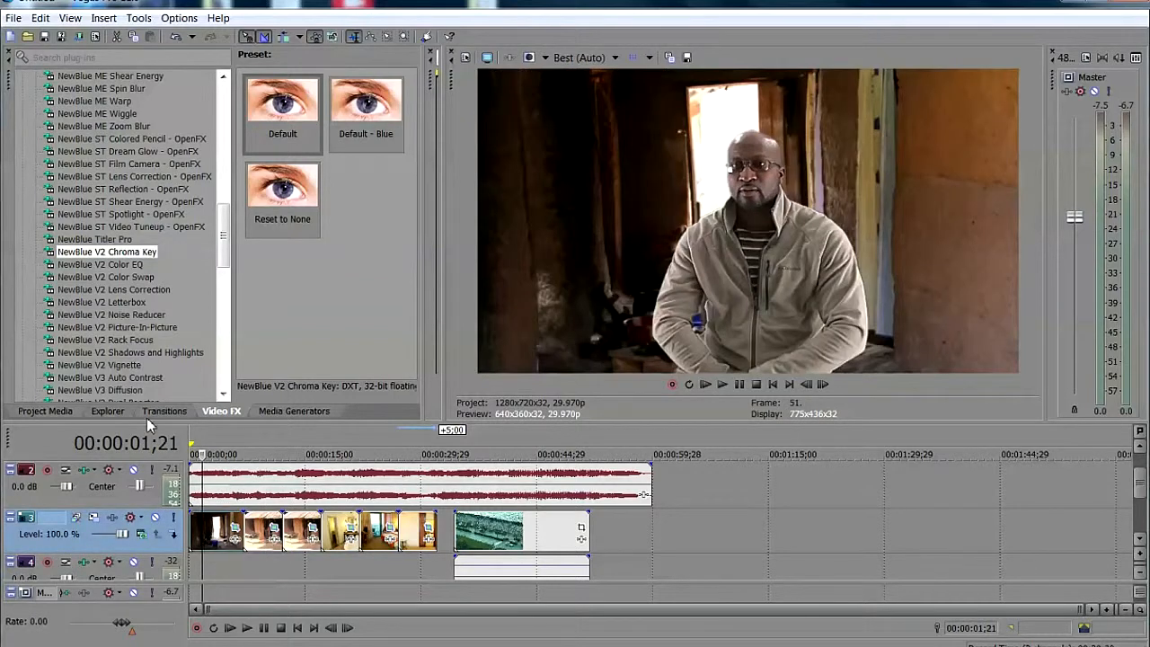
pyautogui.scroll(-10, 223, 240)
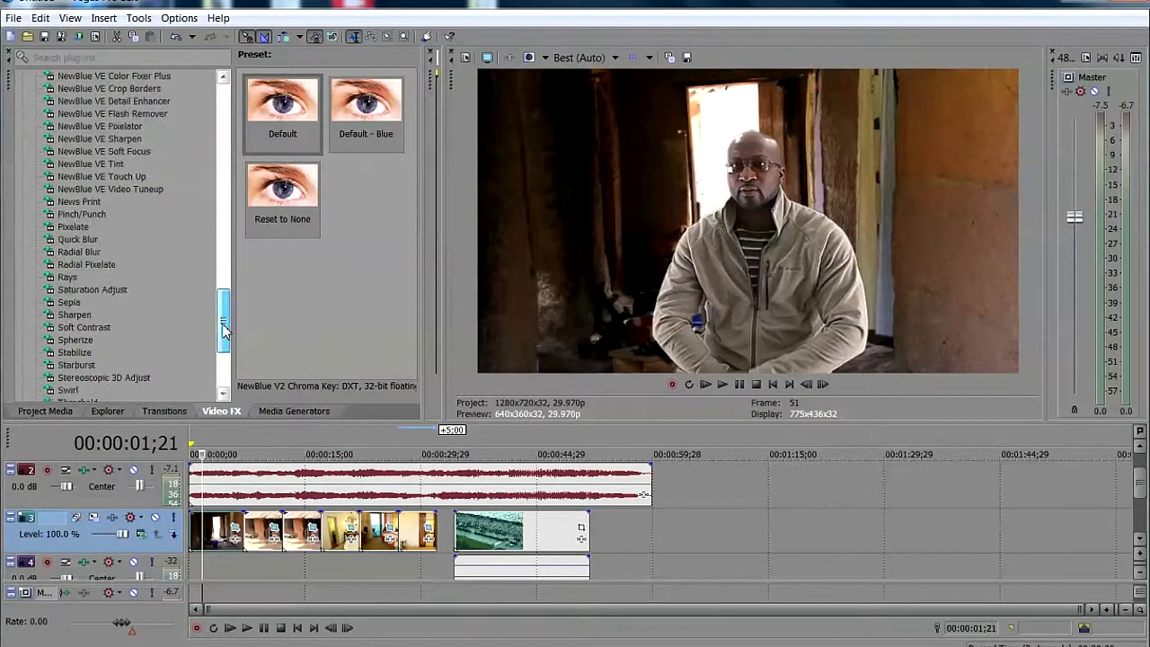
pyautogui.click(83, 316)
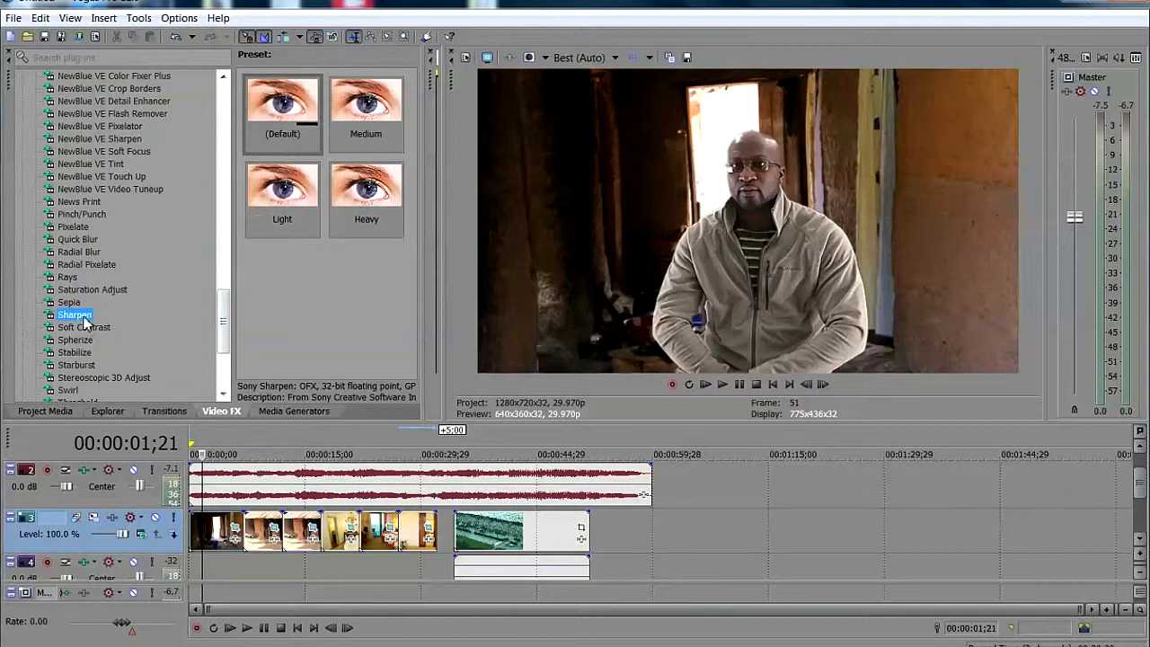
pyautogui.moveTo(286, 104); pyautogui.dragTo(213, 538)
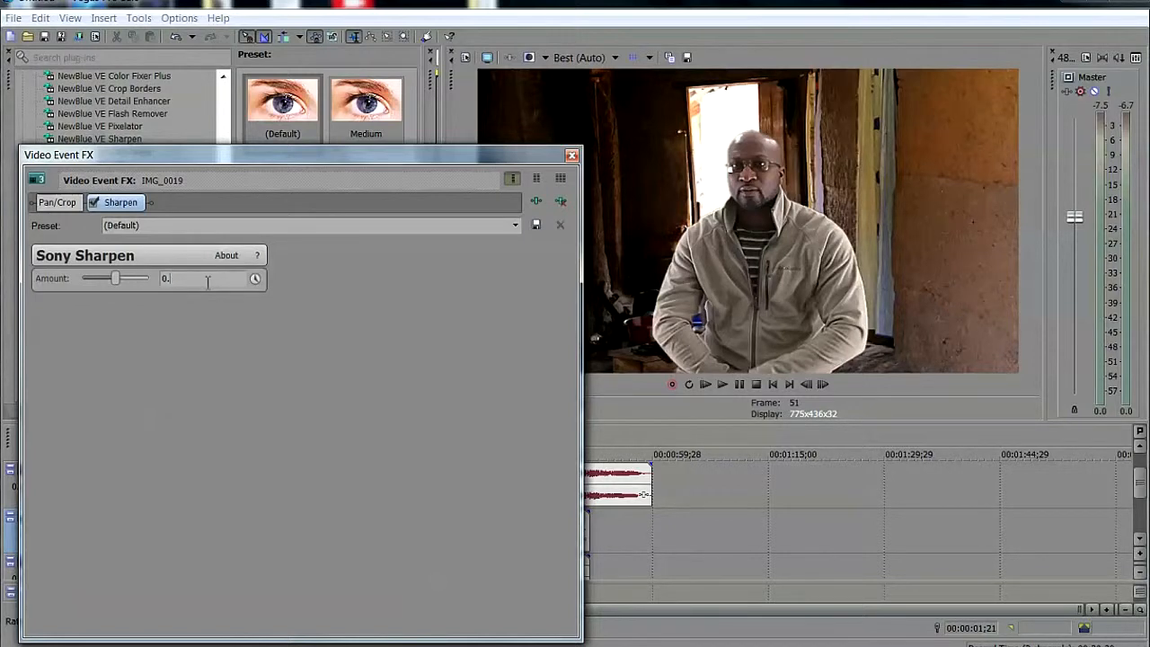
pyautogui.press('Return')
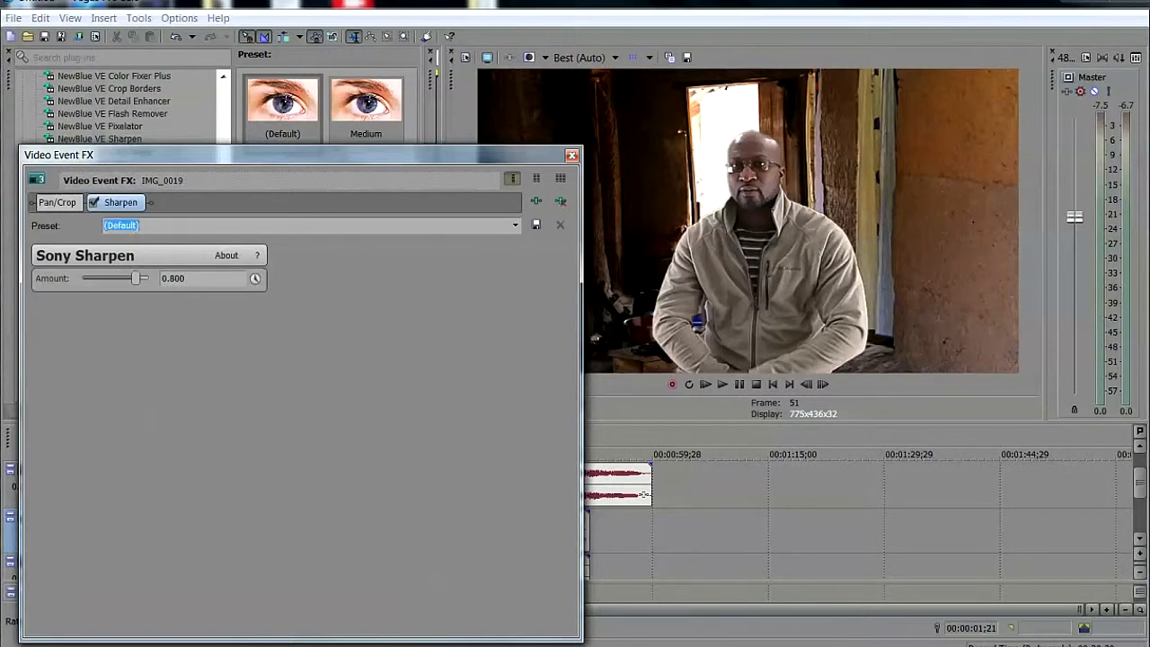
pyautogui.click(571, 156)
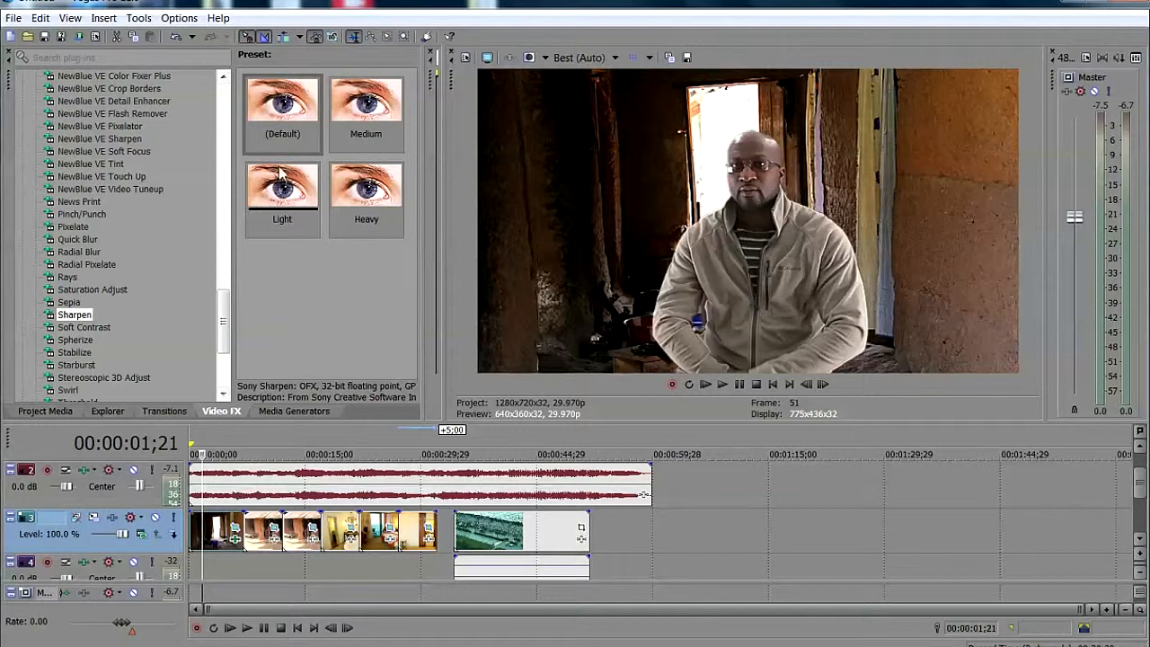
pyautogui.moveTo(365, 106); pyautogui.dragTo(261, 533)
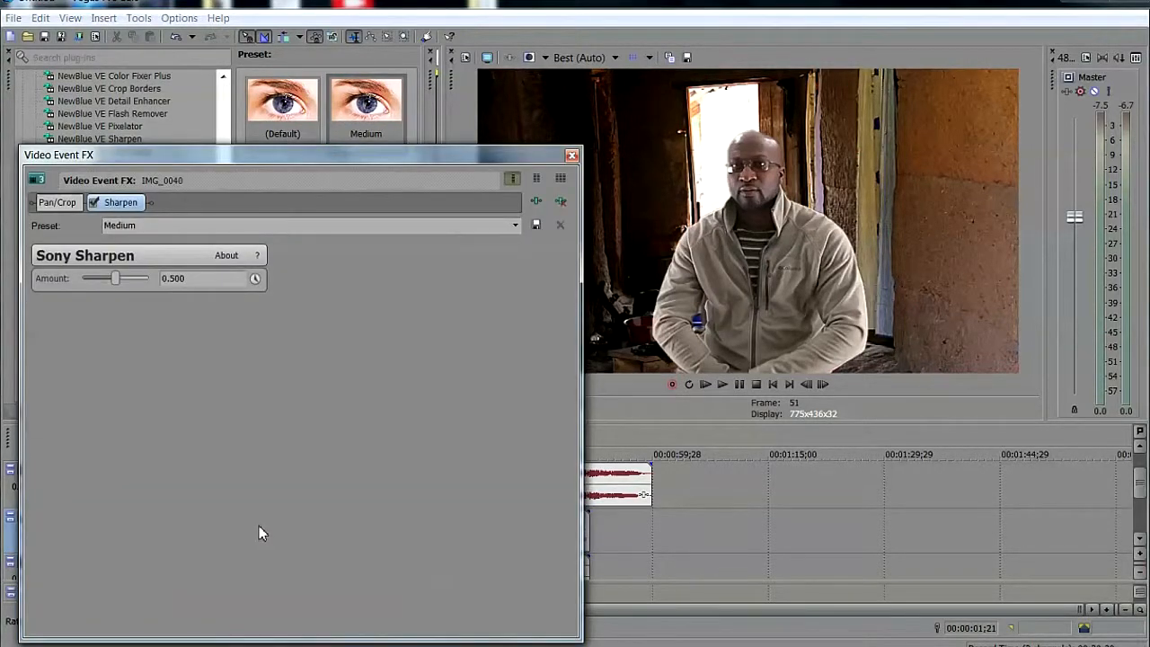
pyautogui.click(560, 202)
pyautogui.click(573, 157)
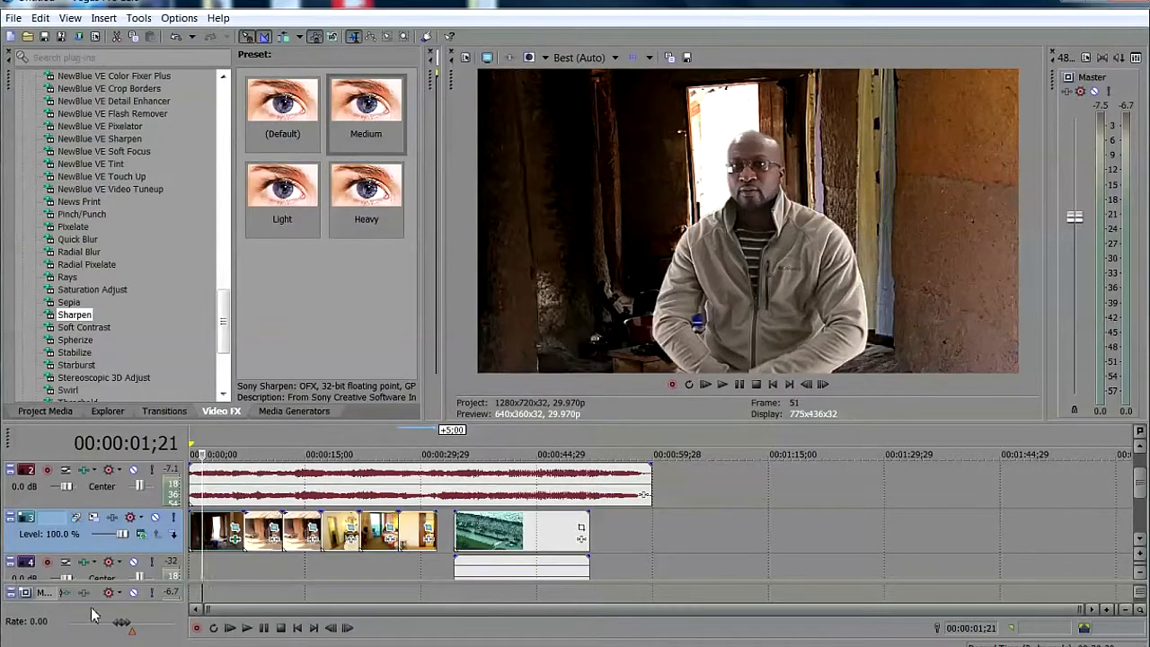
# - Apply the Sharpen effect's Heavy preset to both IMG_0040 backgrounds and close their effect settings
pyautogui.click(259, 548)
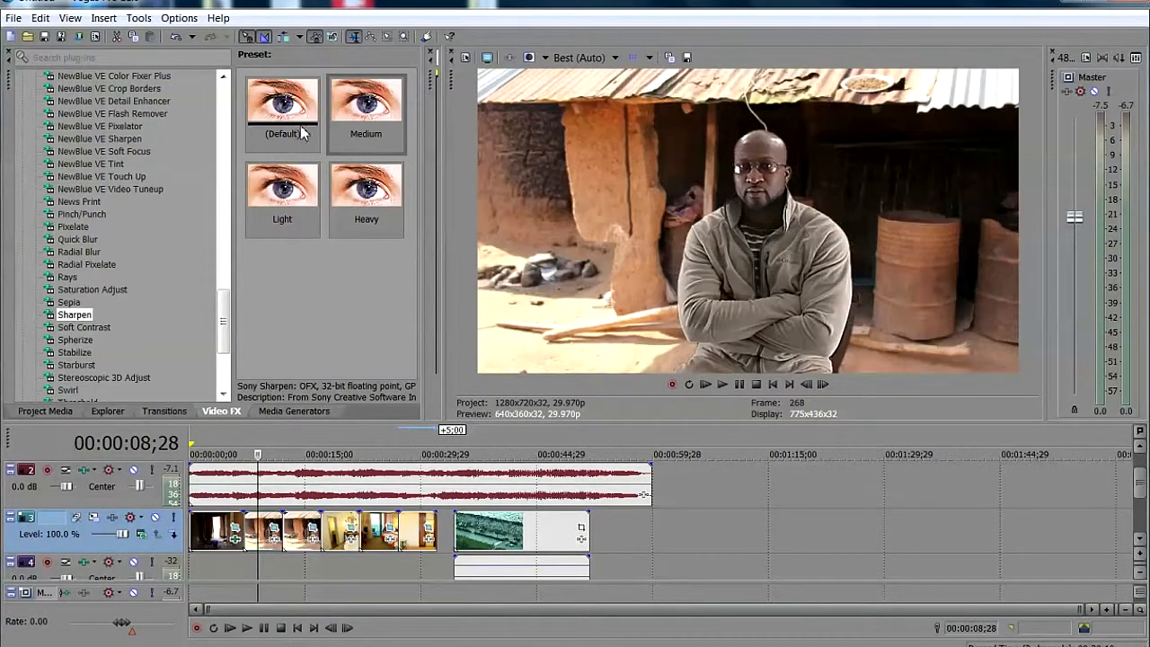
pyautogui.click(376, 194)
pyautogui.moveTo(334, 411); pyautogui.dragTo(266, 534)
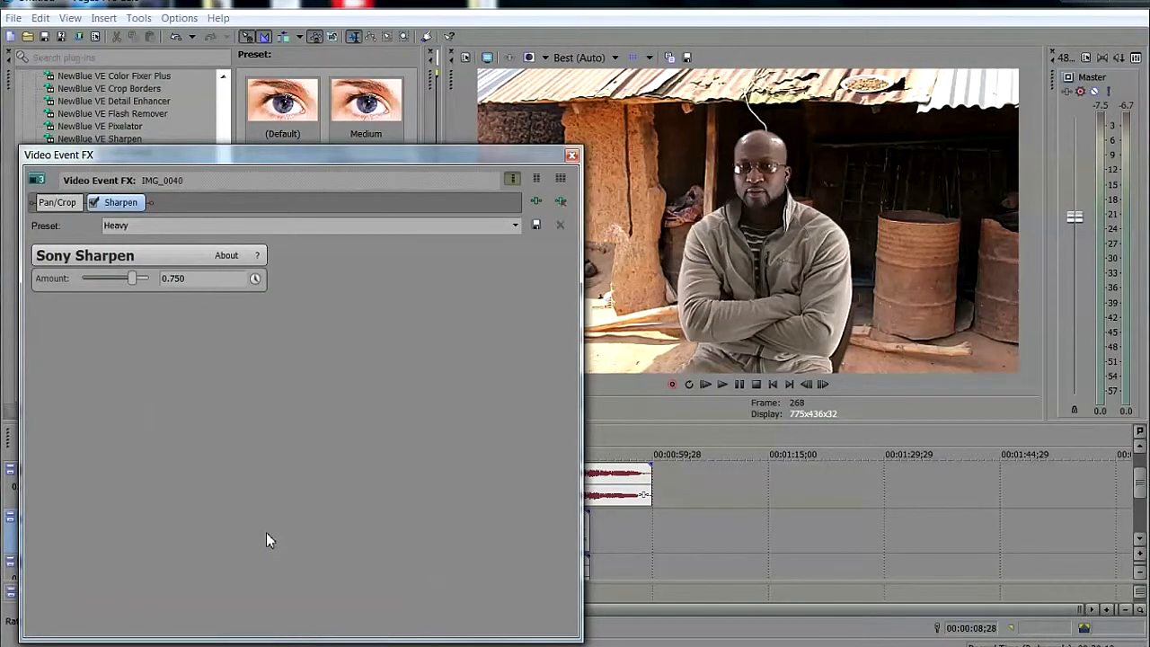
pyautogui.click(571, 154)
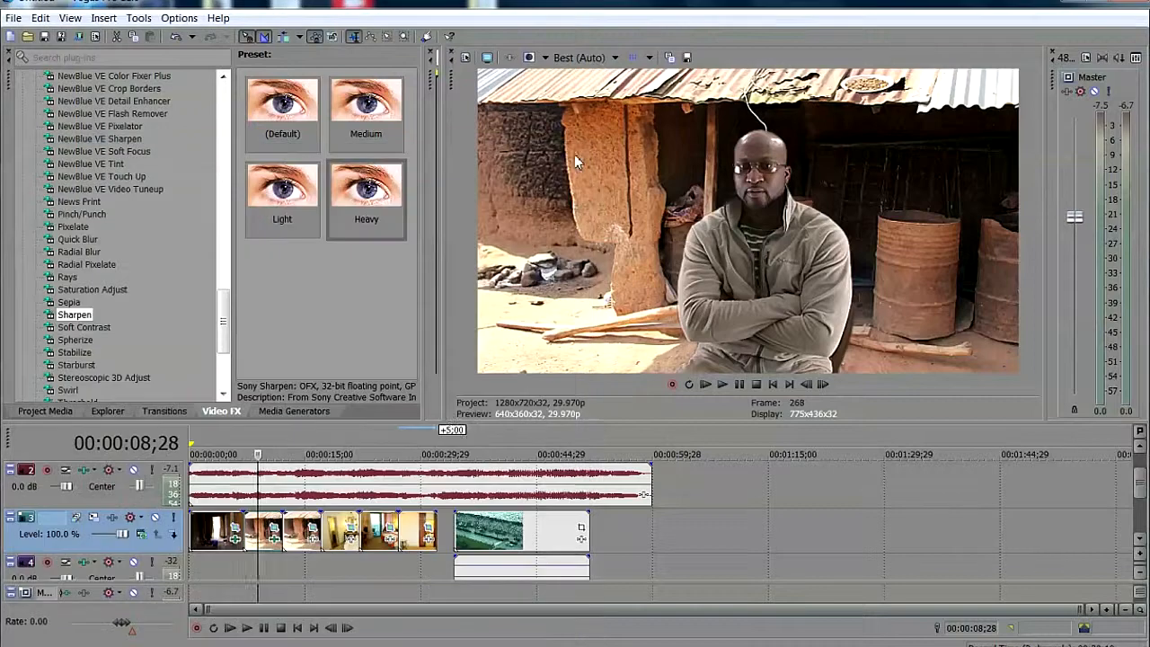
pyautogui.click(302, 534)
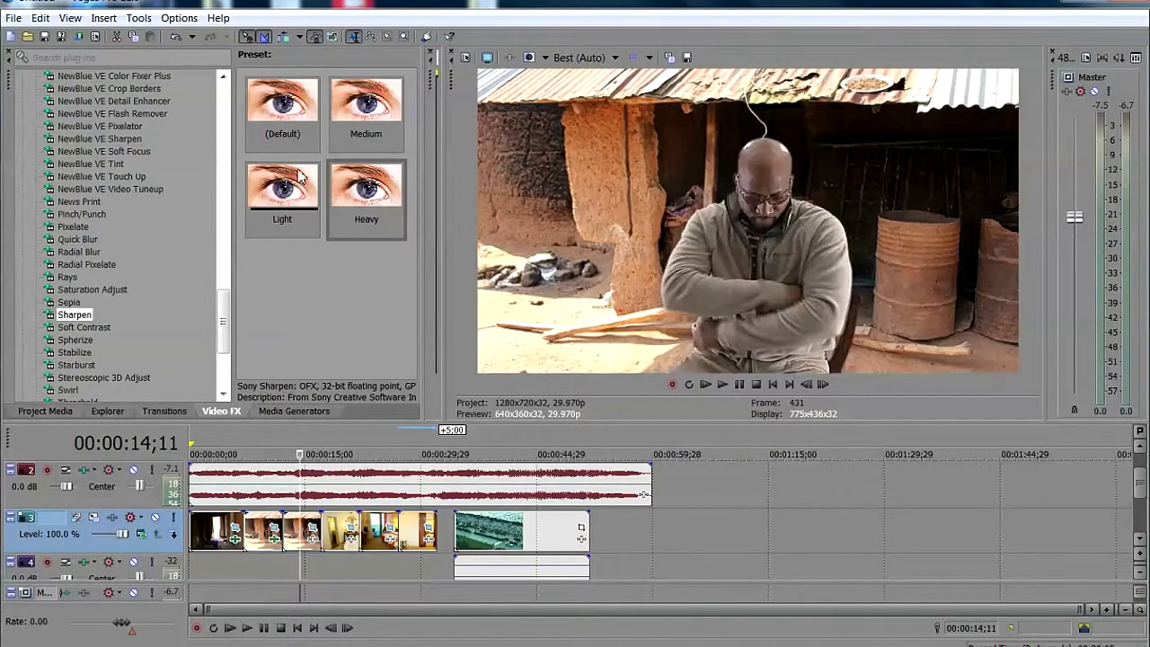
pyautogui.moveTo(365, 190); pyautogui.dragTo(289, 530)
pyautogui.click(573, 156)
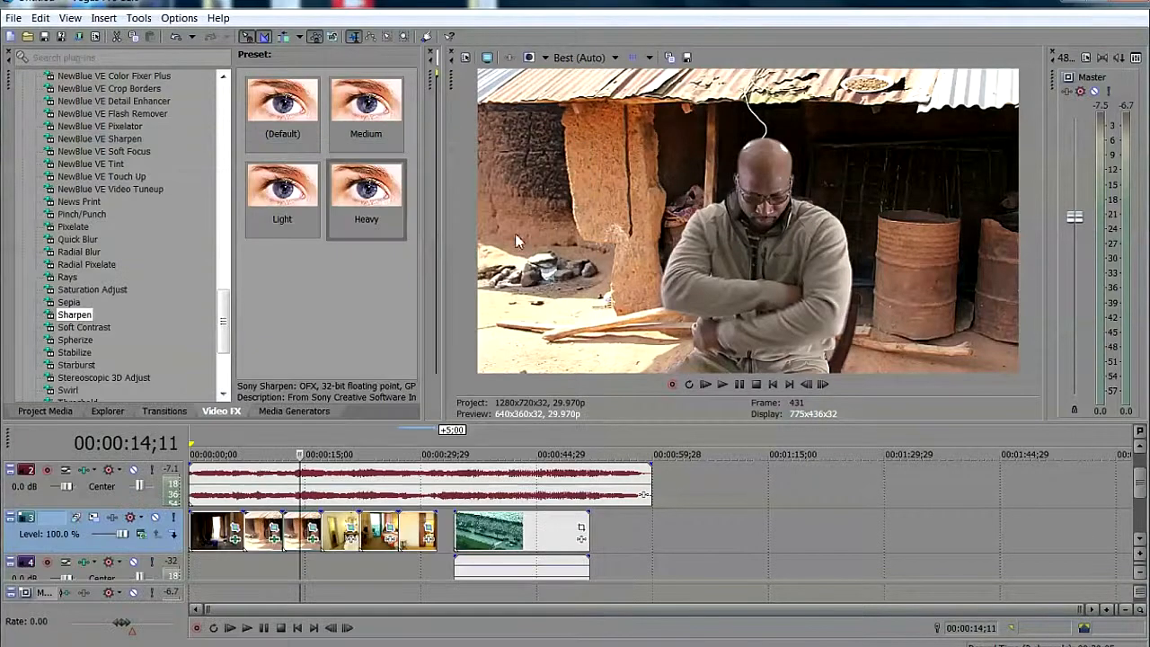
# - Apply the Sharpen effect's Heavy preset to the IMG_0588, IMG_0595 and IMG_0597 backgrounds and close their effect settings
pyautogui.click(334, 530)
pyautogui.moveTo(391, 219); pyautogui.dragTo(349, 532)
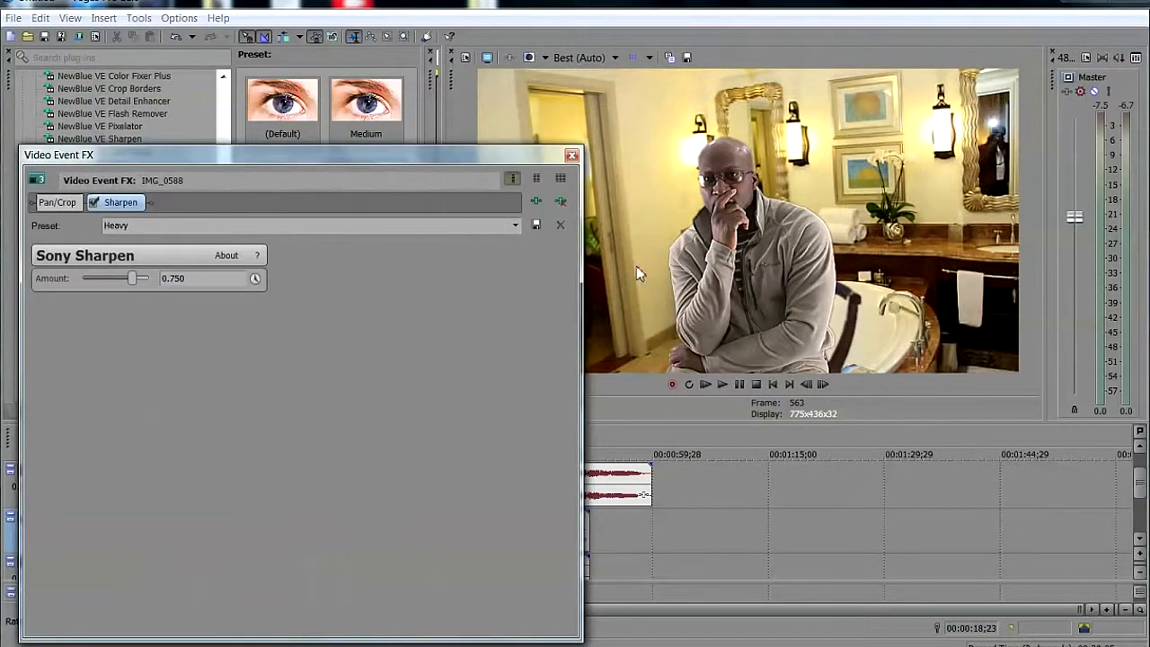
pyautogui.click(571, 156)
pyautogui.click(377, 532)
pyautogui.moveTo(382, 199); pyautogui.dragTo(374, 527)
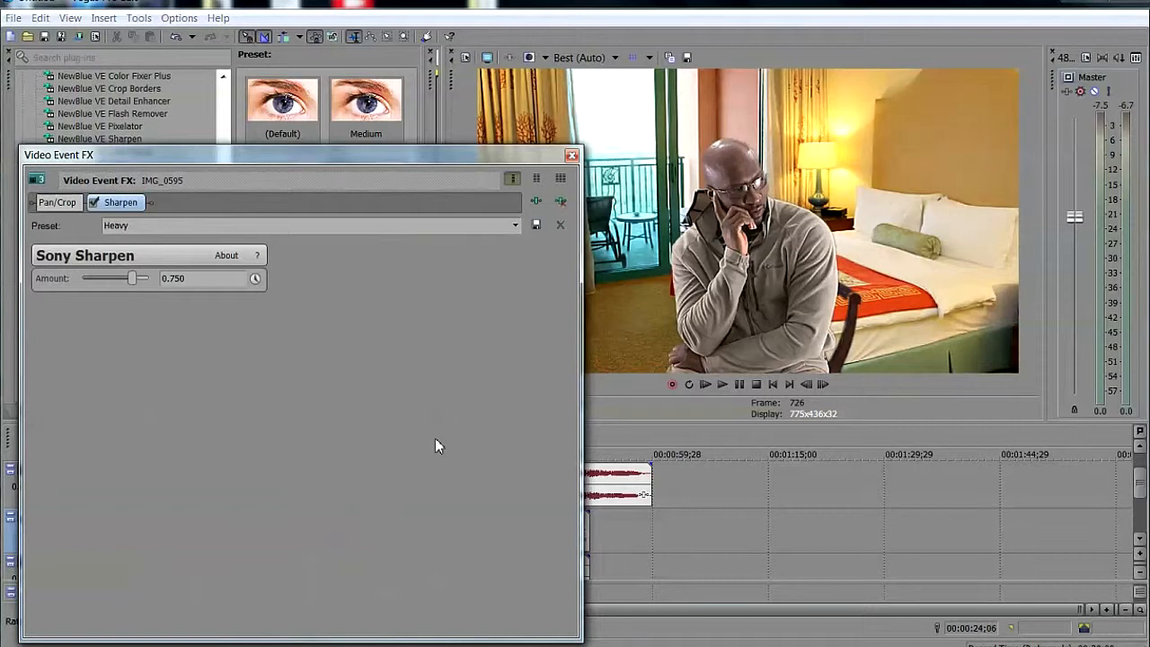
pyautogui.click(570, 154)
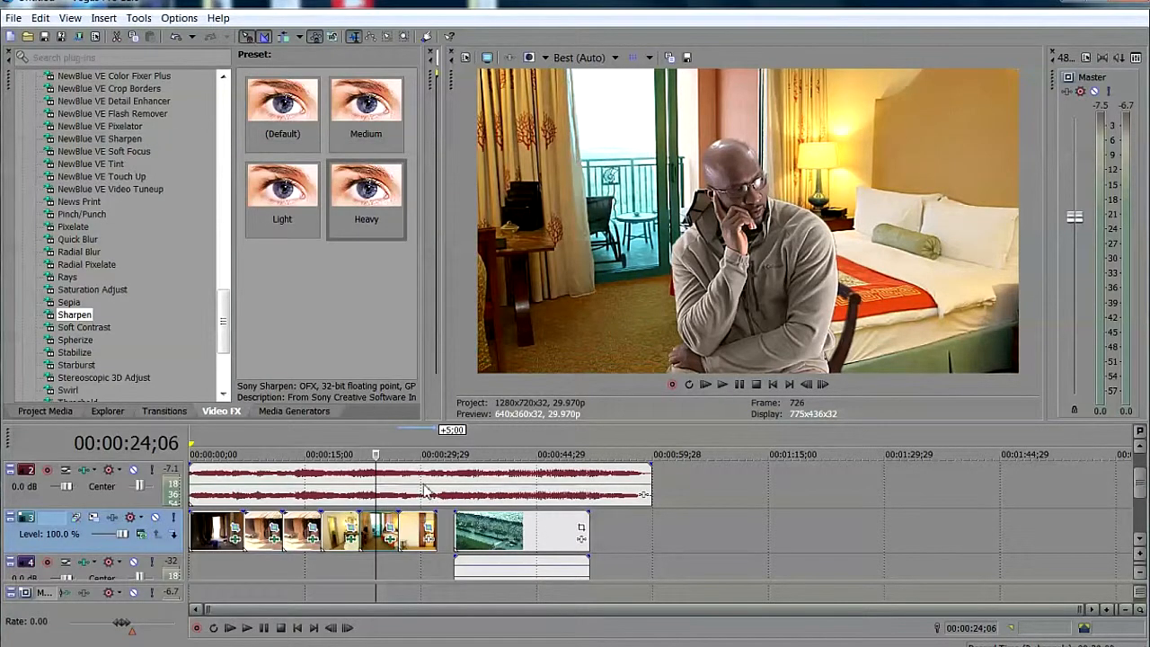
pyautogui.click(411, 441)
pyautogui.moveTo(369, 200); pyautogui.dragTo(417, 530)
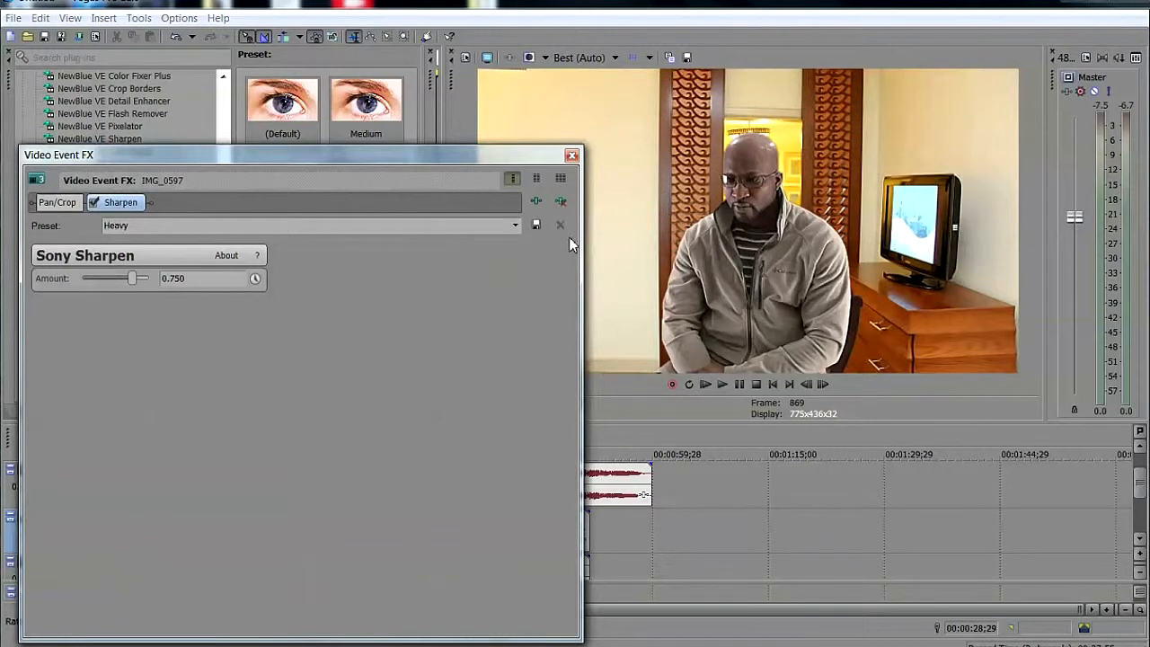
pyautogui.click(571, 155)
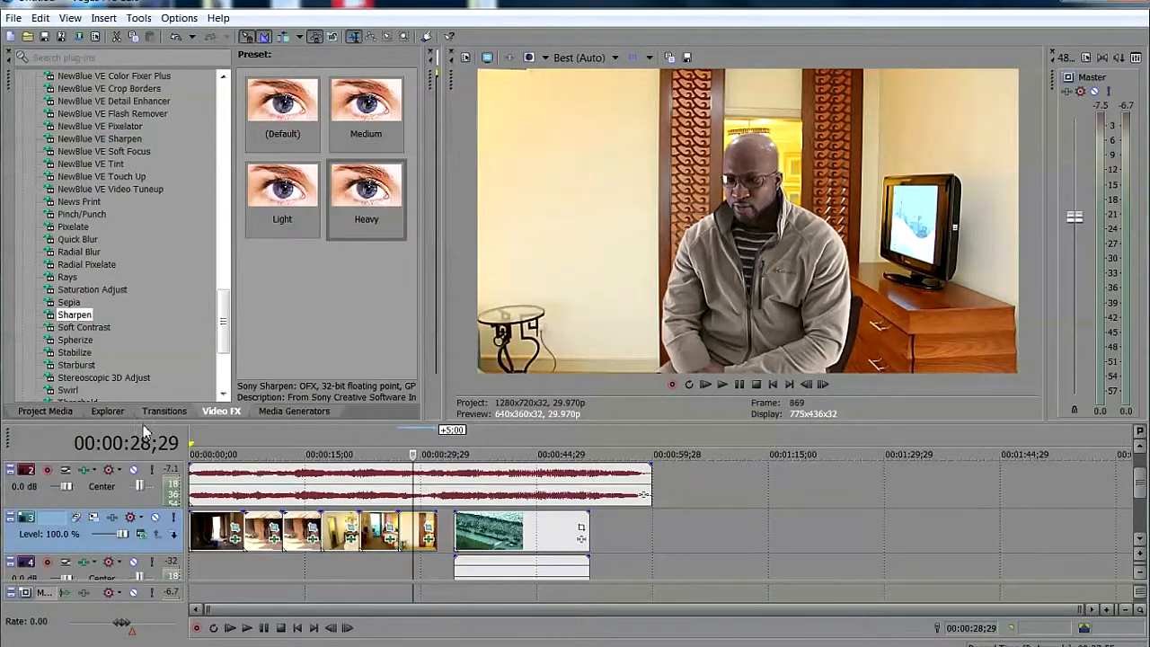
# - Add the default Brightness and Contrast effect to the IMG_0019 background, set Contrast to 0.200 and close the effect settings
pyautogui.click(219, 538)
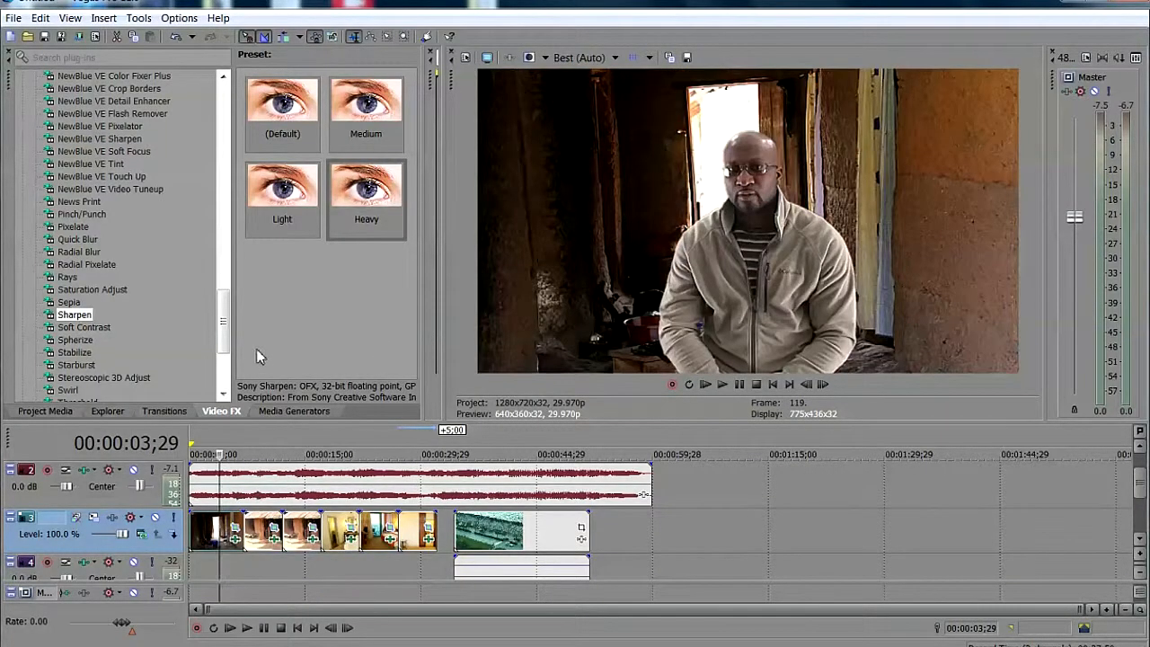
pyautogui.moveTo(225, 322); pyautogui.dragTo(270, 90)
pyautogui.click(139, 147)
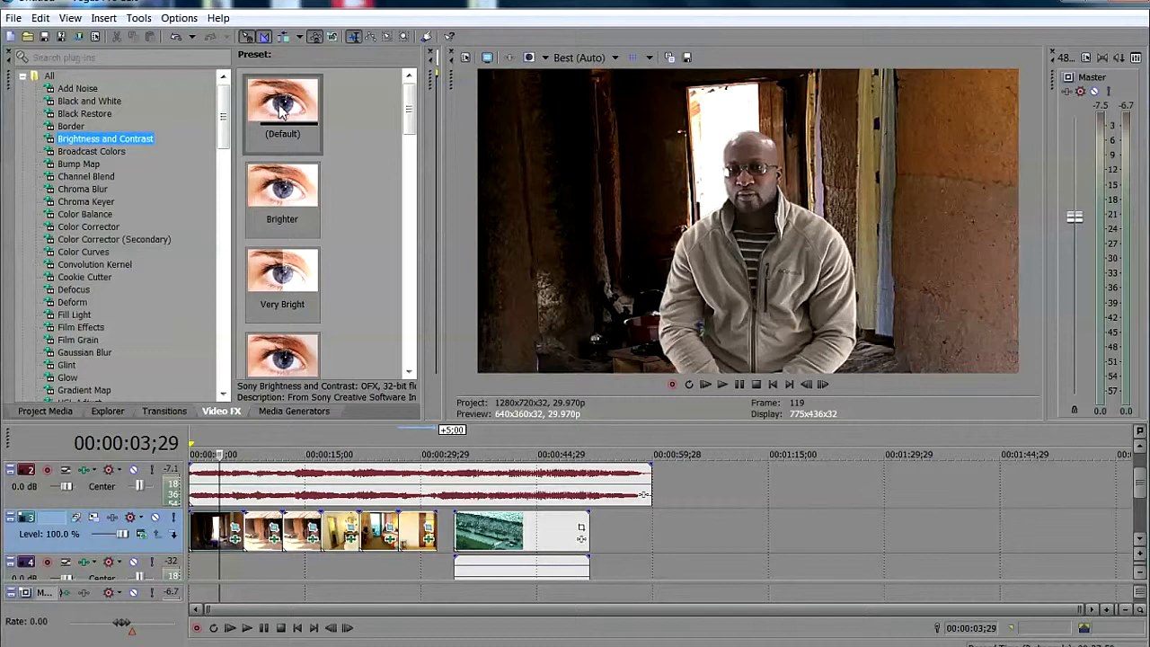
pyautogui.moveTo(282, 108); pyautogui.dragTo(230, 543)
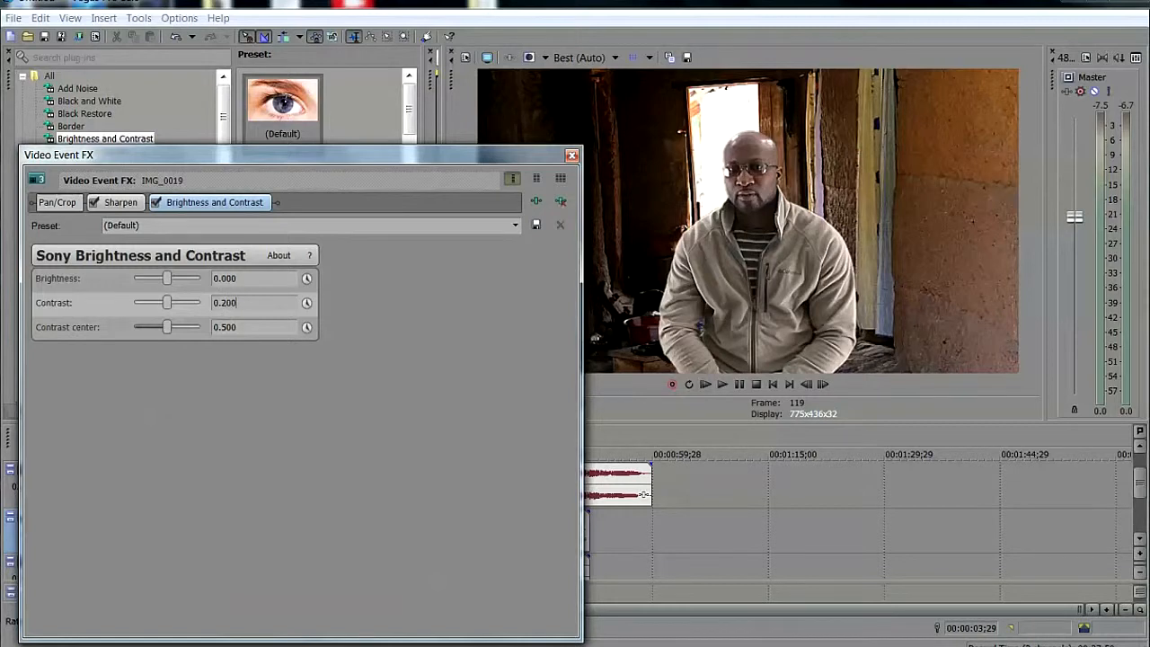
pyautogui.press('Tab')
pyautogui.click(571, 153)
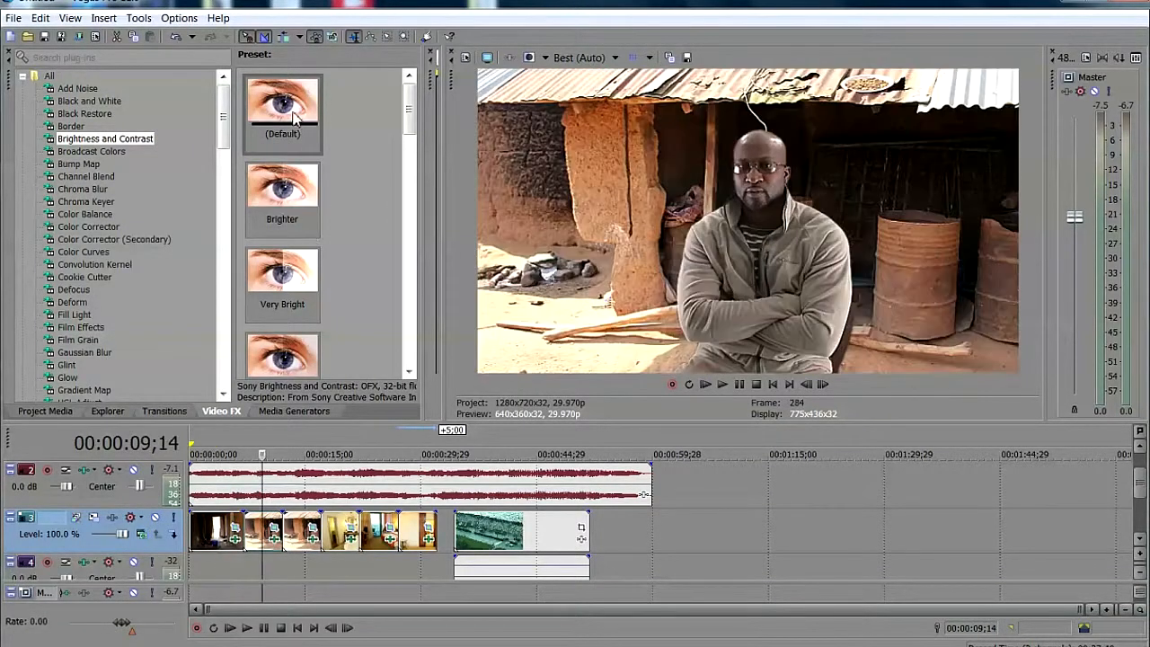
# - Add the default Brightness and Contrast effect to both IMG_0040 backgrounds, each with Contrast set to 0.200, and close the effect settings
pyautogui.moveTo(282, 106); pyautogui.dragTo(261, 528)
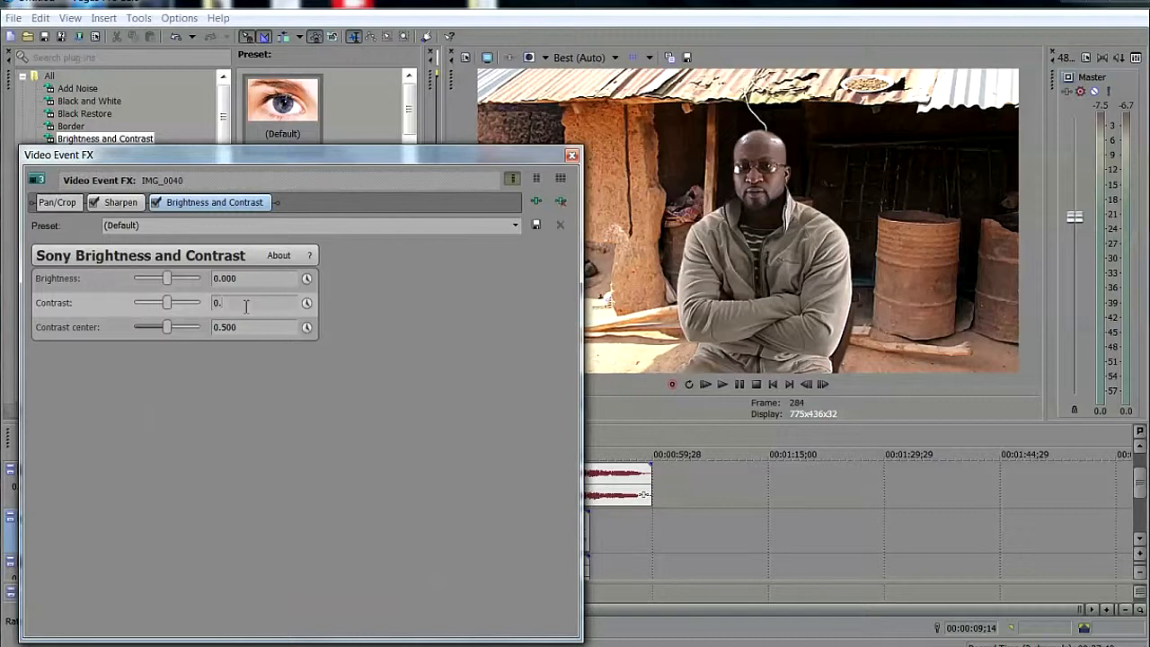
pyautogui.press('Return')
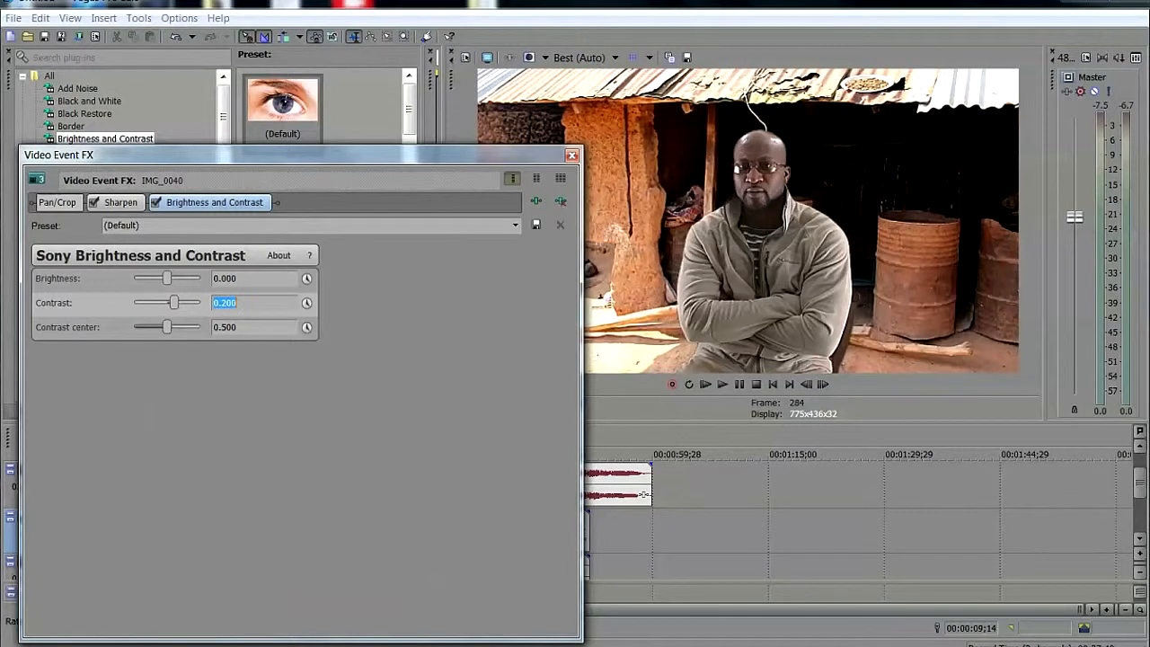
pyautogui.click(573, 156)
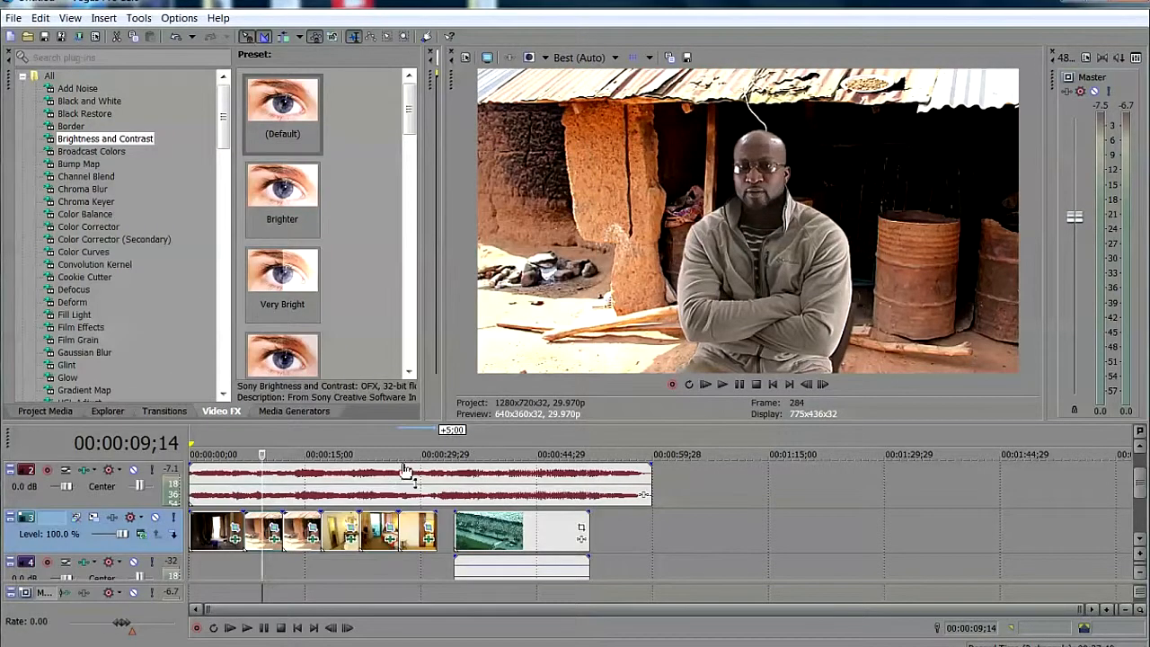
pyautogui.click(299, 530)
pyautogui.moveTo(279, 110); pyautogui.dragTo(308, 541)
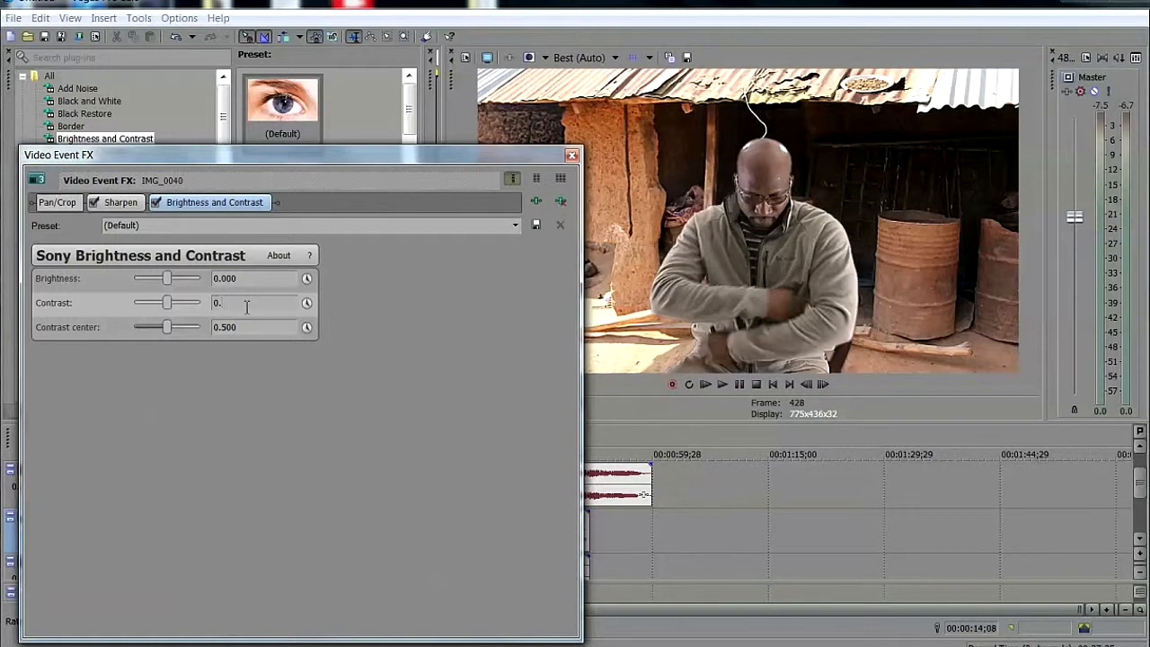
pyautogui.moveTo(166, 302); pyautogui.dragTo(173, 302)
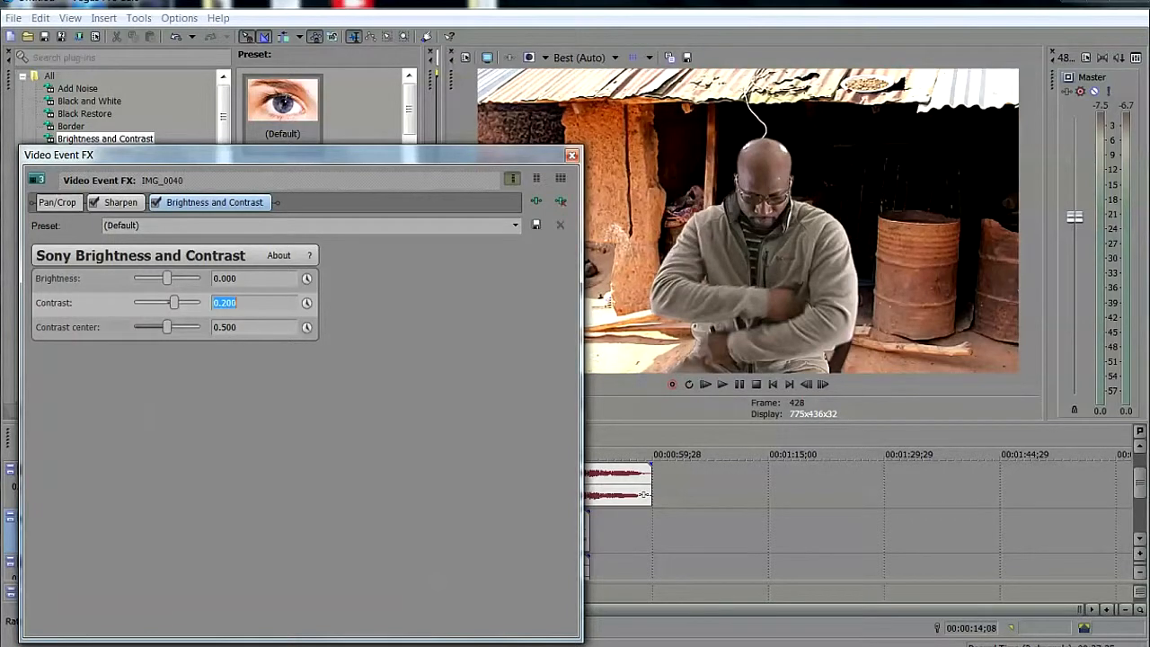
pyautogui.click(572, 154)
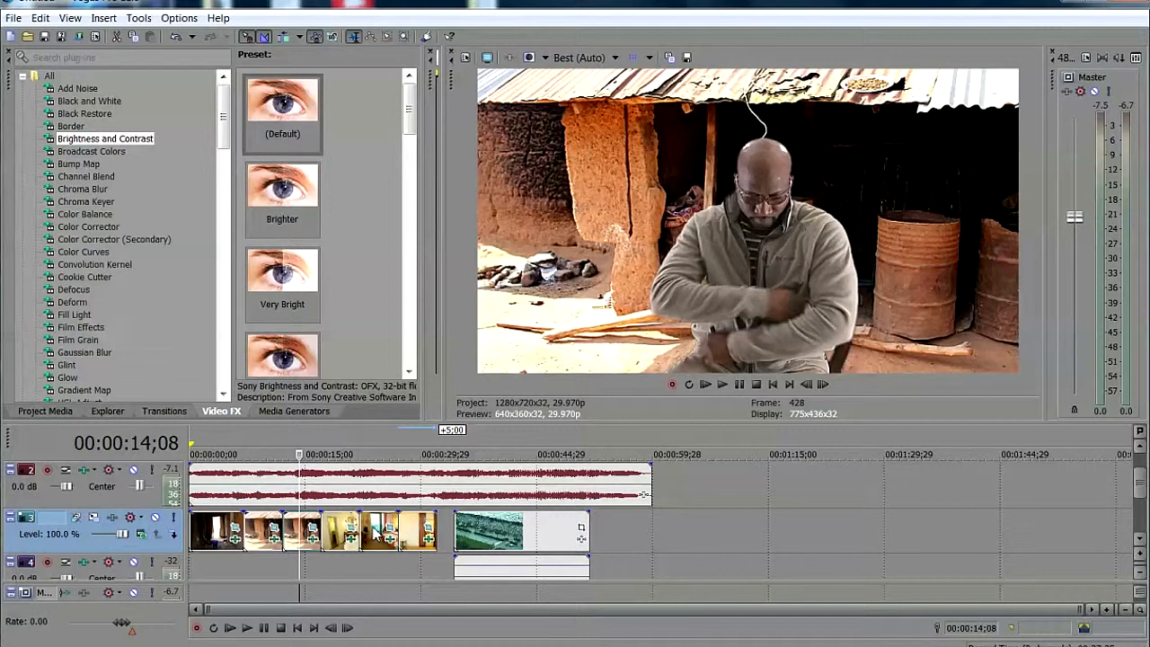
# - Add the default Brightness and Contrast effect to the IMG_0588 background, set Contrast to 0.200 and close the effect settings
pyautogui.click(333, 535)
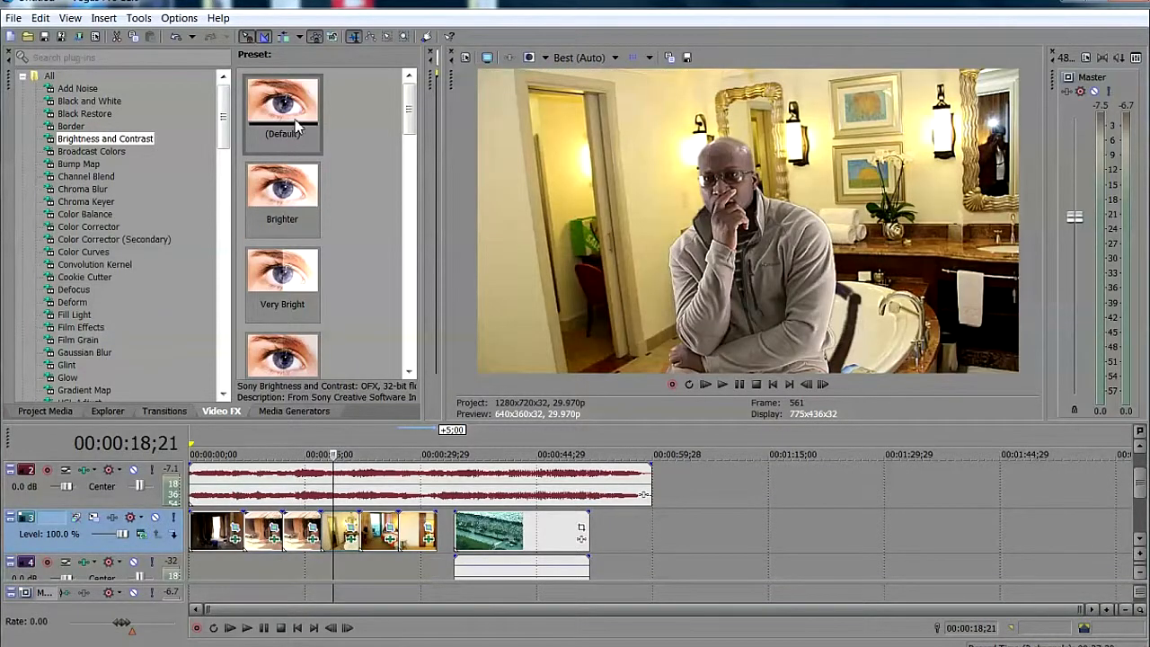
pyautogui.moveTo(290, 108); pyautogui.dragTo(339, 533)
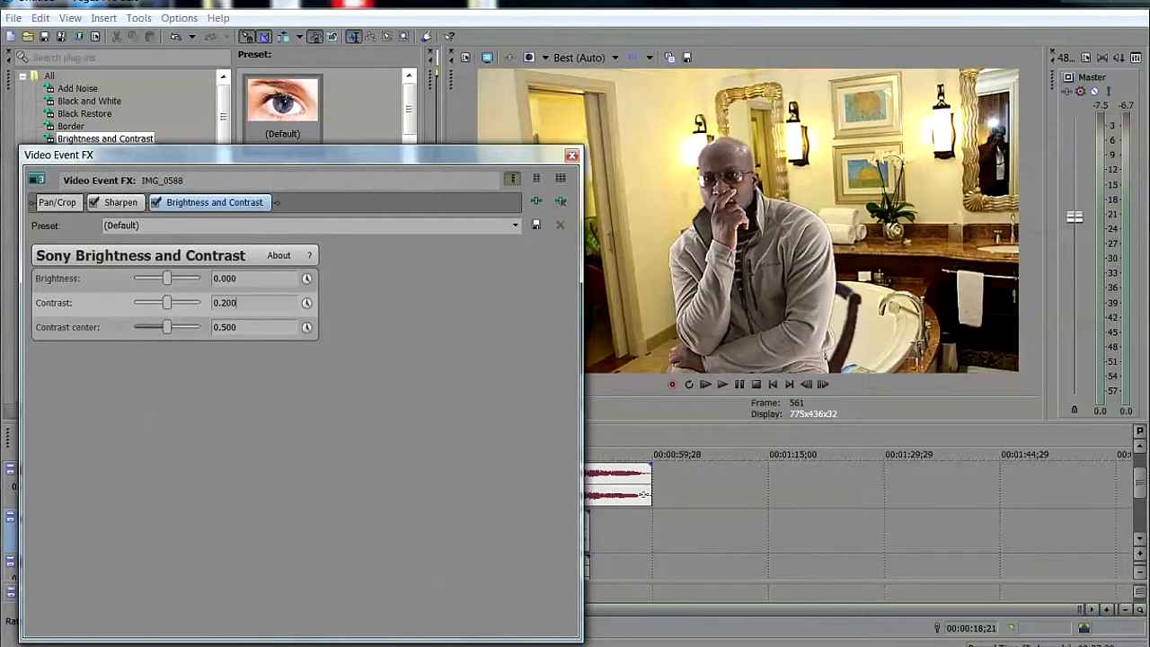
pyautogui.press('Return')
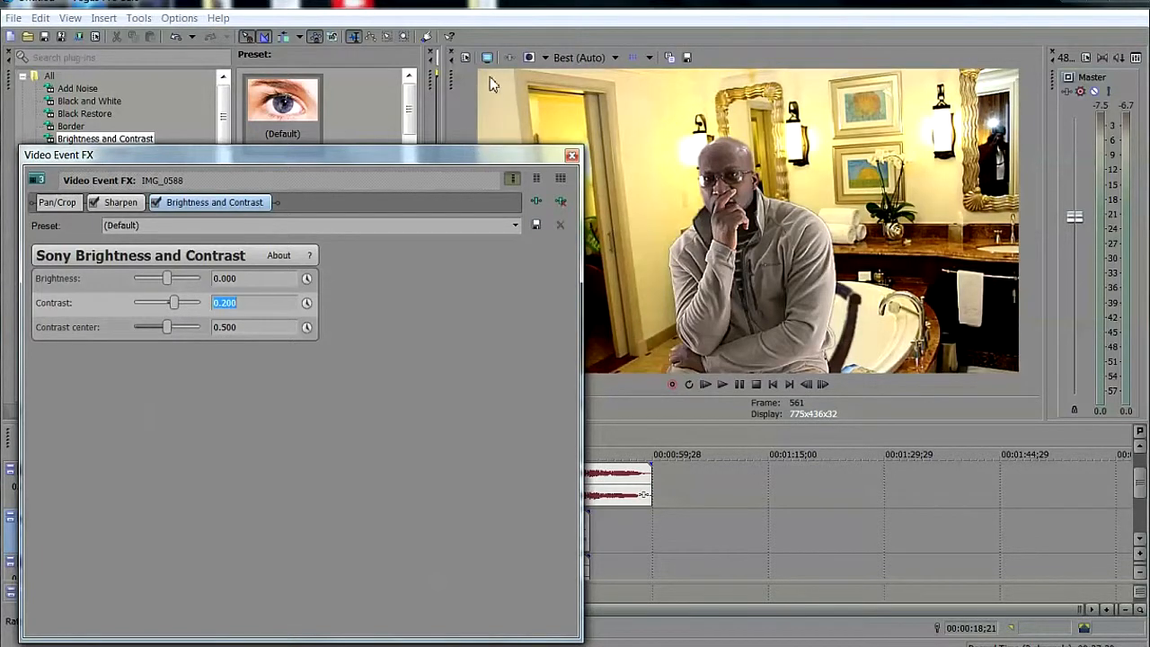
pyautogui.click(572, 154)
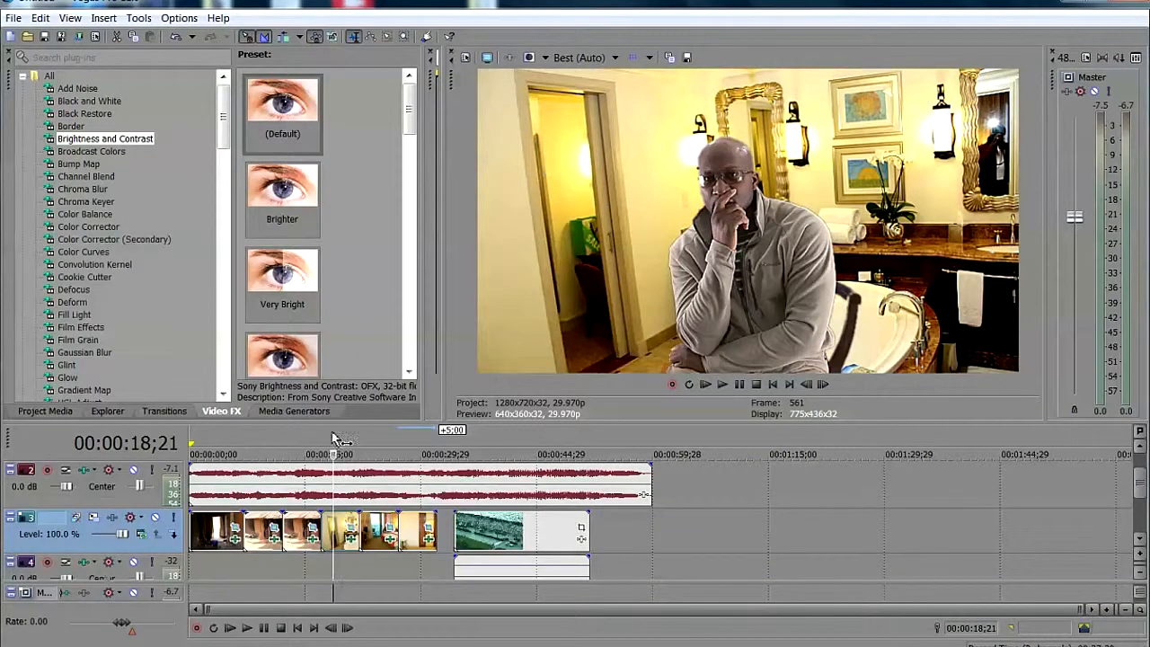
# - Add the default Brightness and Contrast effect to the IMG_0595 and IMG_0597 backgrounds, each with Contrast set to 0.200, and close the effect settings
pyautogui.click(375, 533)
pyautogui.moveTo(283, 108); pyautogui.dragTo(385, 539)
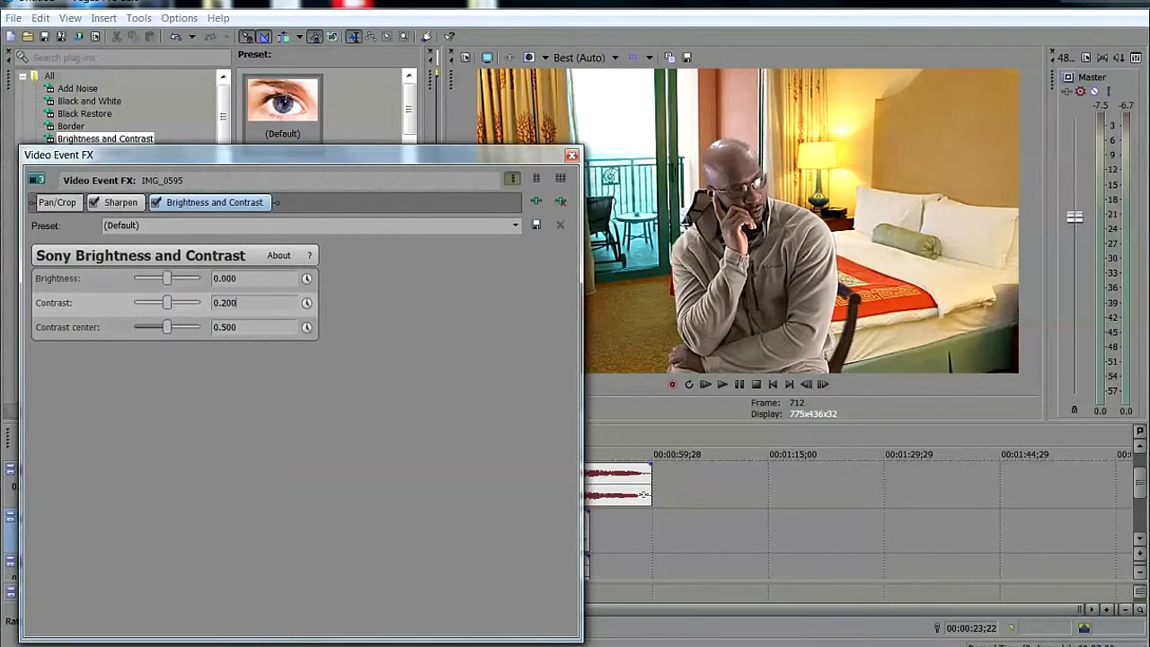
pyautogui.press('Return')
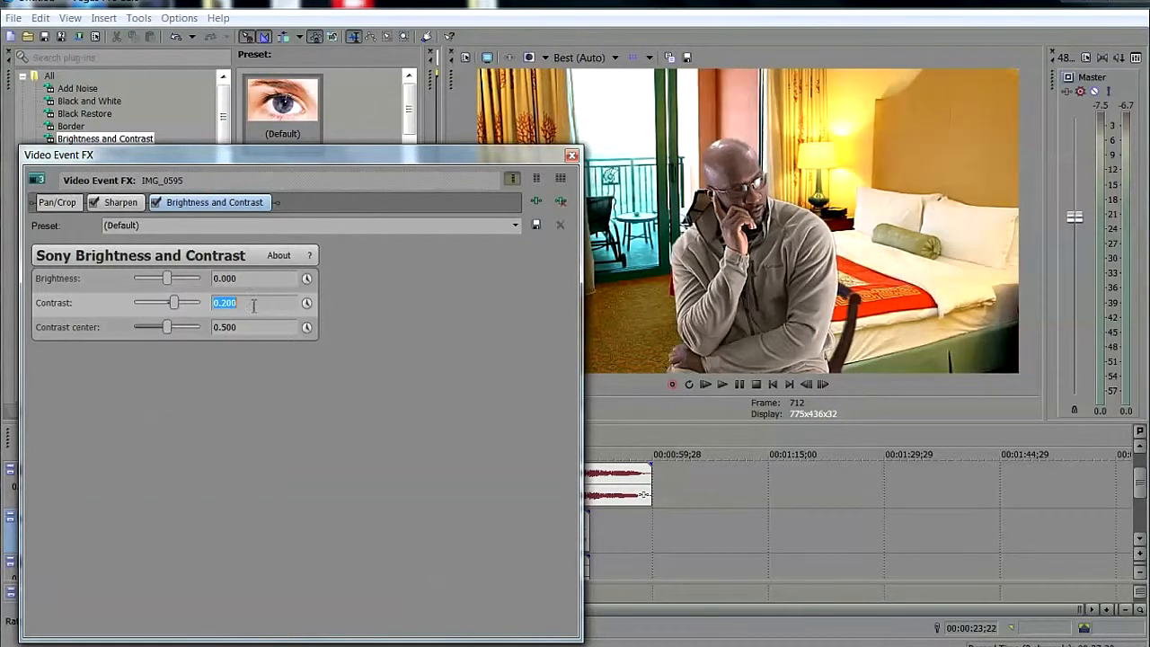
pyautogui.click(572, 156)
pyautogui.click(412, 525)
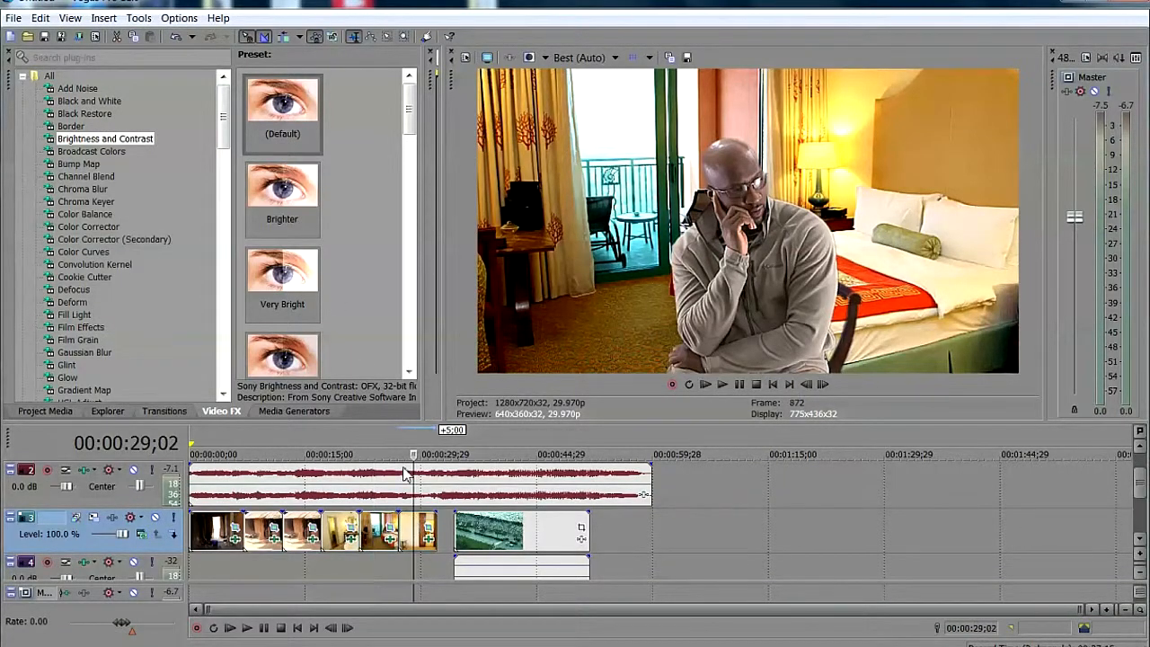
pyautogui.click(427, 523)
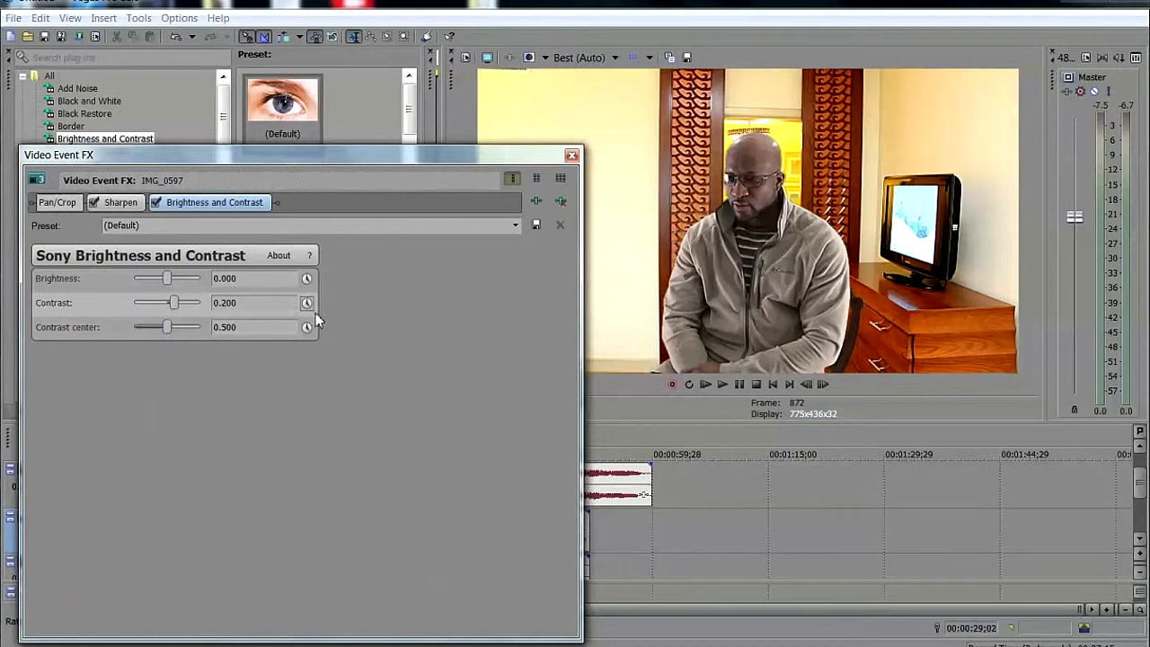
pyautogui.click(571, 154)
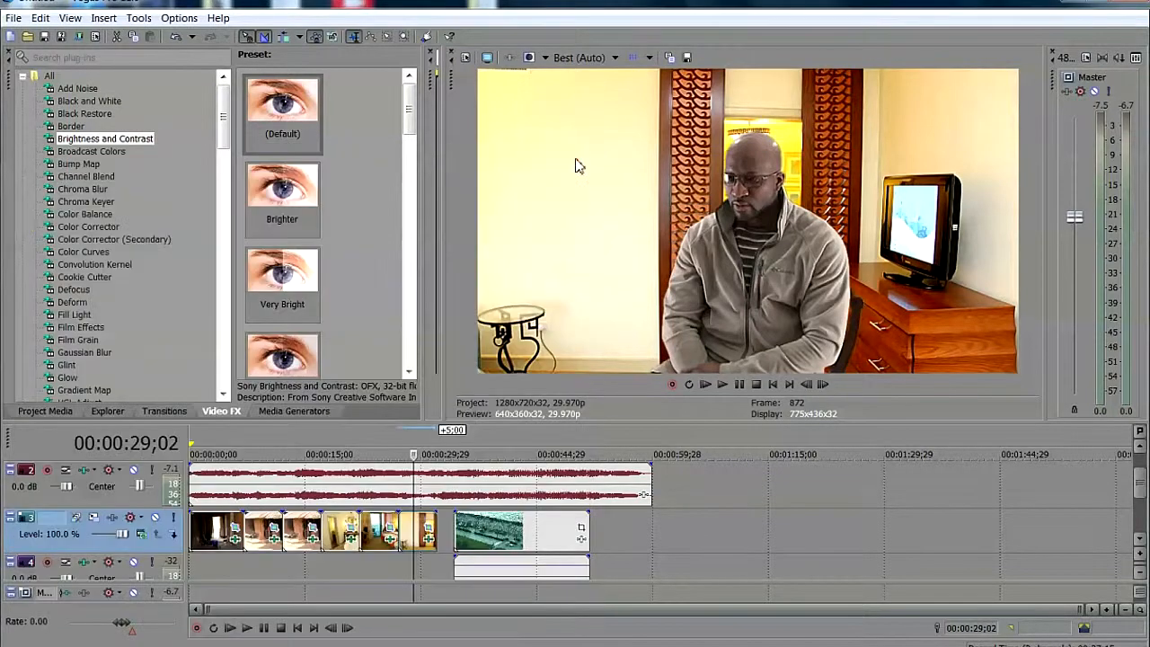
# - Apply the NewBlue VE Color Fixer Plus effect's Outdoors preset to the seated man's clip on track 1
pyautogui.moveTo(1142, 480); pyautogui.dragTo(1143, 459)
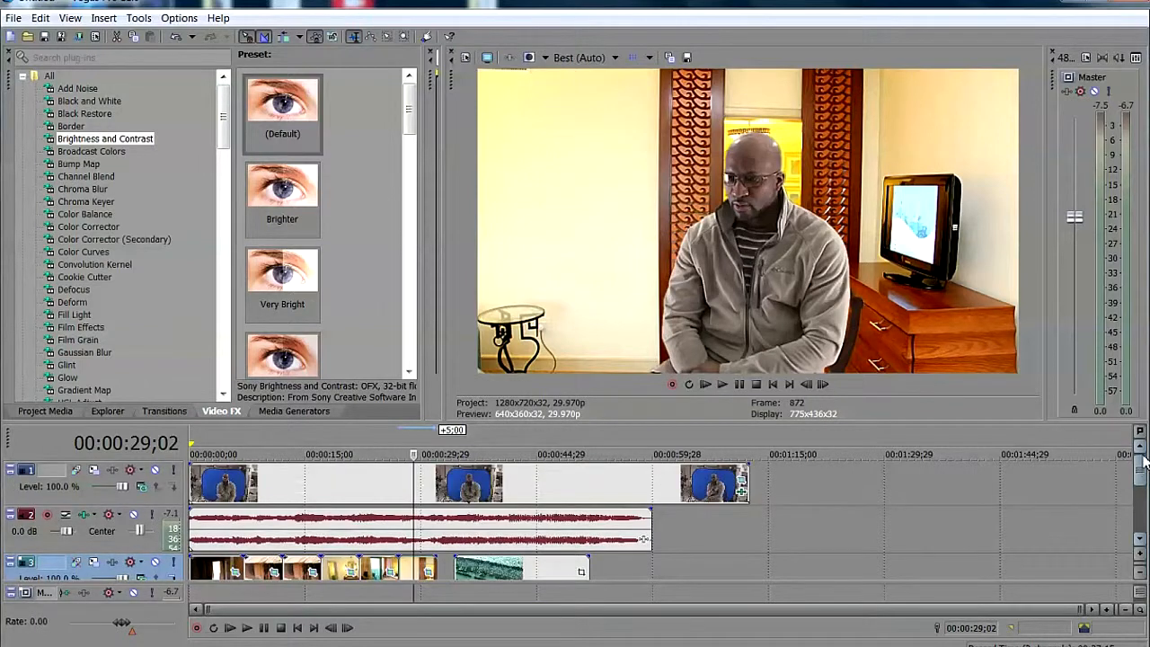
pyautogui.click(254, 486)
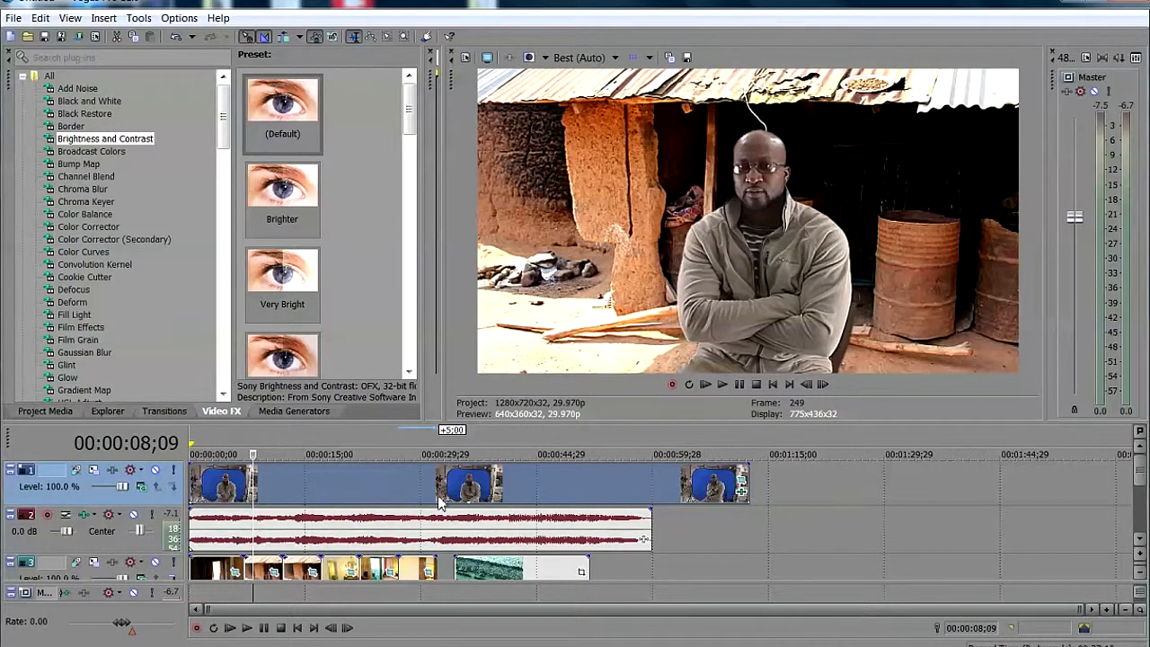
pyautogui.click(218, 537)
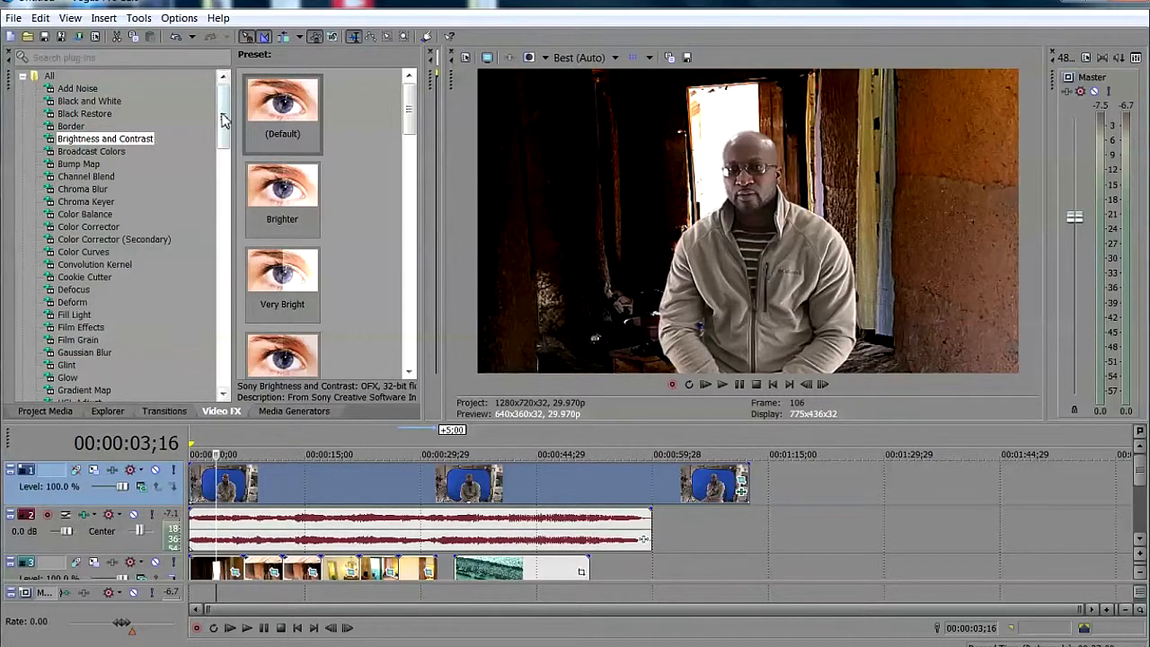
pyautogui.moveTo(220, 121)
pyautogui.mouseDown()
pyautogui.moveTo(232, 131)
pyautogui.moveTo(228, 216)
pyautogui.moveTo(230, 128)
pyautogui.moveTo(241, 117)
pyautogui.mouseUp()
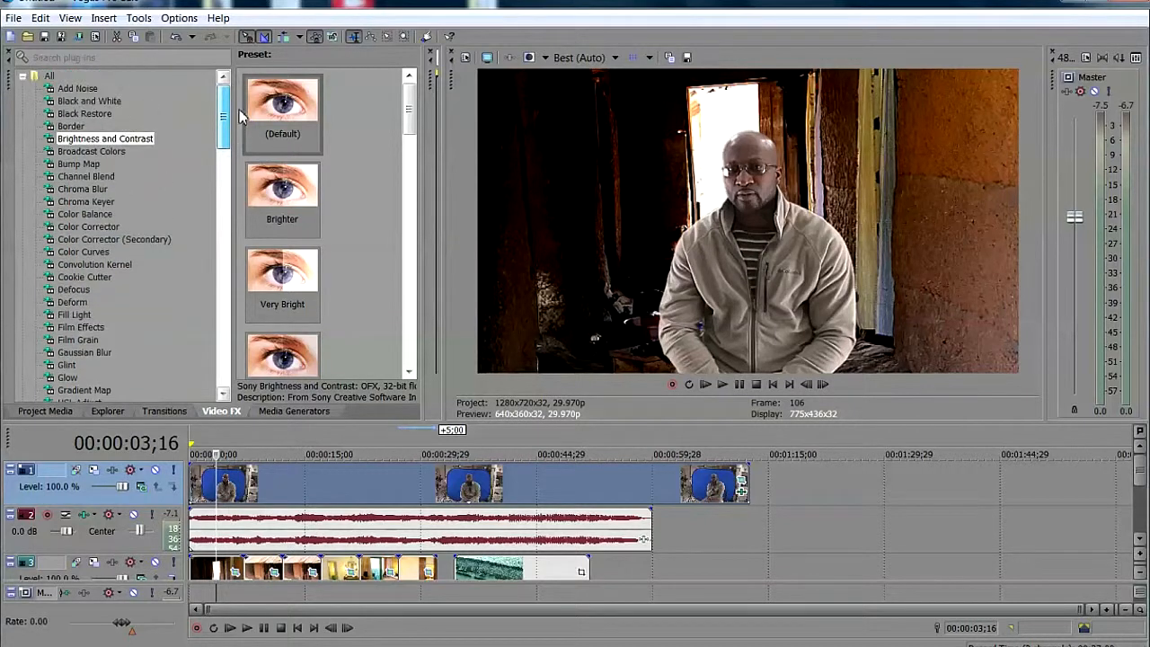
pyautogui.click(103, 229)
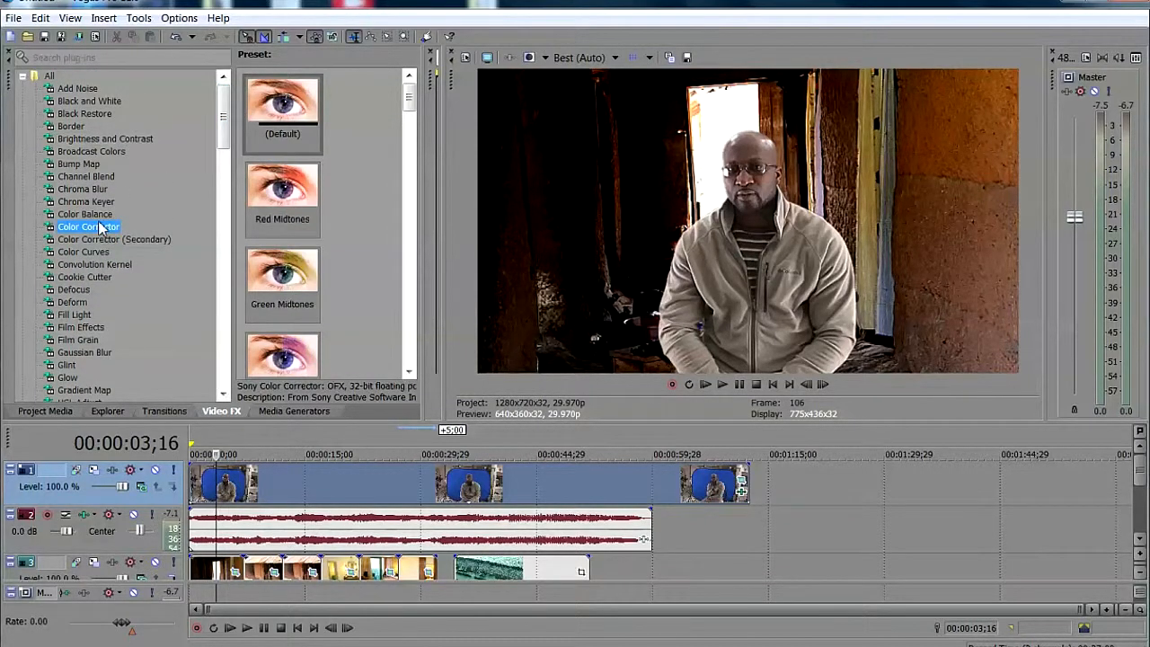
pyautogui.moveTo(224, 115); pyautogui.dragTo(221, 277)
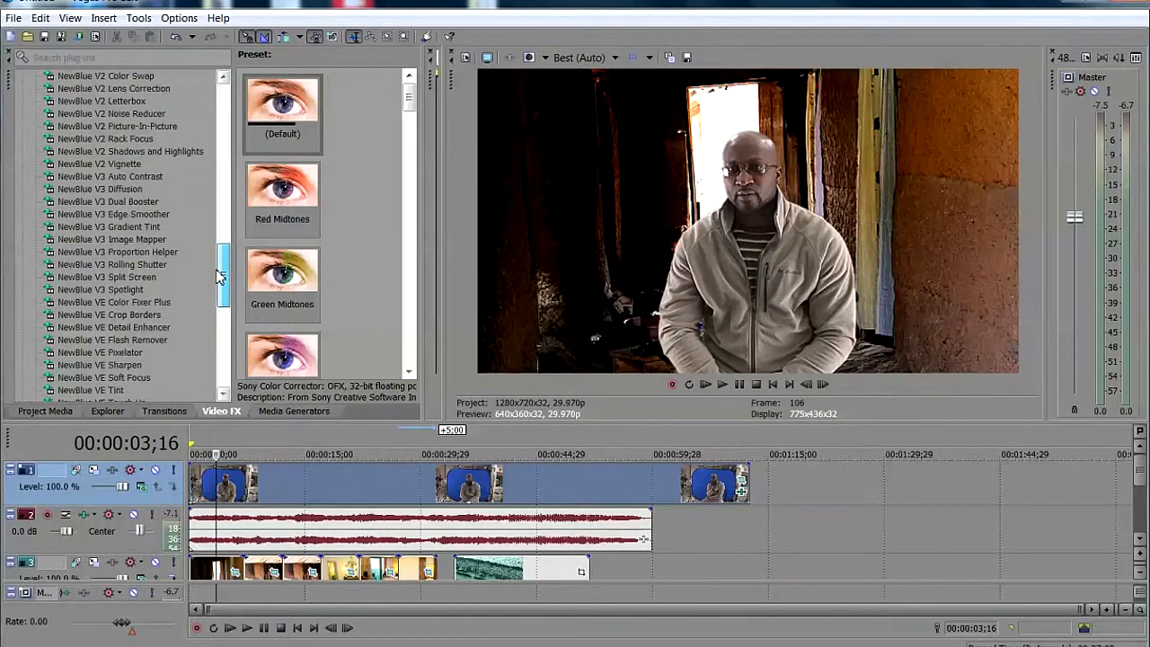
pyautogui.click(156, 303)
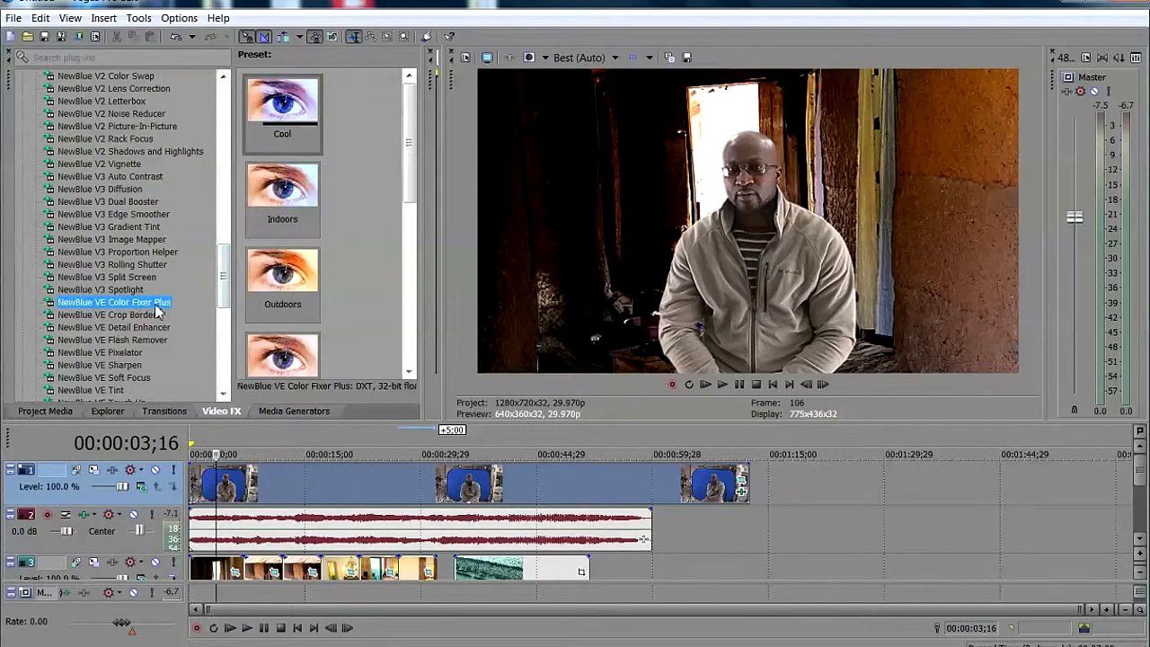
pyautogui.click(276, 281)
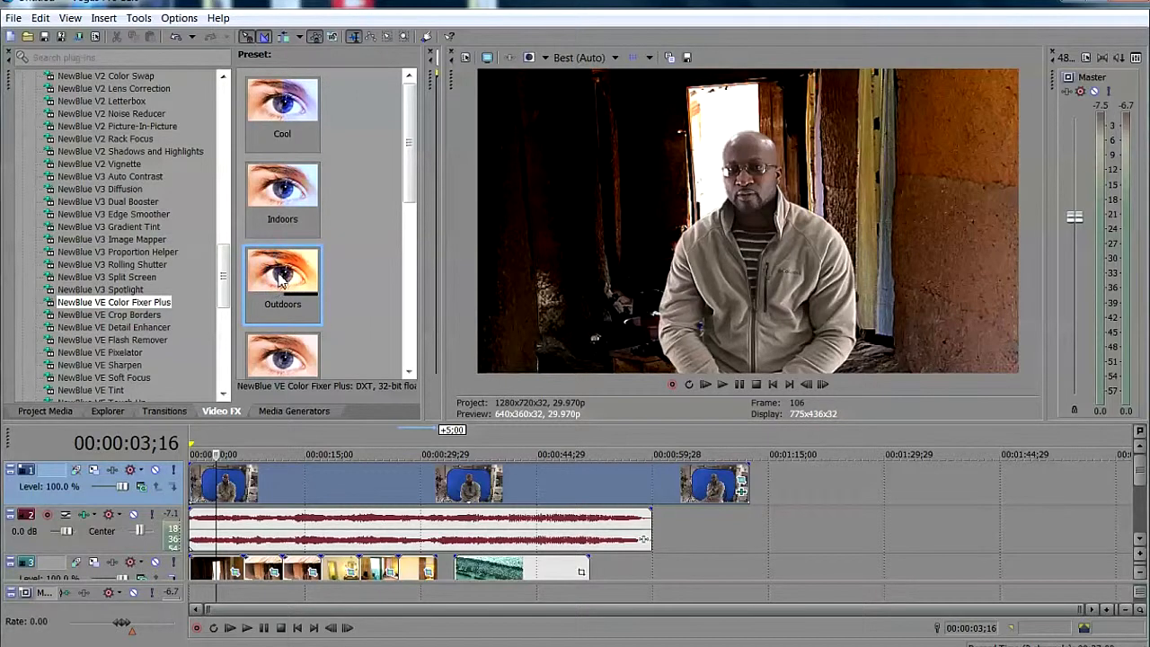
pyautogui.moveTo(281, 278); pyautogui.dragTo(248, 485)
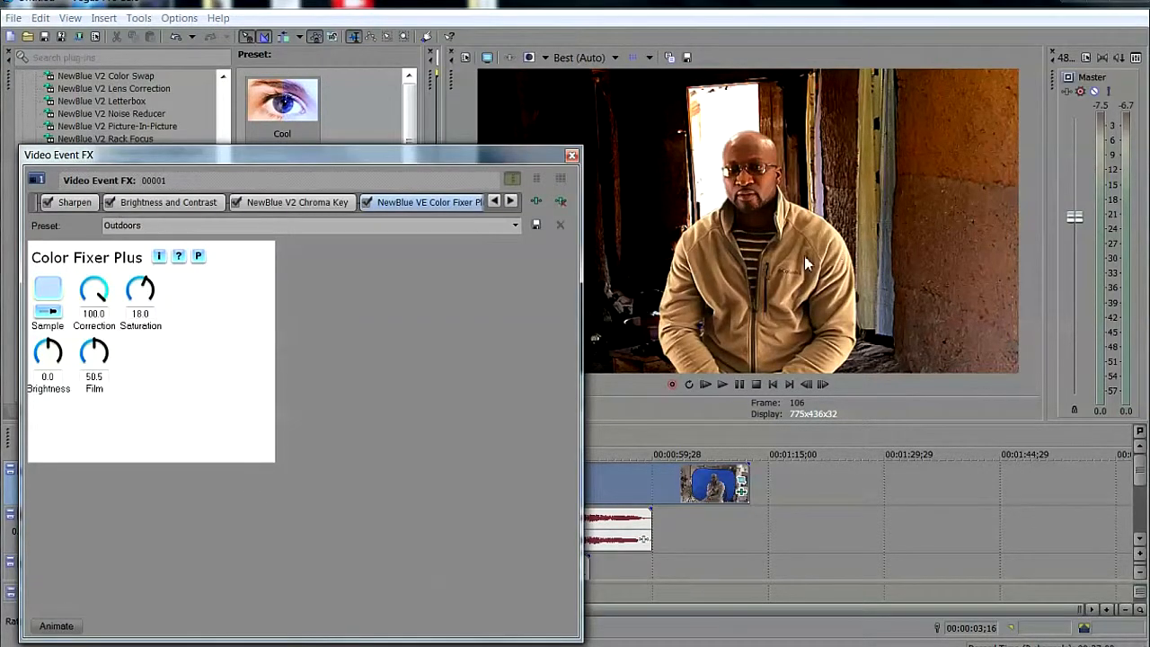
# - Split the seated man's clip at 00:00:17;02, where the bathroom background starts, and close the effect settings
pyautogui.moveTo(409, 161); pyautogui.dragTo(1056, 450)
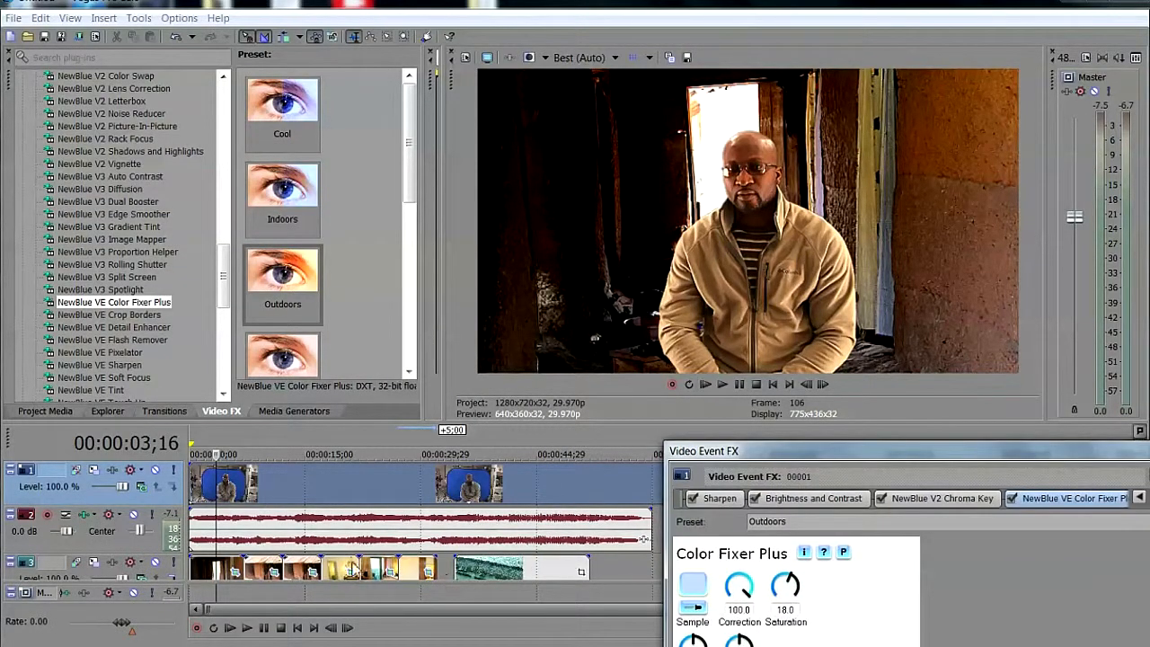
pyautogui.click(263, 508)
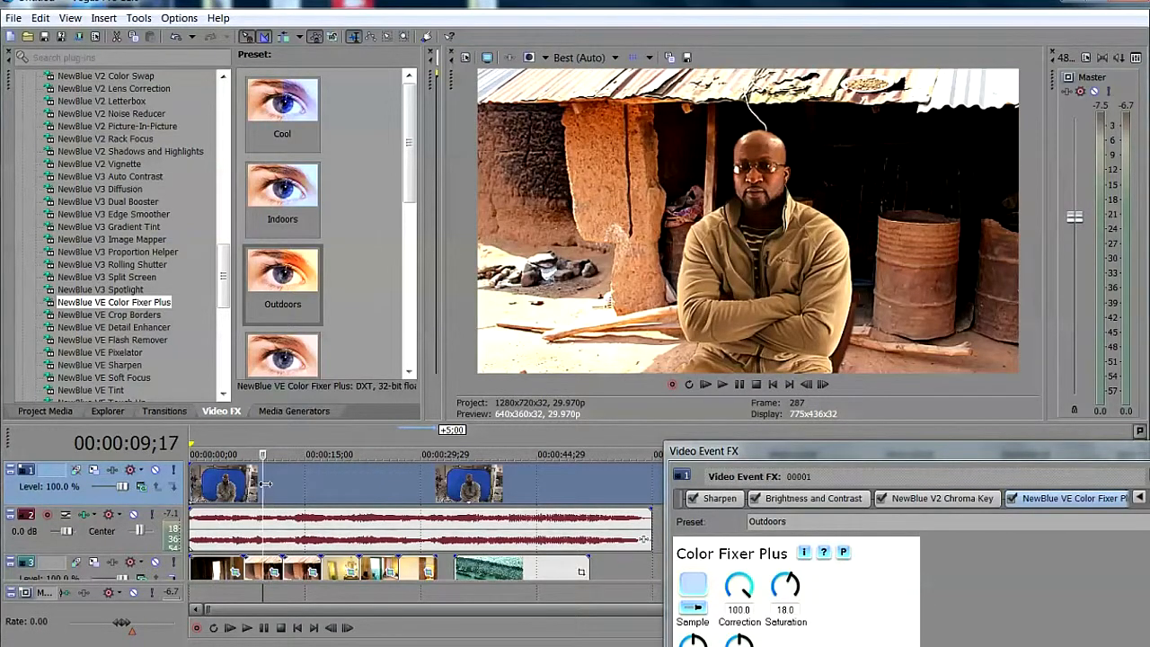
pyautogui.click(304, 501)
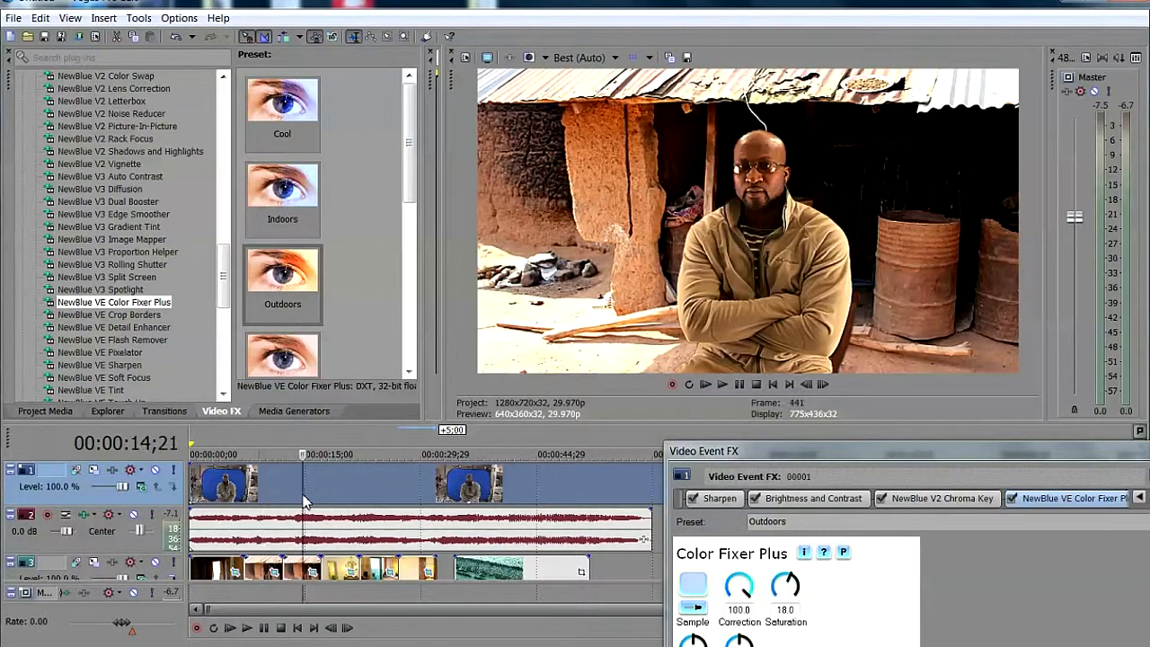
pyautogui.click(349, 489)
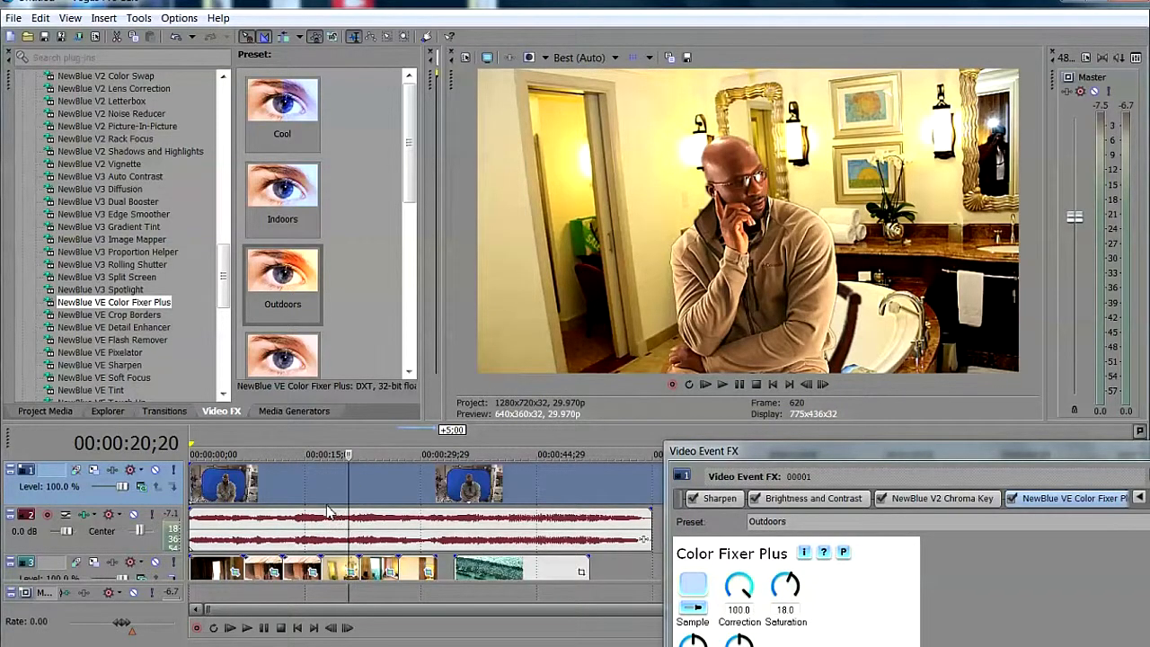
pyautogui.click(322, 504)
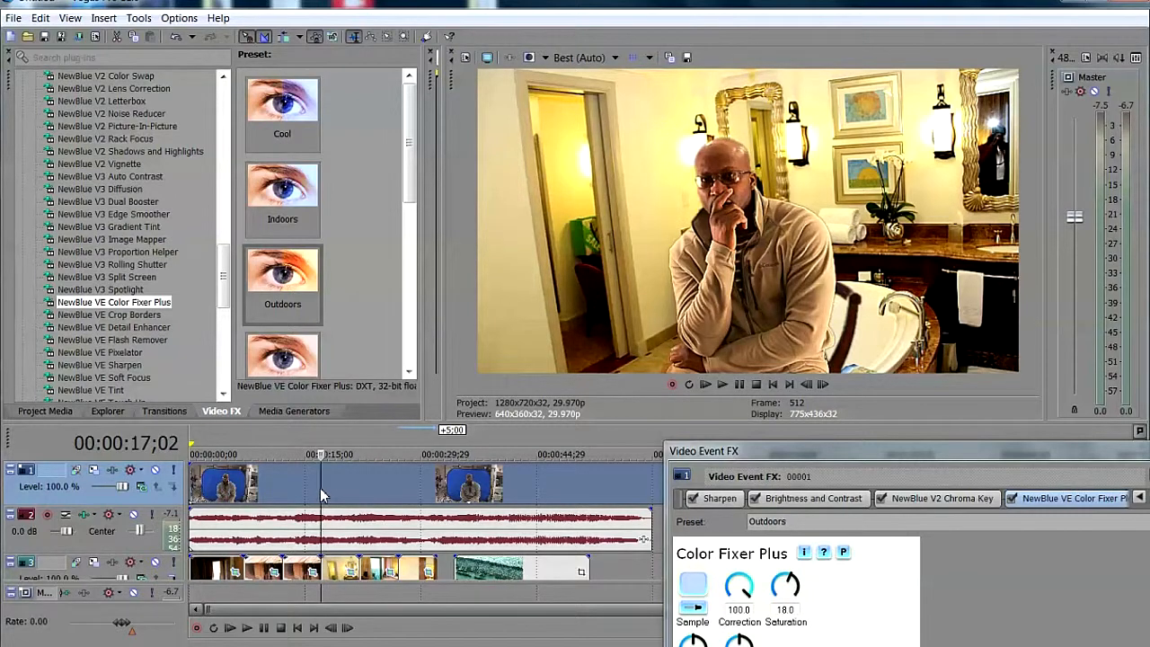
pyautogui.press('s')
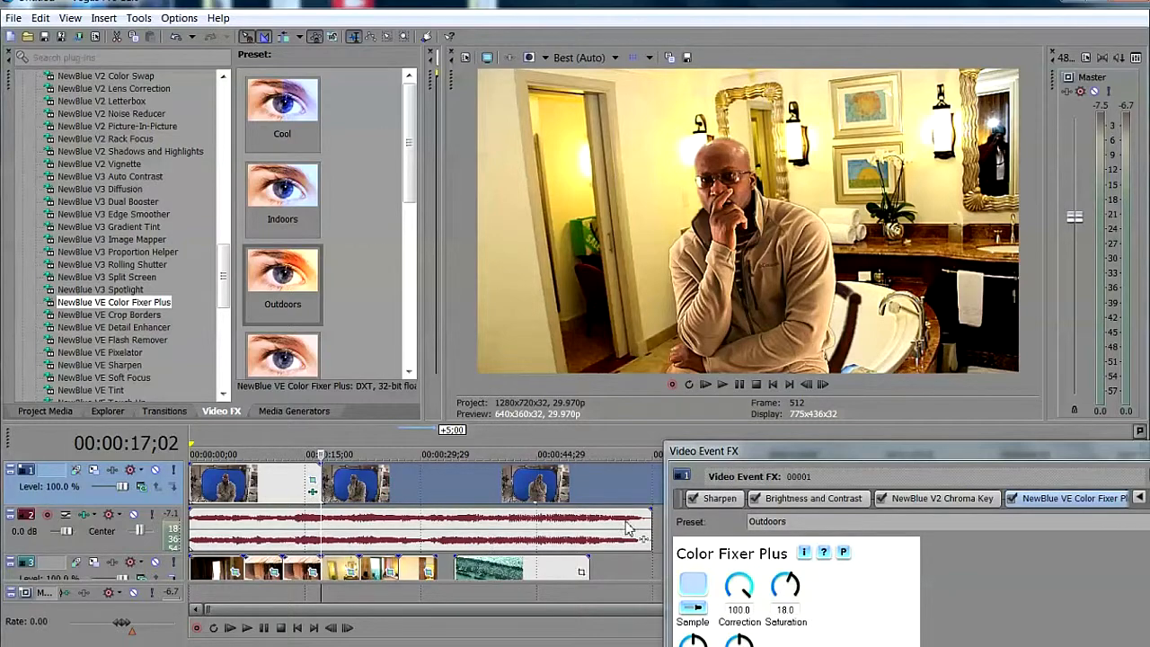
pyautogui.moveTo(910, 452); pyautogui.dragTo(462, 213)
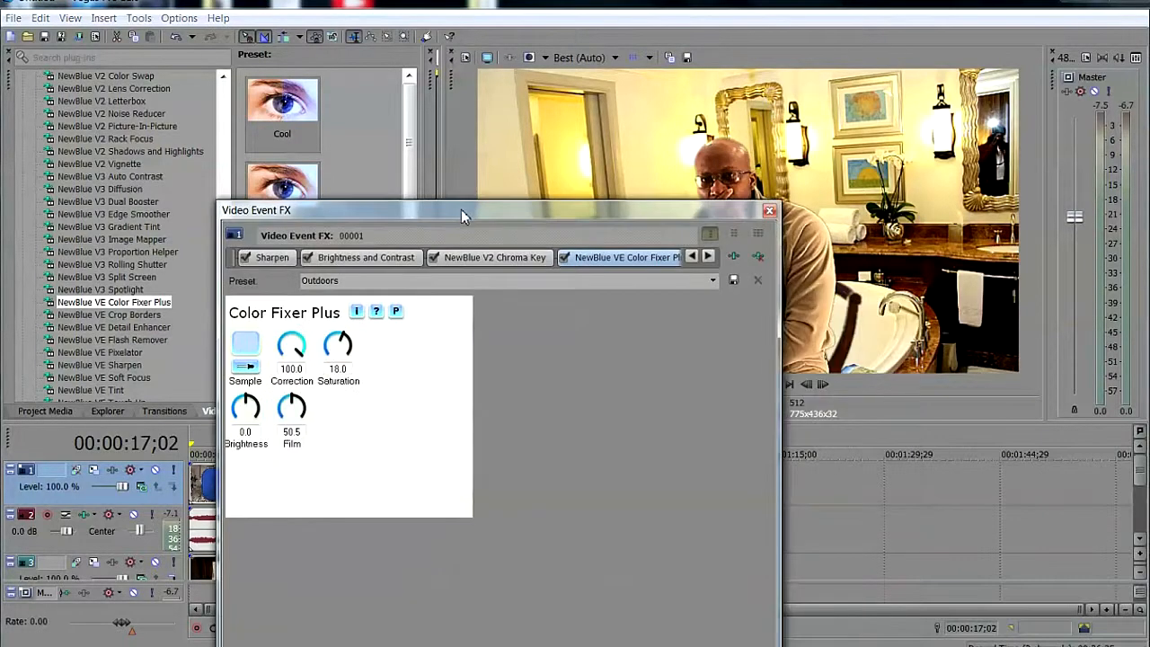
pyautogui.click(768, 213)
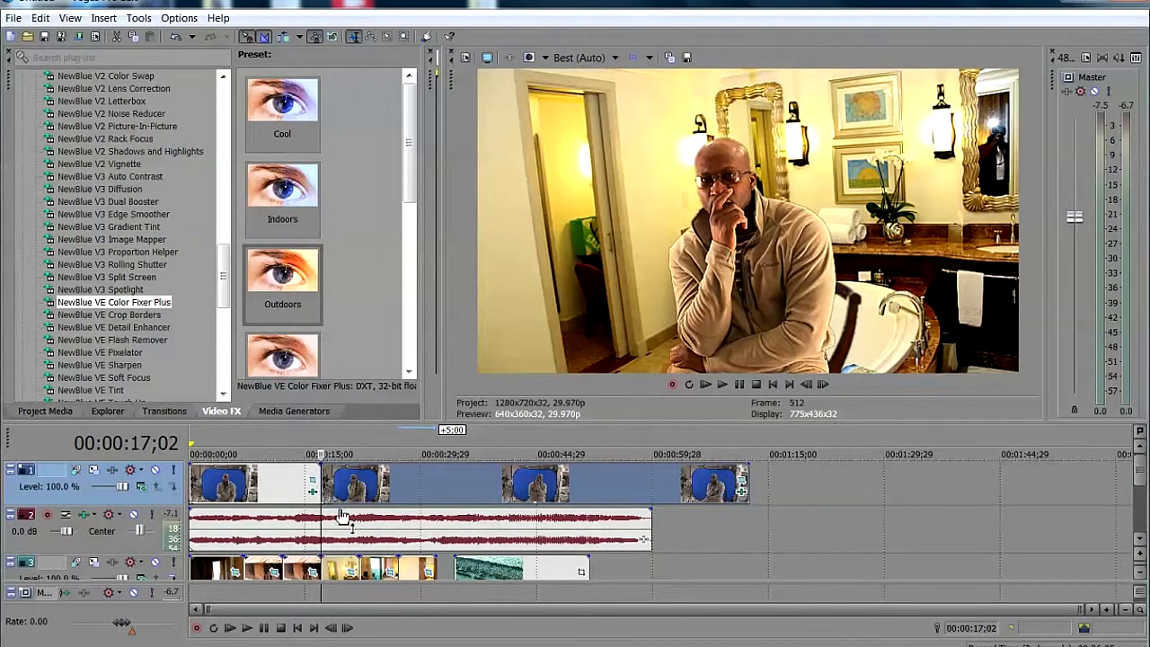
# - Split the second part of the seated man's clip at 00:00:27;02, where the background with the television starts
pyautogui.click(293, 489)
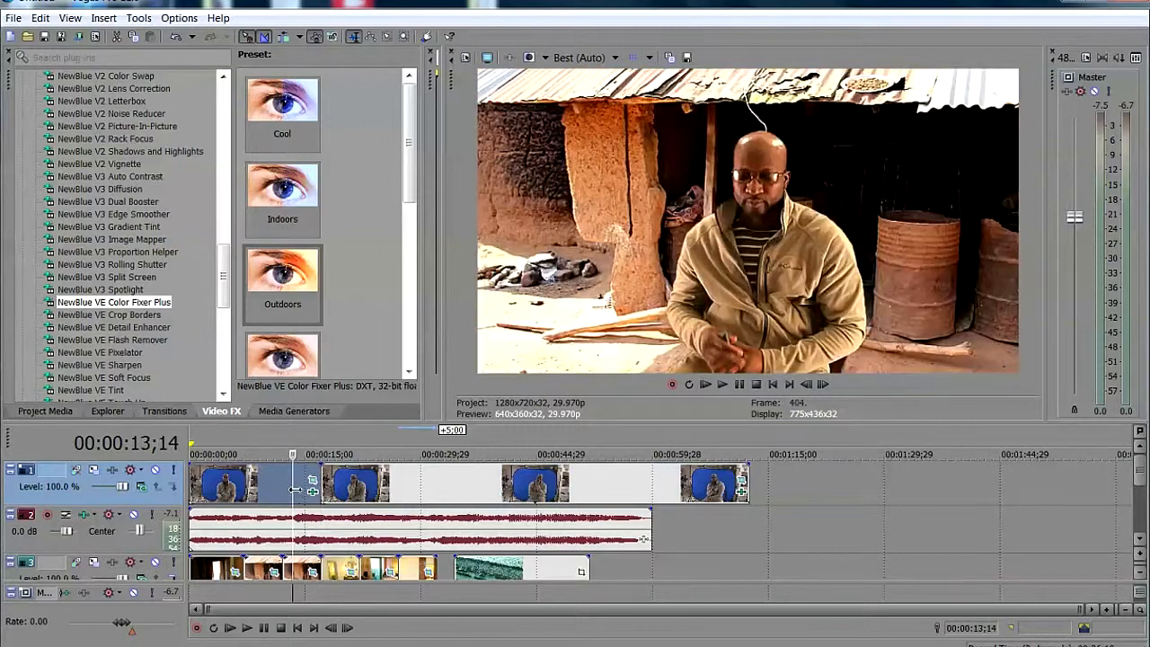
pyautogui.click(261, 490)
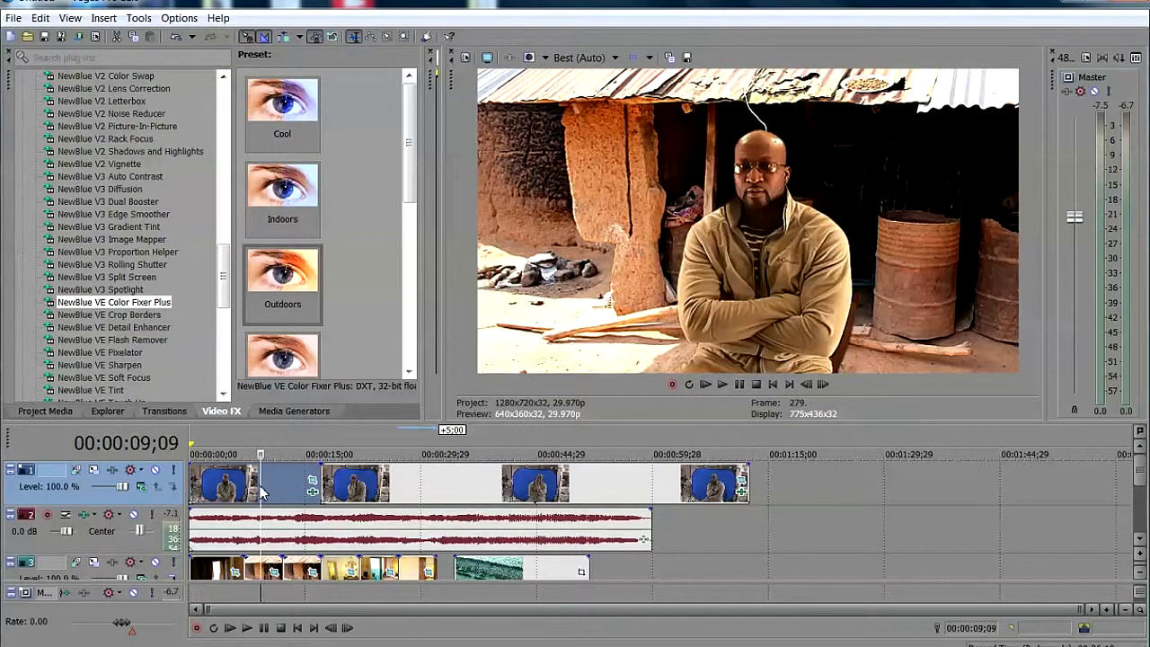
pyautogui.click(214, 485)
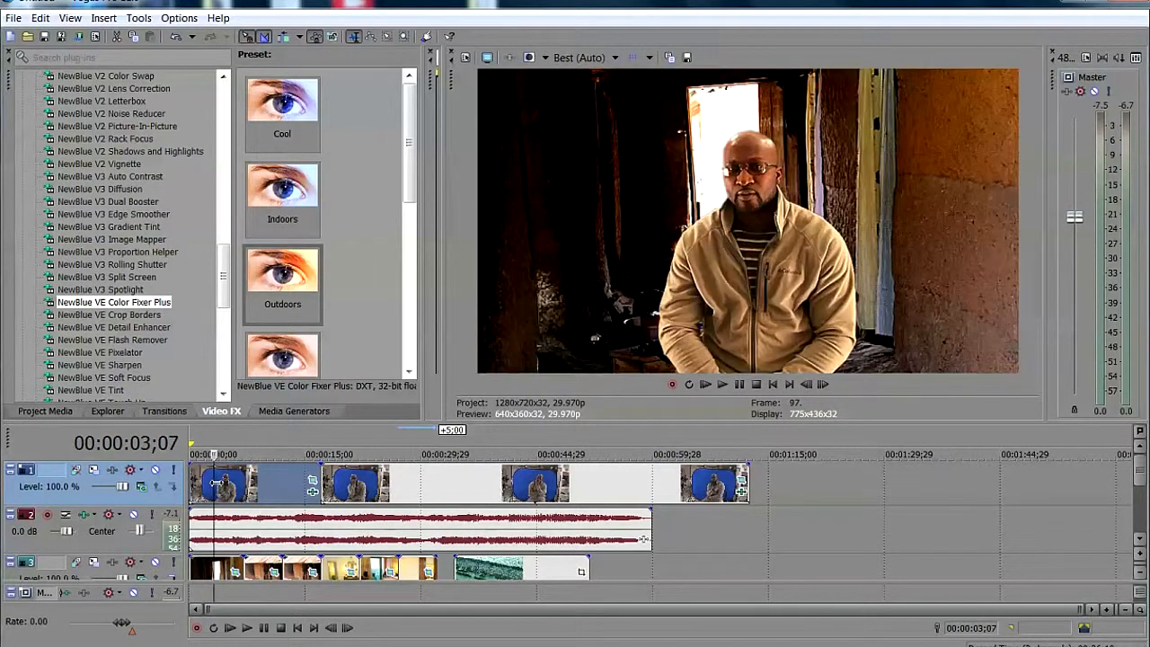
pyautogui.click(350, 489)
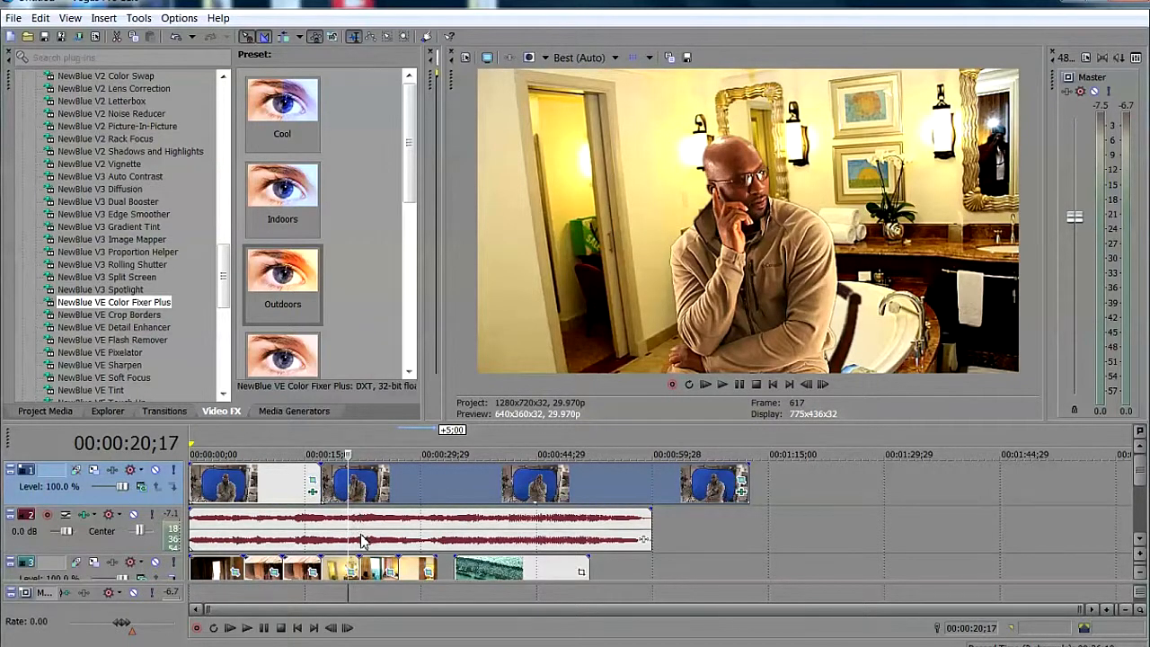
pyautogui.click(385, 497)
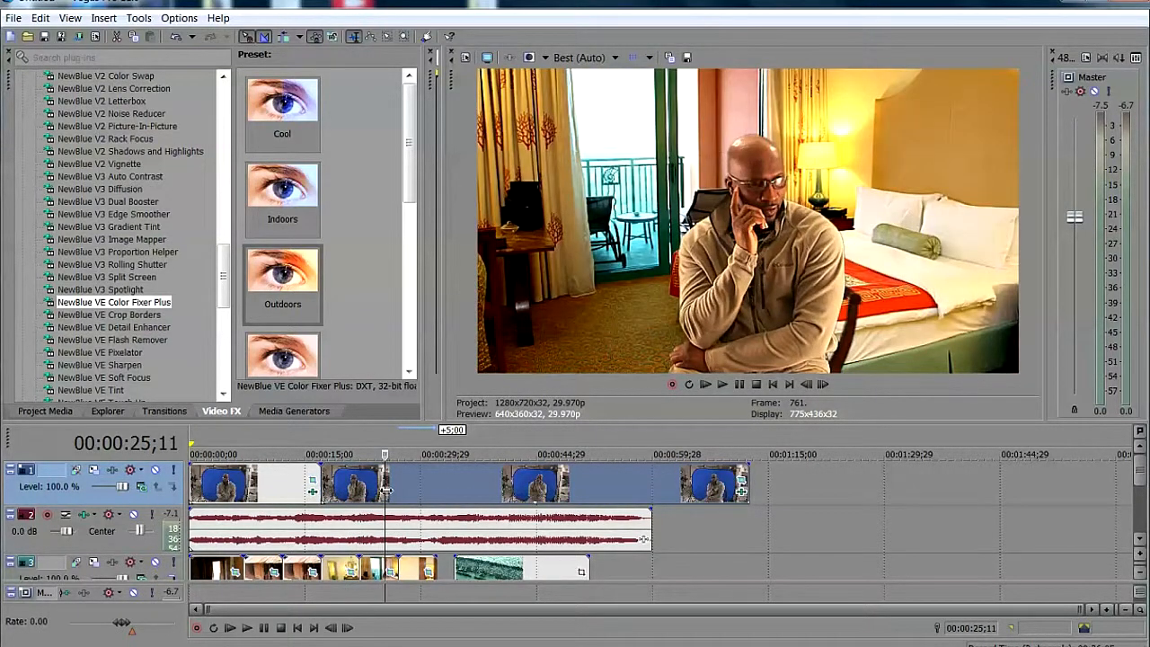
pyautogui.click(416, 490)
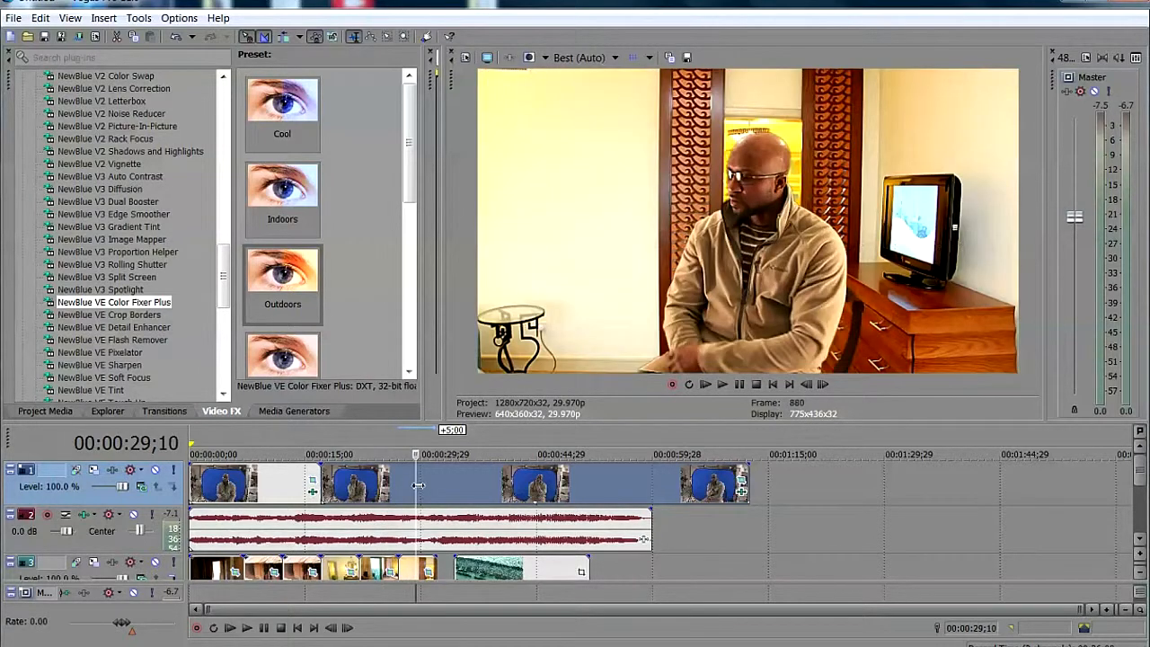
pyautogui.click(406, 490)
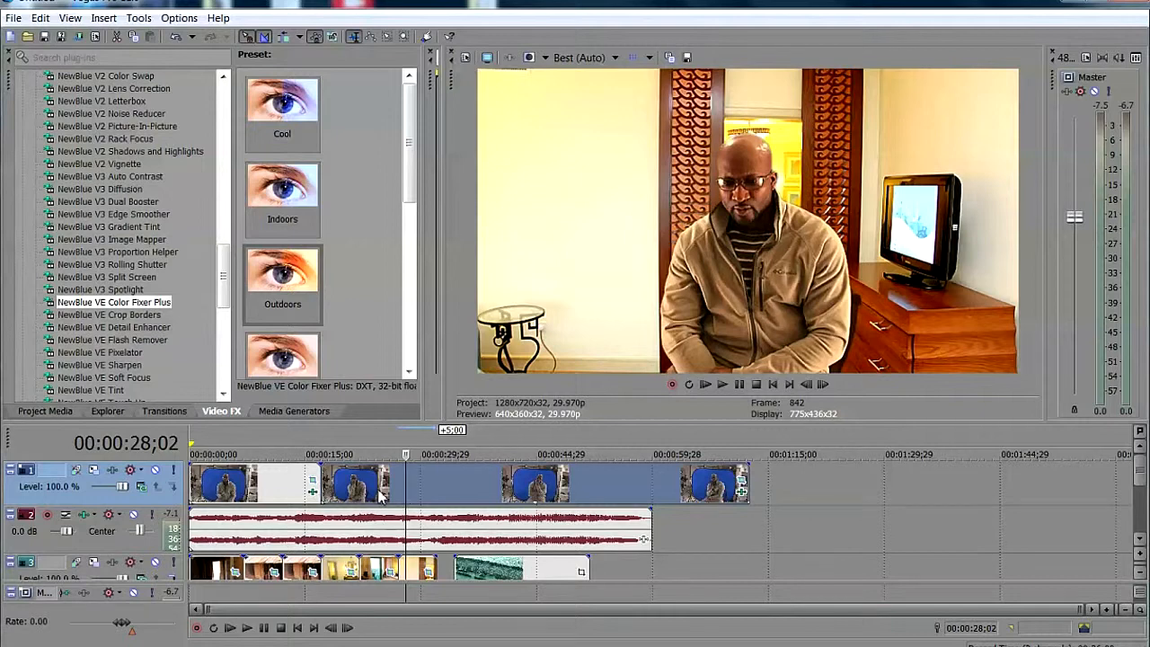
pyautogui.click(399, 493)
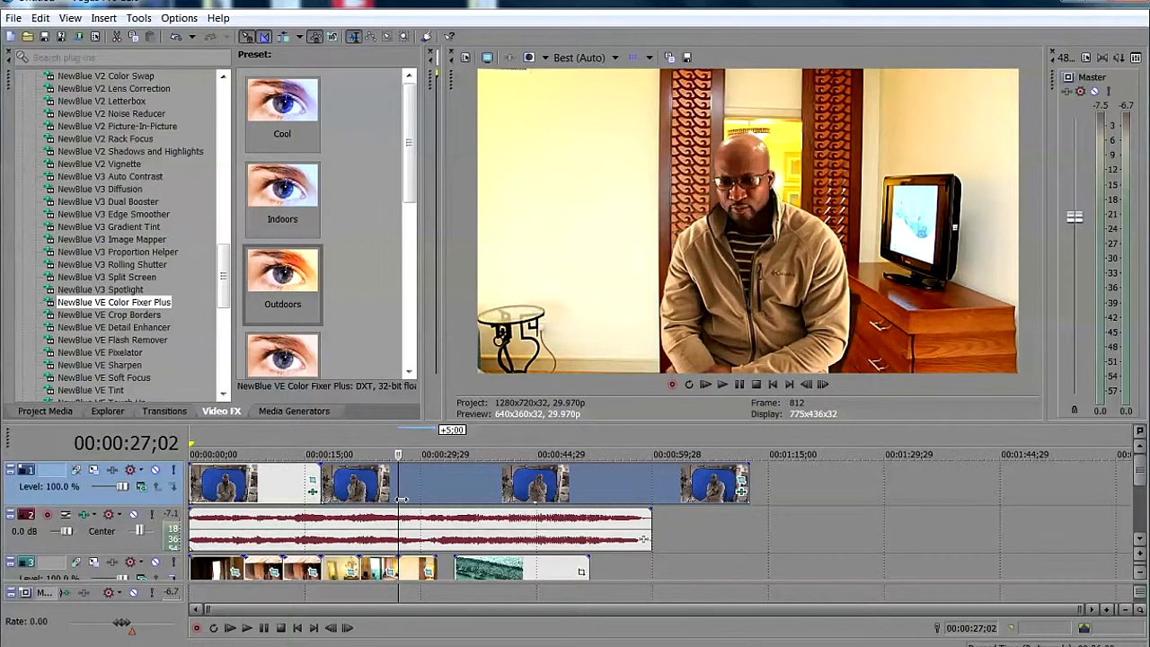
pyautogui.press('s')
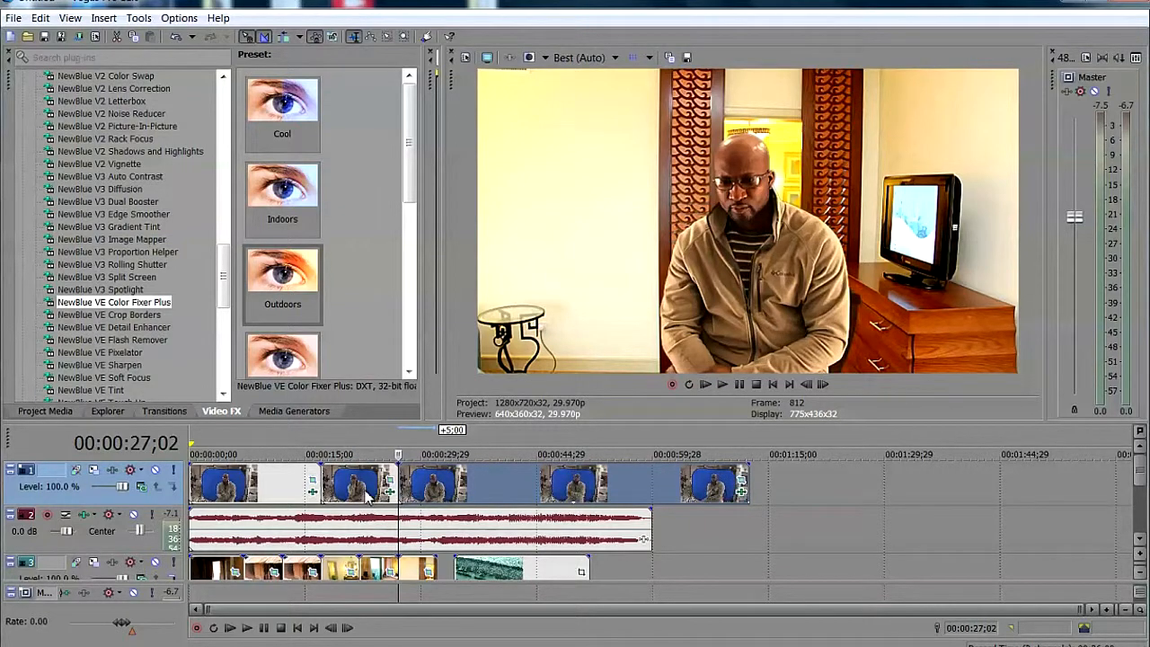
# - Undo the split at 00:00:27;02 and split the seated man's clip at 00:00:22;02 instead, where the bedroom background starts
pyautogui.click(364, 486)
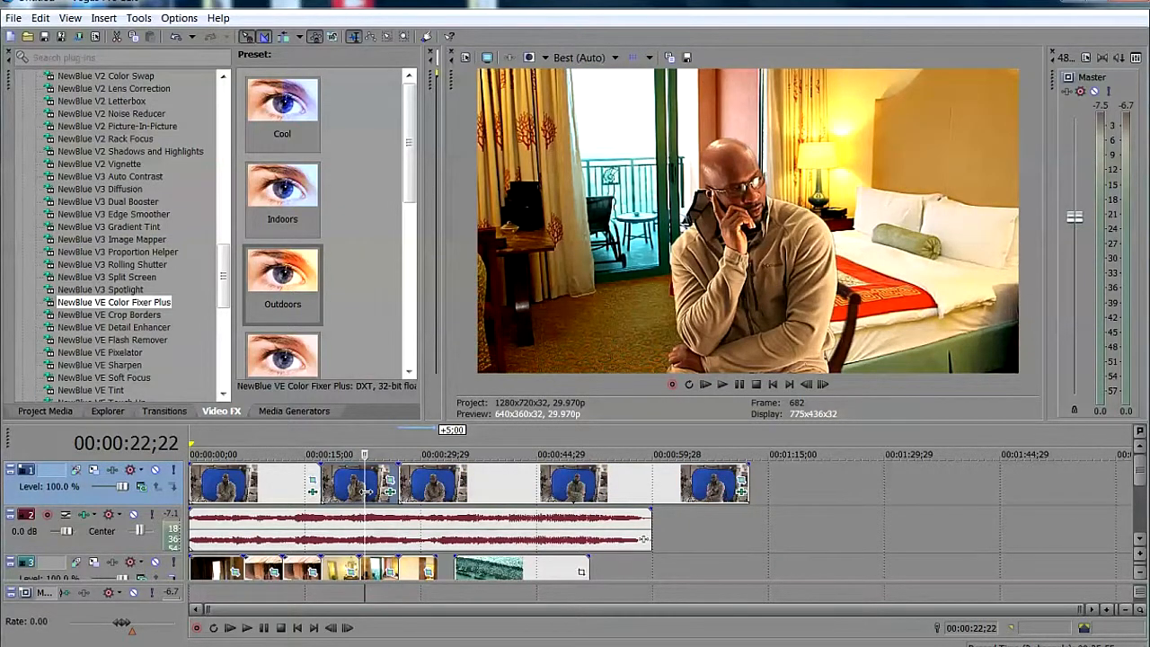
pyautogui.click(353, 489)
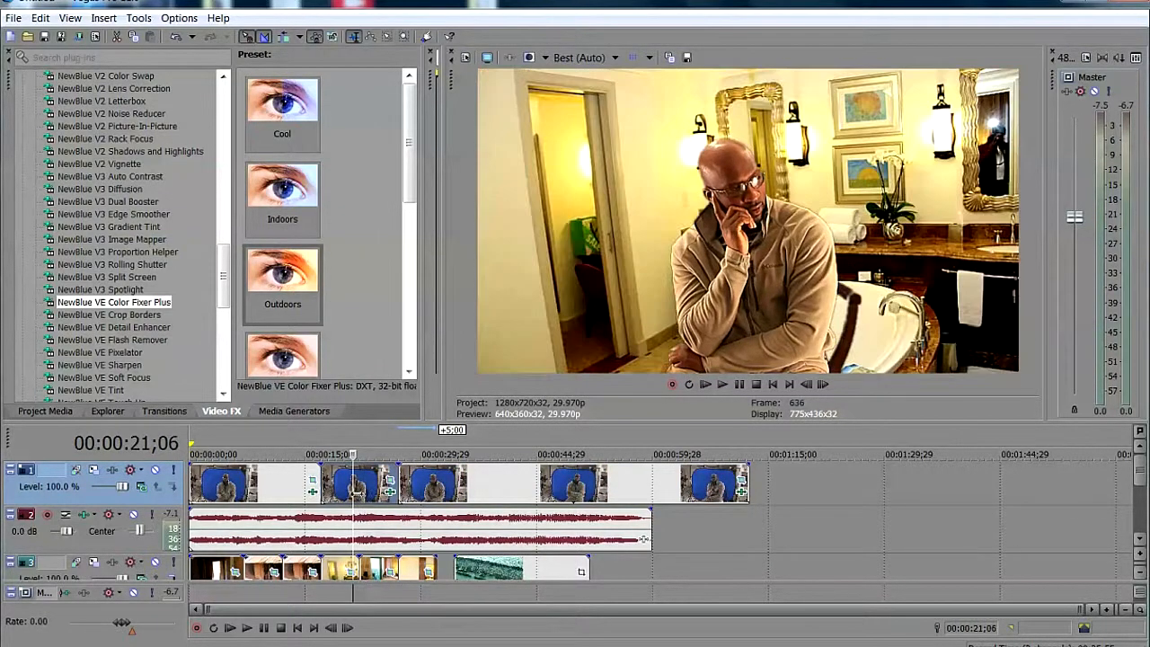
pyautogui.click(375, 490)
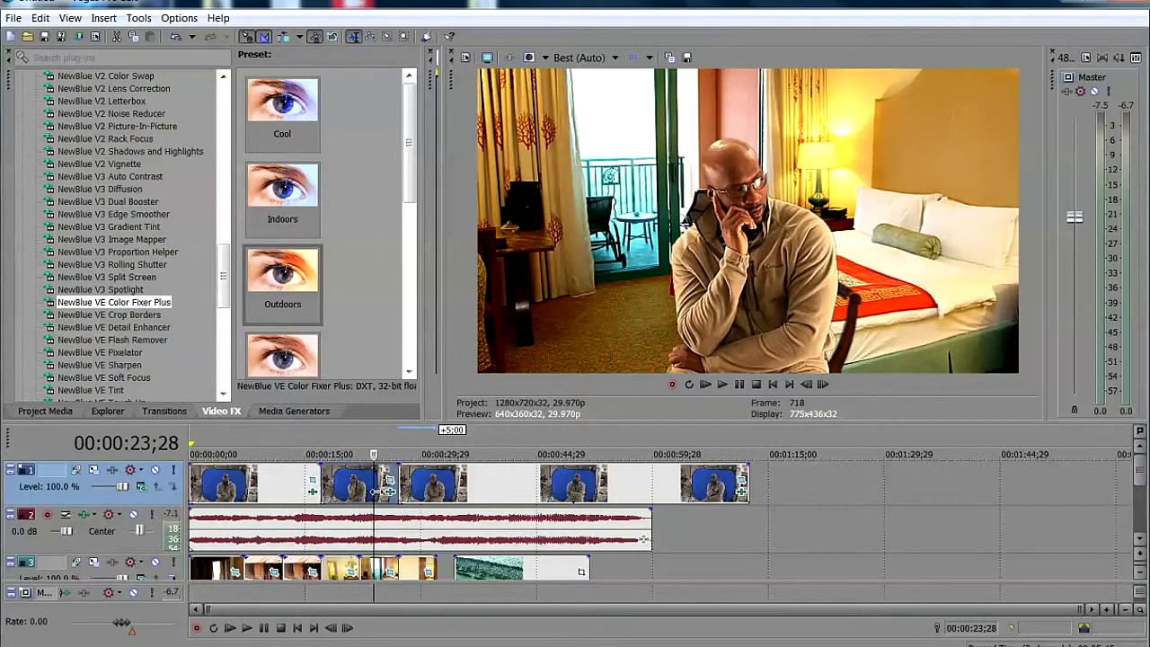
pyautogui.click(360, 490)
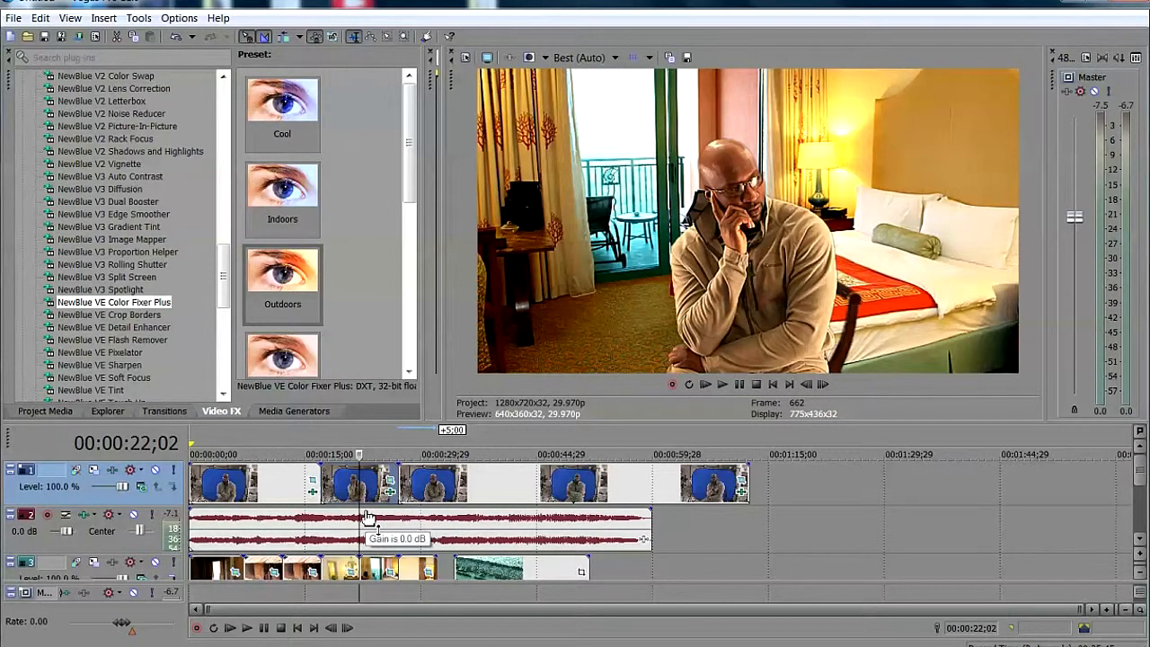
pyautogui.click(360, 488)
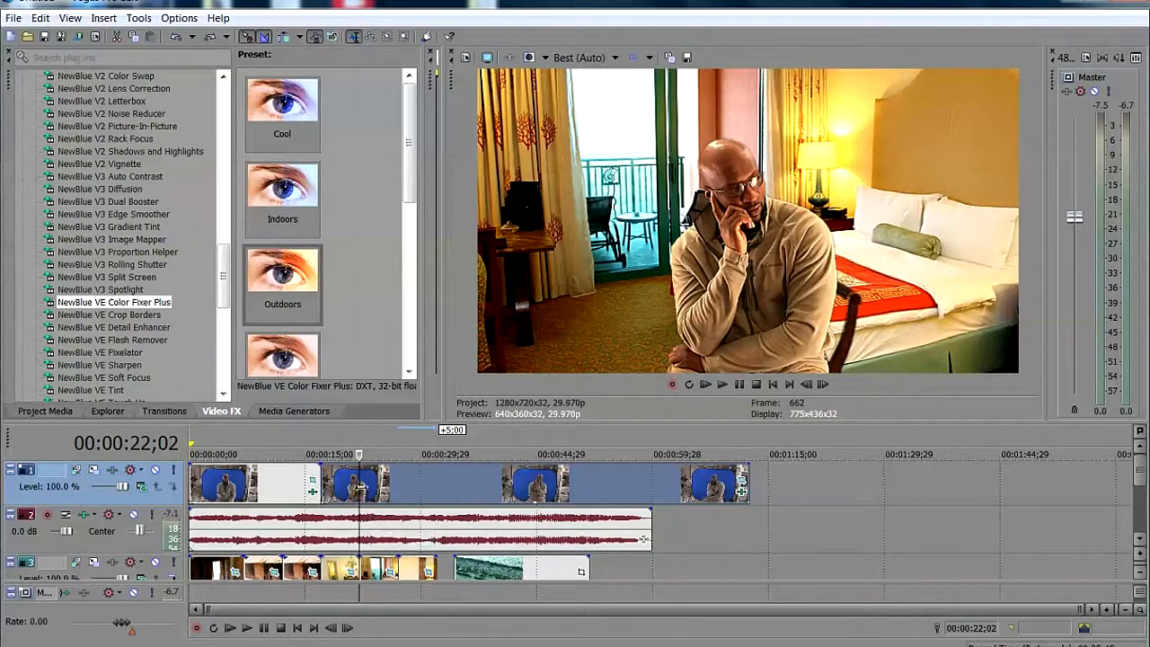
pyautogui.click(344, 490)
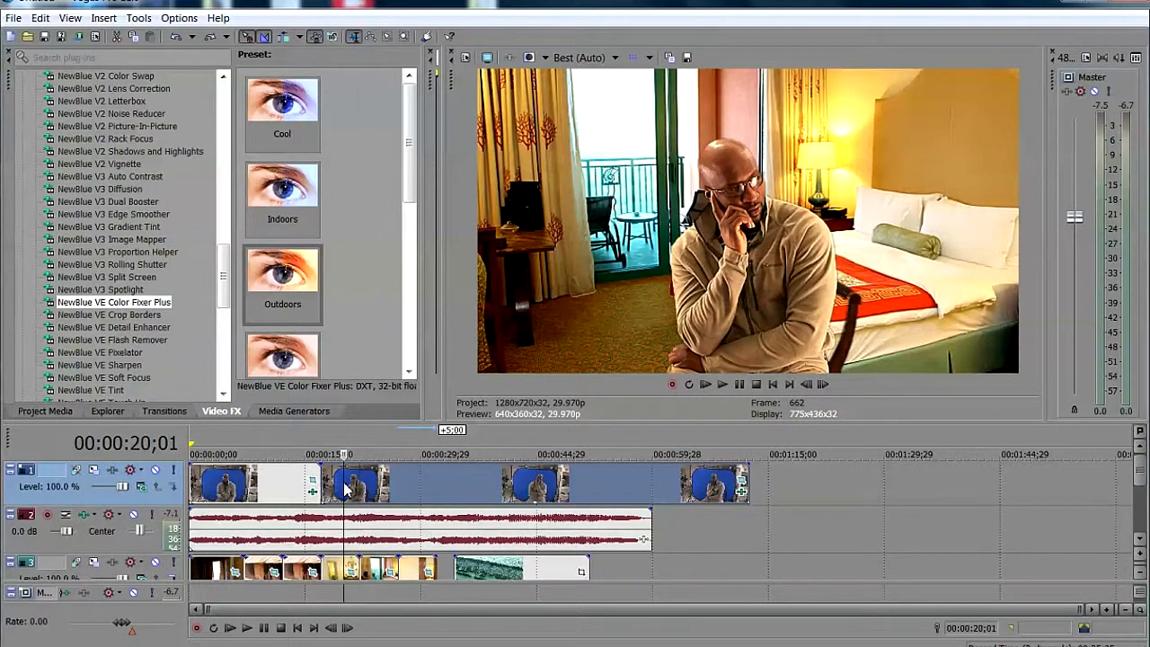
pyautogui.click(358, 490)
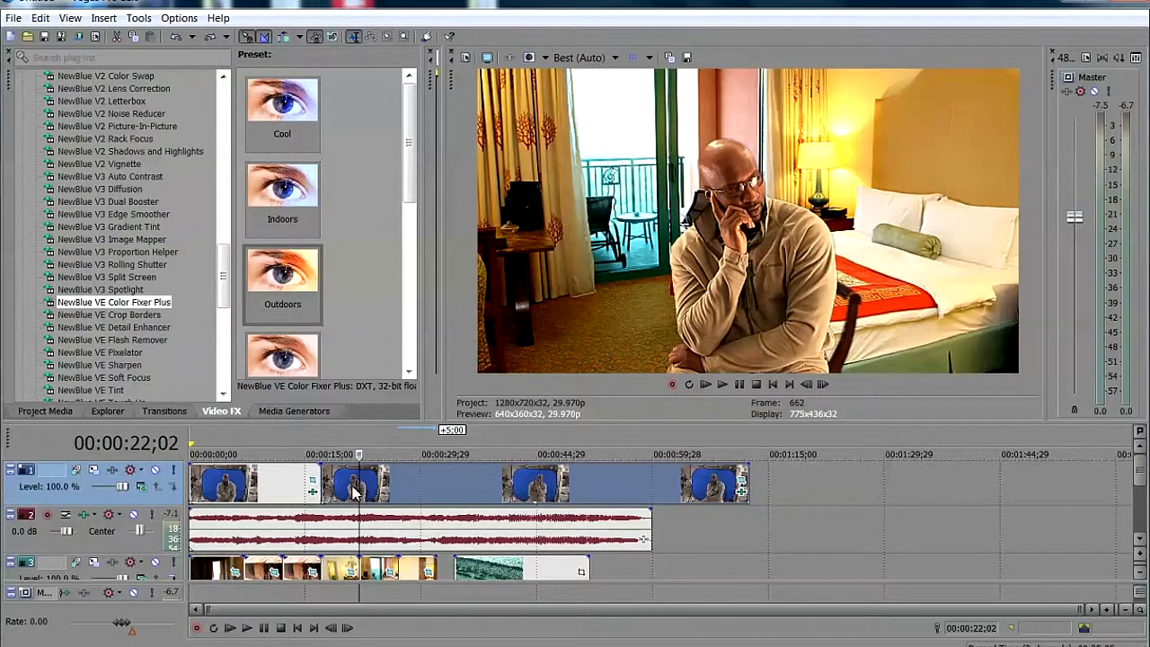
pyautogui.press('s')
# - Apply the Color Corrector effect's (RP-1) Film-like preset to the part of the seated man's clip over the bathroom background
pyautogui.click(340, 490)
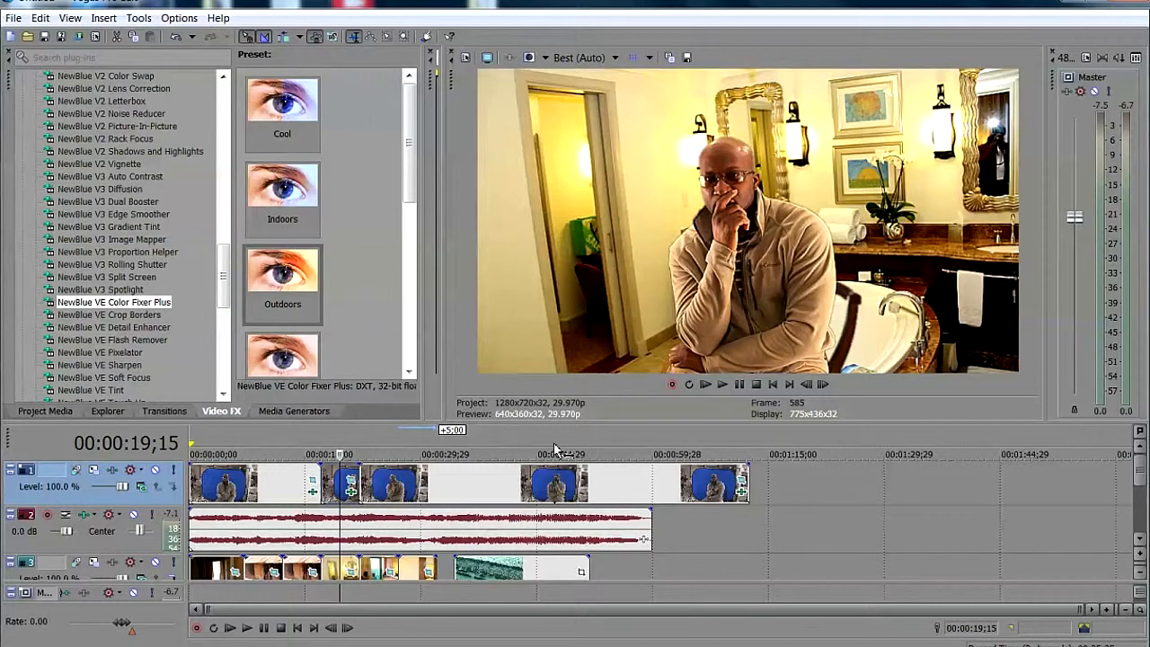
pyautogui.moveTo(223, 276); pyautogui.dragTo(217, 113)
pyautogui.click(88, 229)
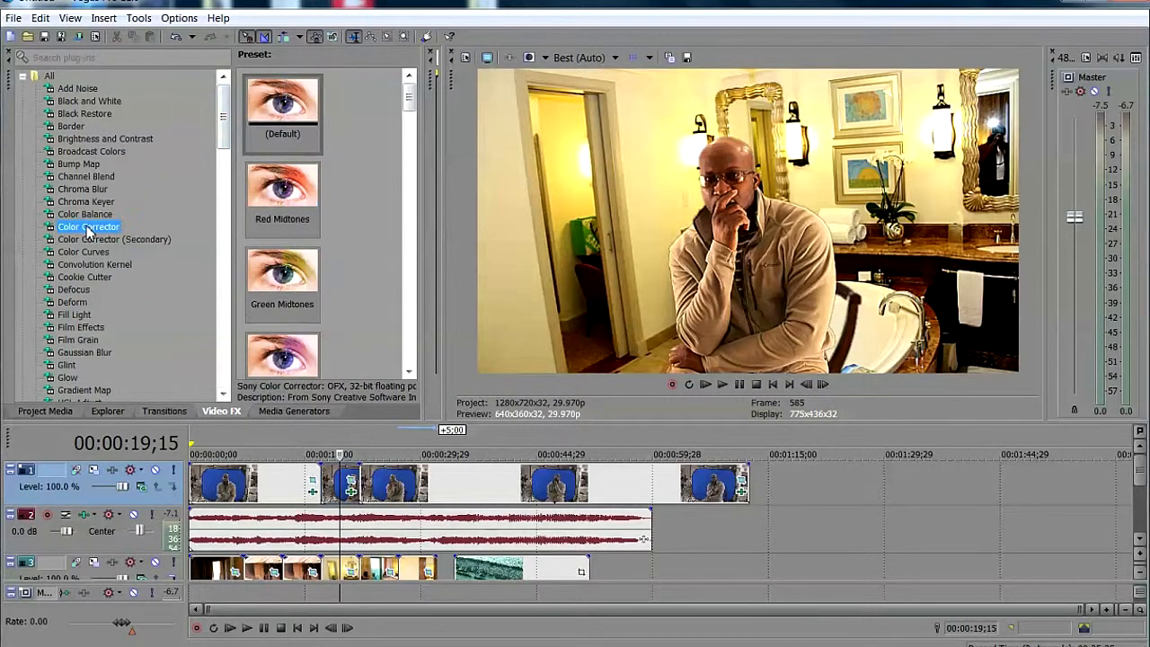
pyautogui.moveTo(408, 101); pyautogui.dragTo(411, 197)
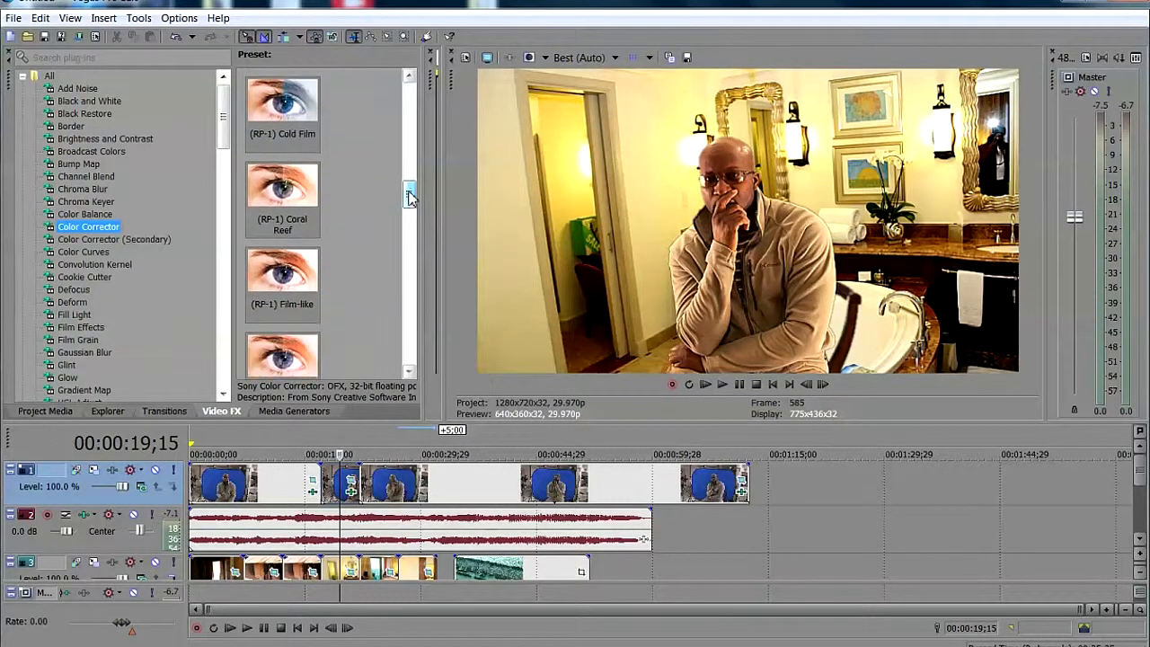
pyautogui.click(287, 284)
pyautogui.moveTo(288, 284); pyautogui.dragTo(330, 486)
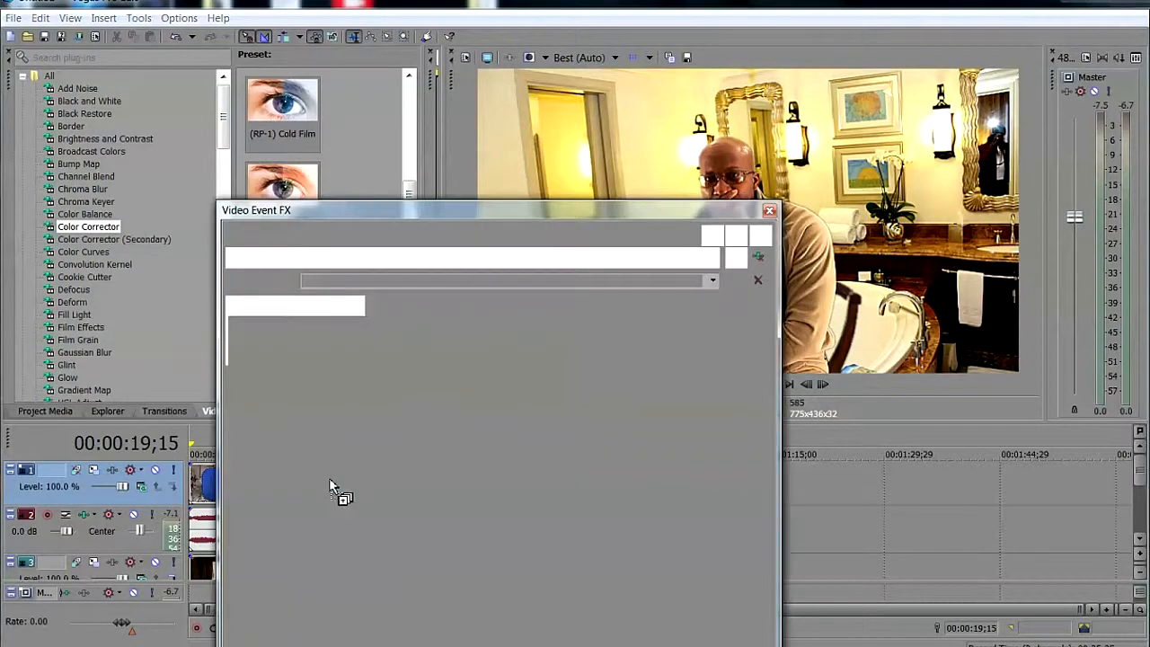
pyautogui.moveTo(490, 216); pyautogui.dragTo(275, 70)
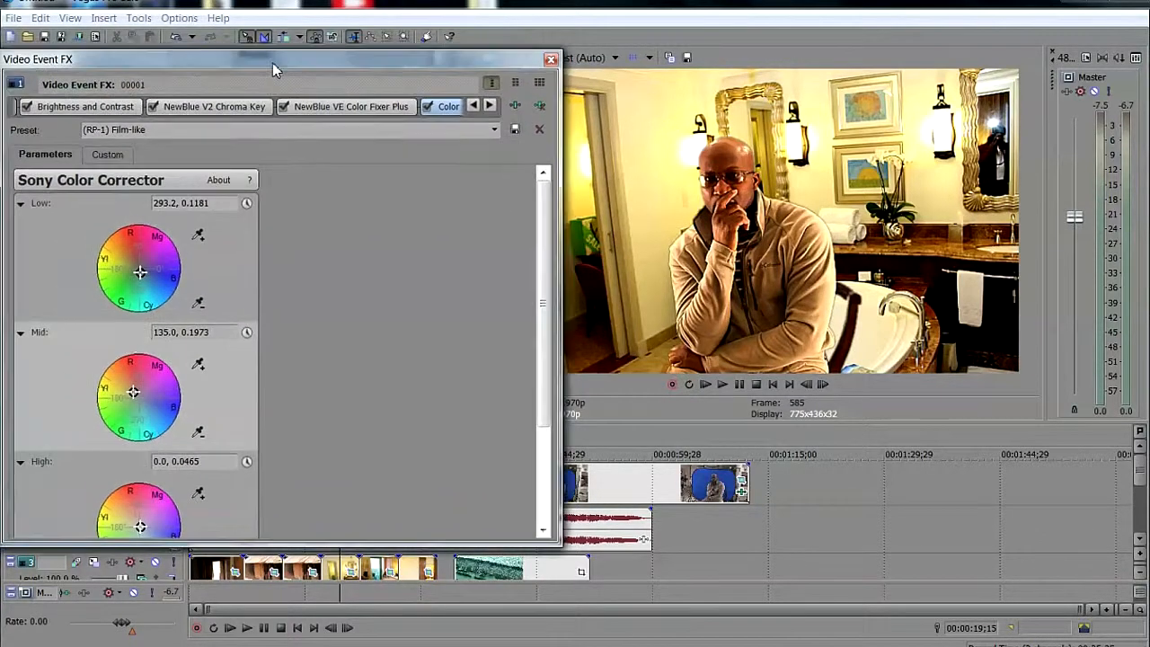
# - Adjust the Color Corrector wheels, setting Low to about 316.4, 0.023 and Mid to about 223.6, 0.1381
pyautogui.click(140, 273)
pyautogui.moveTo(140, 273)
pyautogui.mouseDown()
pyautogui.moveTo(108, 268)
pyautogui.moveTo(139, 270)
pyautogui.mouseUp()
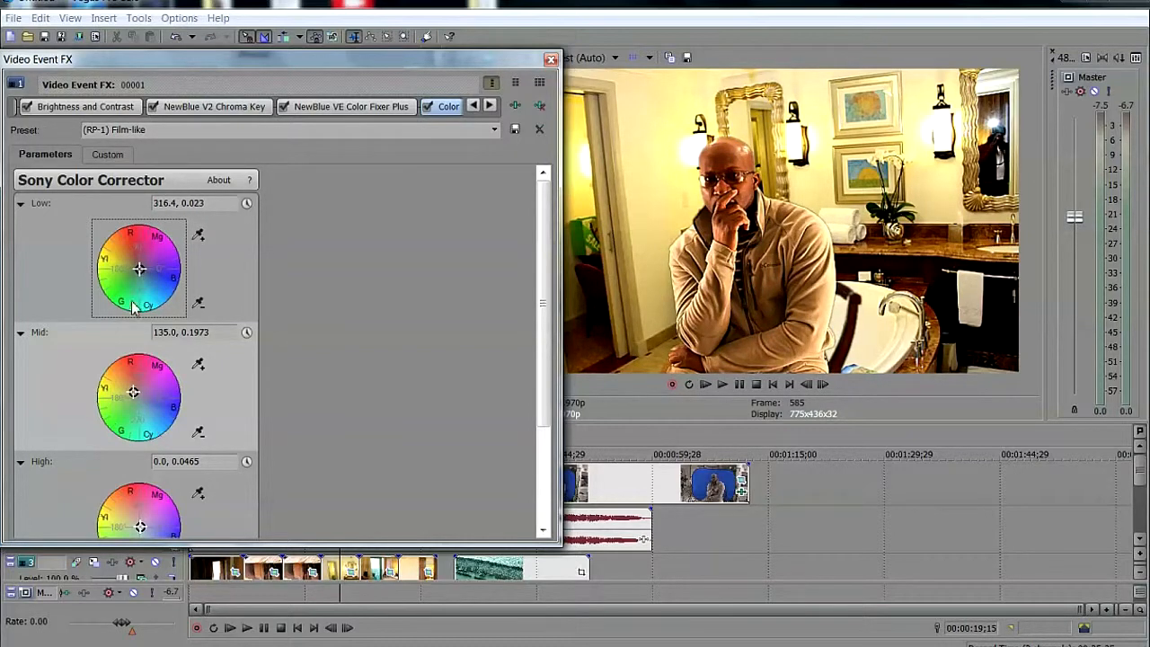
pyautogui.moveTo(133, 392)
pyautogui.mouseDown()
pyautogui.moveTo(118, 393)
pyautogui.moveTo(136, 404)
pyautogui.mouseUp()
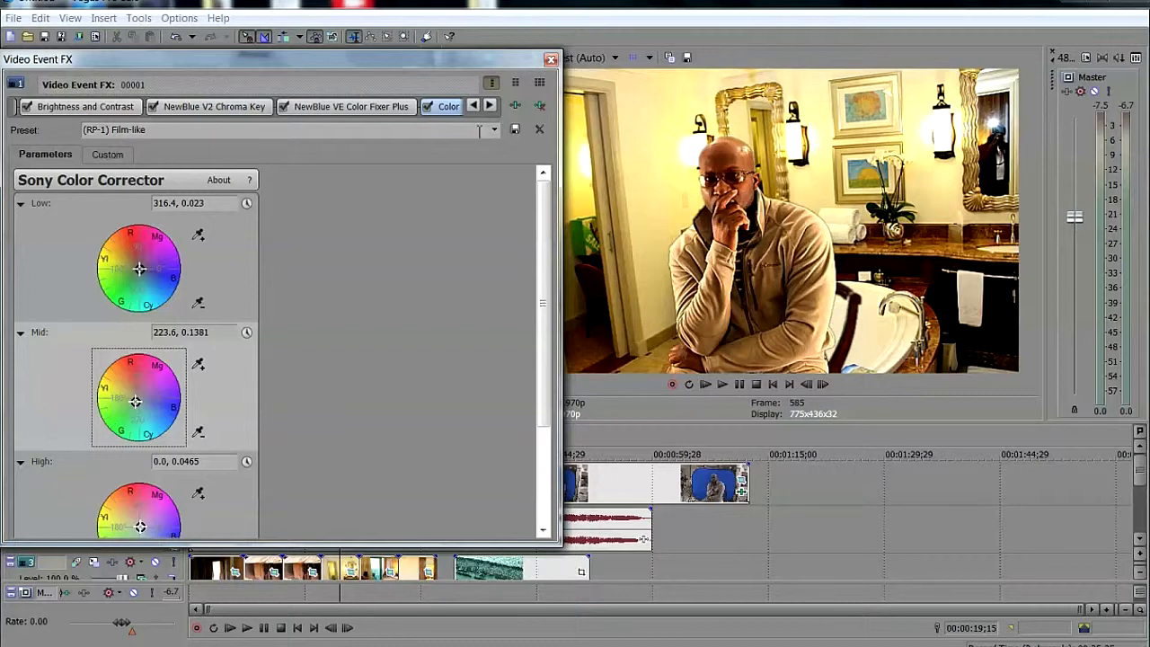
# - Set Brightness to 42.8 in the bathroom part's NewBlue VE Color Fixer Plus effect and close the effect settings
pyautogui.click(373, 112)
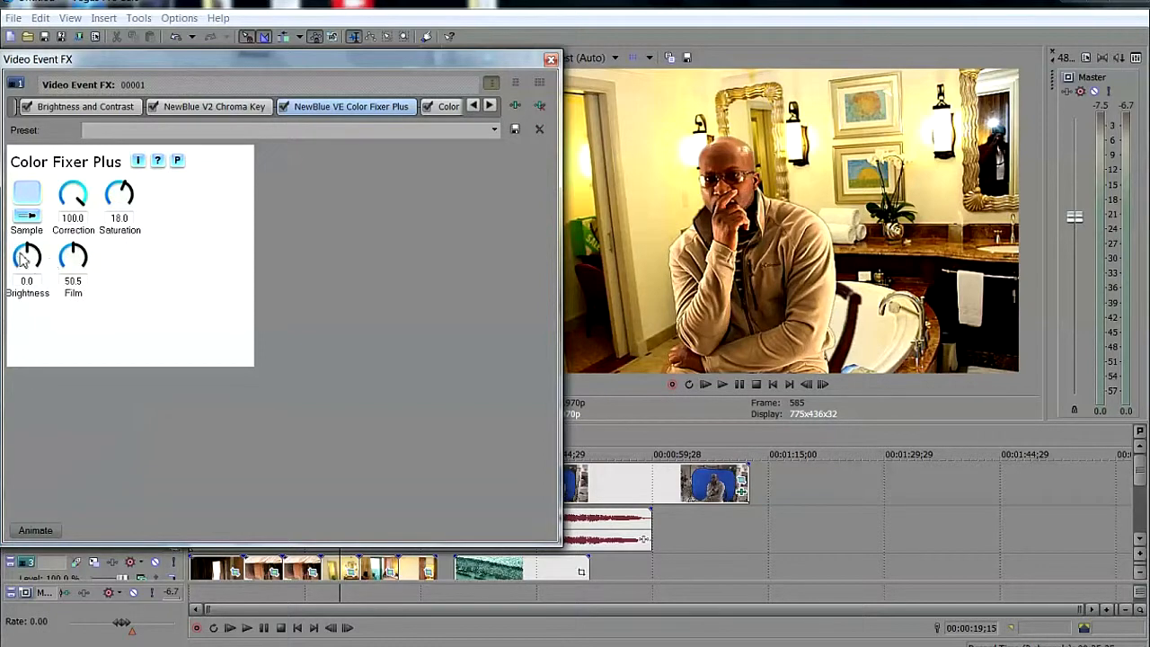
pyautogui.click(447, 107)
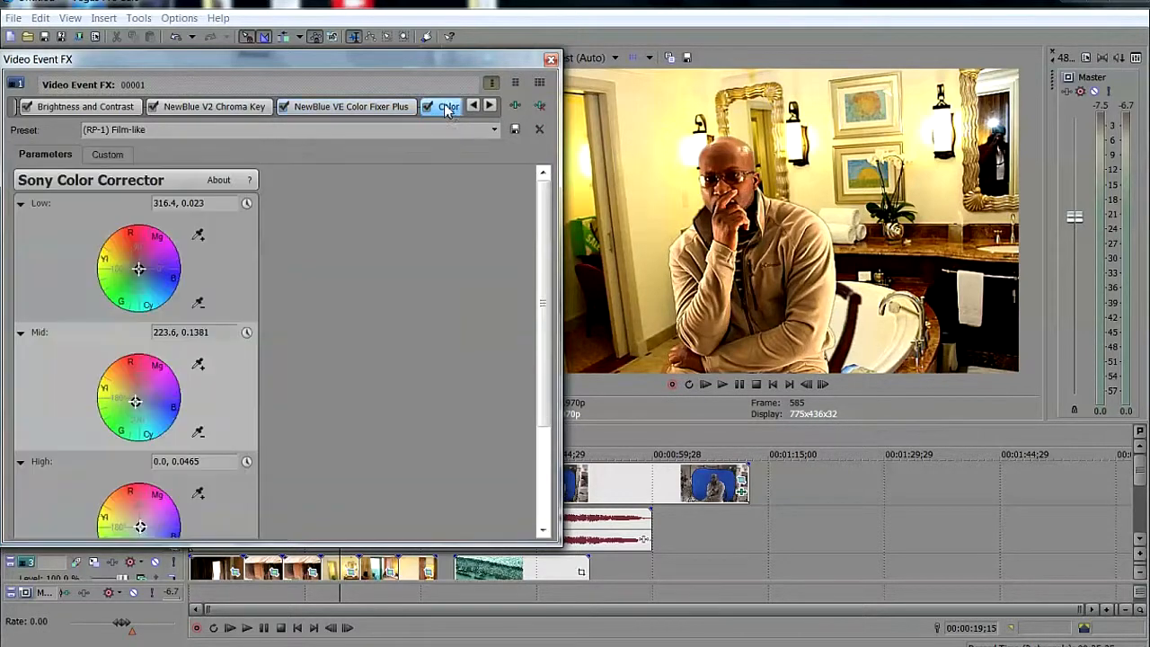
pyautogui.click(366, 109)
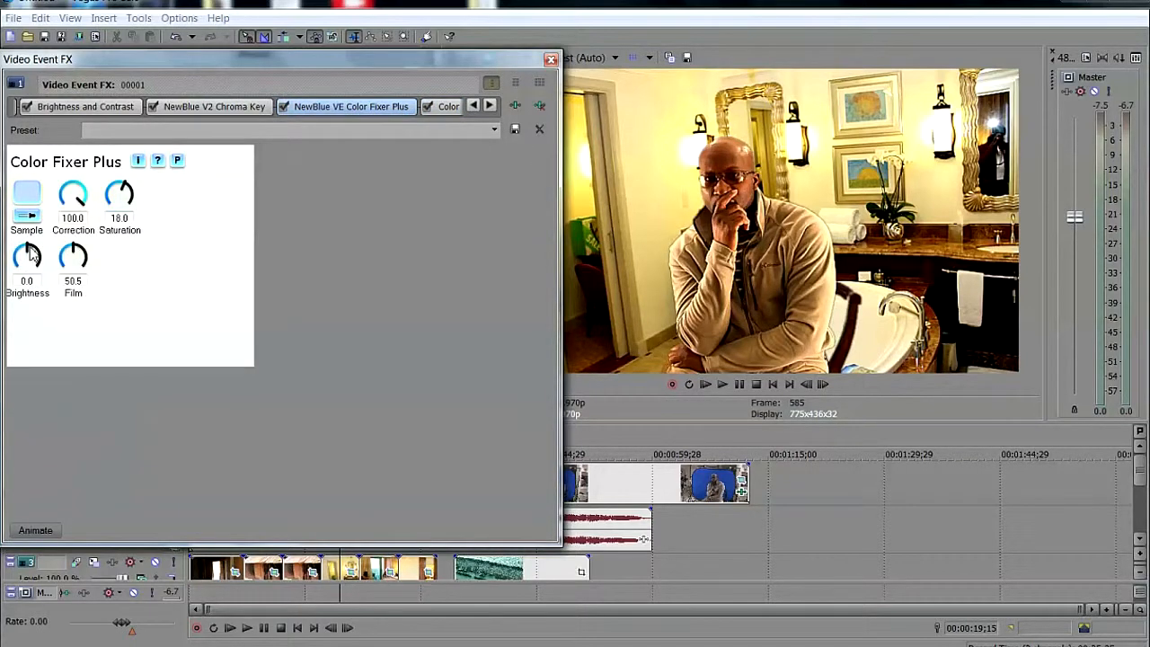
pyautogui.moveTo(27, 252); pyautogui.dragTo(36, 256)
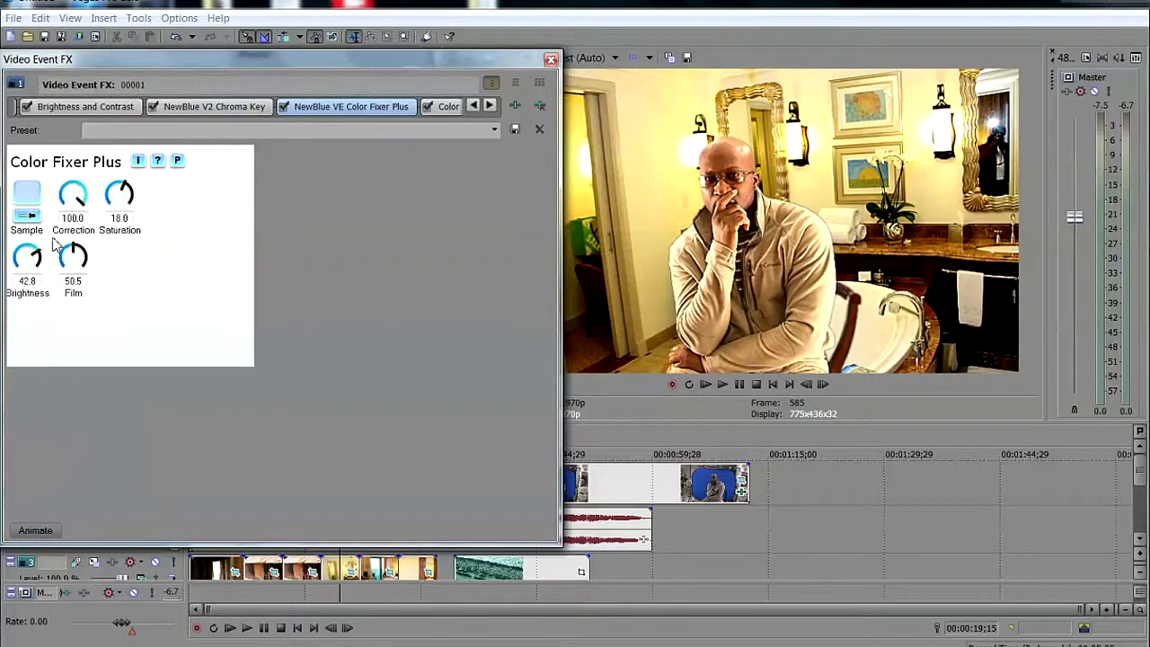
pyautogui.click(550, 61)
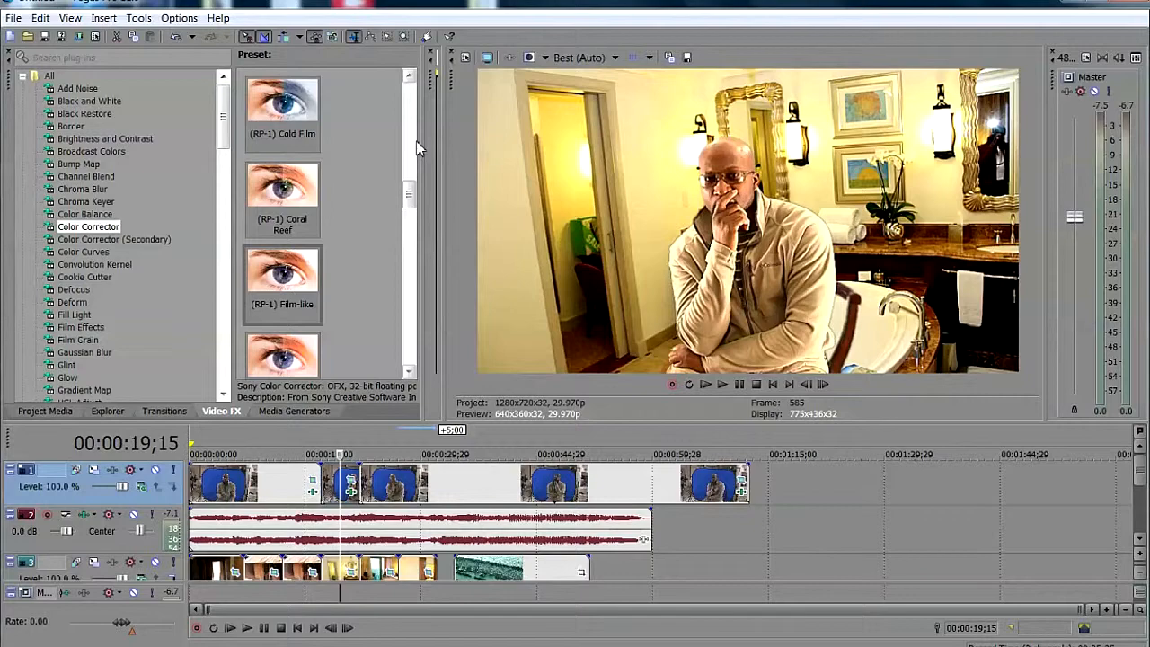
# - Delete the seaside road background clip at the end of track 3
pyautogui.click(481, 568)
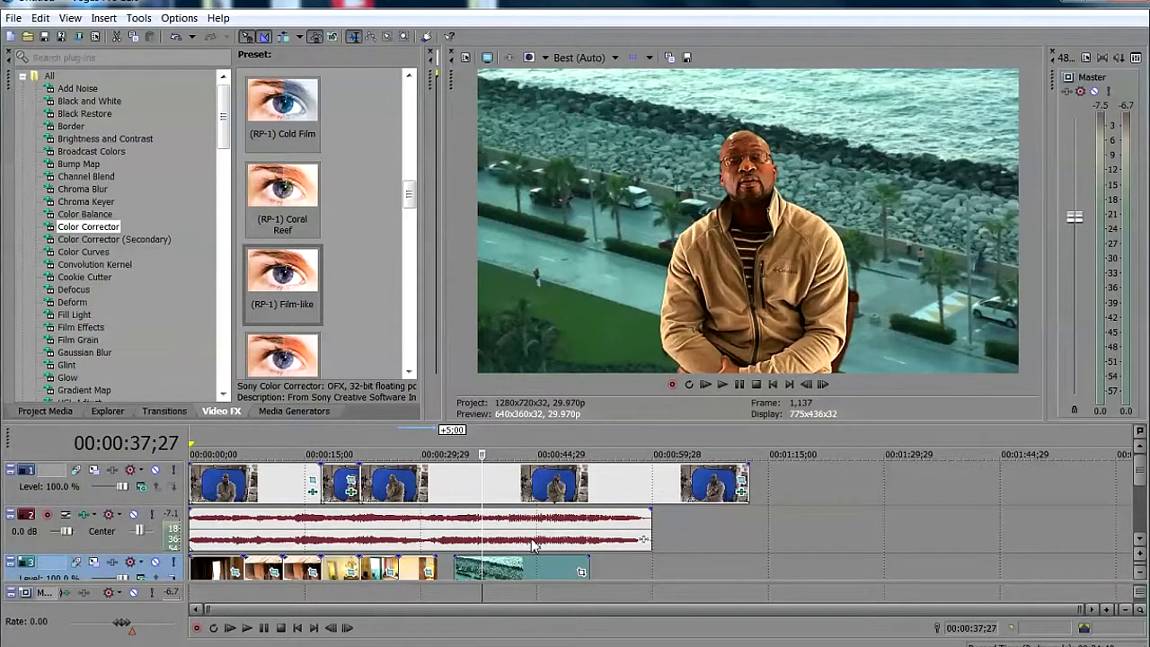
pyautogui.moveTo(494, 569); pyautogui.dragTo(484, 569)
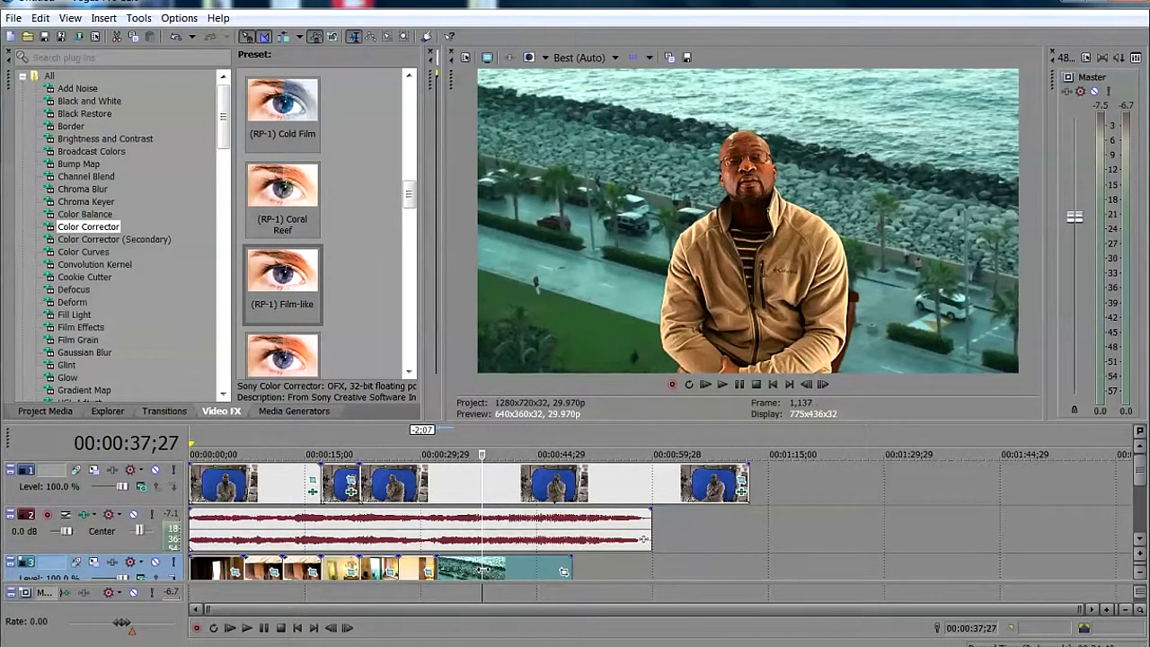
pyautogui.click(493, 575)
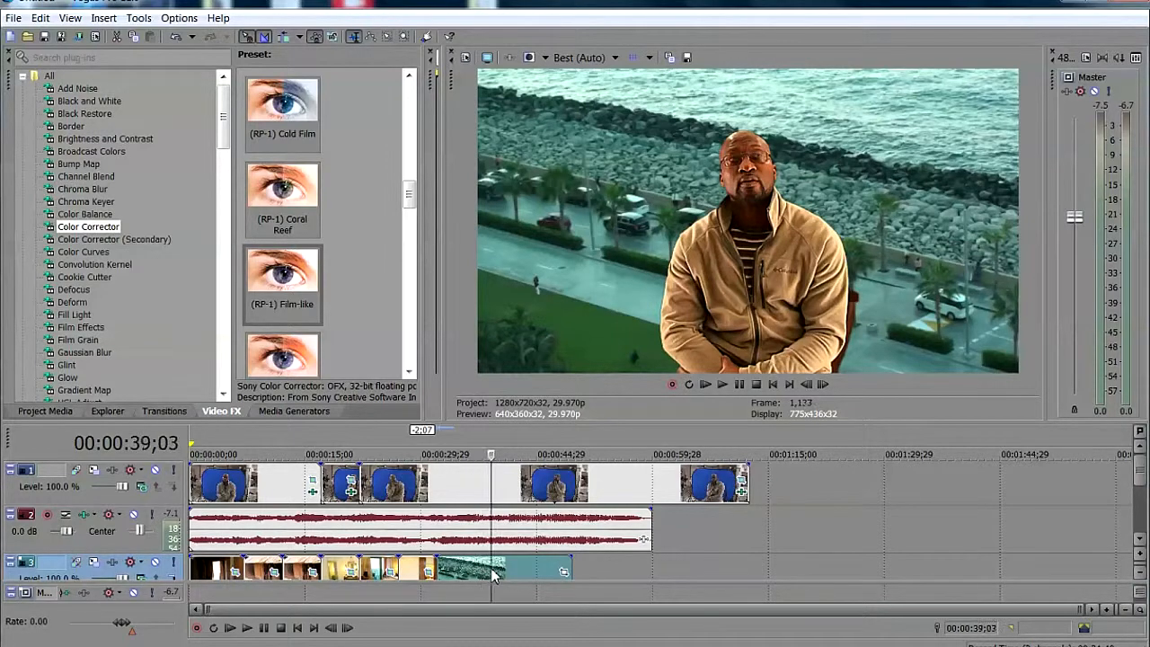
pyautogui.rightClick(493, 575)
pyautogui.click(539, 321)
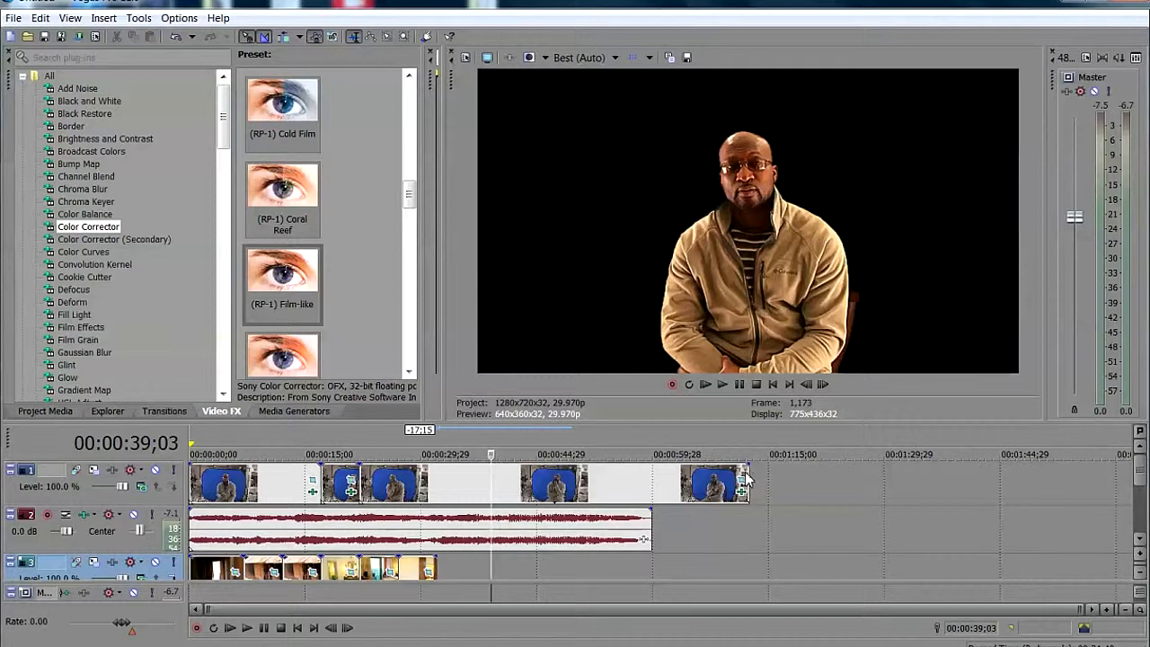
# - Trim the seated man's clip and the music to the end of the last background, and preview the project from the start
pyautogui.moveTo(747, 481); pyautogui.dragTo(437, 487)
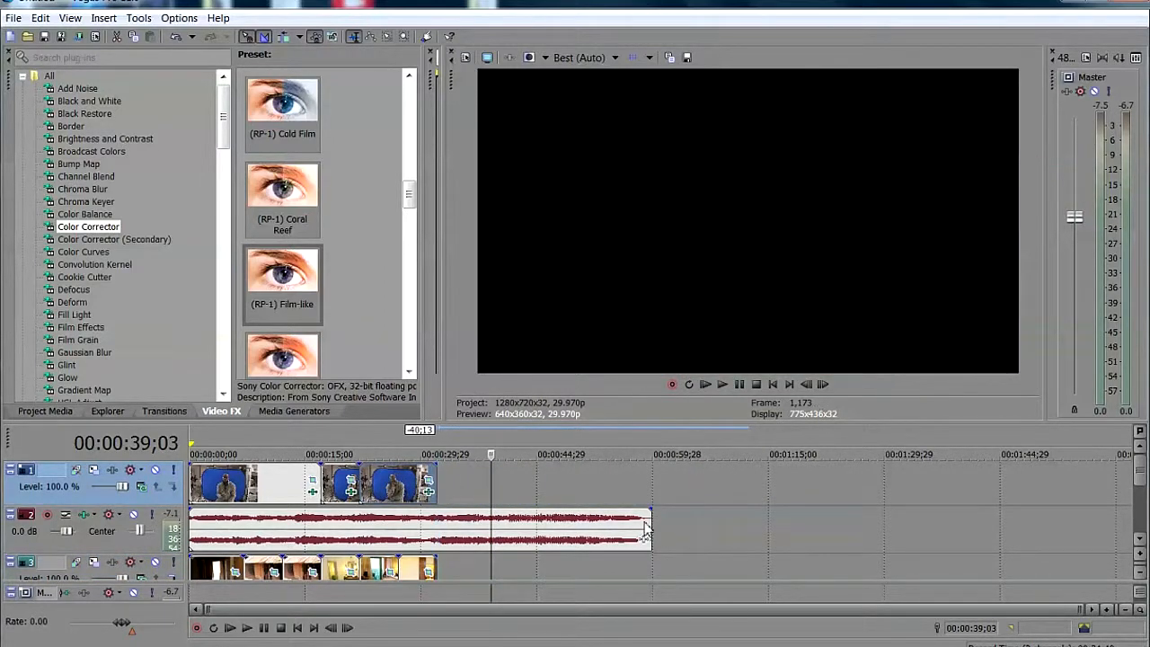
pyautogui.moveTo(651, 526); pyautogui.dragTo(437, 529)
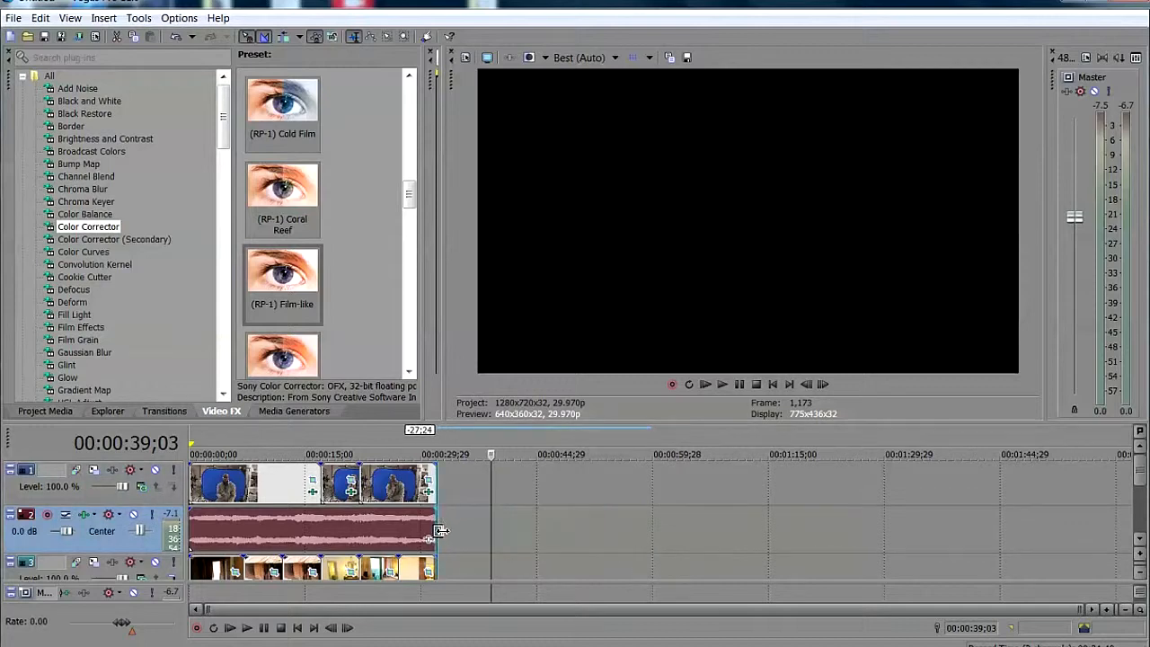
pyautogui.click(298, 627)
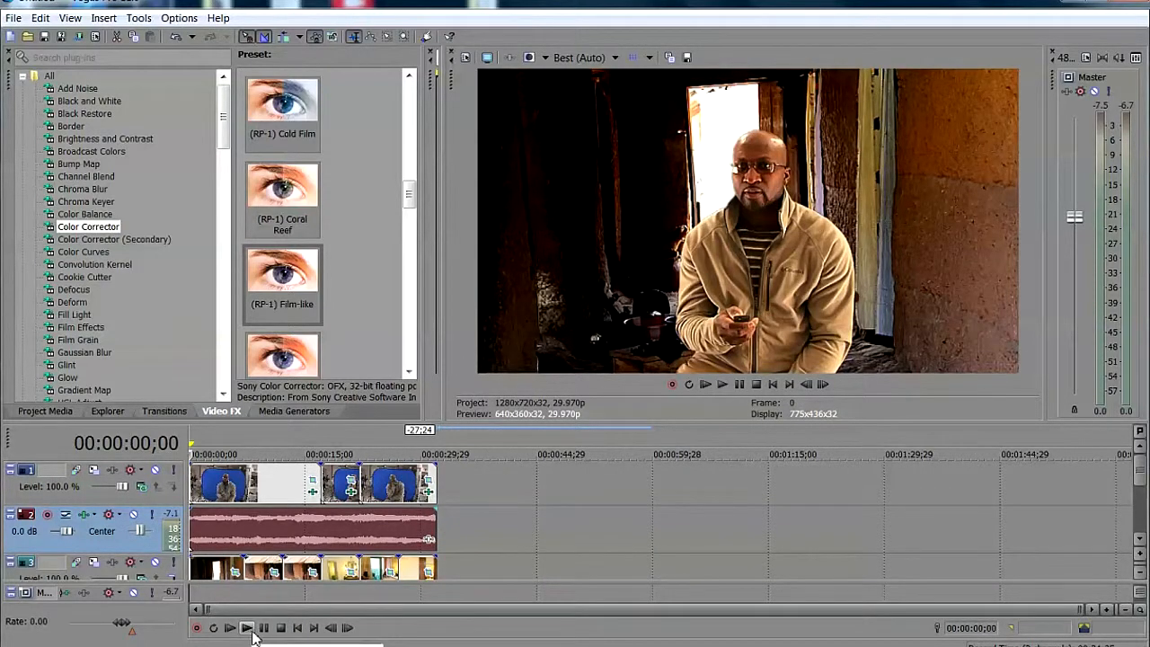
pyautogui.click(248, 629)
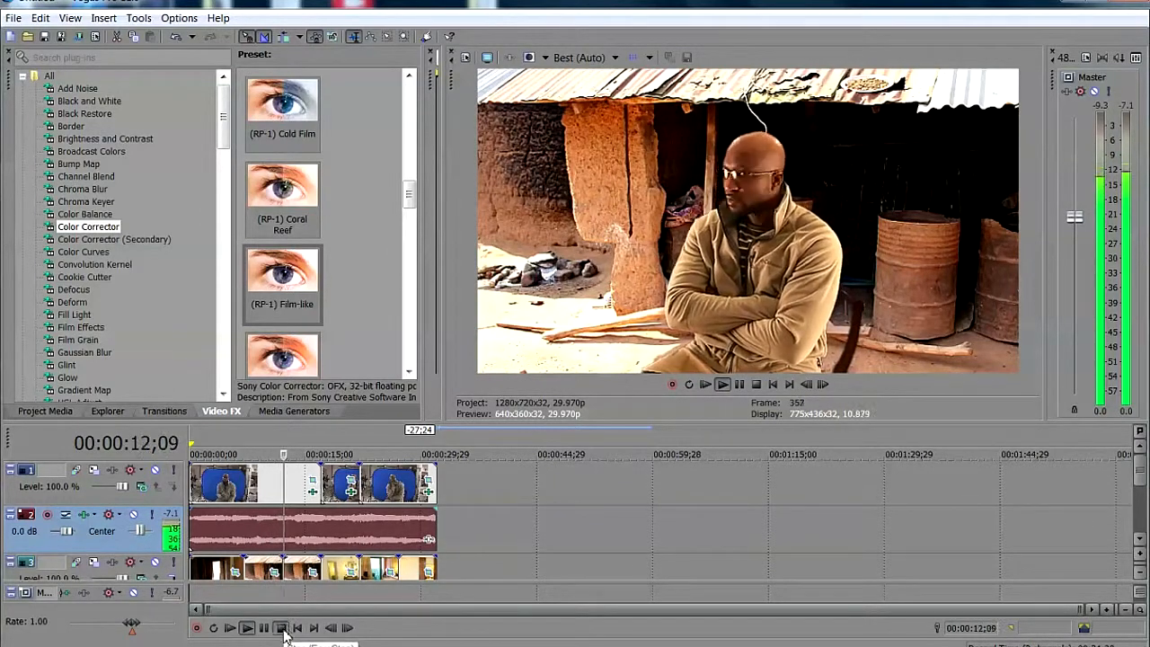
pyautogui.click(280, 628)
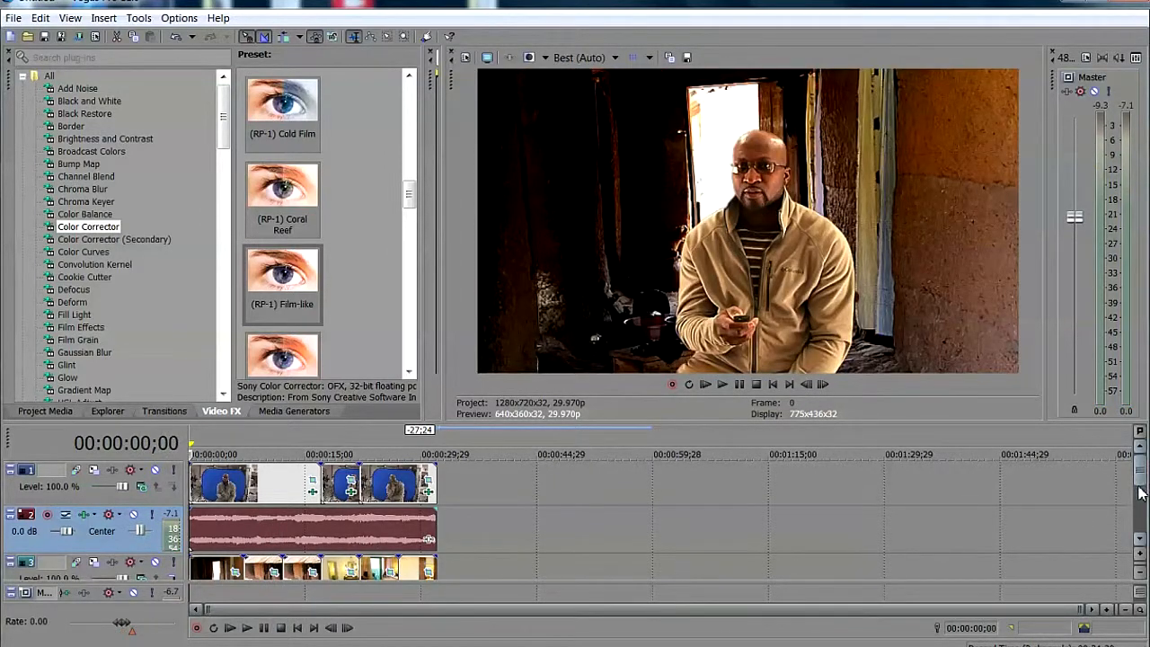
# - Overlap the background clips on track 3 with one-second crossfades and extend the last background to the end of the music
pyautogui.moveTo(1140, 492); pyautogui.dragTo(1141, 499)
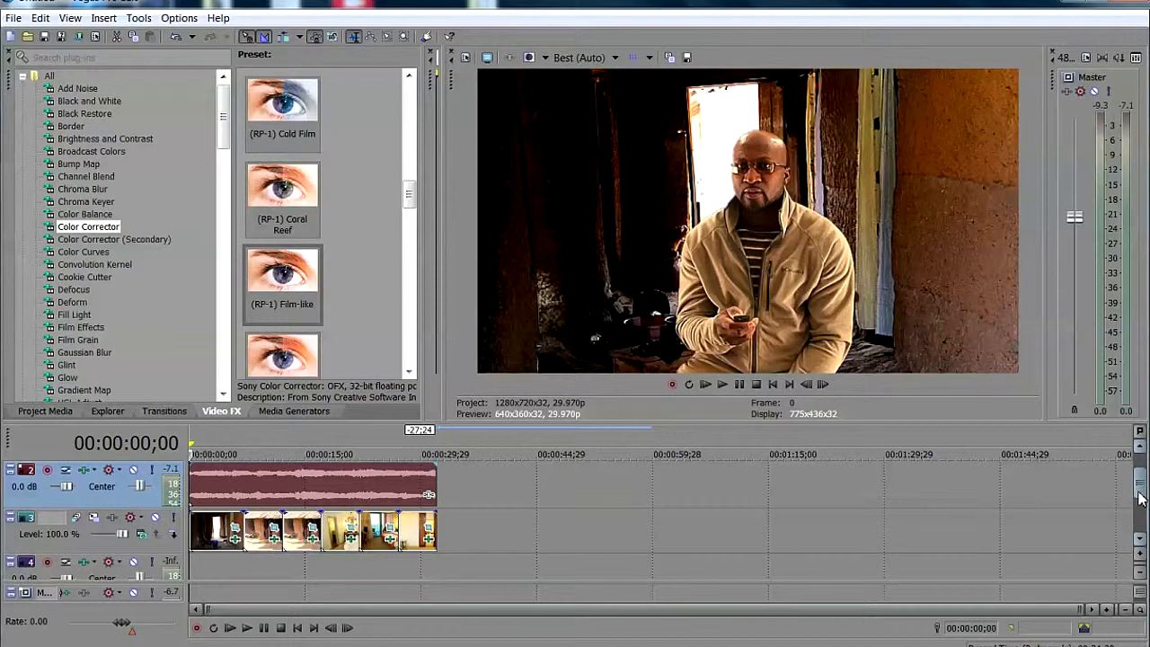
pyautogui.click(261, 537)
pyautogui.moveTo(259, 537); pyautogui.dragTo(436, 540)
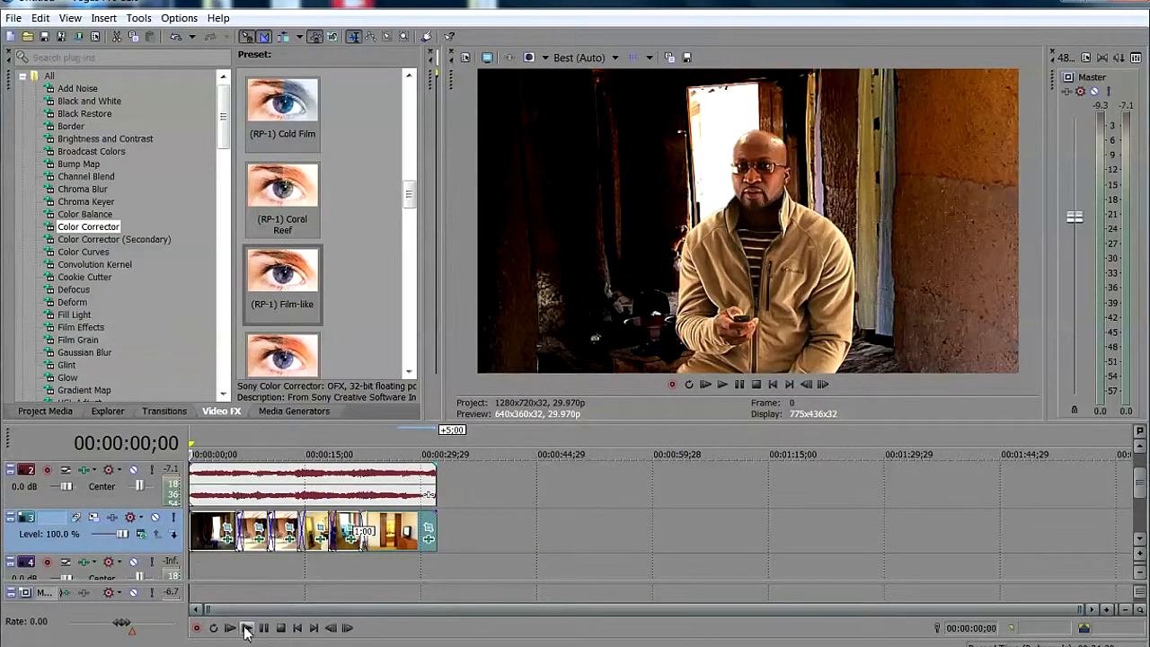
# - Play the whole project from the start to check the crossfades, and place the playhead at the end of the clips
pyautogui.click(247, 628)
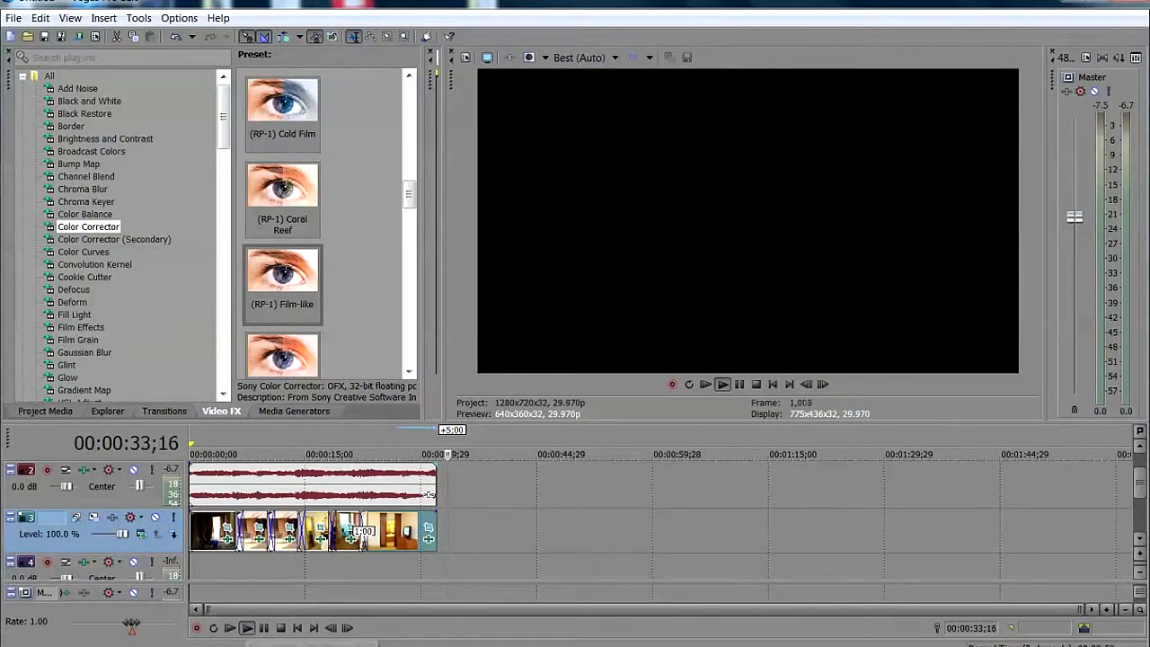
pyautogui.click(281, 628)
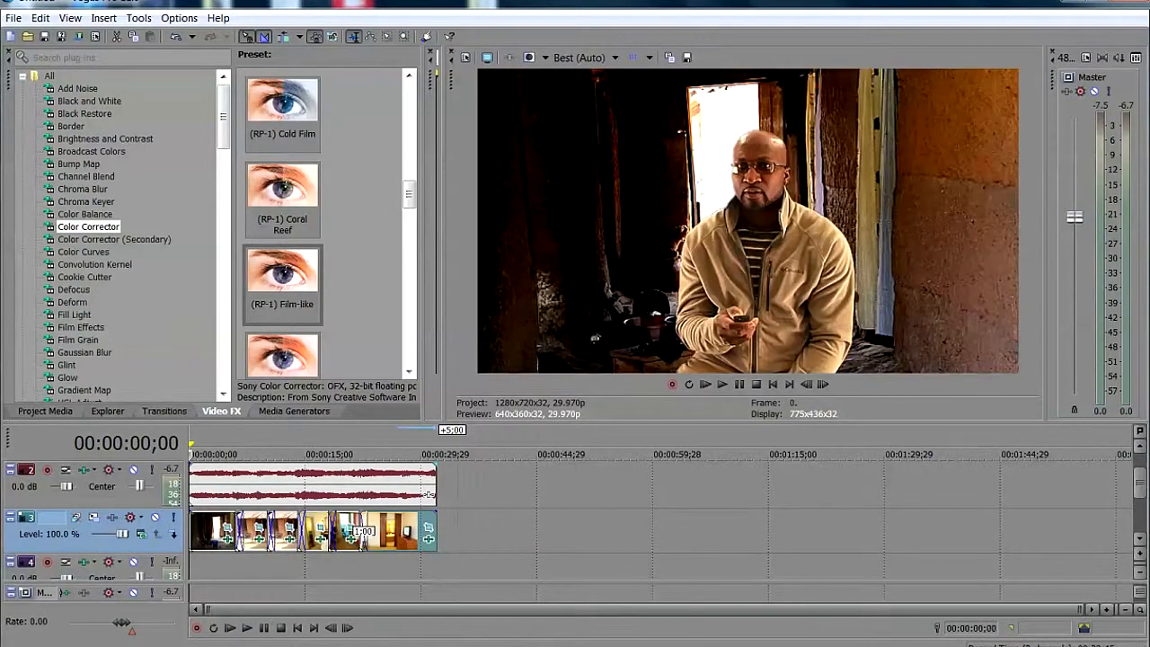
pyautogui.scroll(1, 1141, 490)
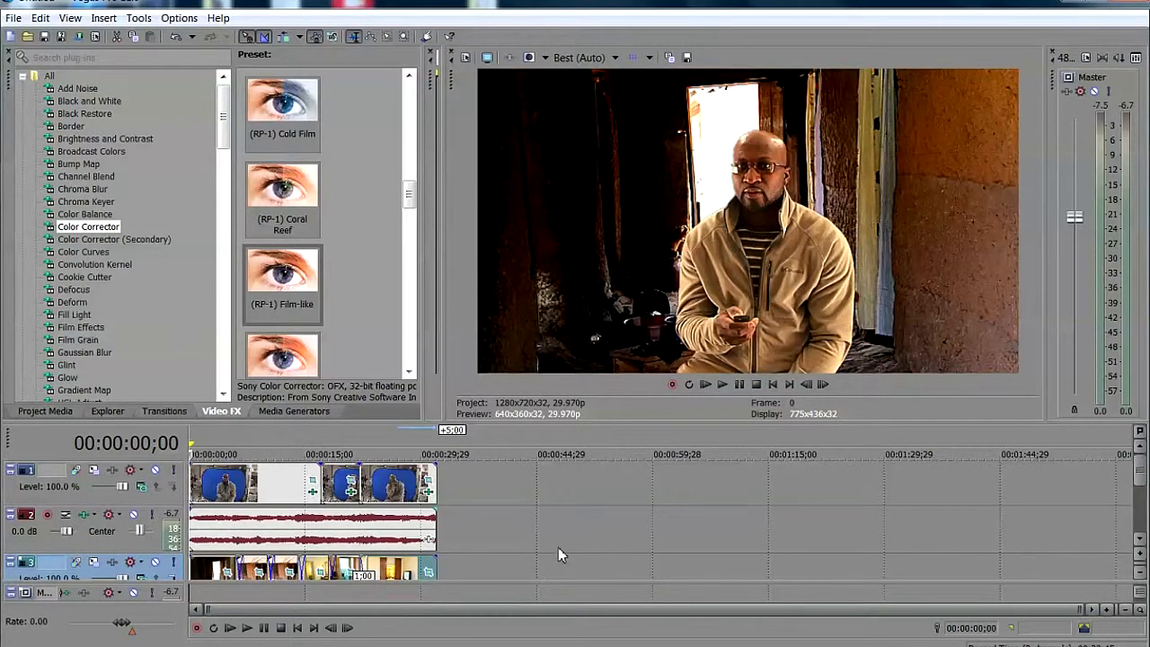
pyautogui.click(443, 494)
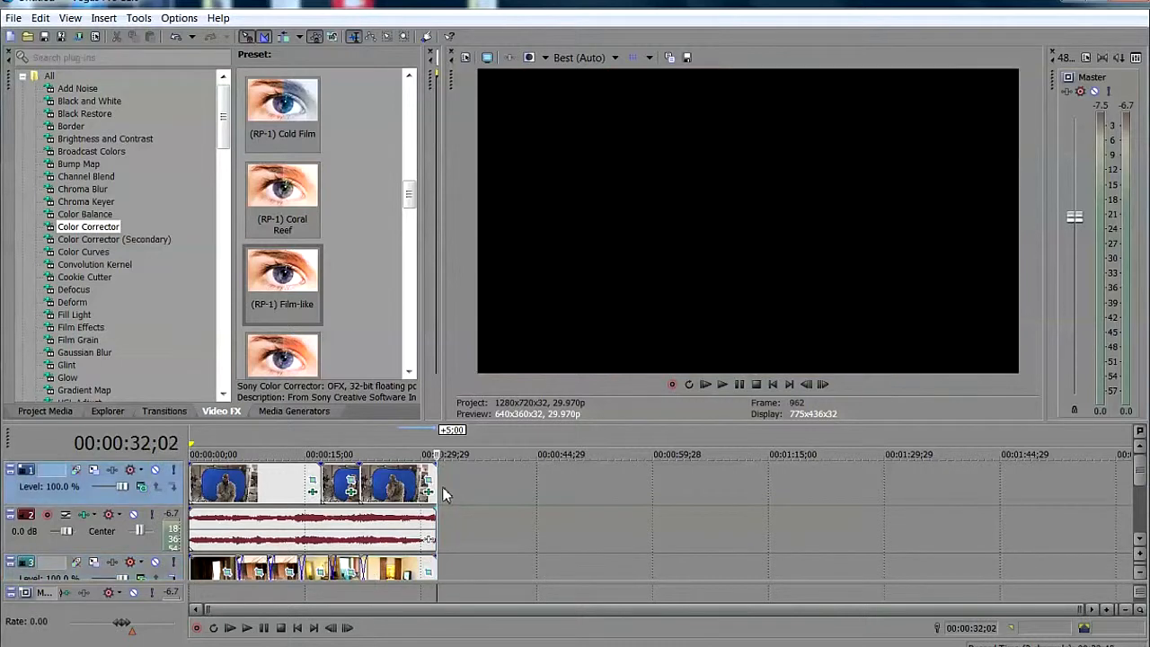